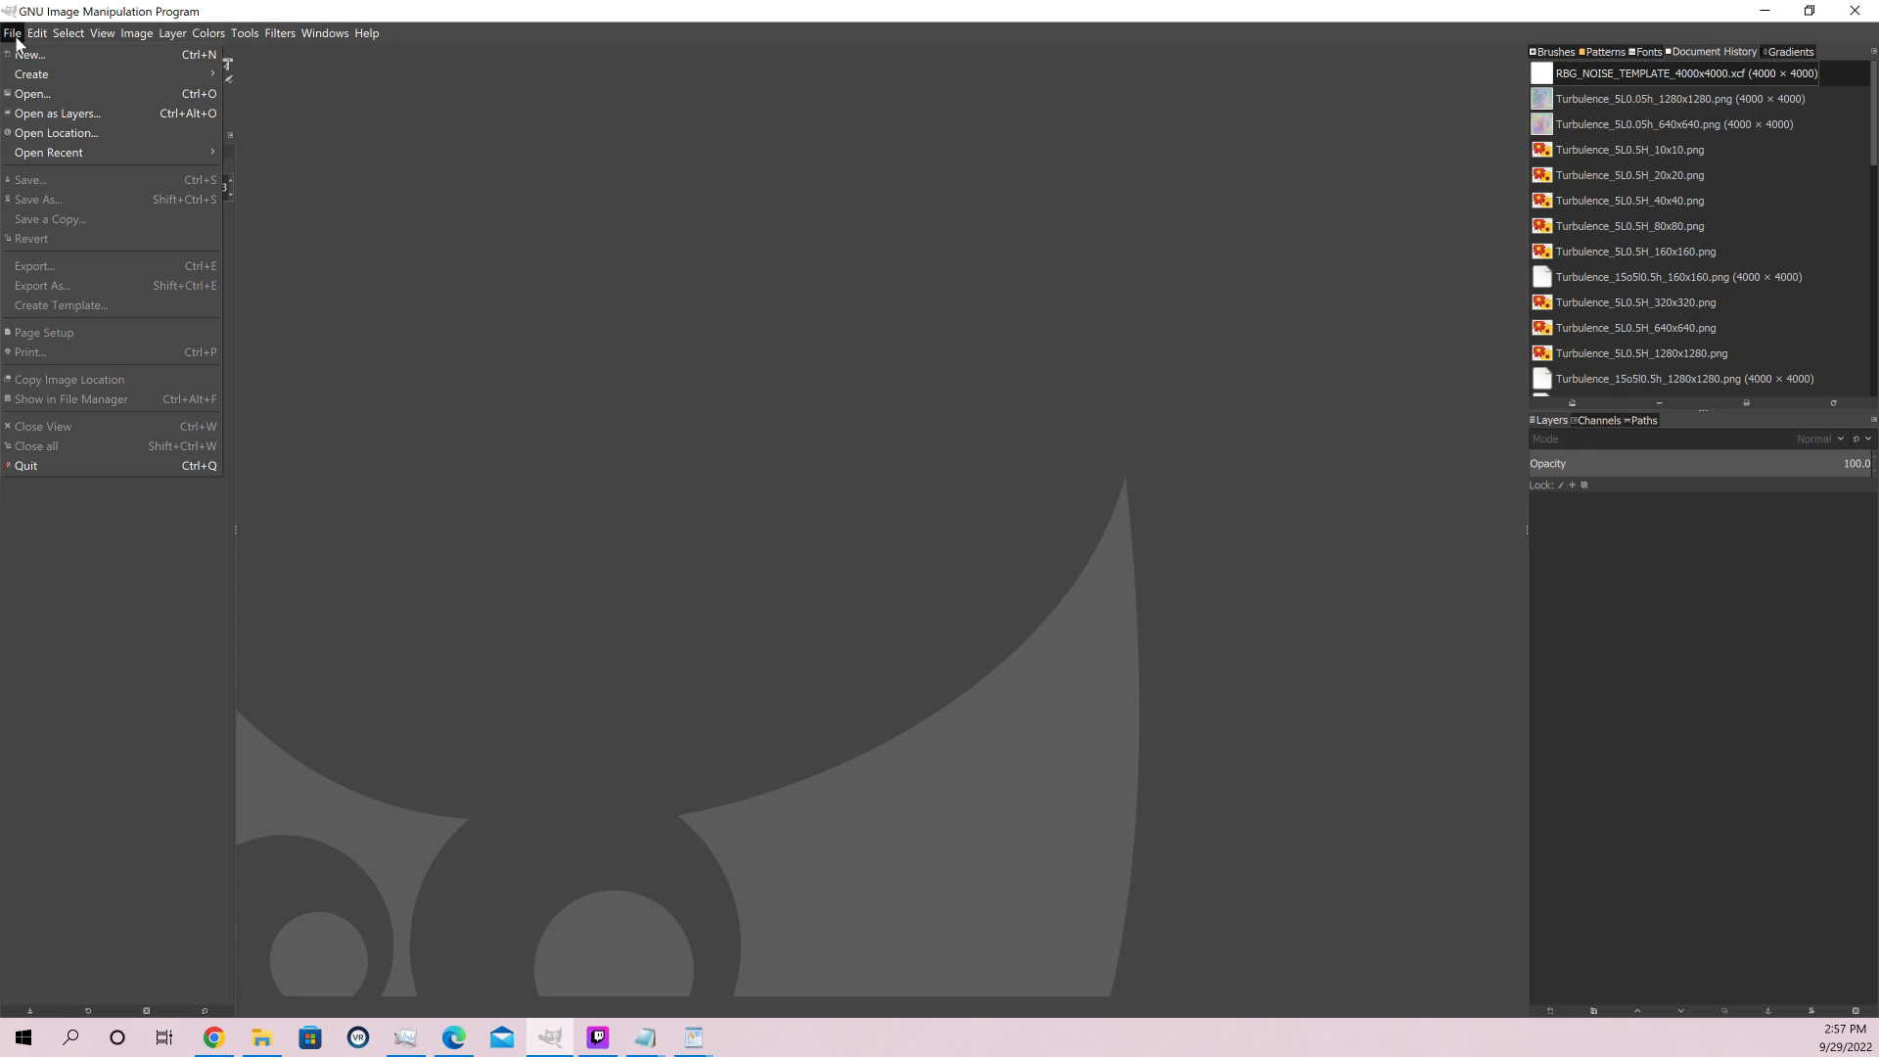
mouse_move(37, 33)
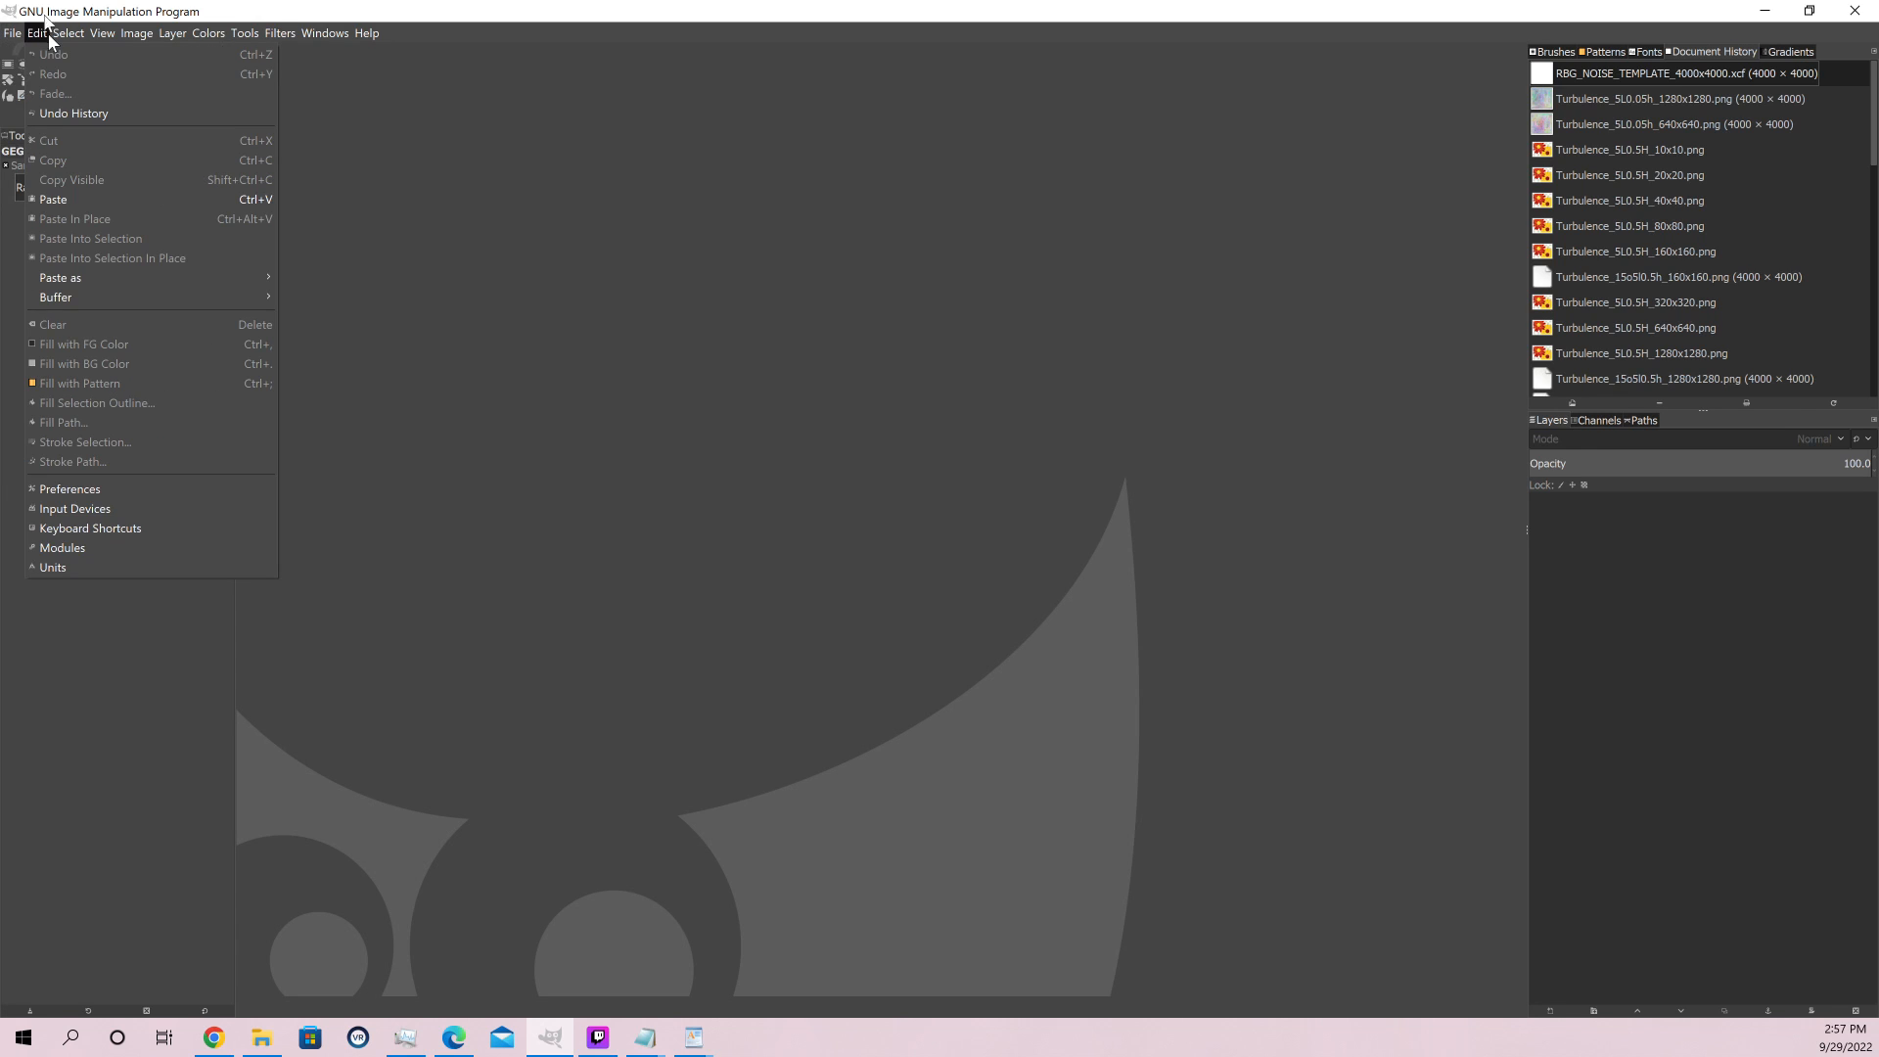
click(558, 8)
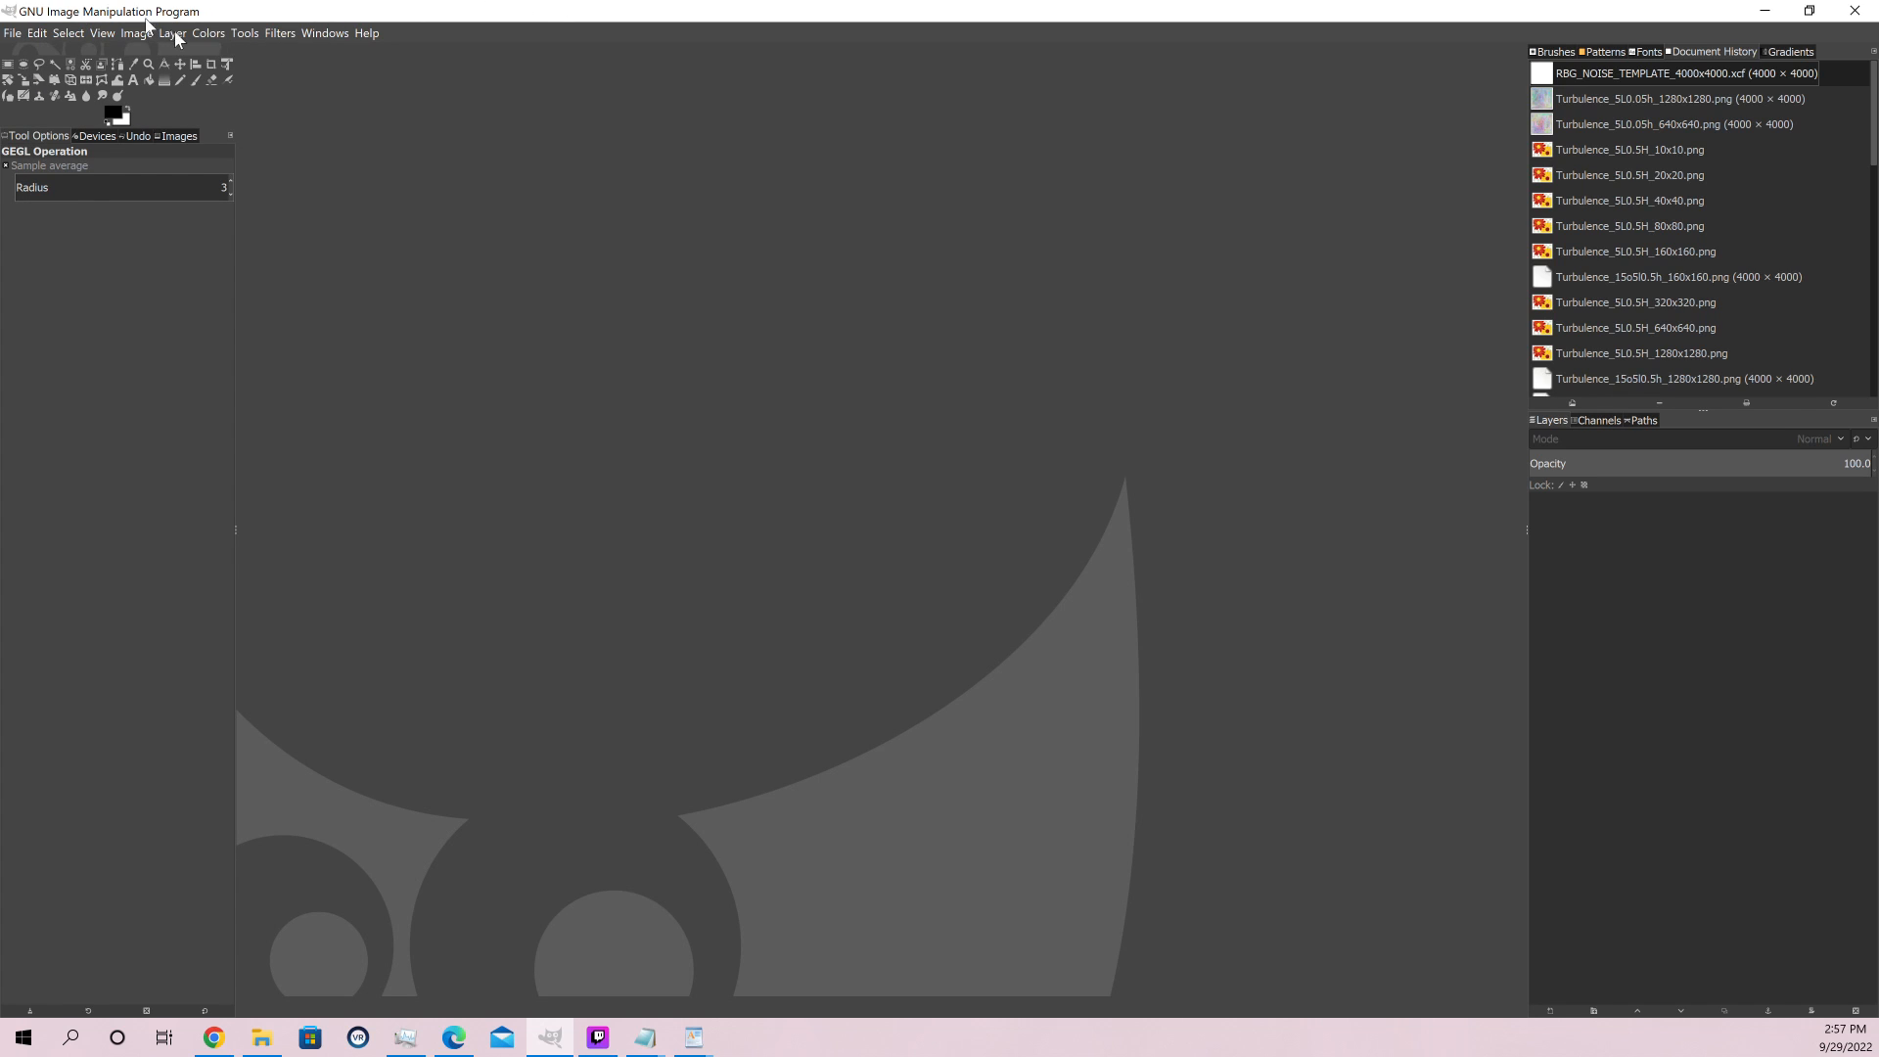
click(282, 34)
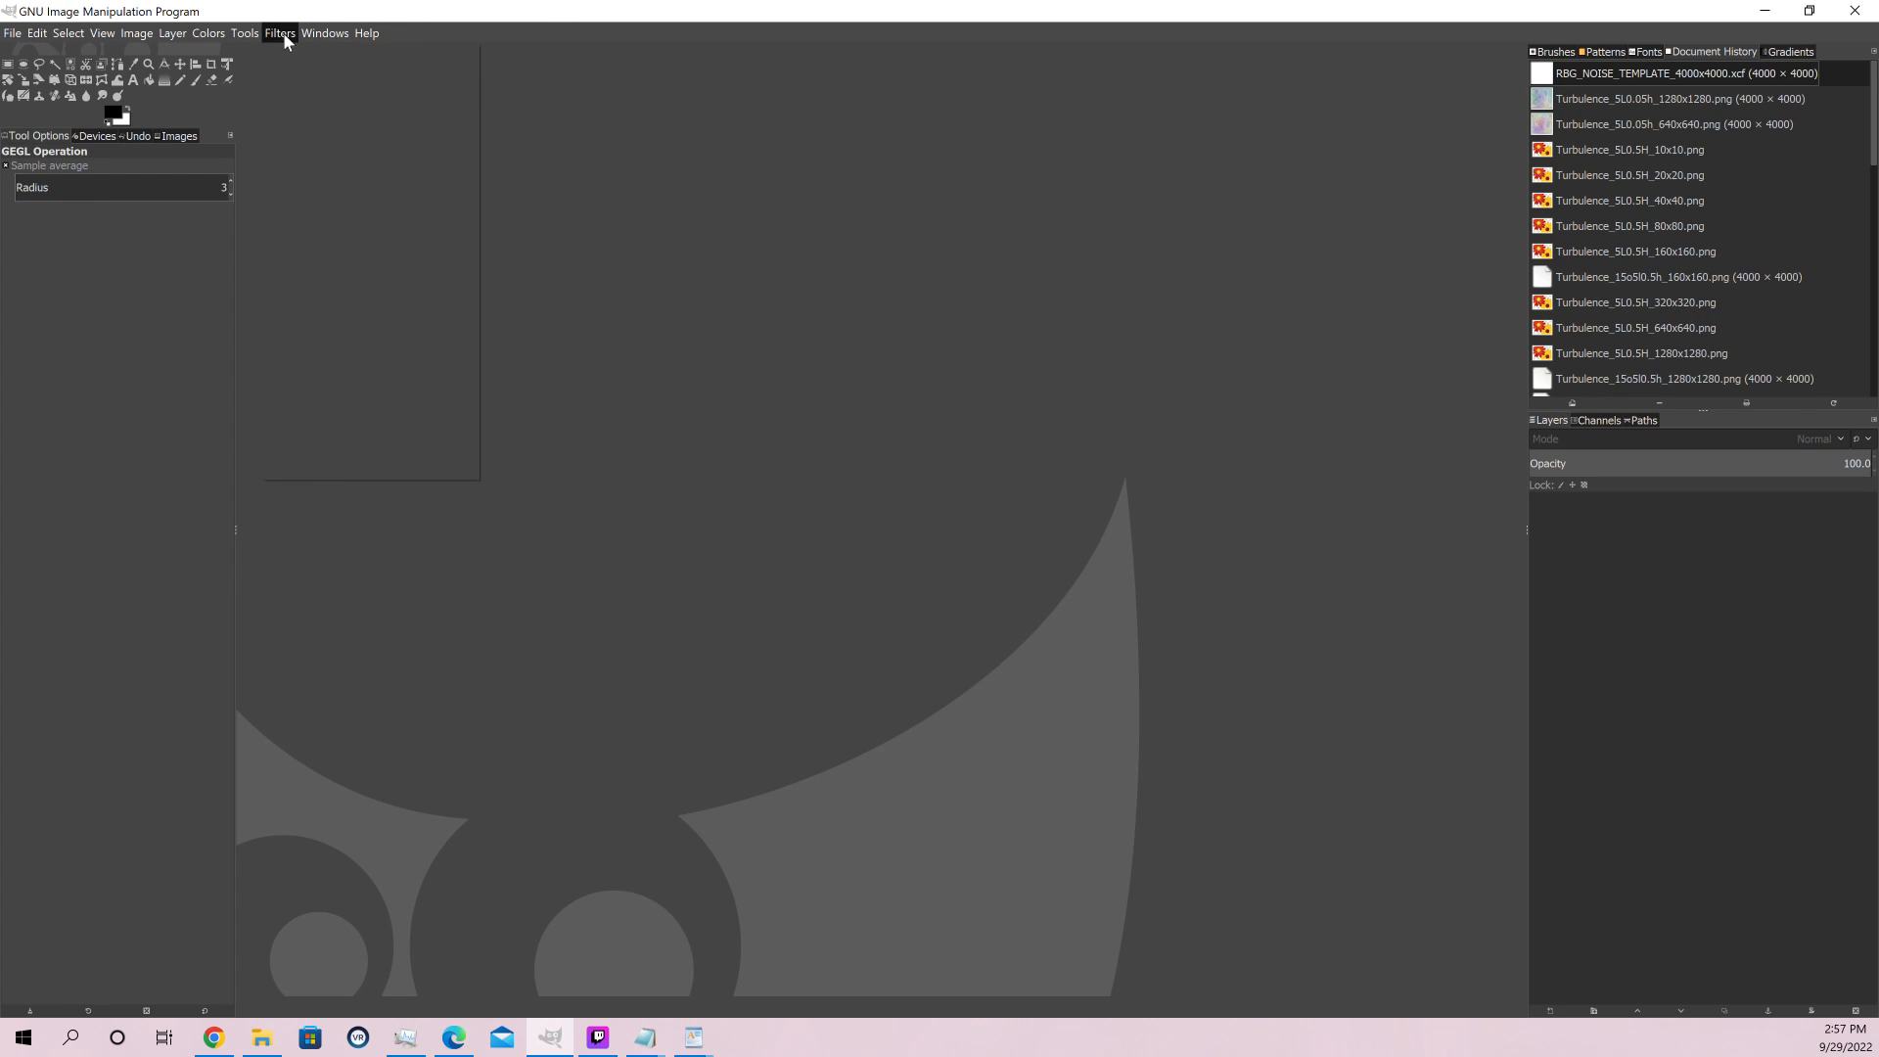
mouse_move(340, 263)
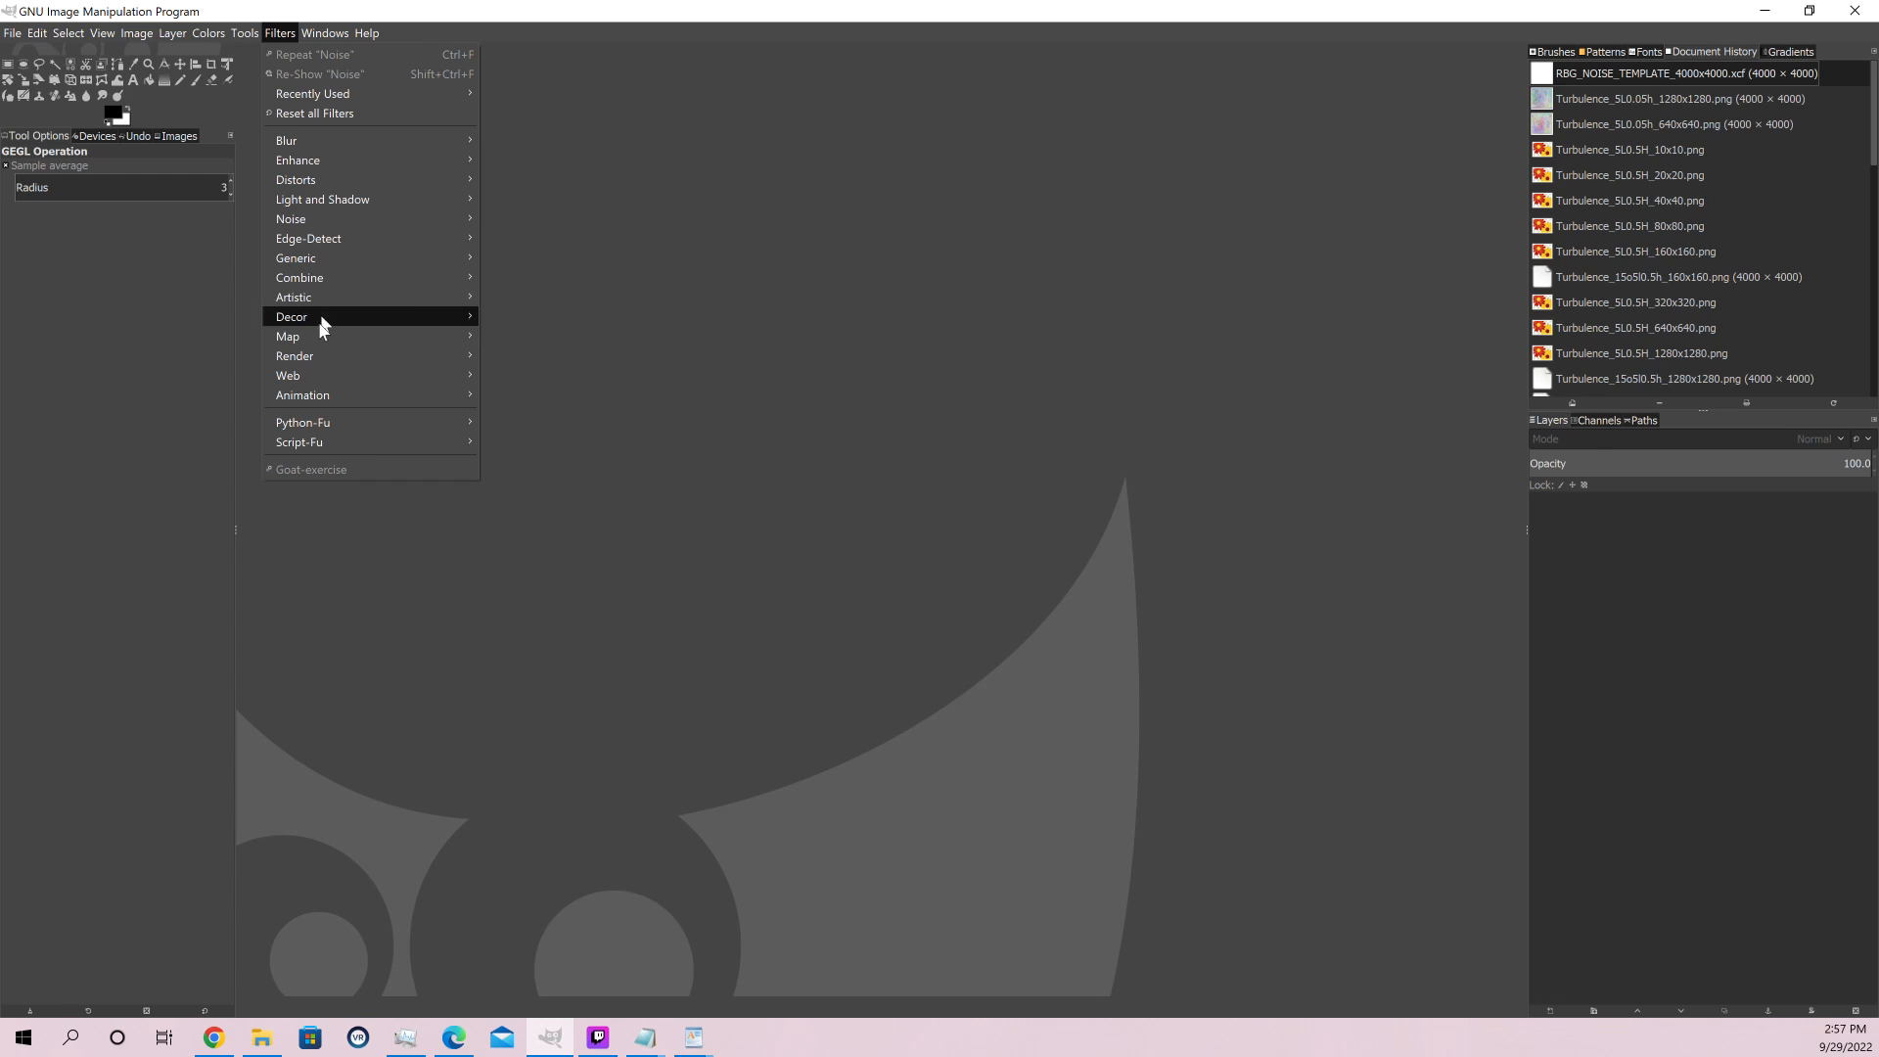
mouse_move(323, 362)
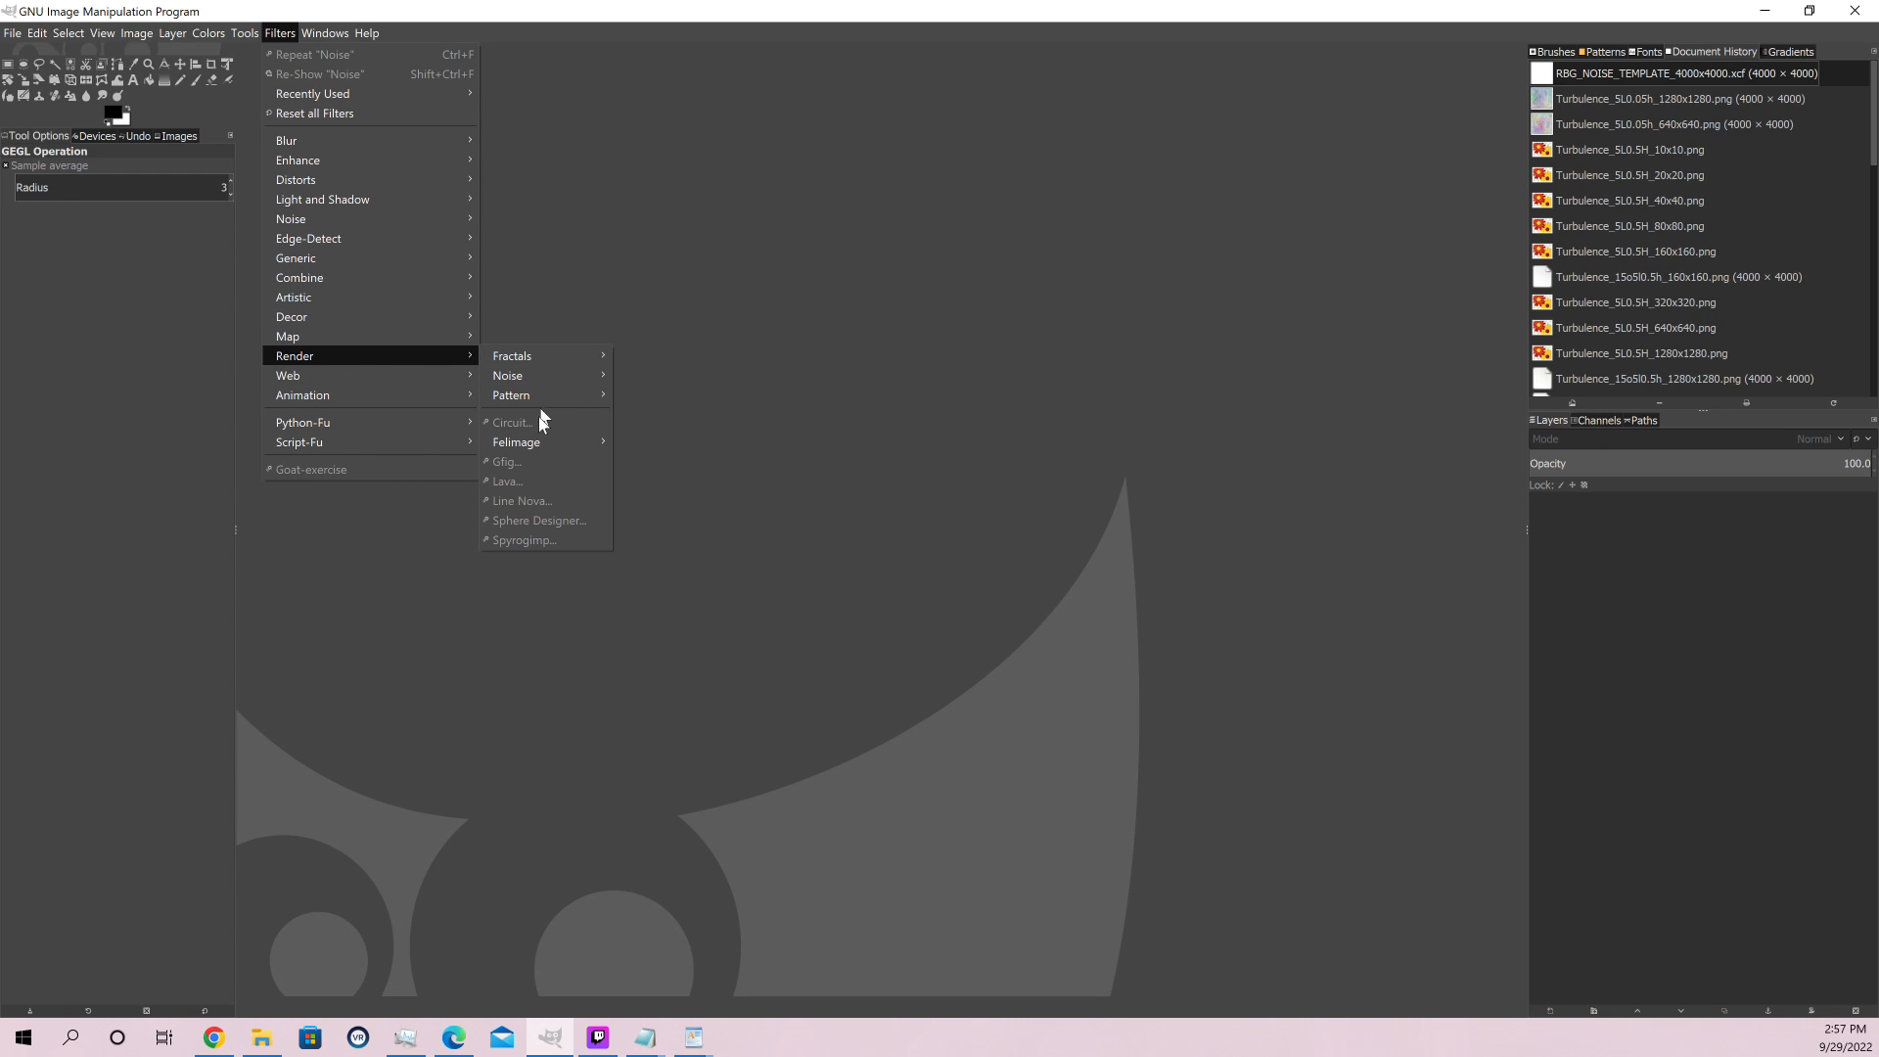
Create a new blank image of 4000 × 4000 pixels
mouse_move(535, 445)
click(10, 35)
click(12, 35)
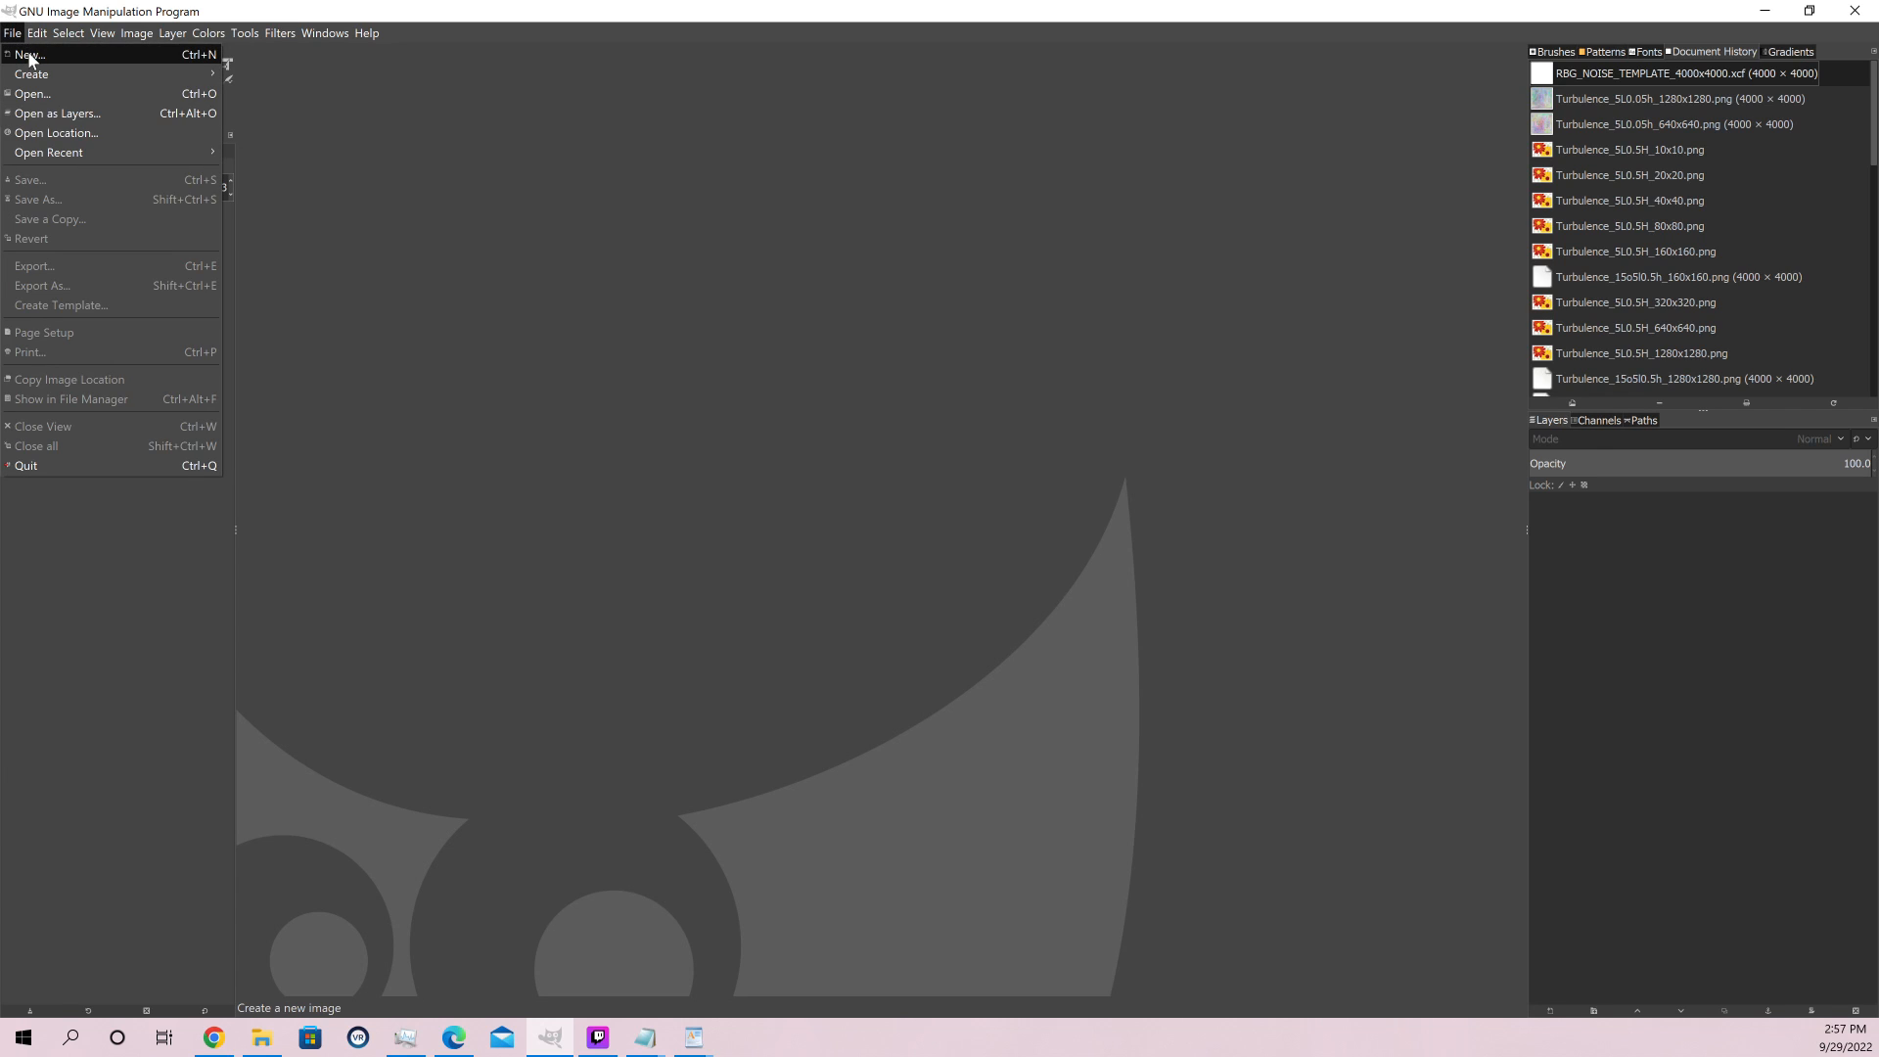
click(39, 70)
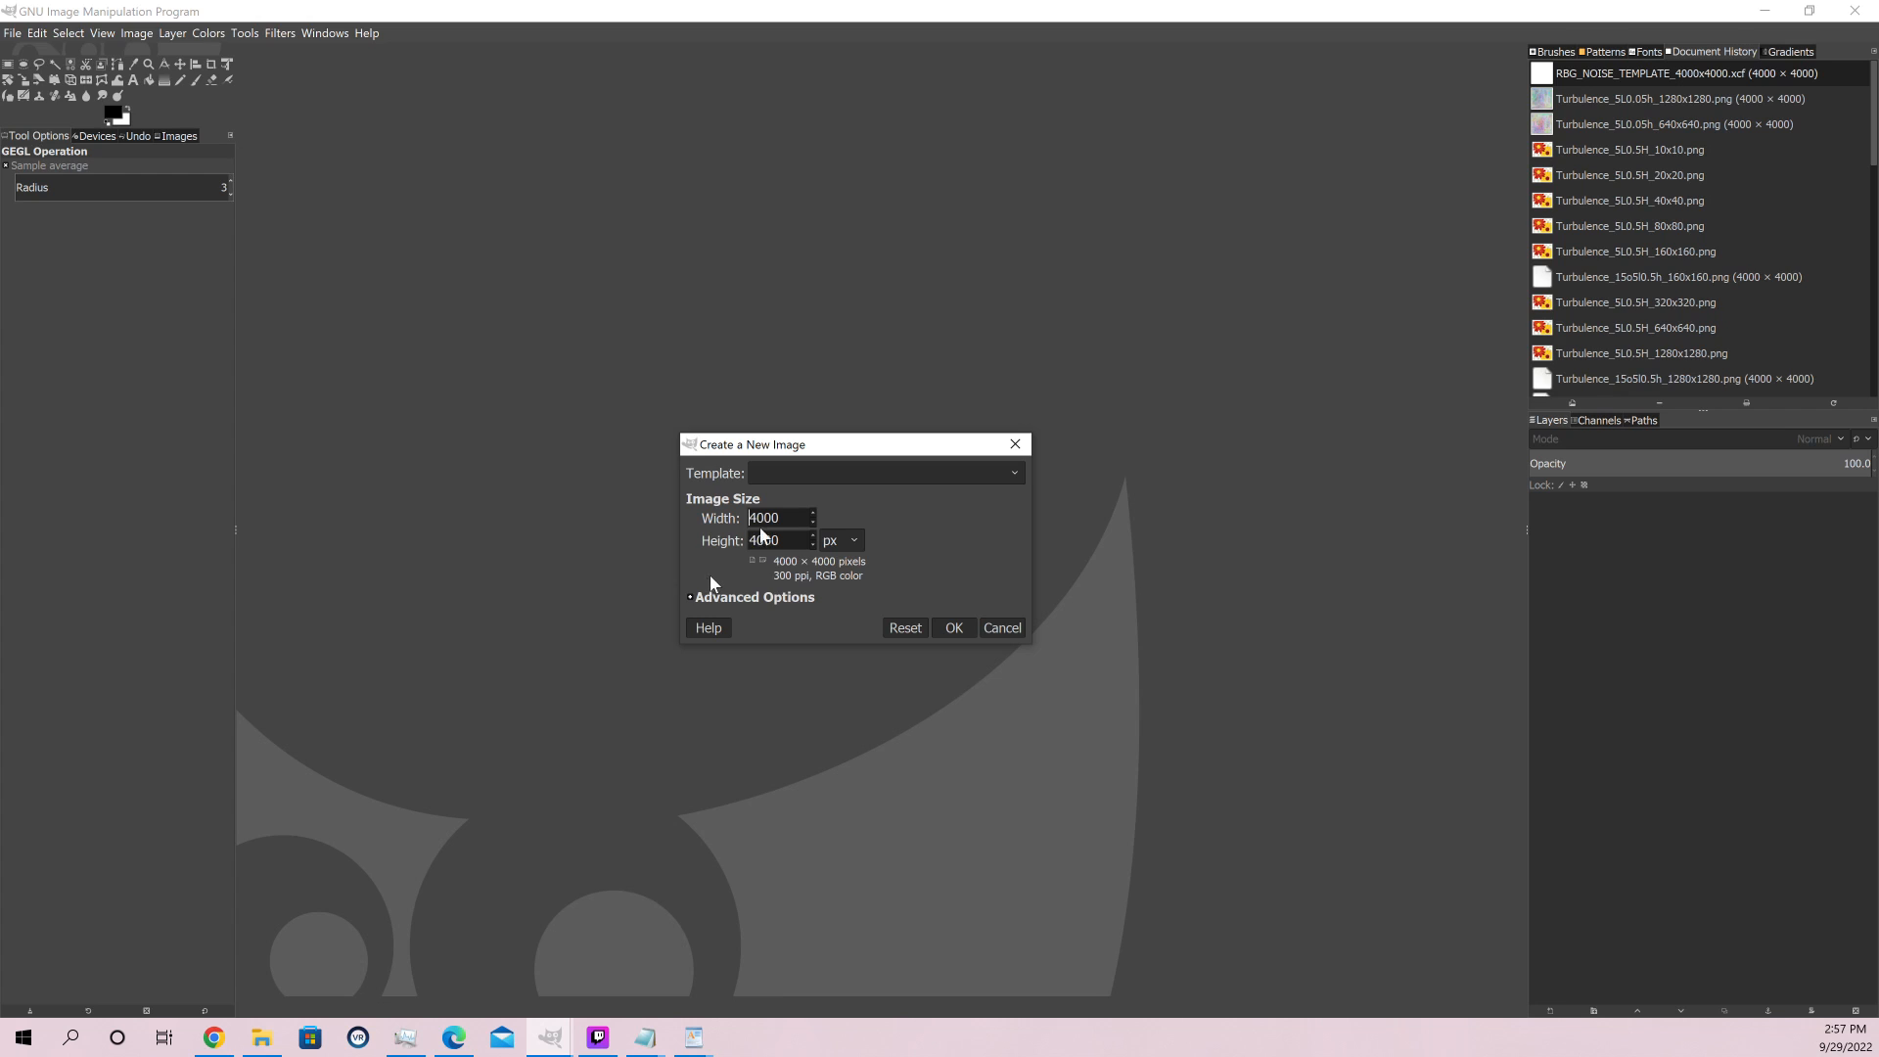
click(953, 627)
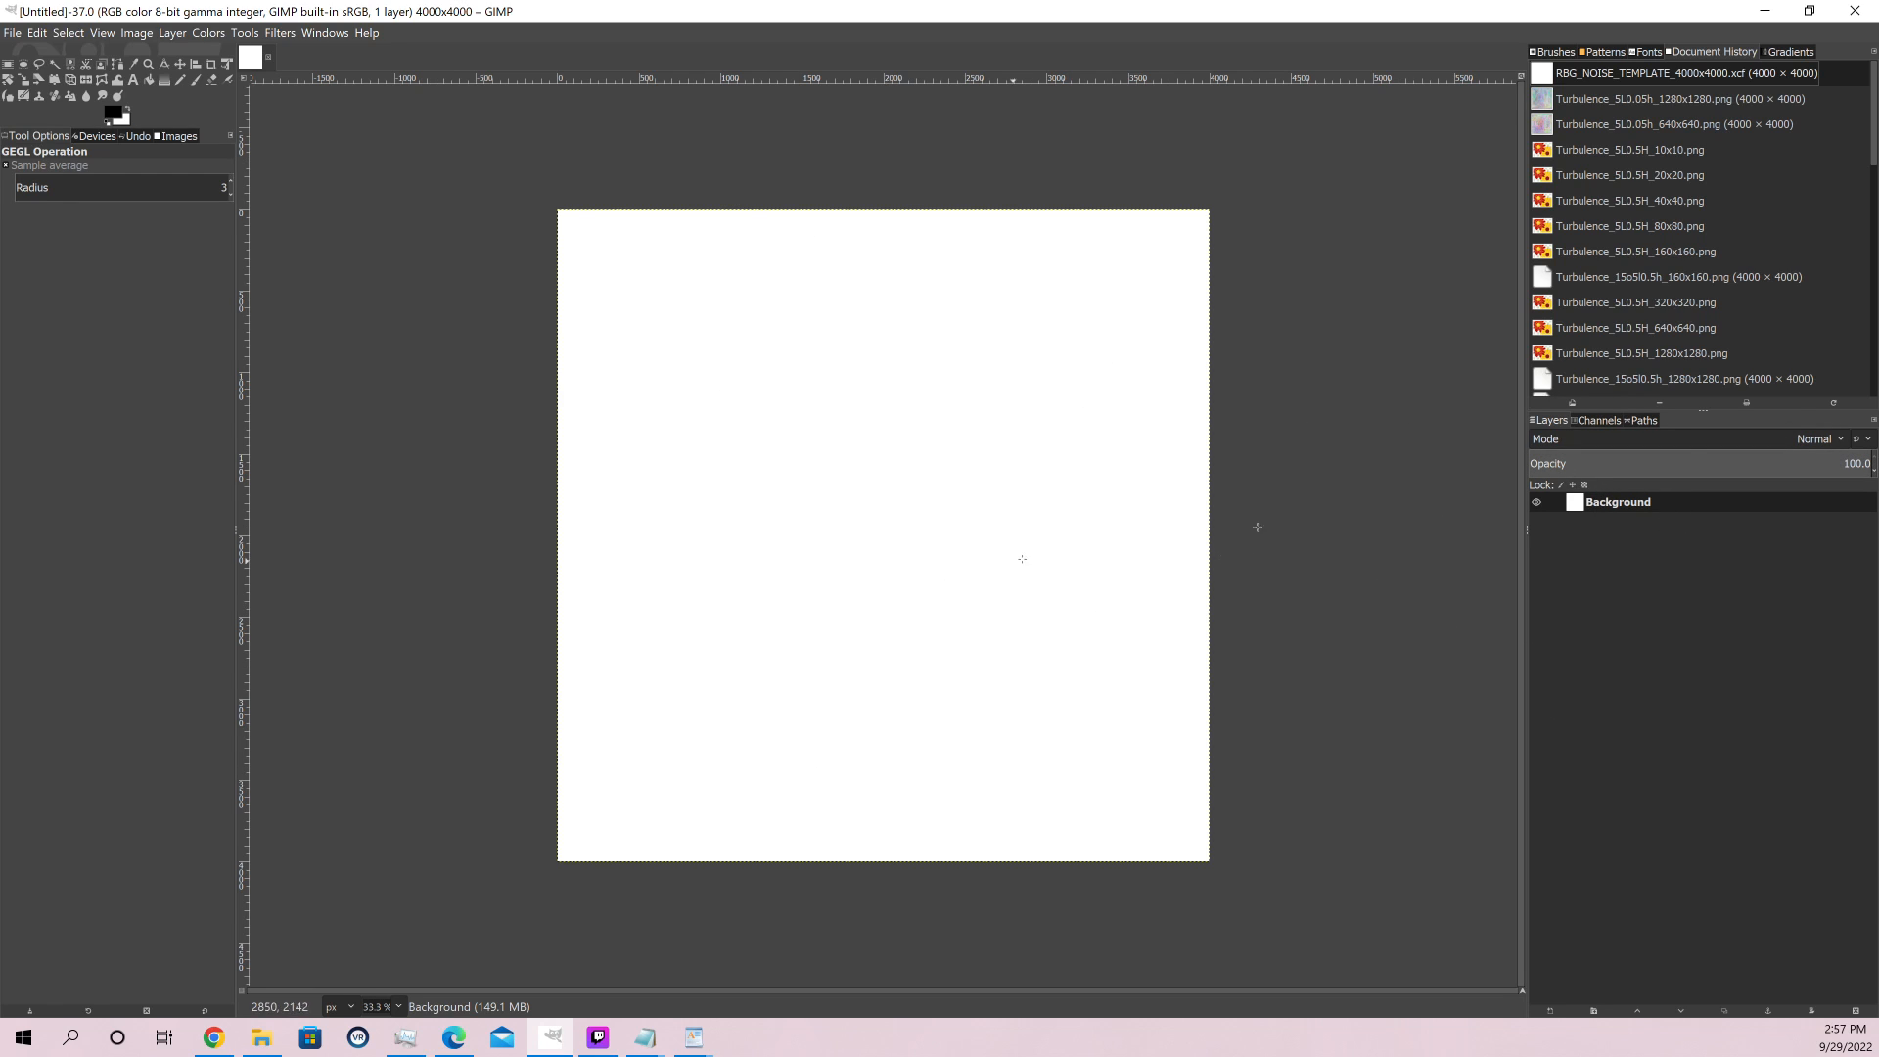
Add three layer groups above the Background layer and rearrange them so none is nested inside another
right_click(1624, 503)
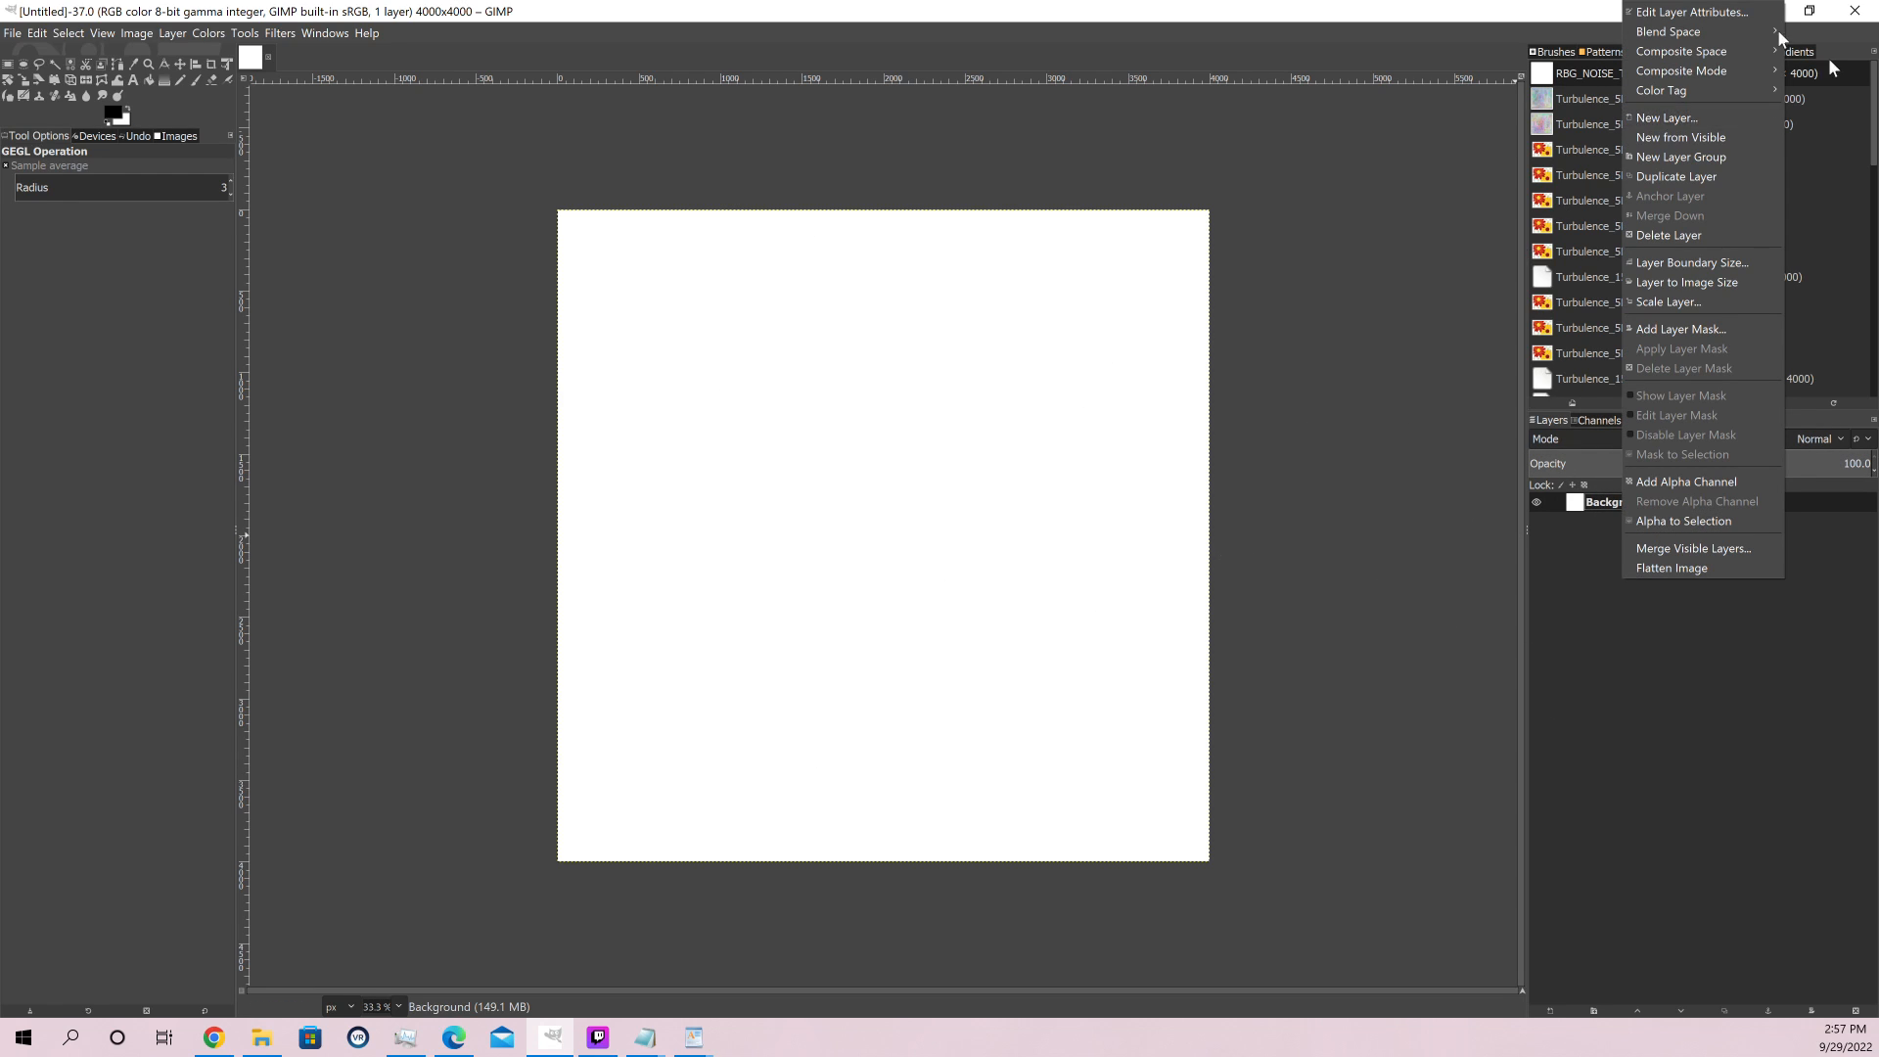
click(1704, 157)
right_click(1652, 497)
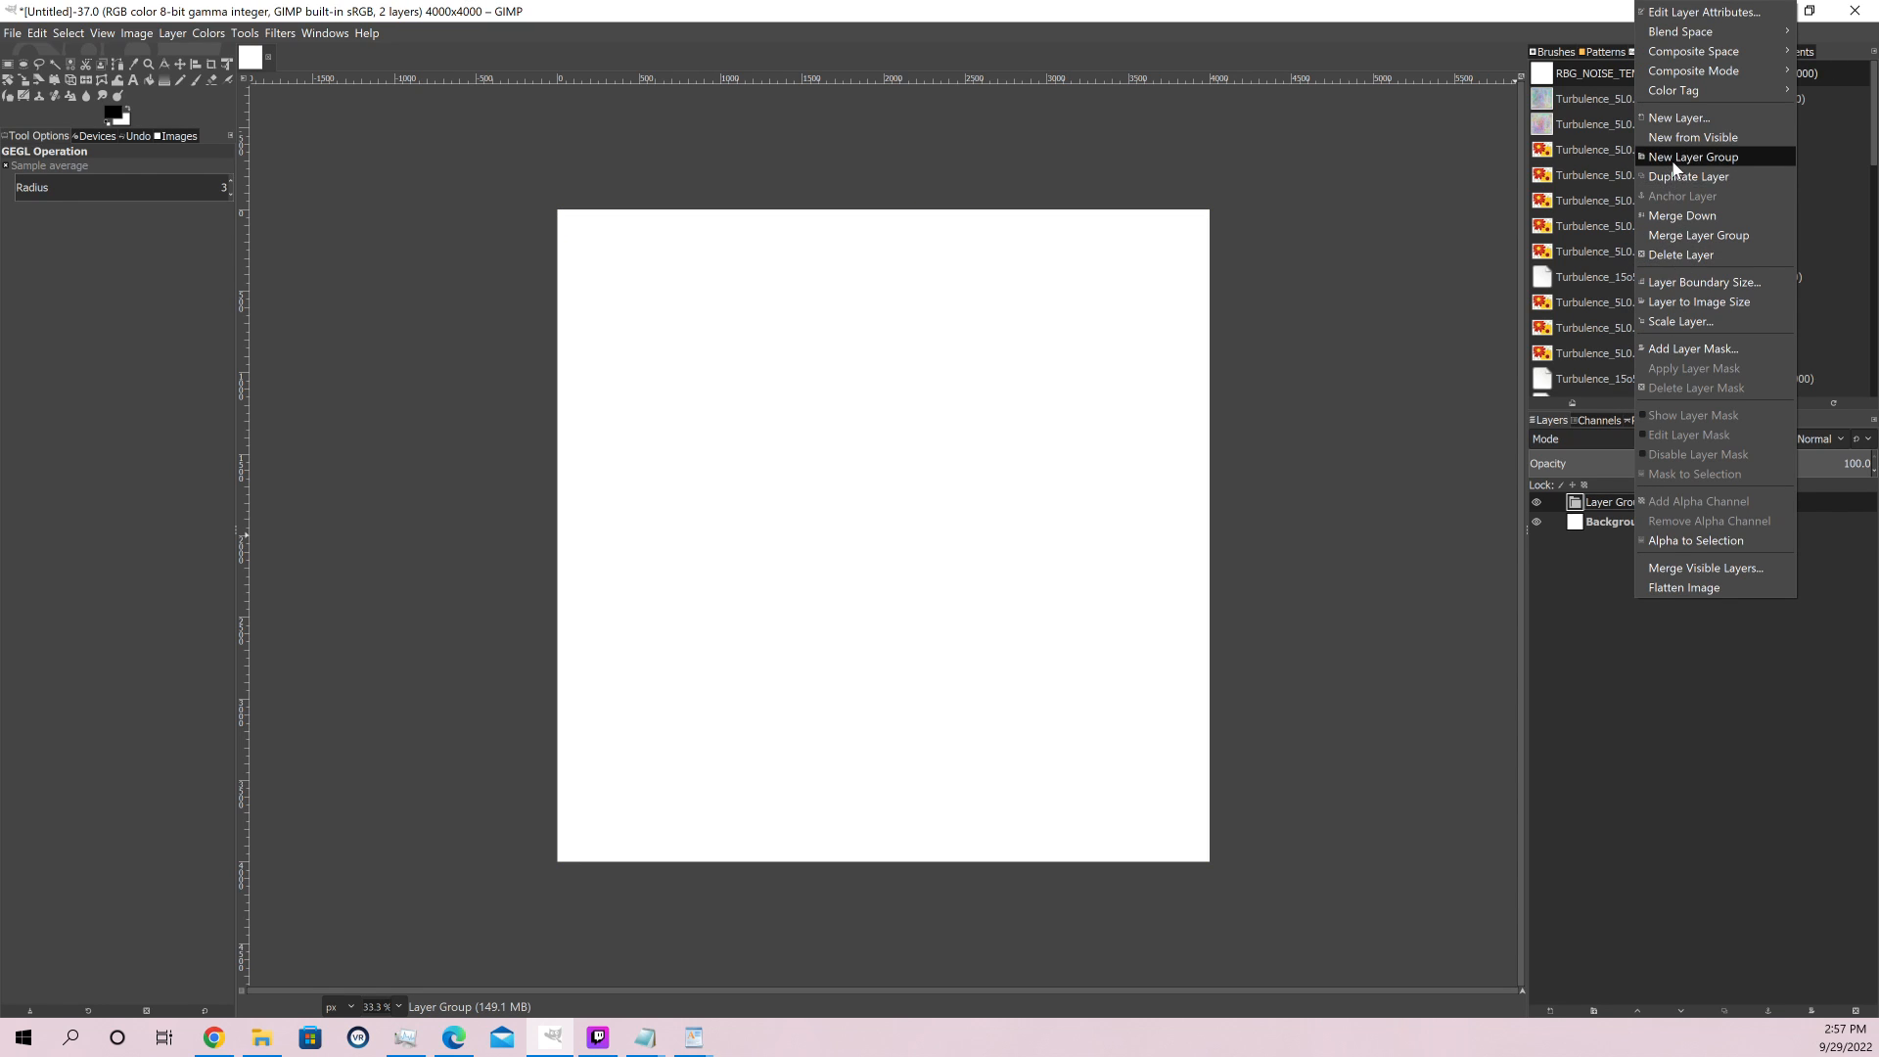
click(1698, 155)
right_click(1637, 509)
click(1705, 155)
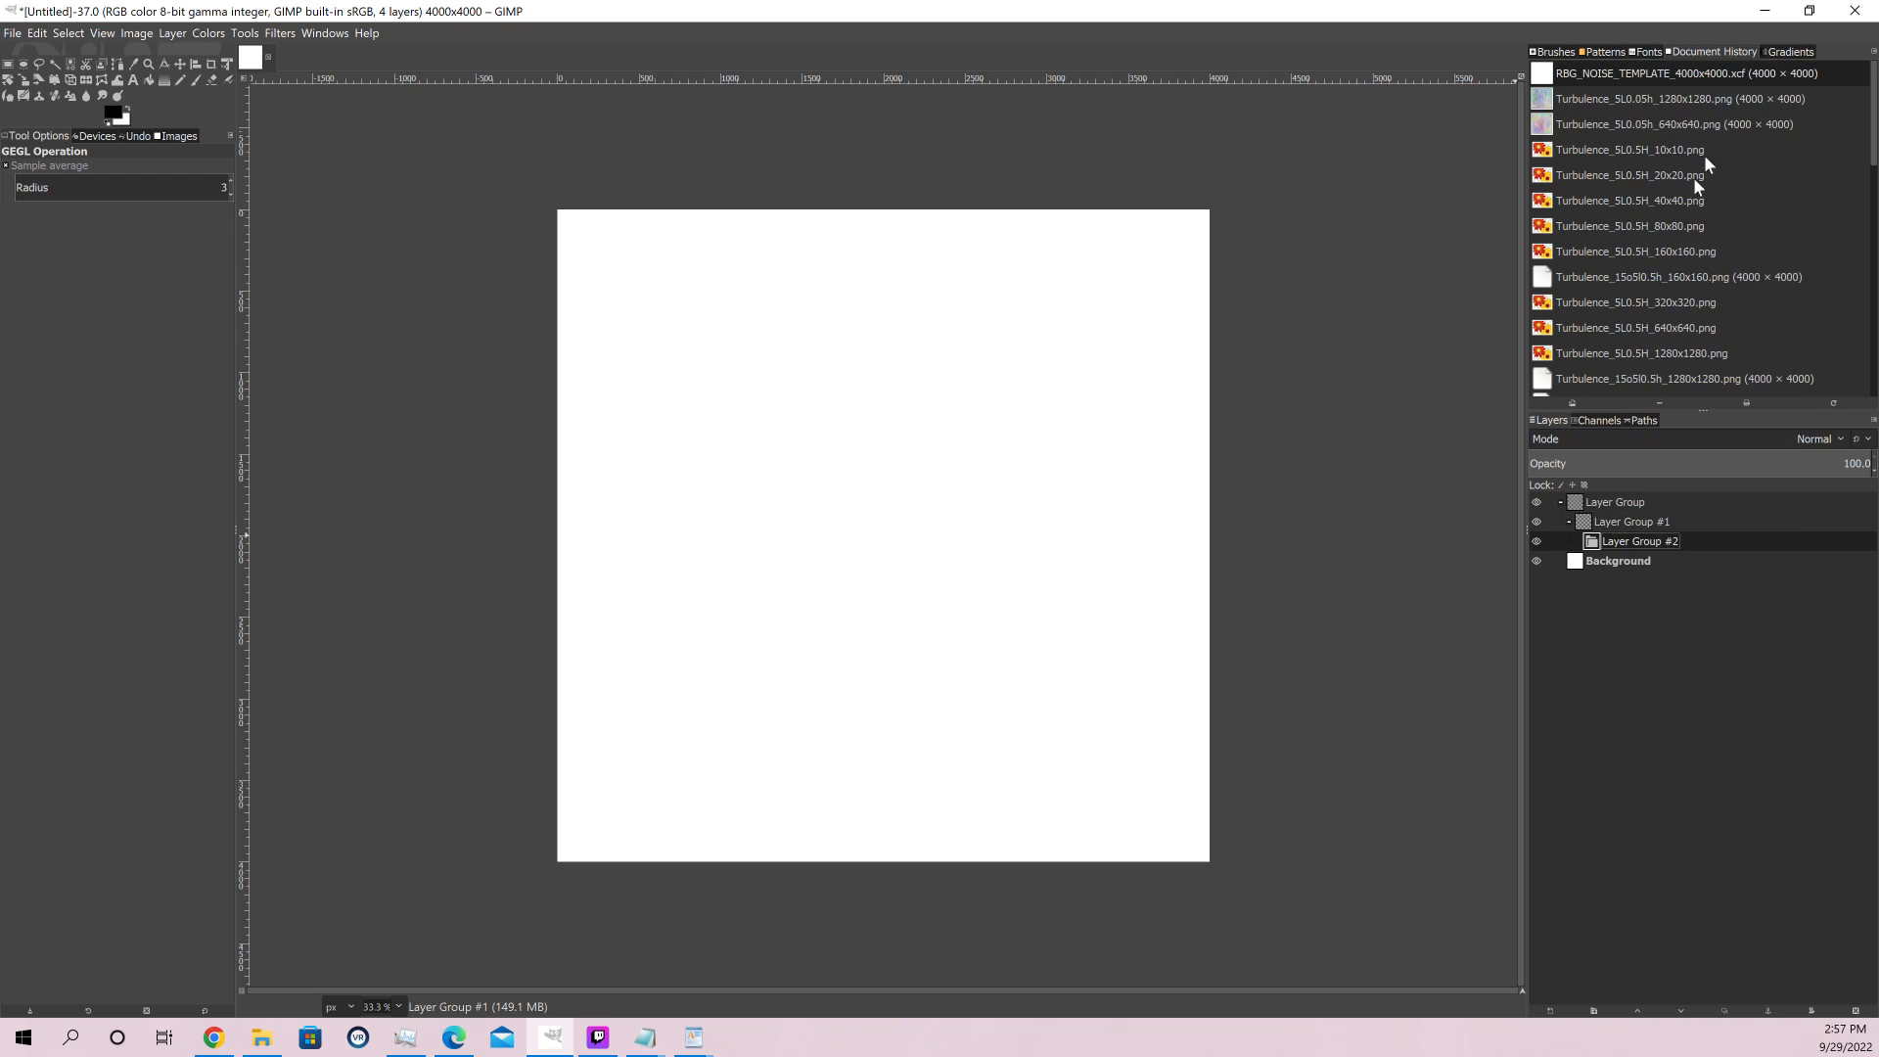
drag(1632, 520, 1625, 501)
Rename the three layer groups, in stacking order from the uppermost down, as Red, Green and Blue
double_click(1629, 502)
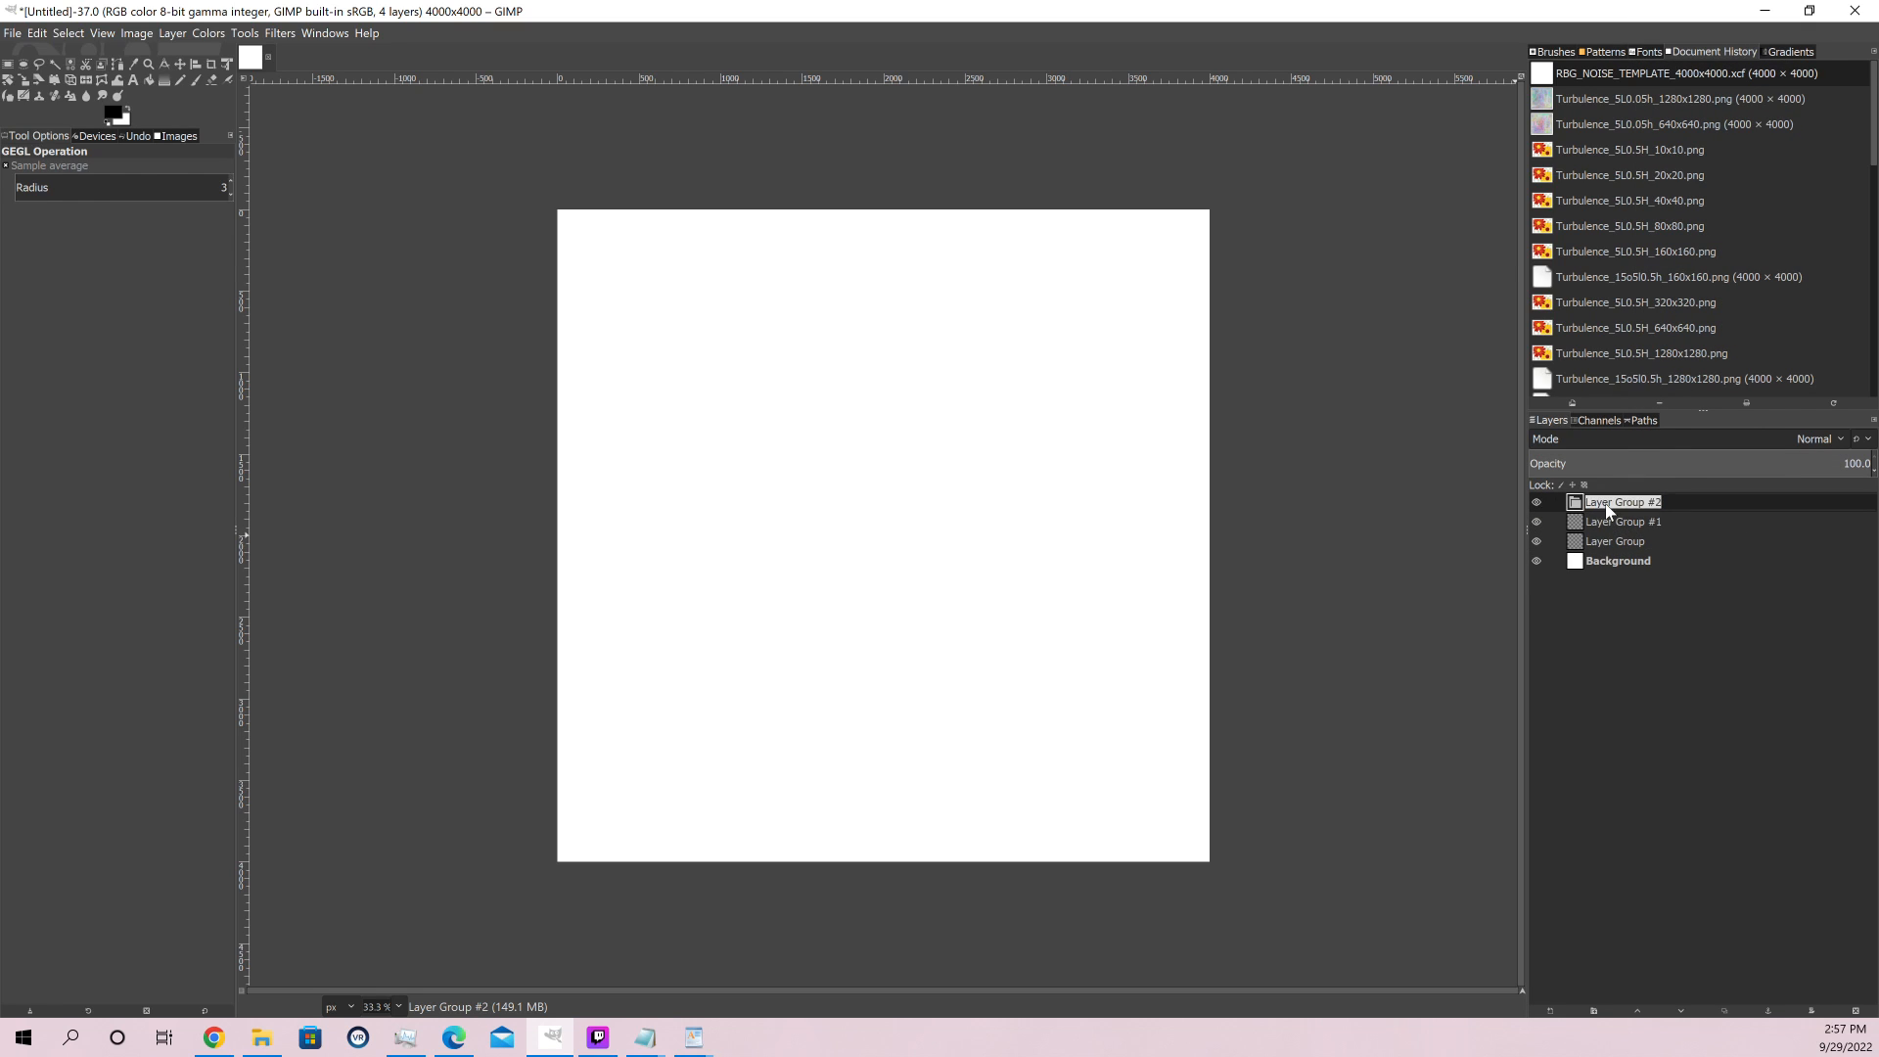
text(Red)
key(Return)
double_click(1641, 521)
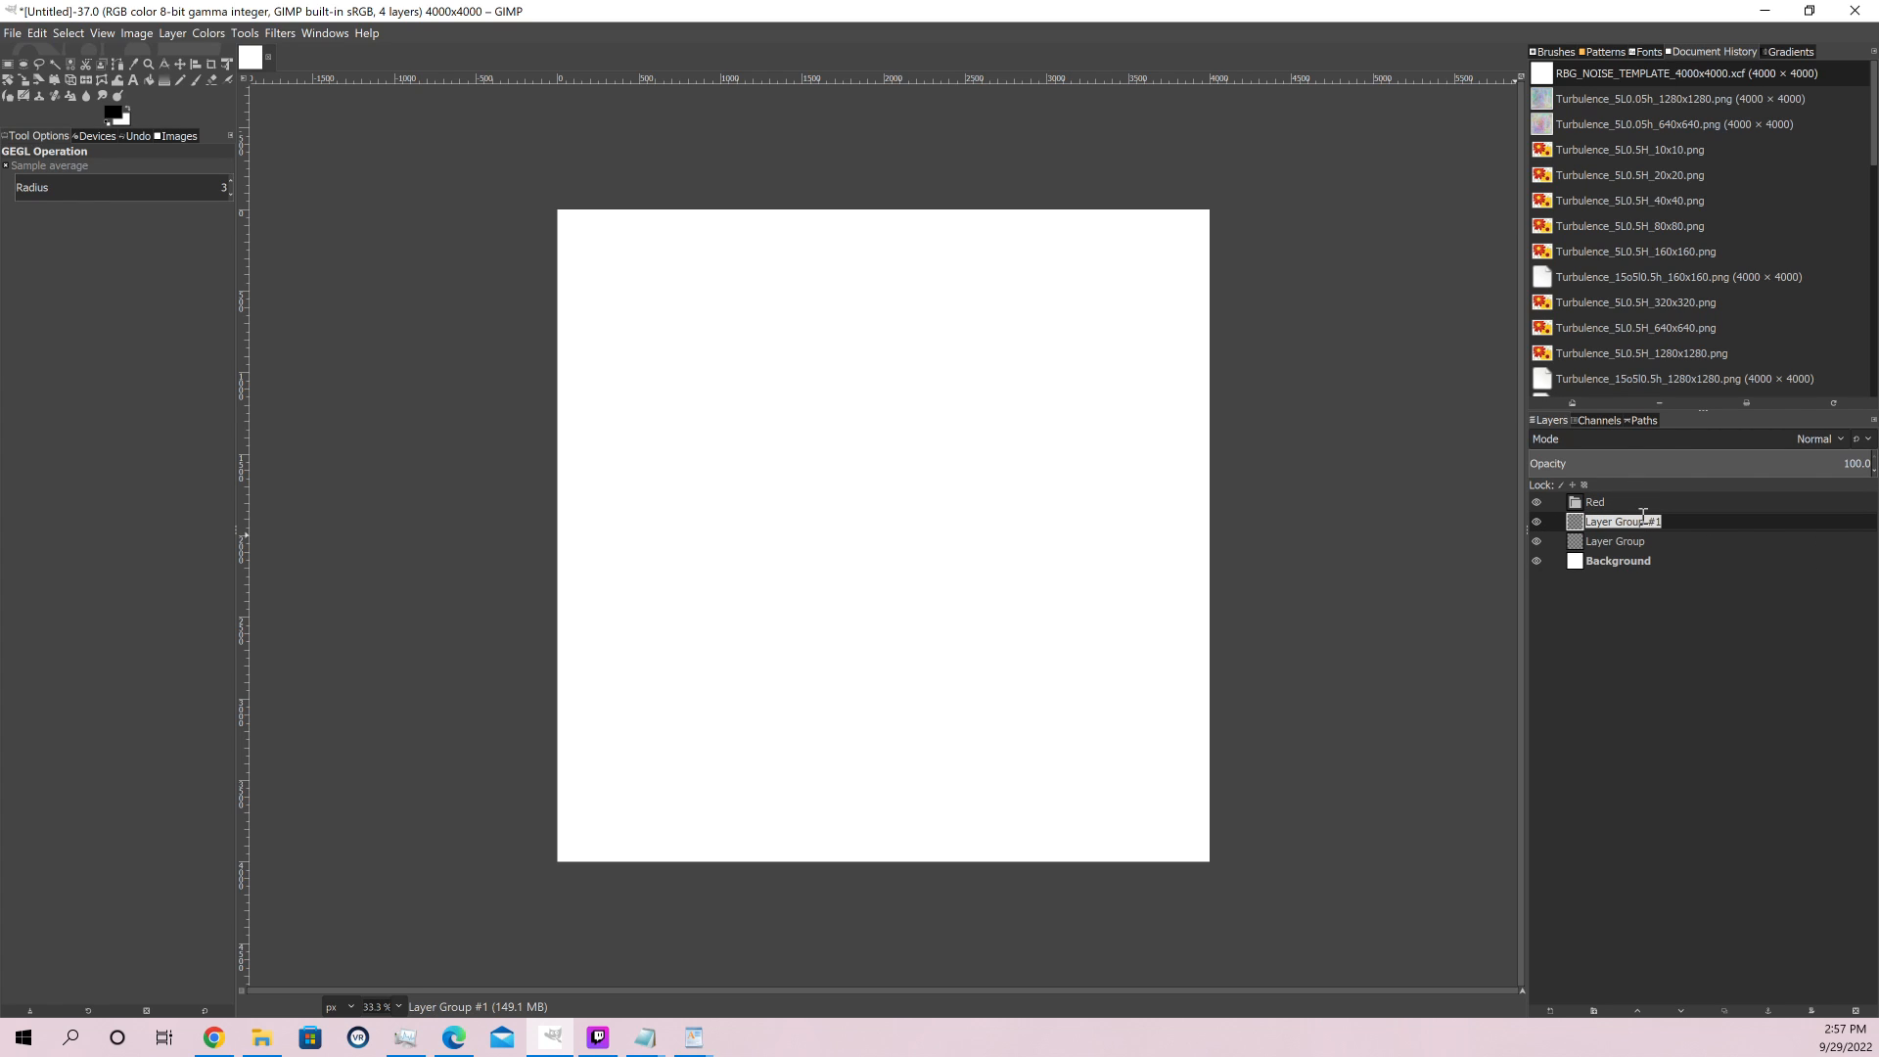
text(Green)
double_click(1613, 541)
text(Blue)
key(Return)
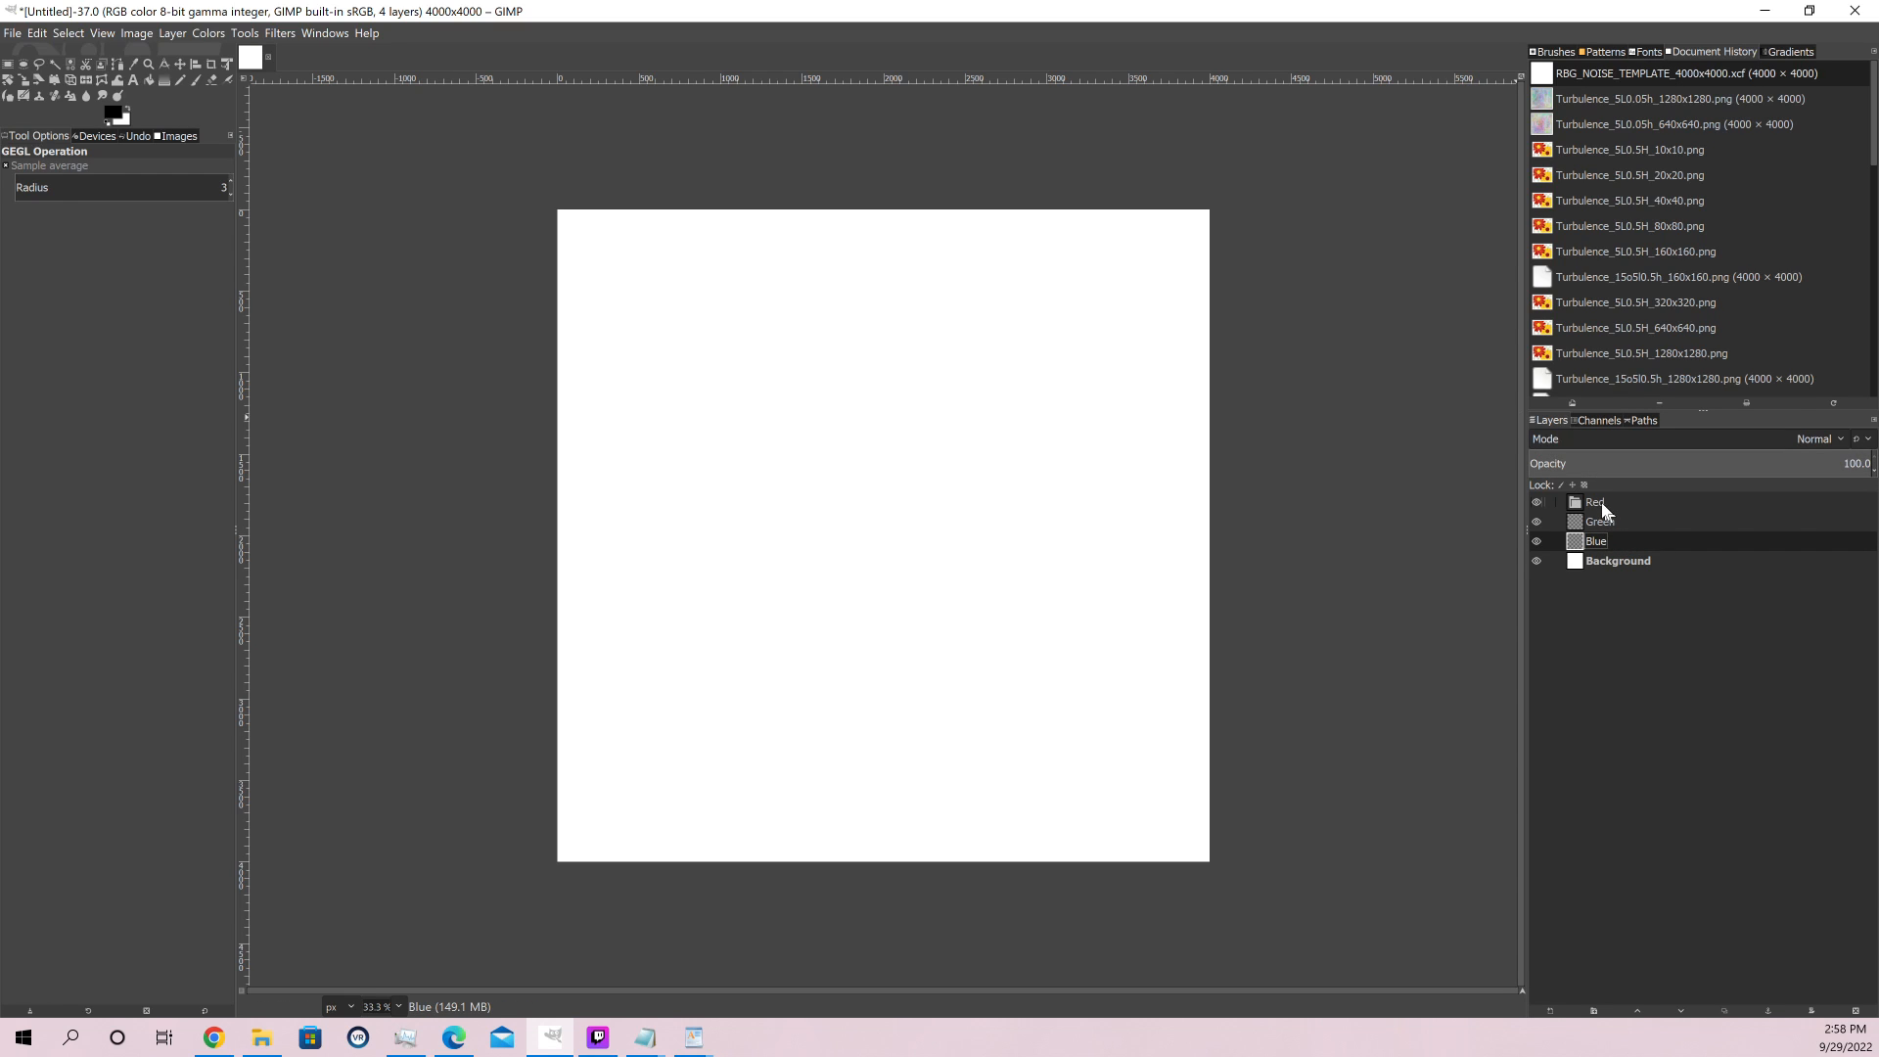
Add a transparent 4000 × 4000 px layer named Multiply inside the Red group
right_click(1605, 511)
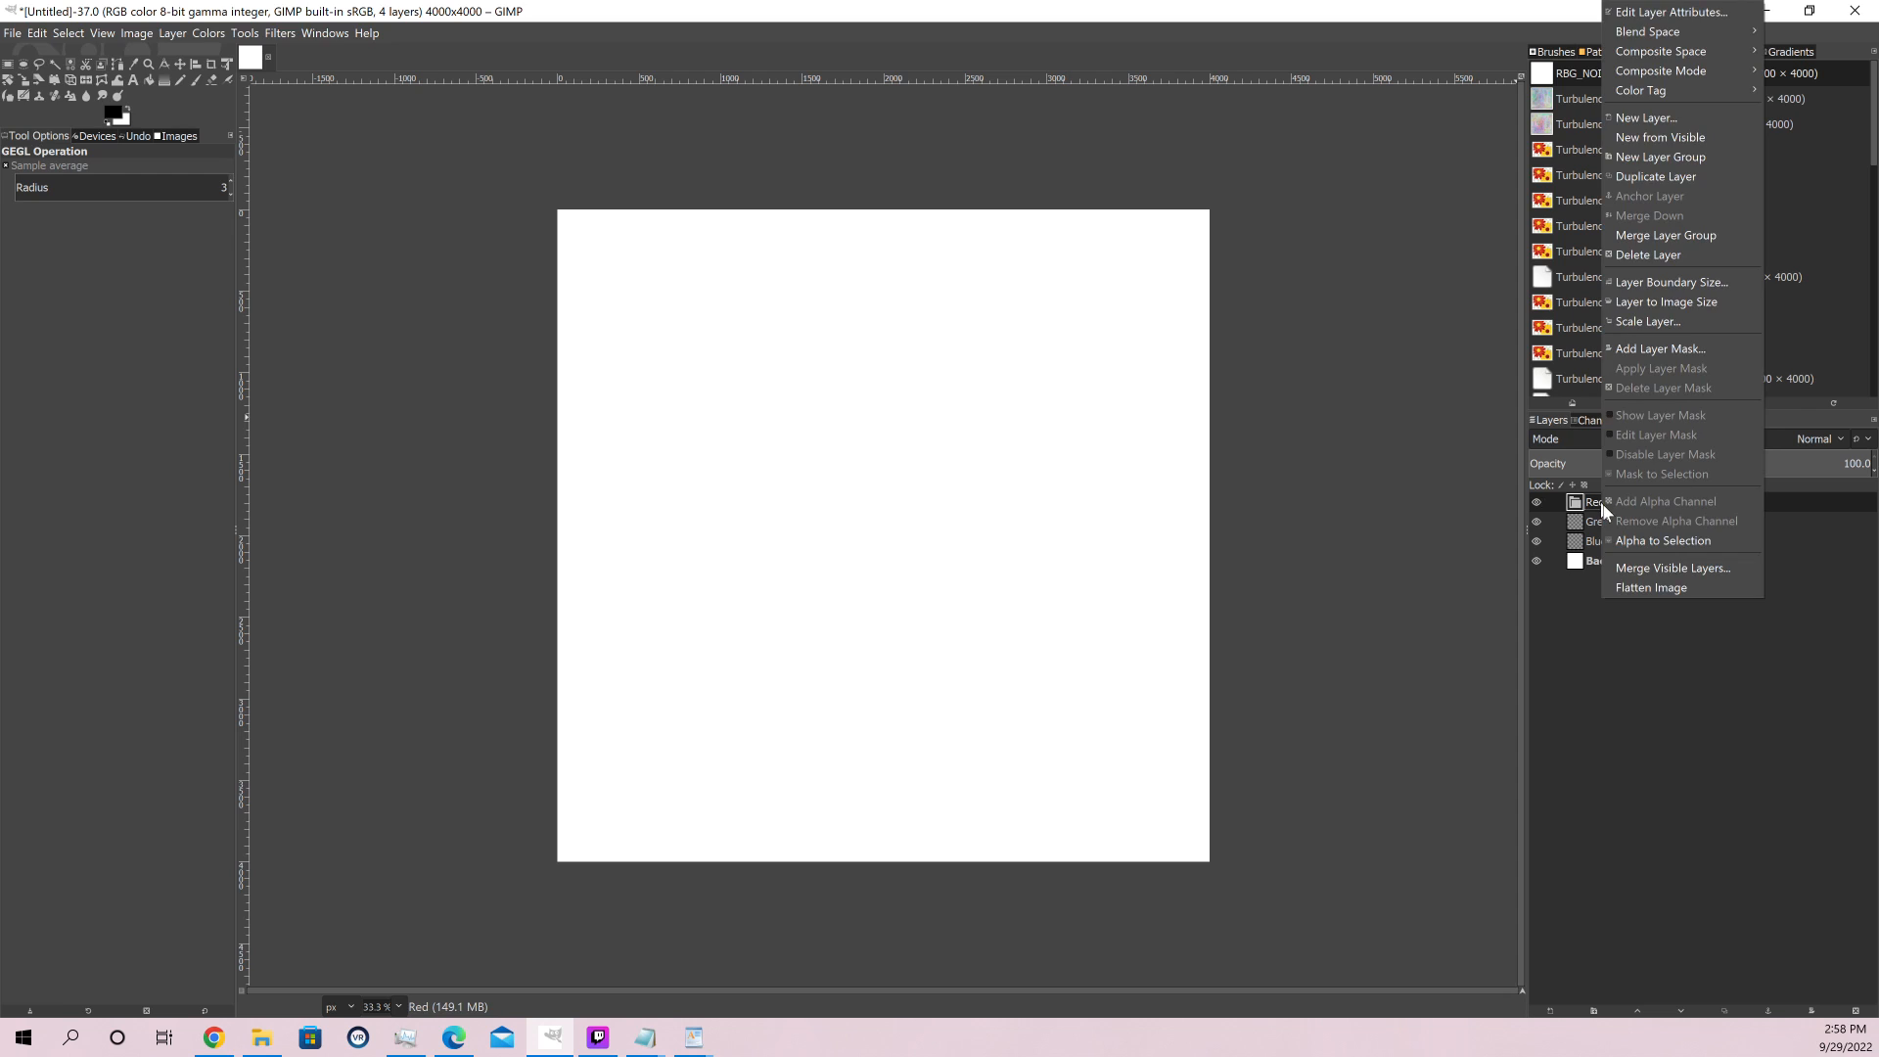
click(1667, 118)
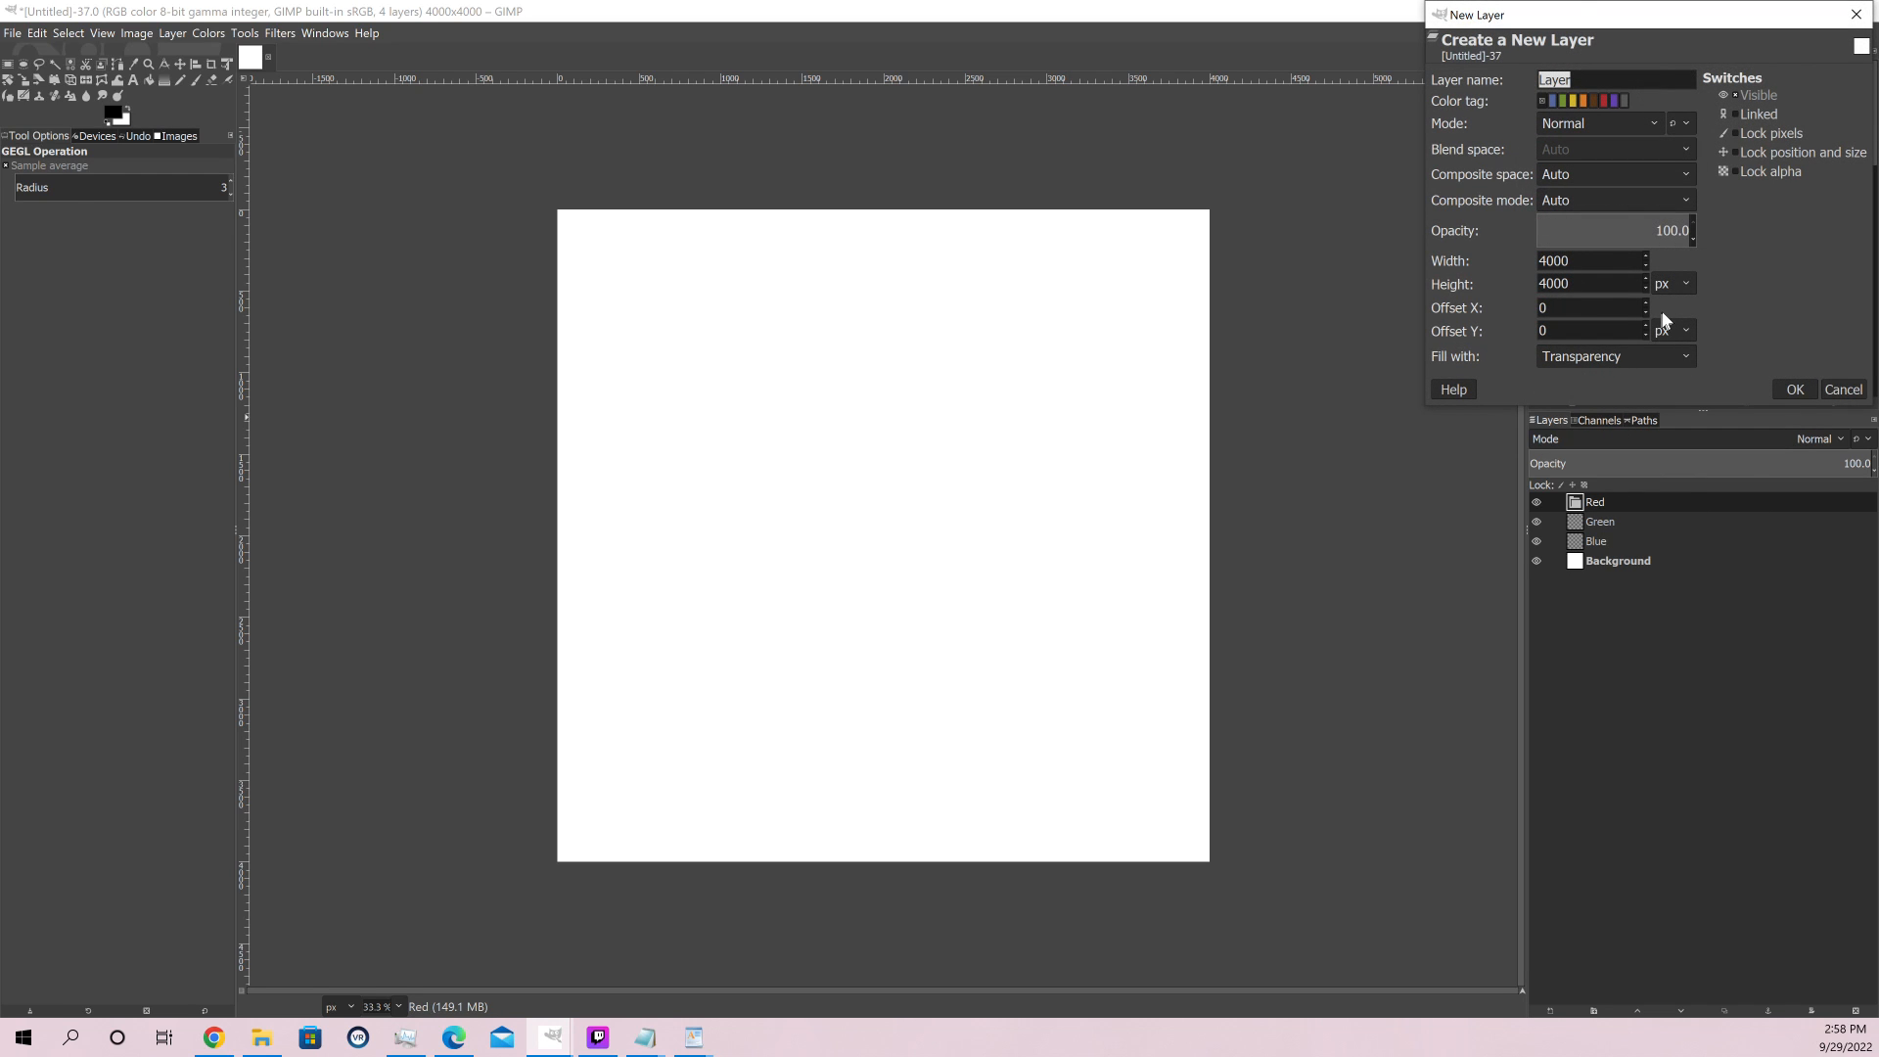
text(Multiply)
key(Return)
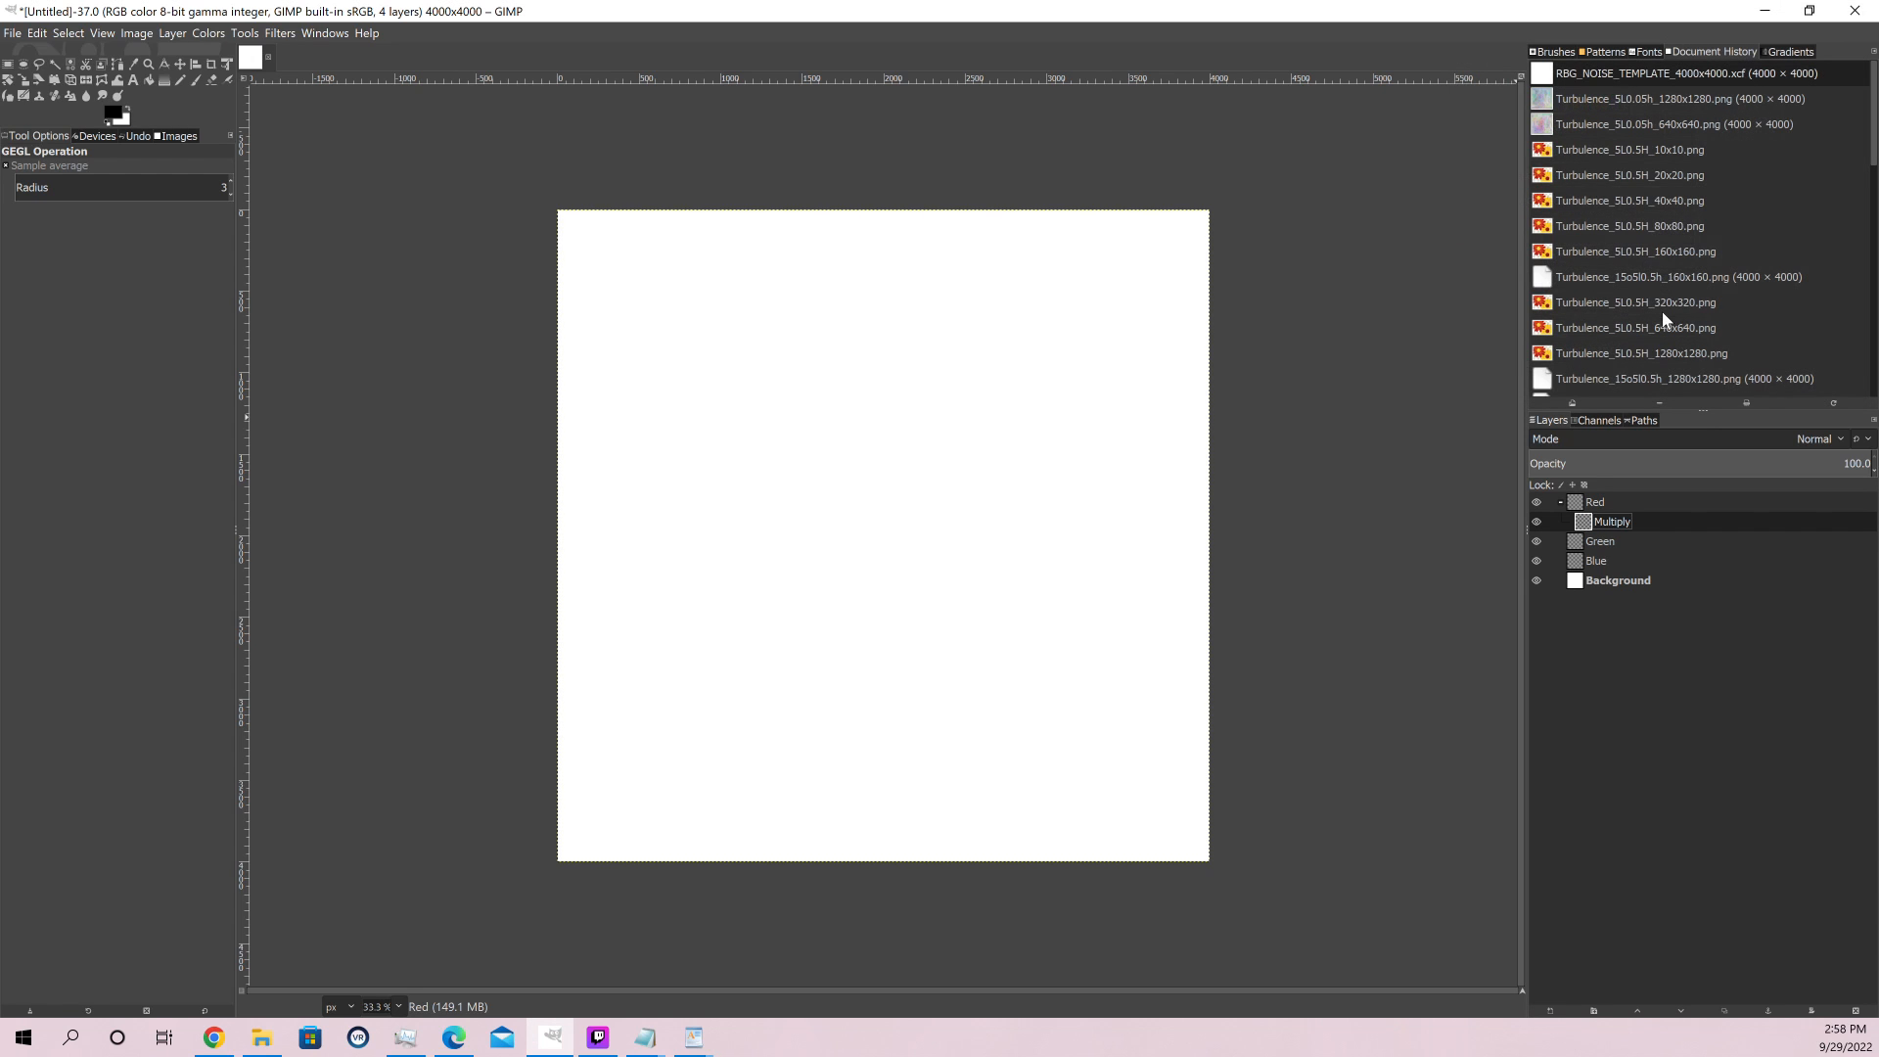
Add a transparent layer named Noise inside the Red group and place it below the Multiply layer
right_click(1615, 502)
click(1650, 119)
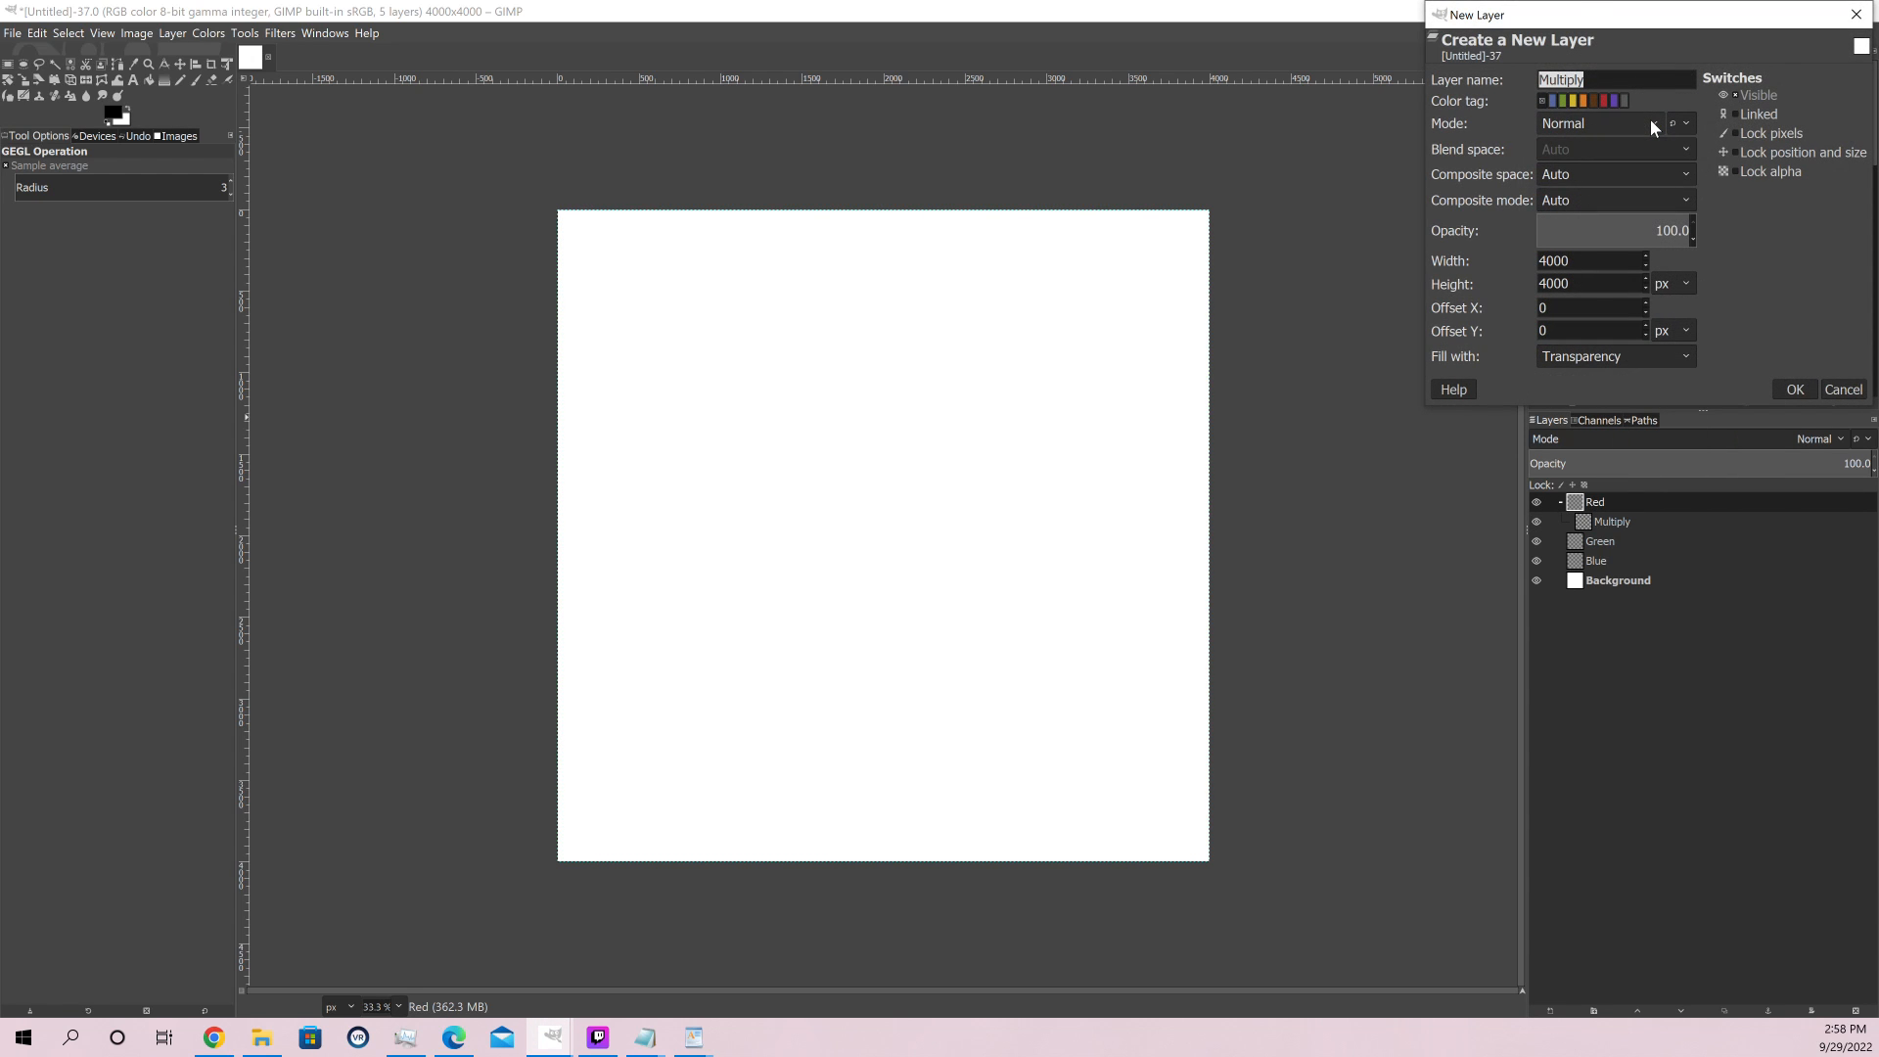
text(Noise)
click(1795, 389)
drag(1608, 522, 1611, 546)
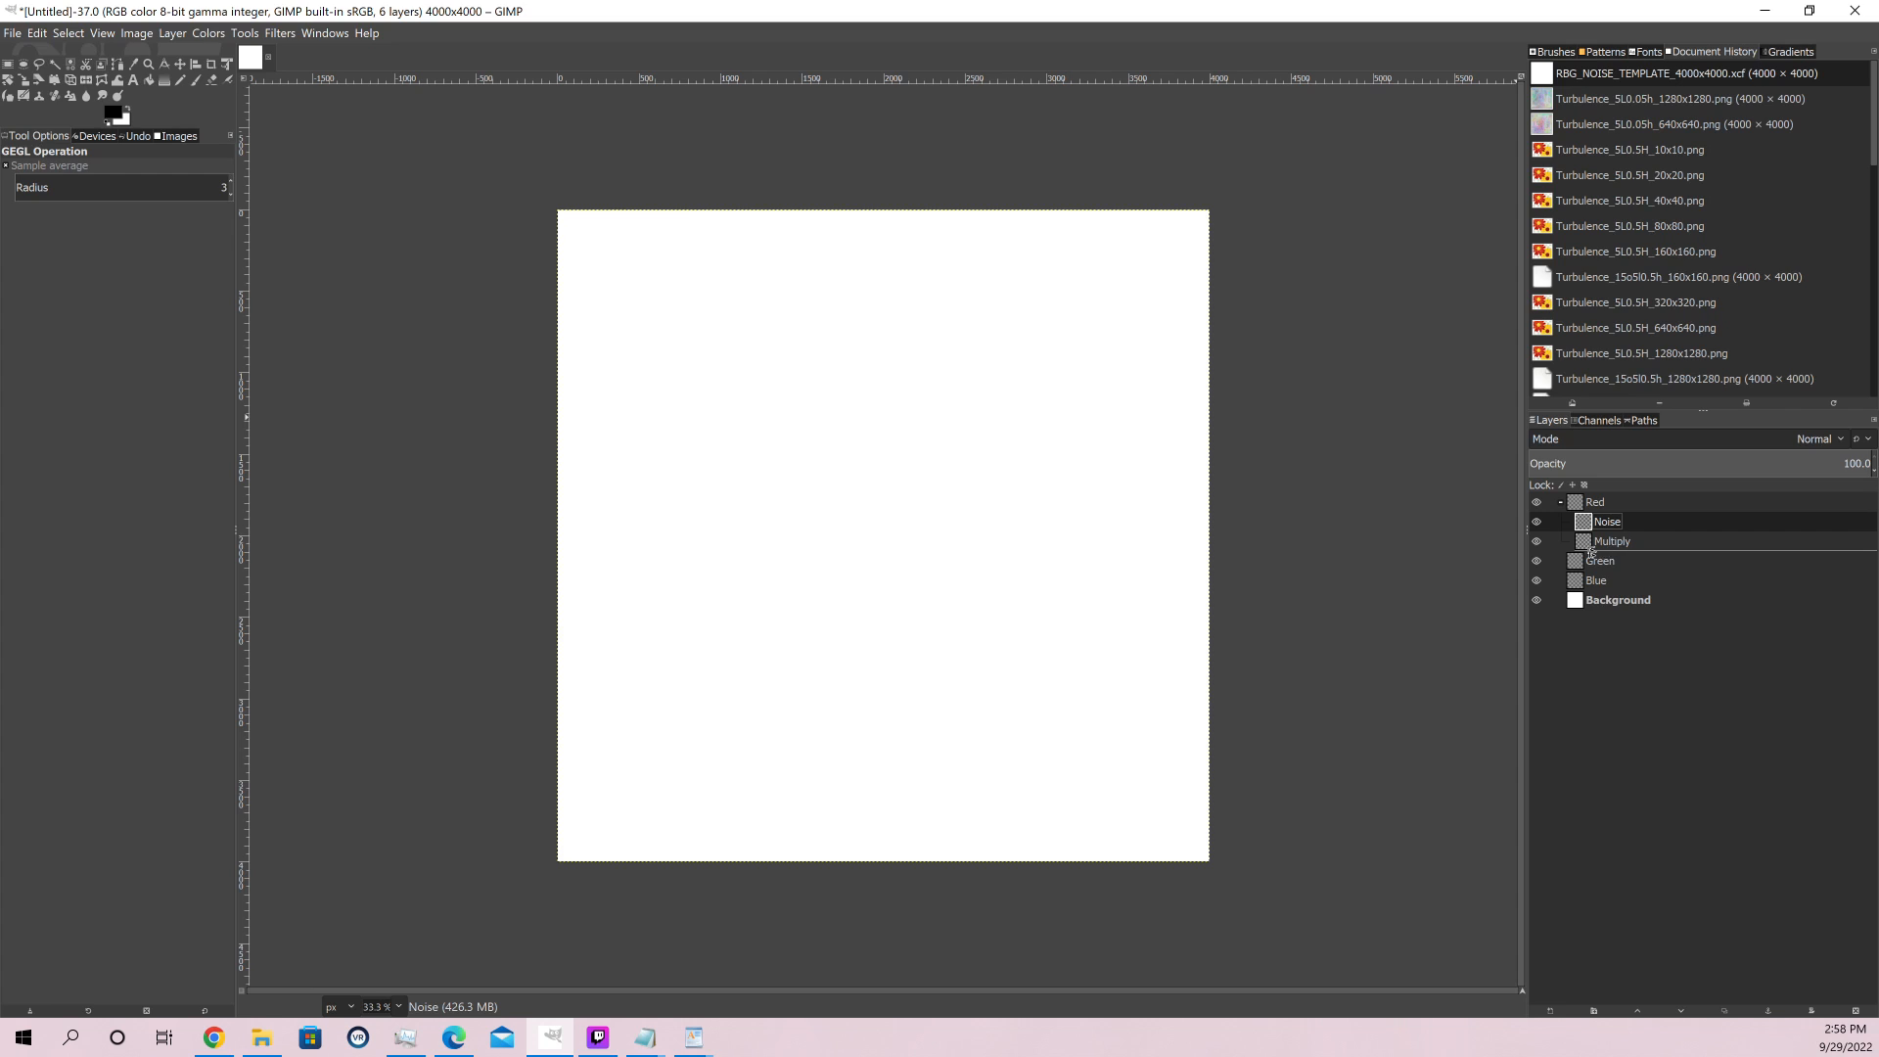
Add a transparent 4000 × 4000 px layer named Noise inside the Green group
right_click(1597, 560)
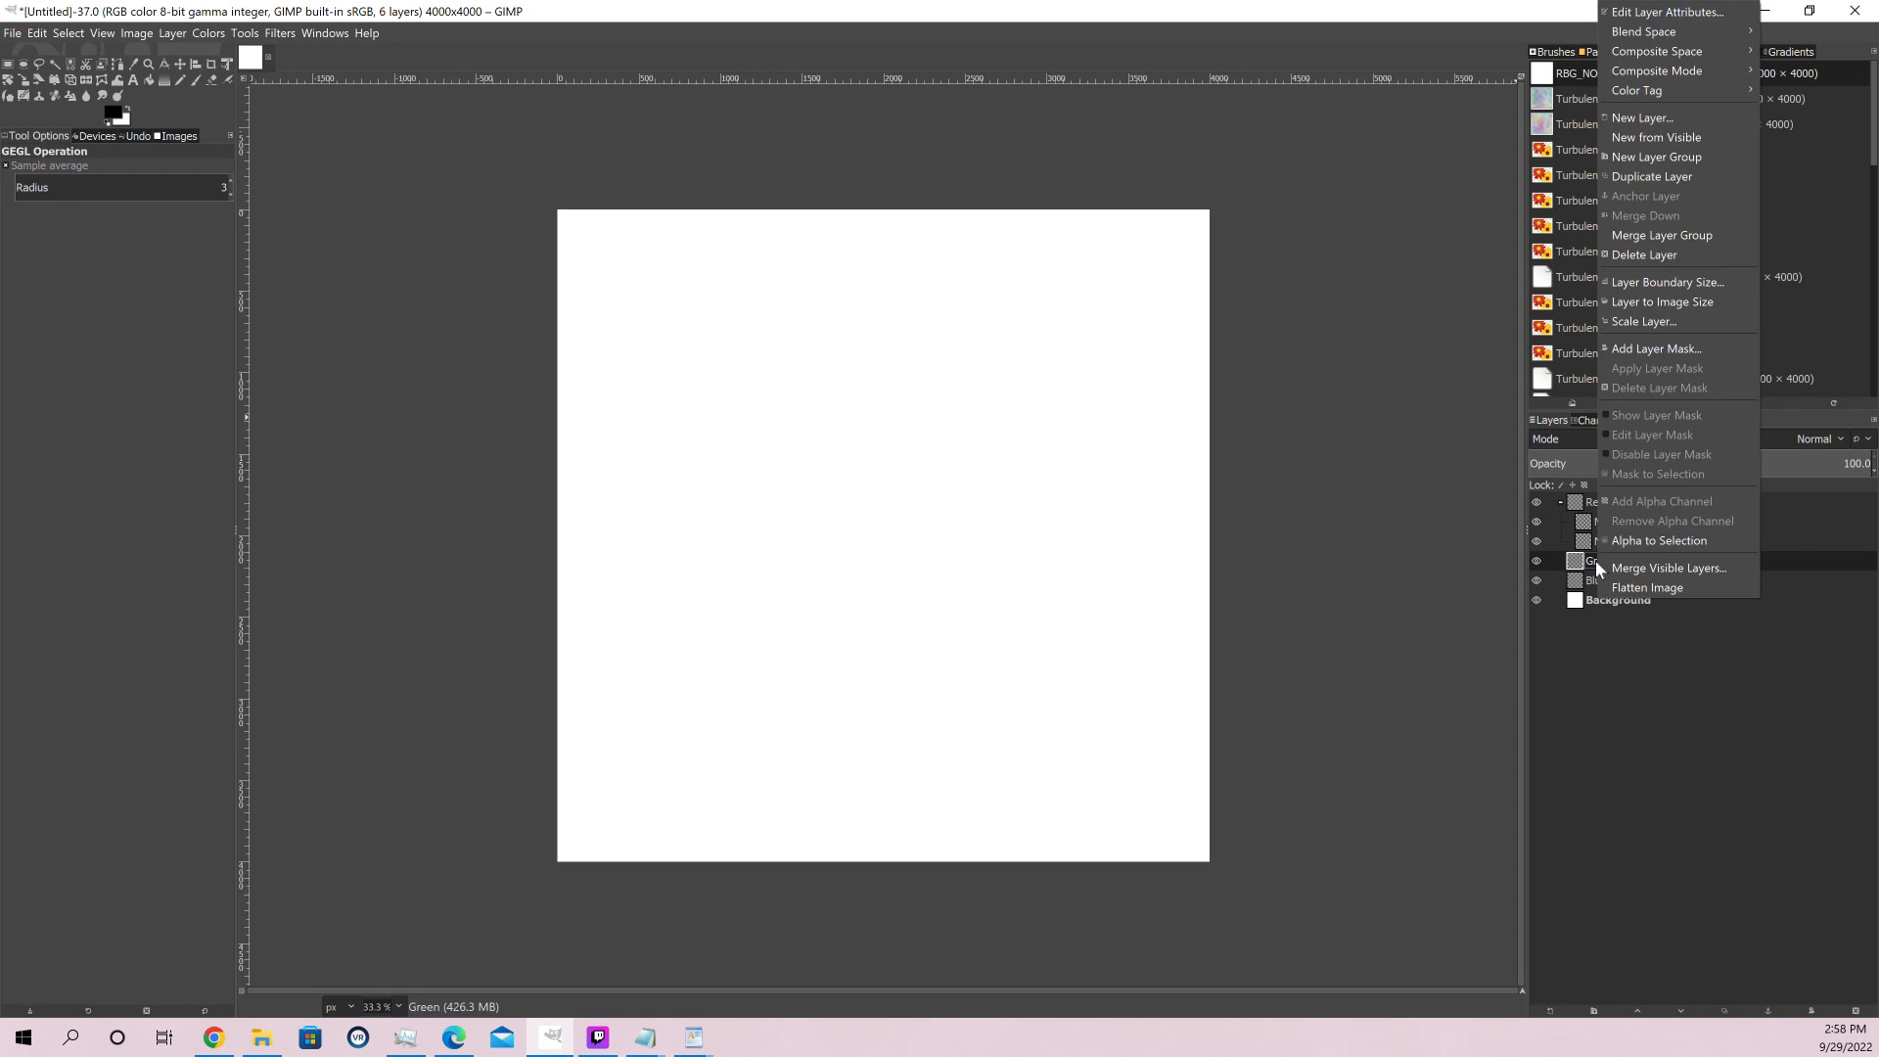
click(1659, 118)
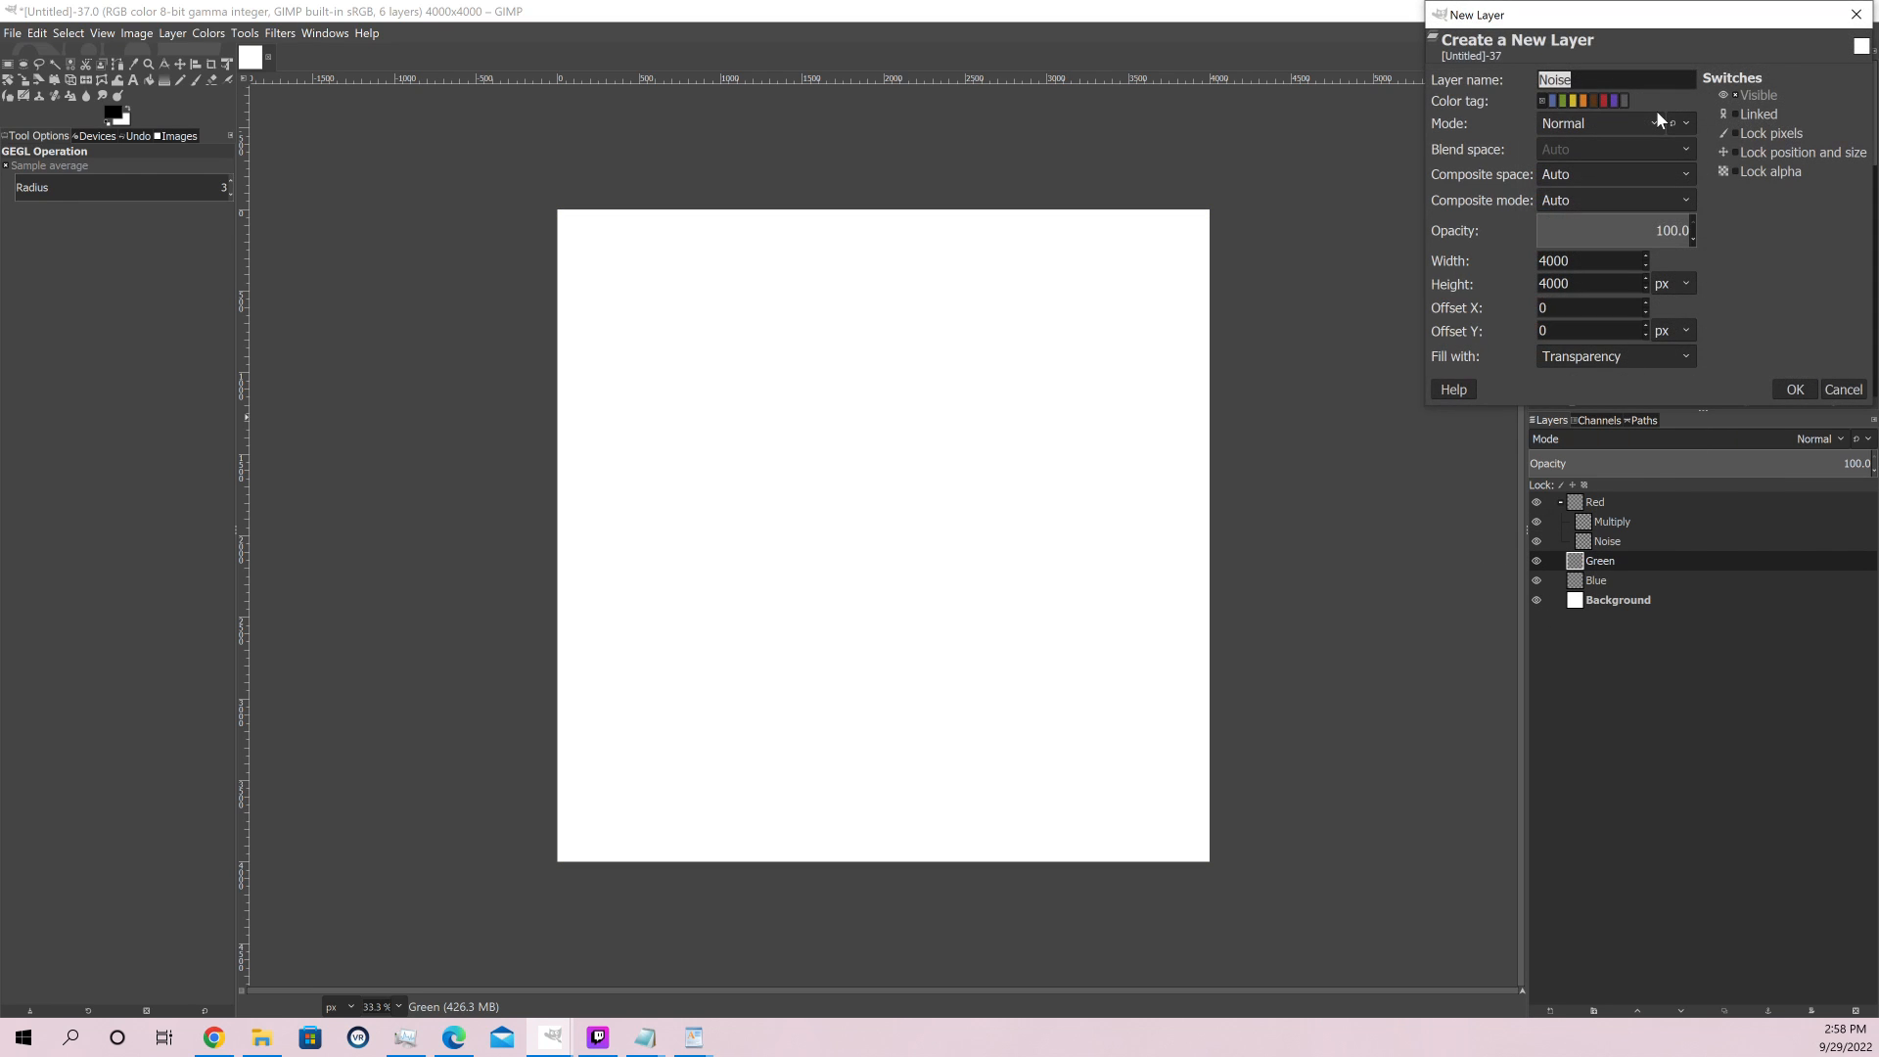
text(Mult)
key(BackSpace)
key(BackSpace)
key(BackSpace)
key(BackSpace)
text(Noise)
key(Return)
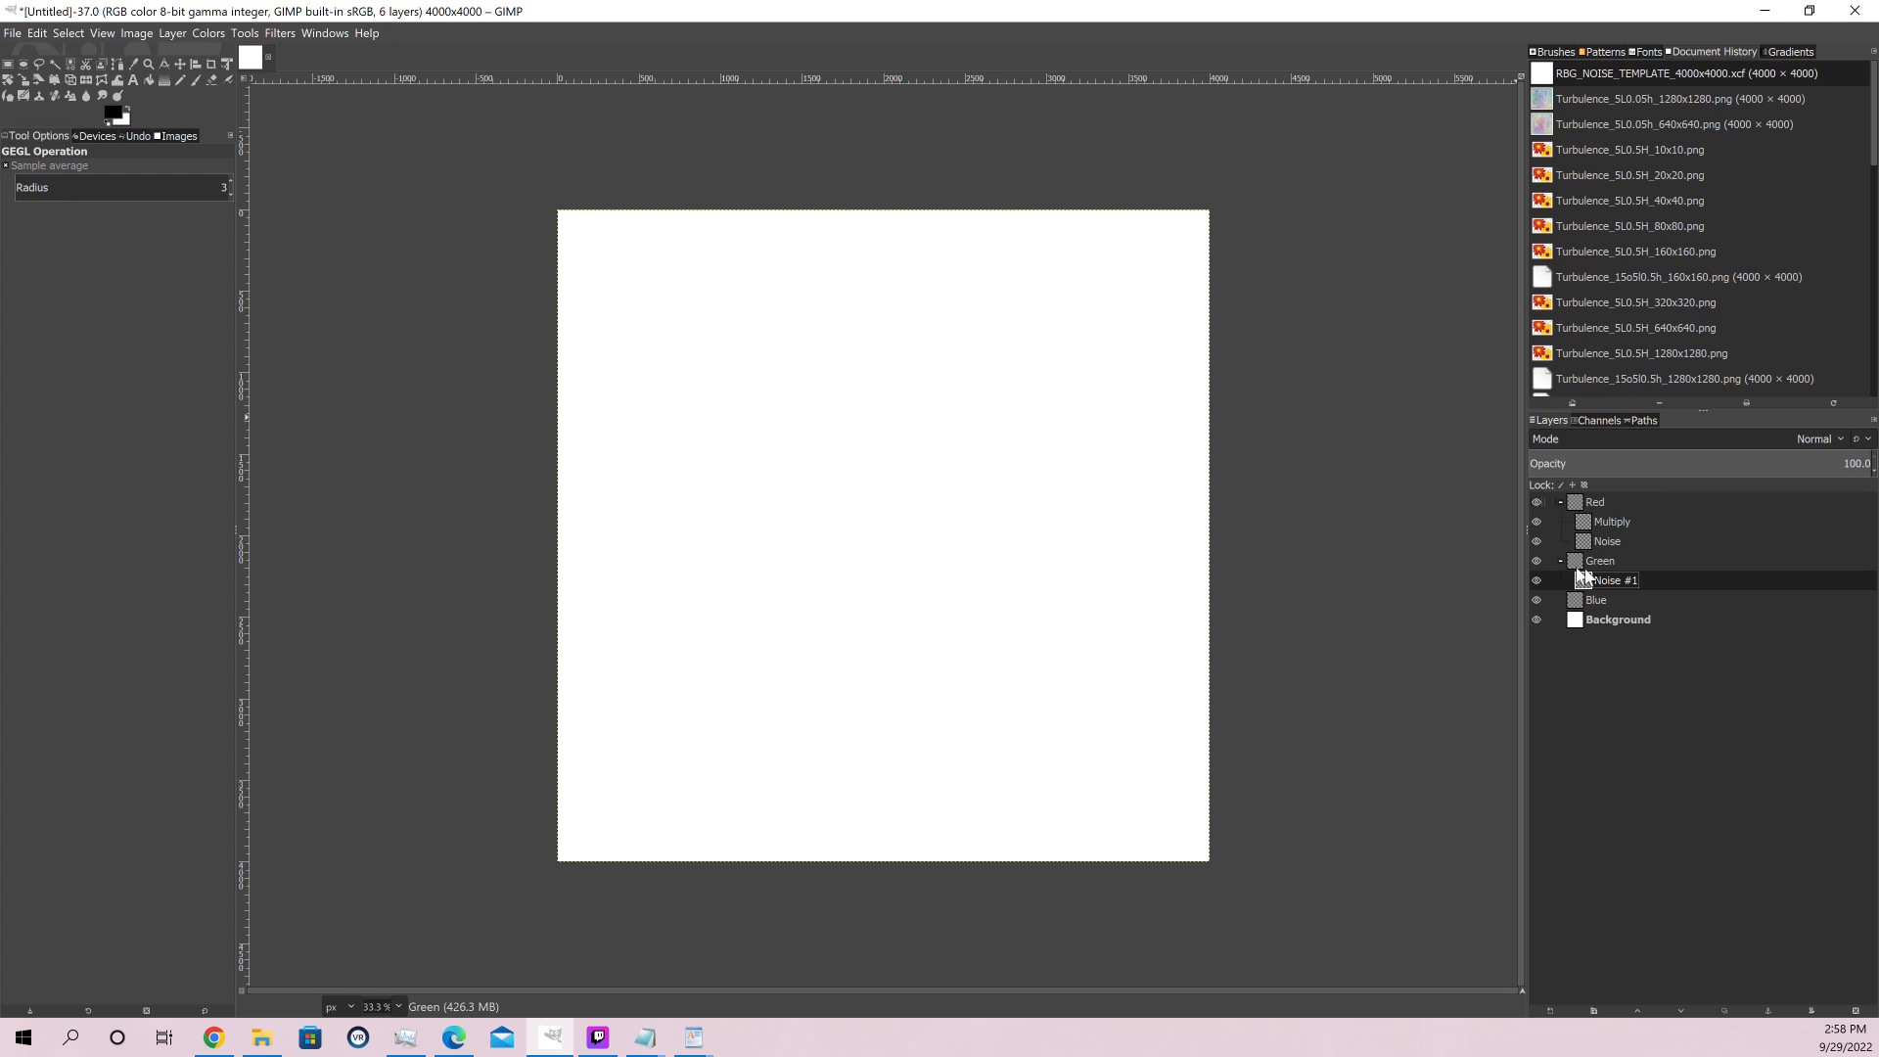
Add a transparent layer named Multiply above the noise layer inside the Green group
right_click(1599, 558)
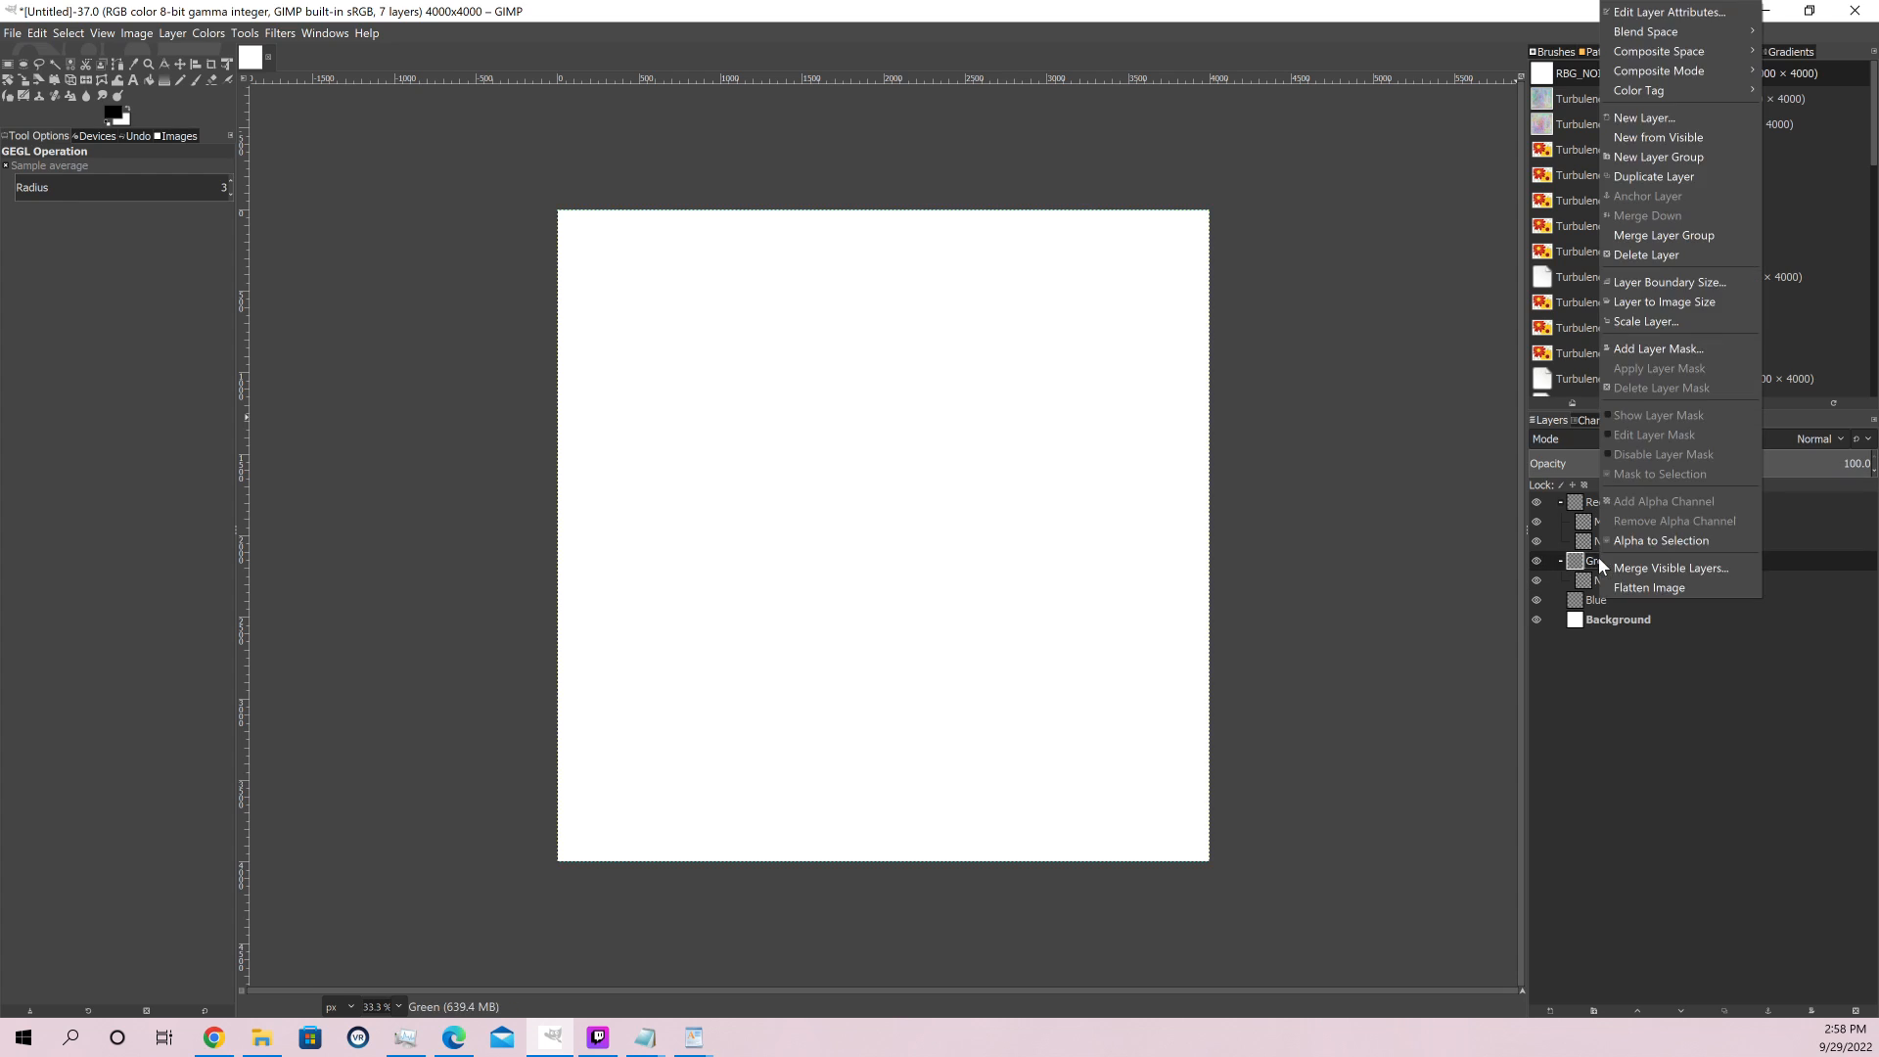
click(1673, 124)
text(Multiply)
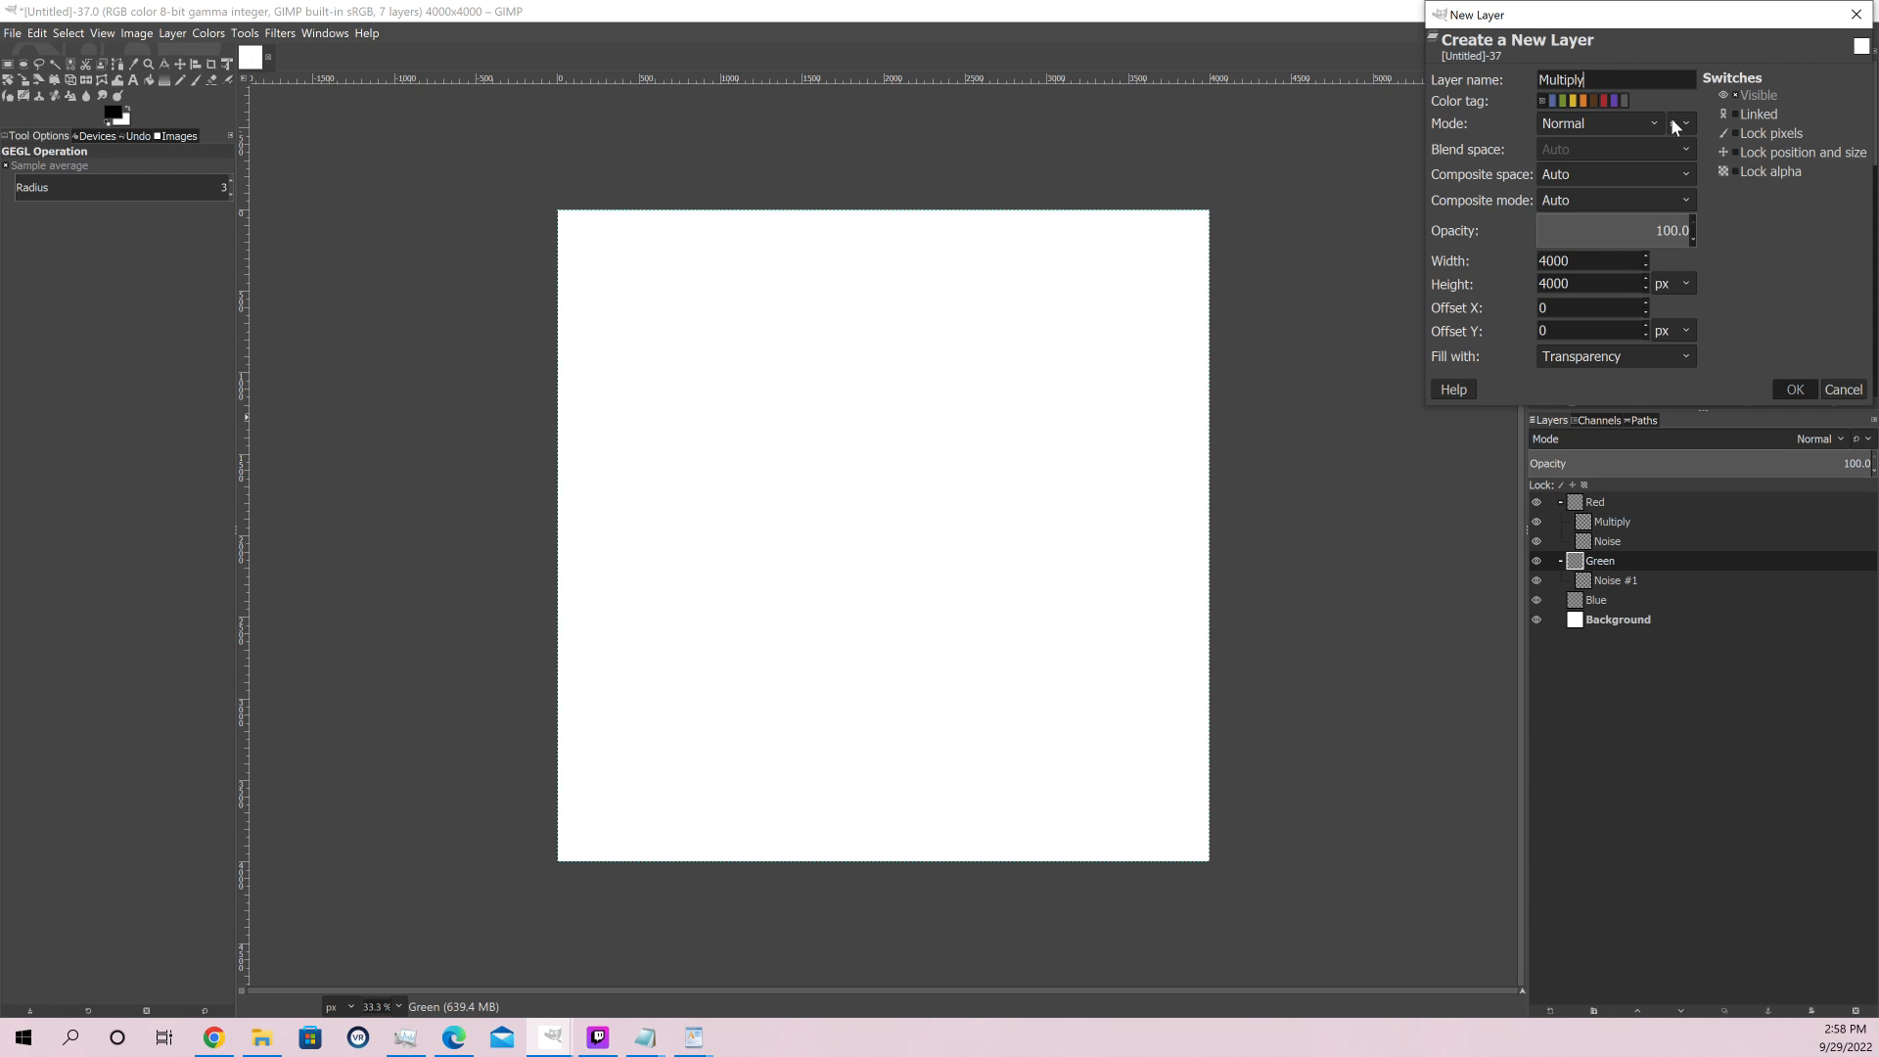
key(Return)
Add a transparent 4000 × 4000 px layer named Noise inside the Blue group
right_click(1591, 620)
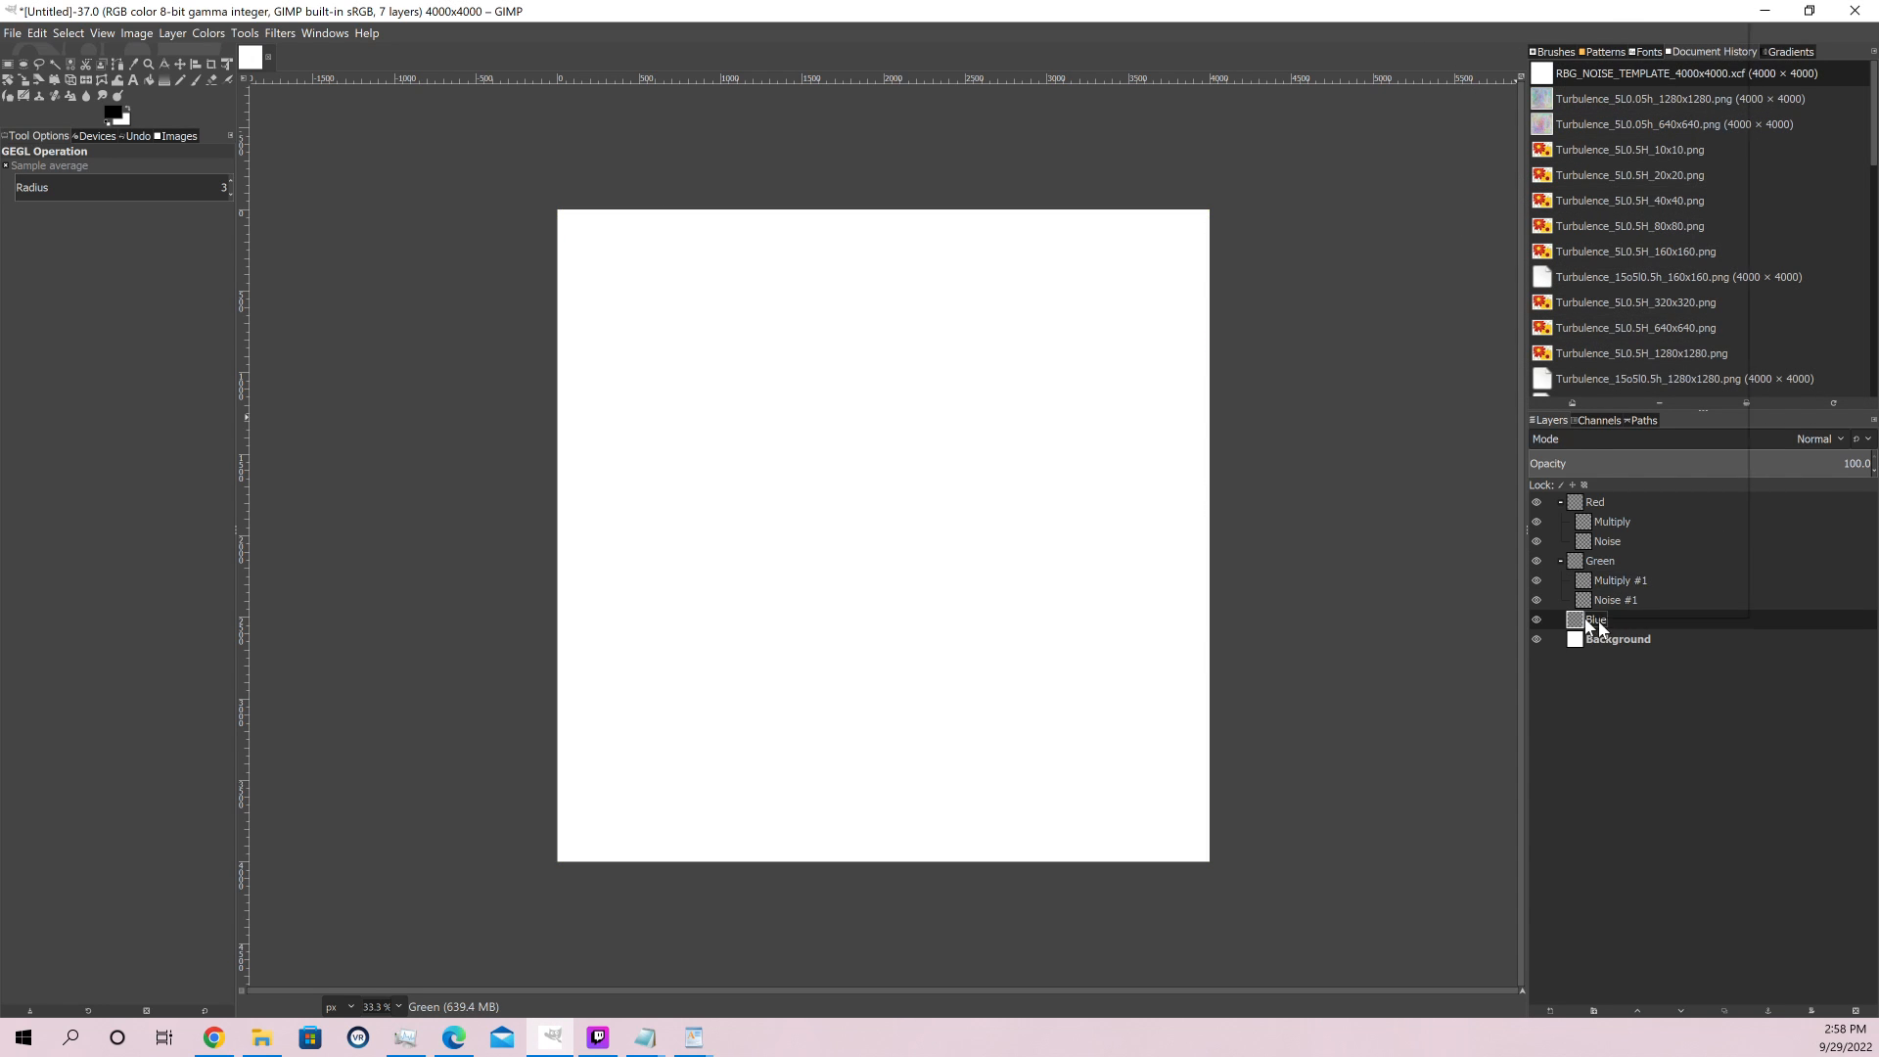
click(1642, 137)
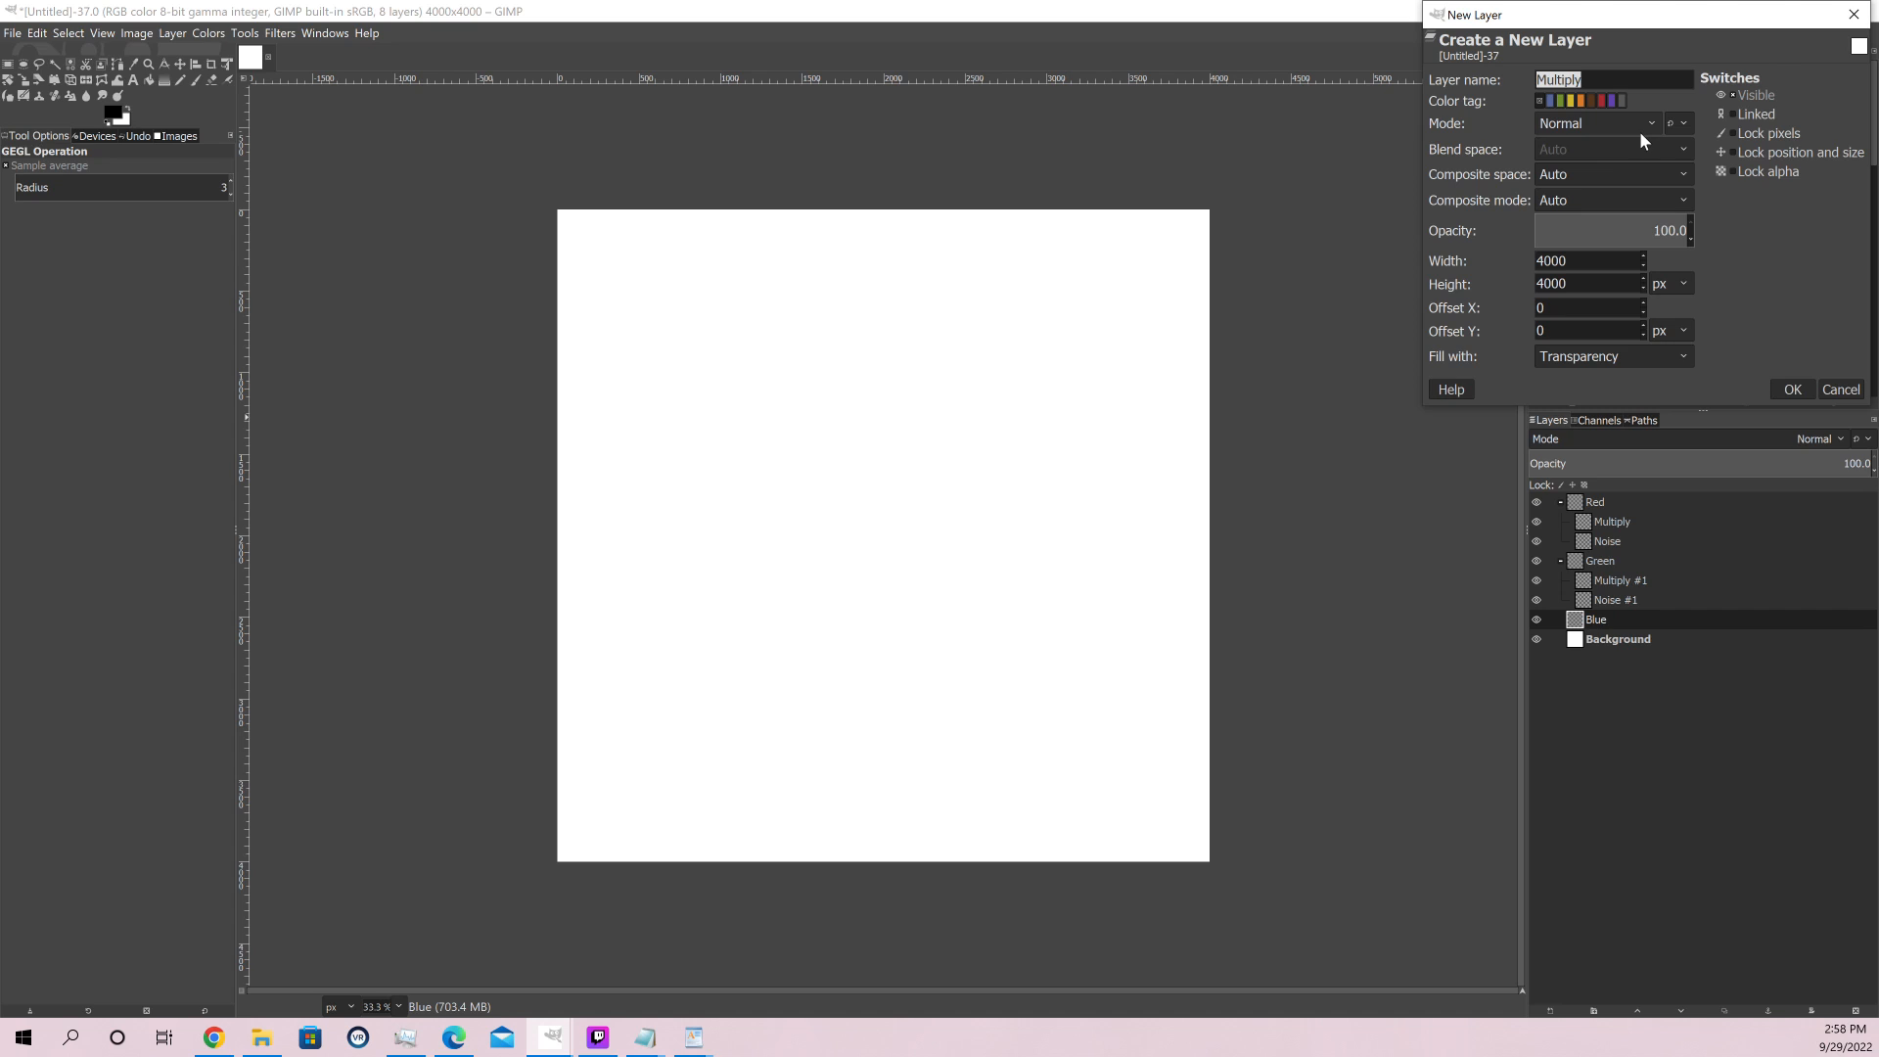
text(Noise)
key(Return)
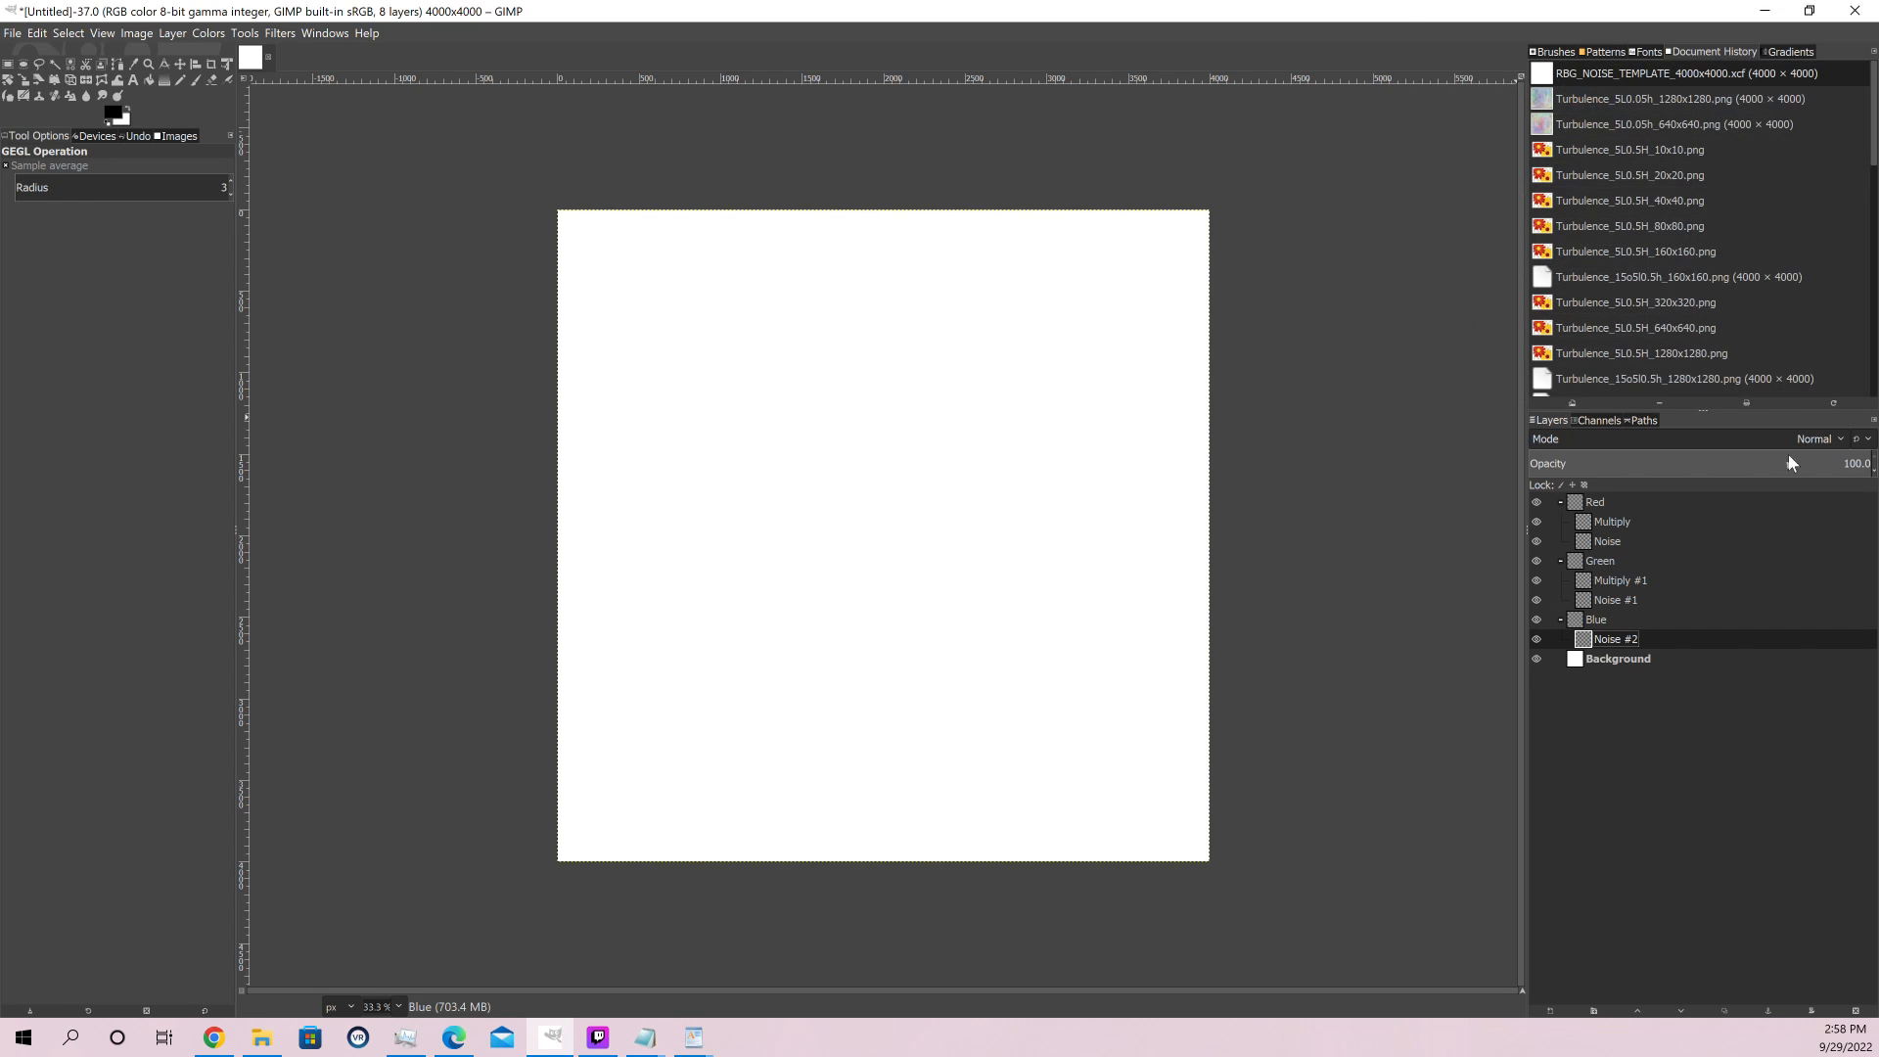
Add a transparent layer named Multiply above the noise layer inside the Blue group
right_click(1603, 627)
click(1660, 131)
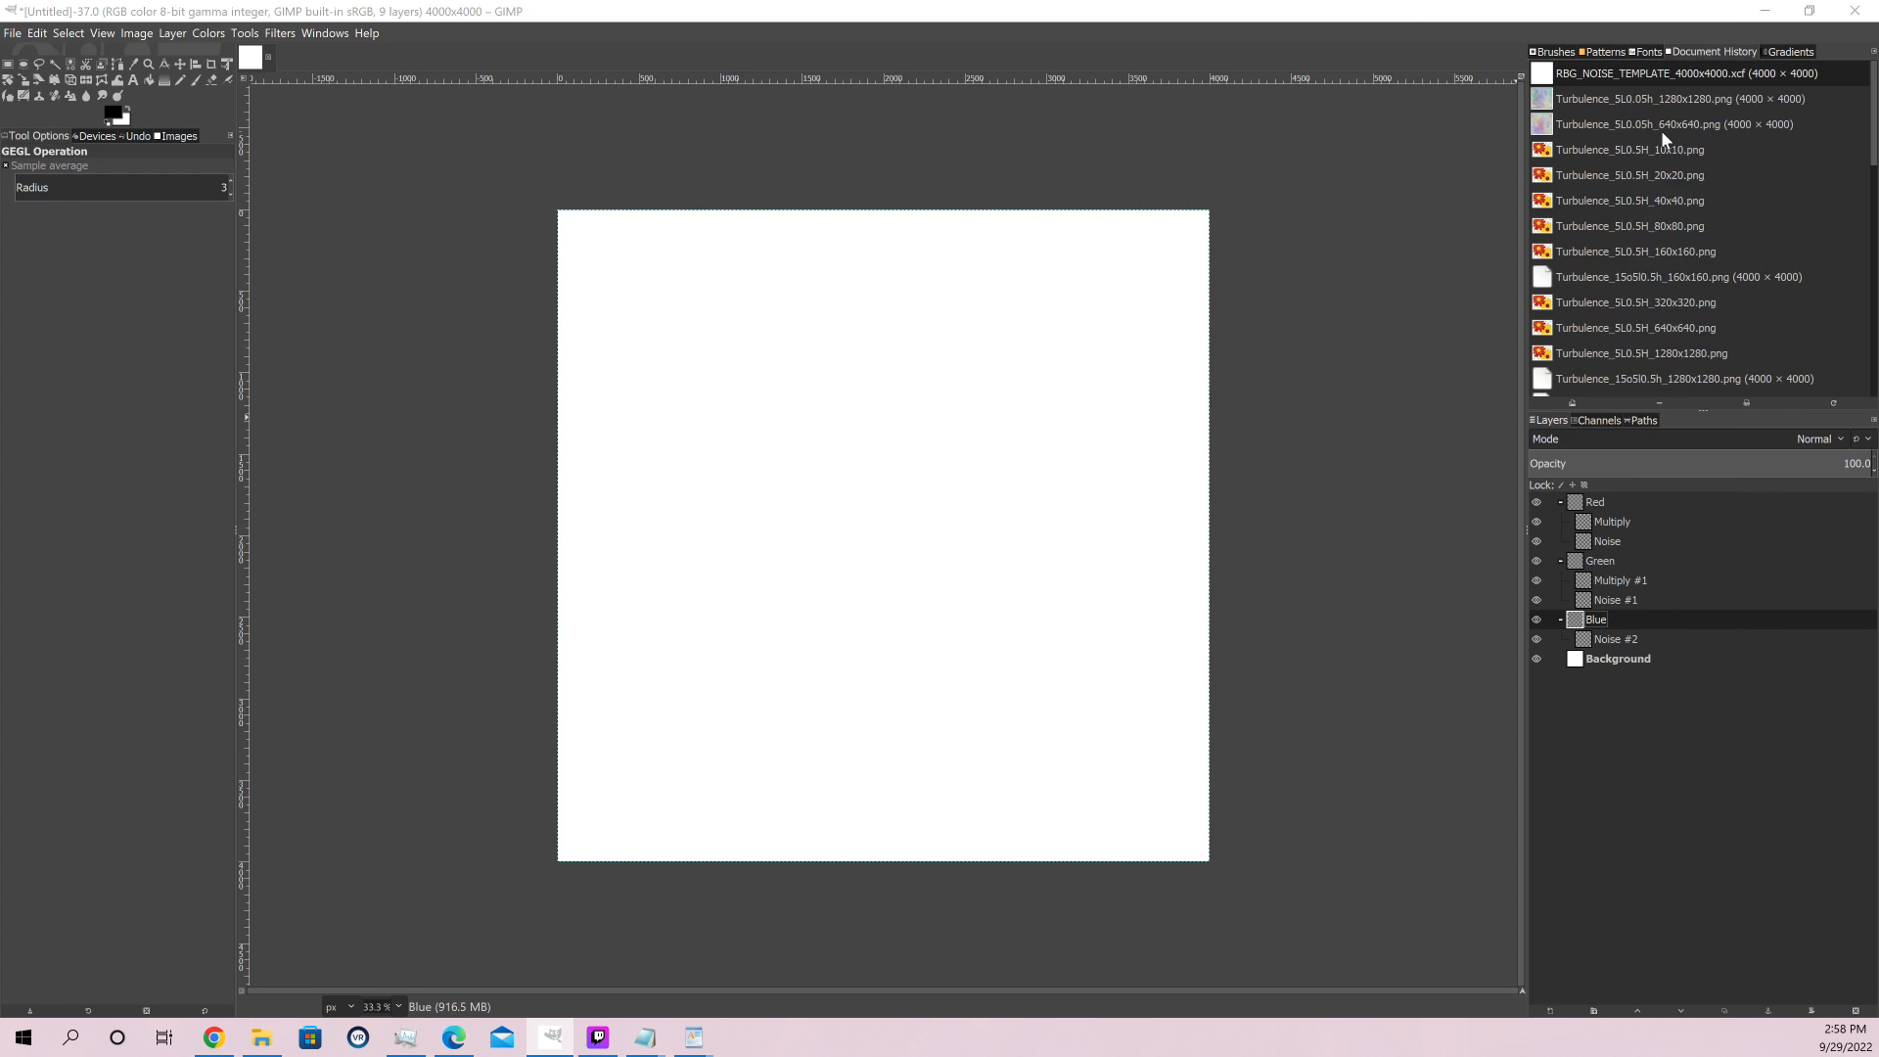
text(Multi)
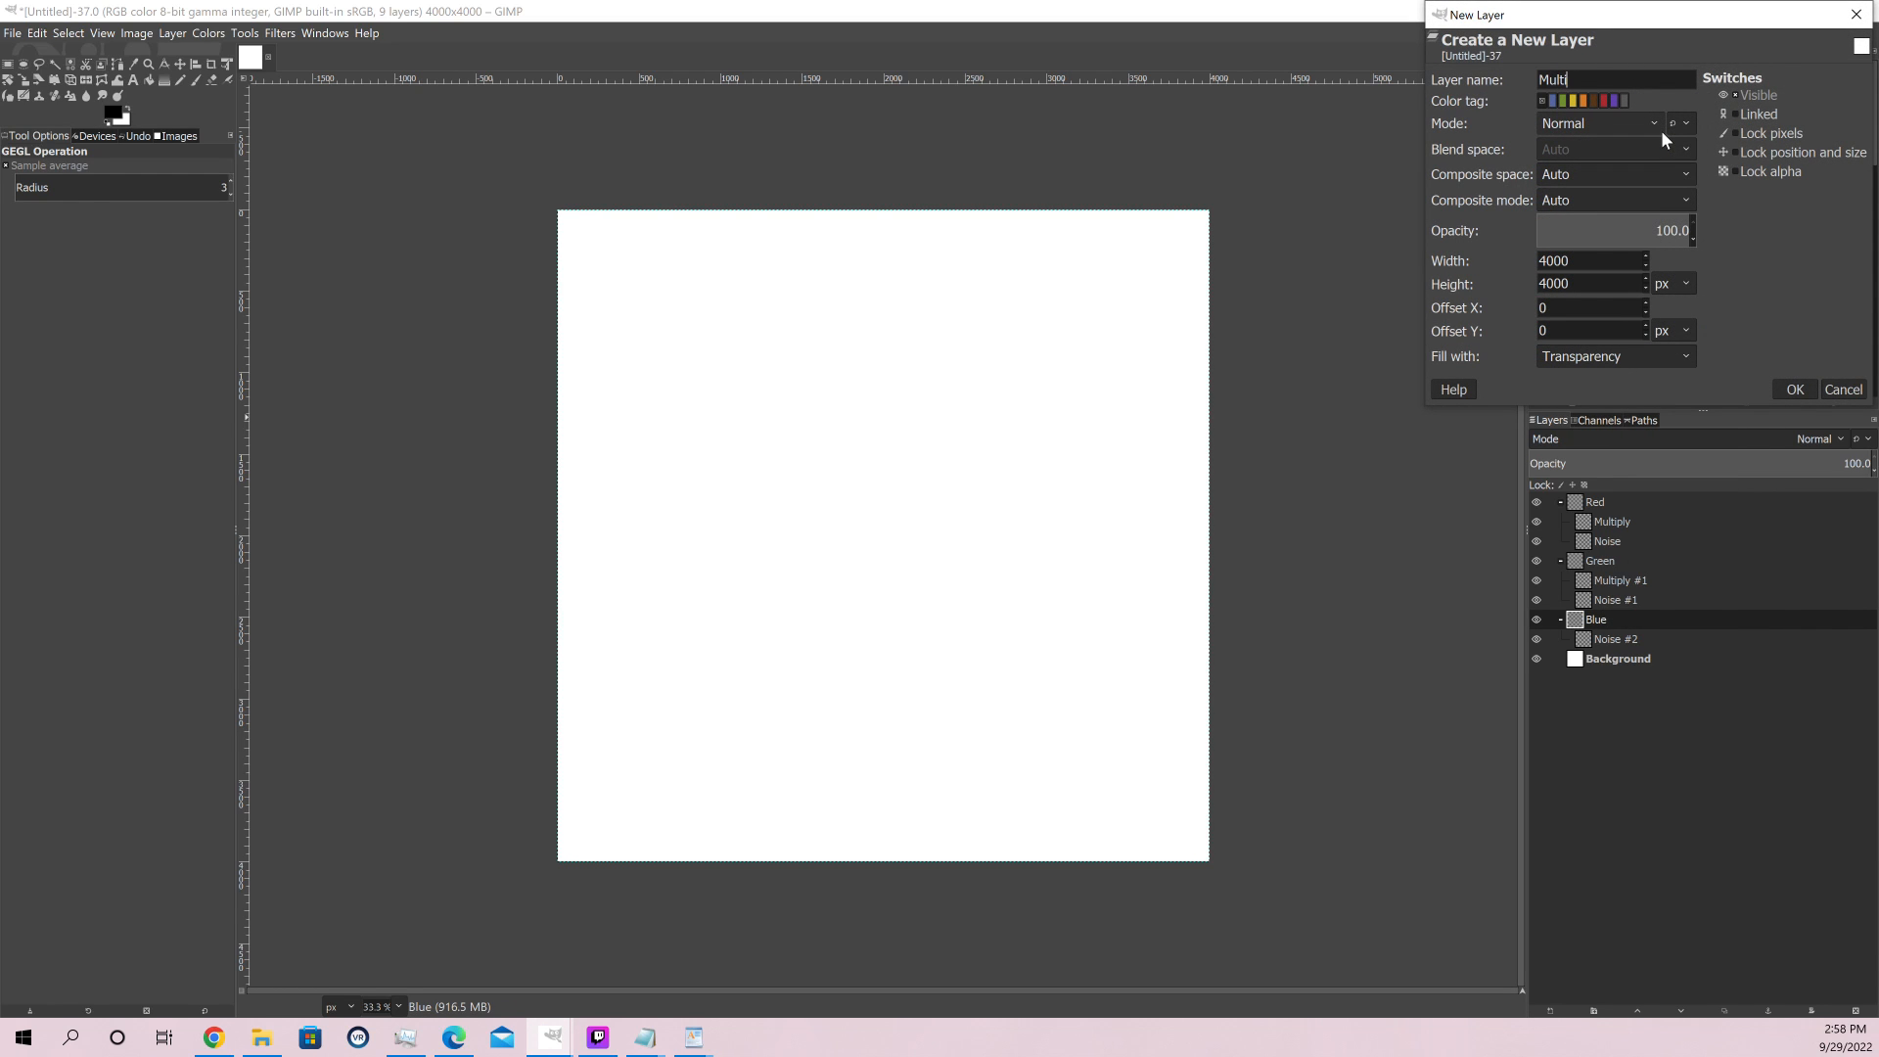
text(ply)
key(Return)
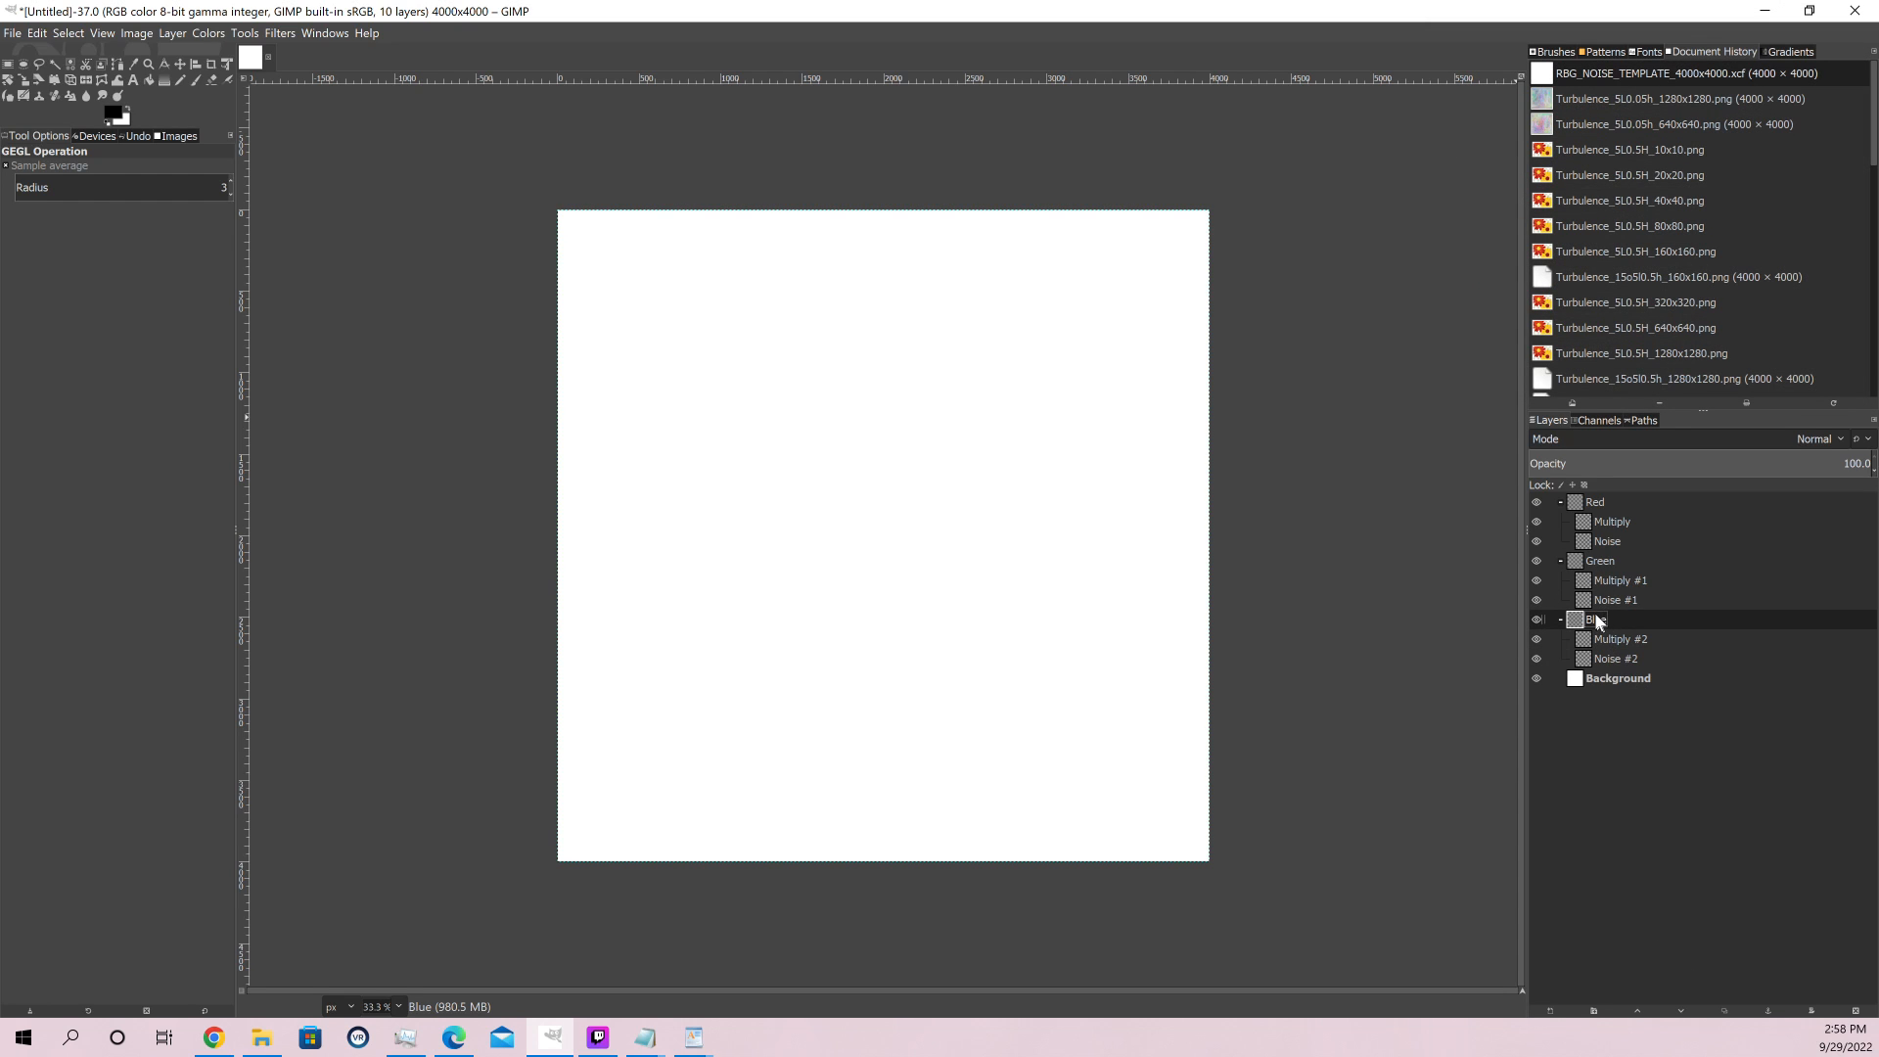
Set the blend mode of the multiply layers in the Blue and Green groups to Multiply
click(1614, 642)
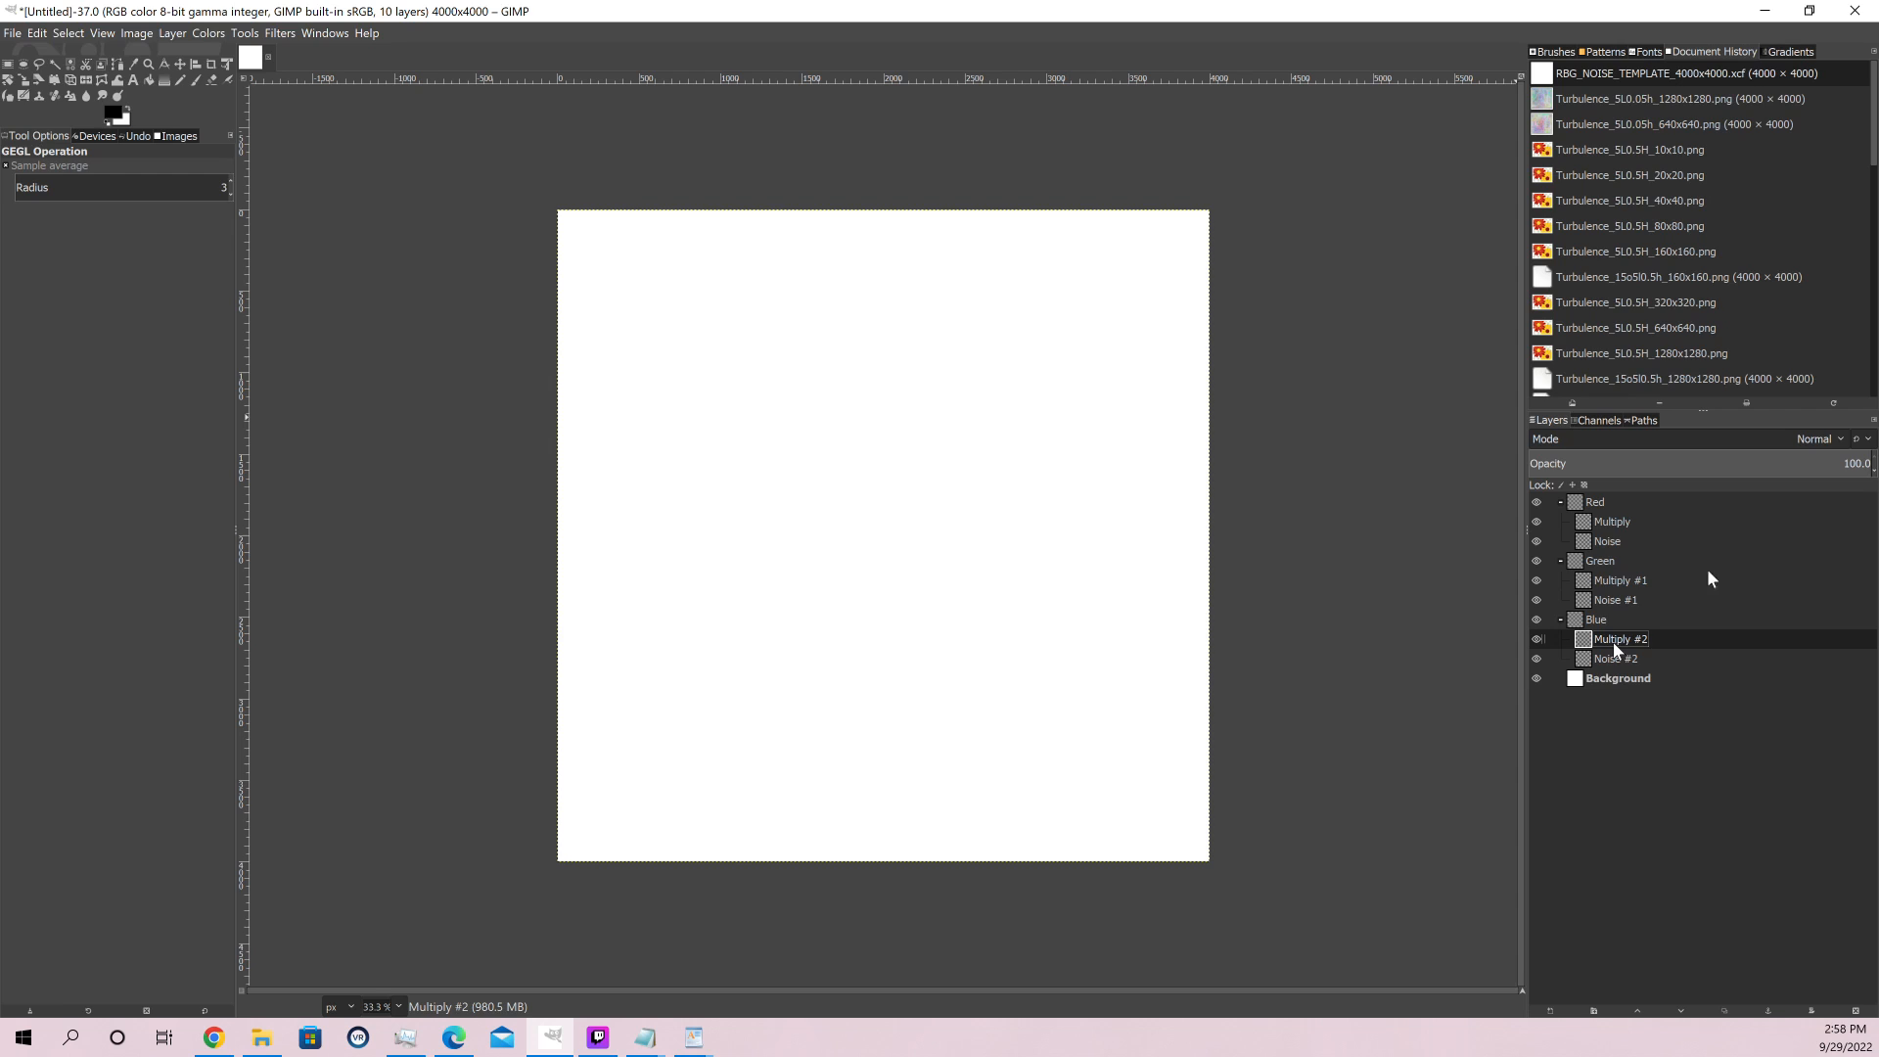
click(1837, 439)
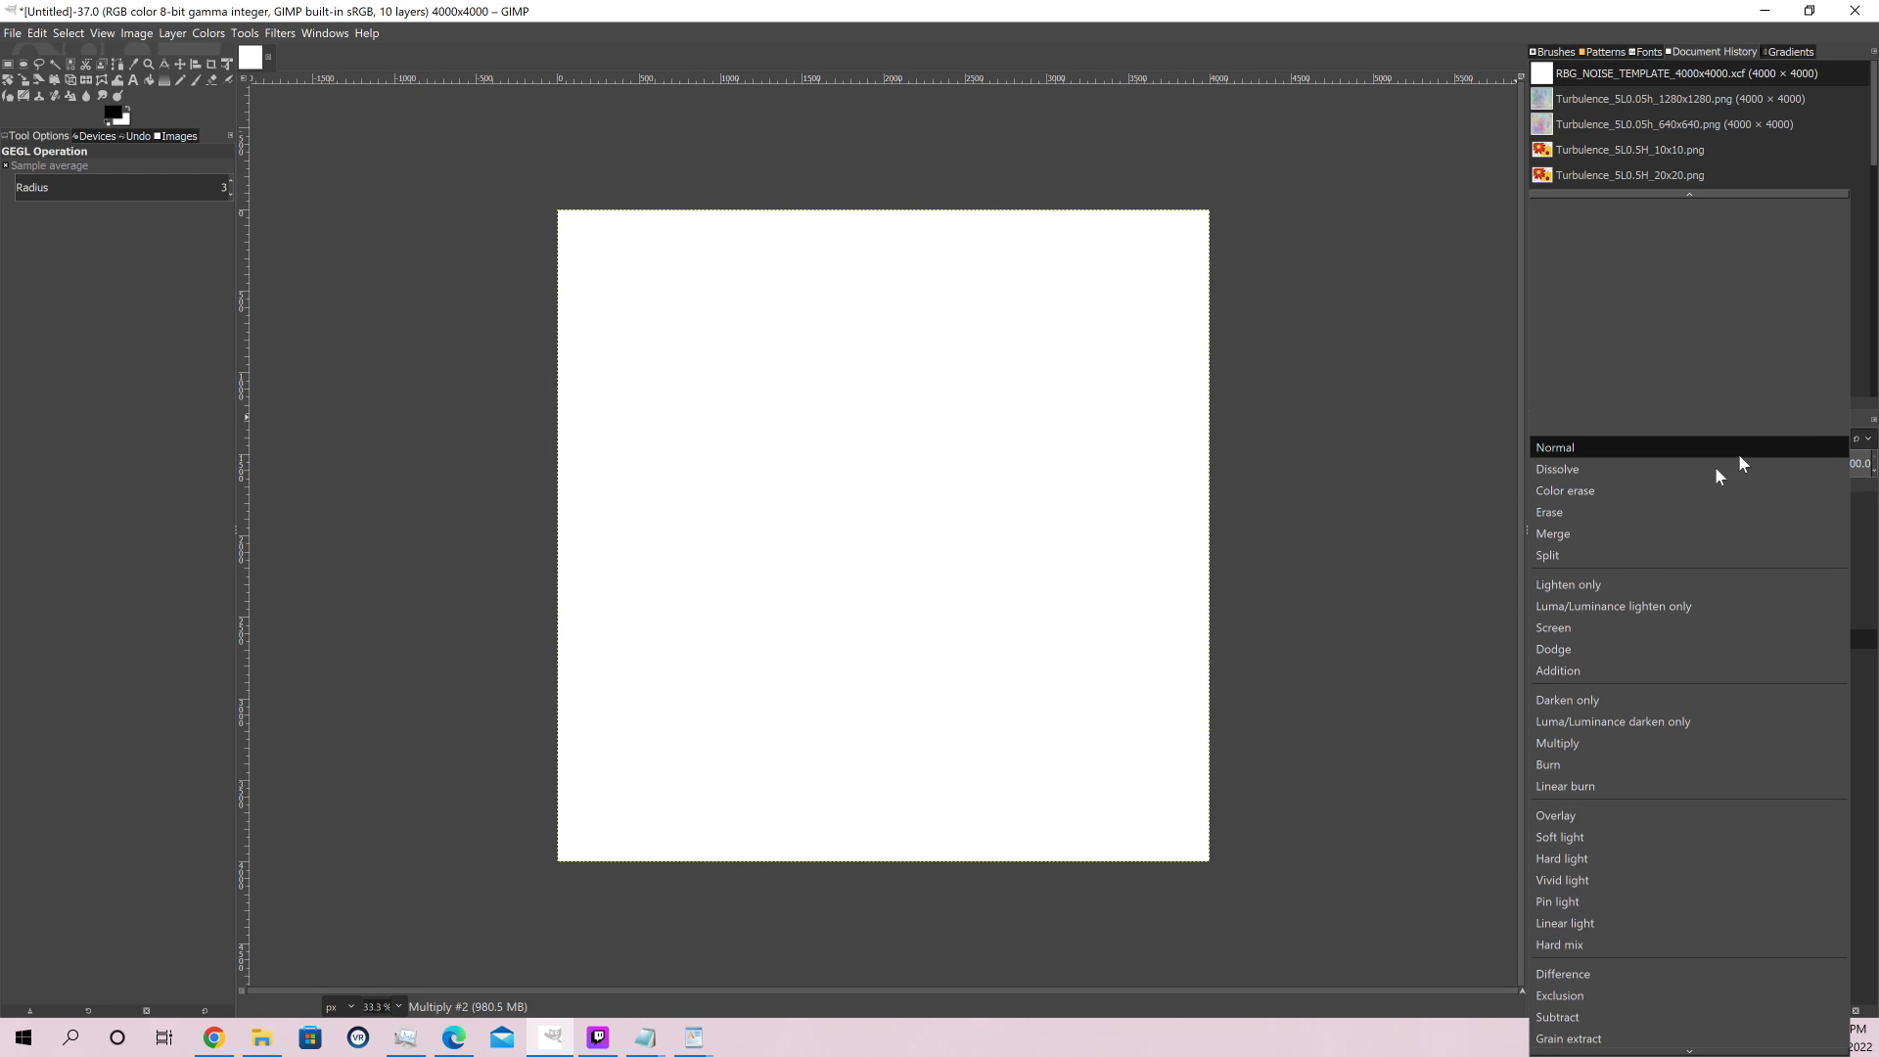
click(1586, 748)
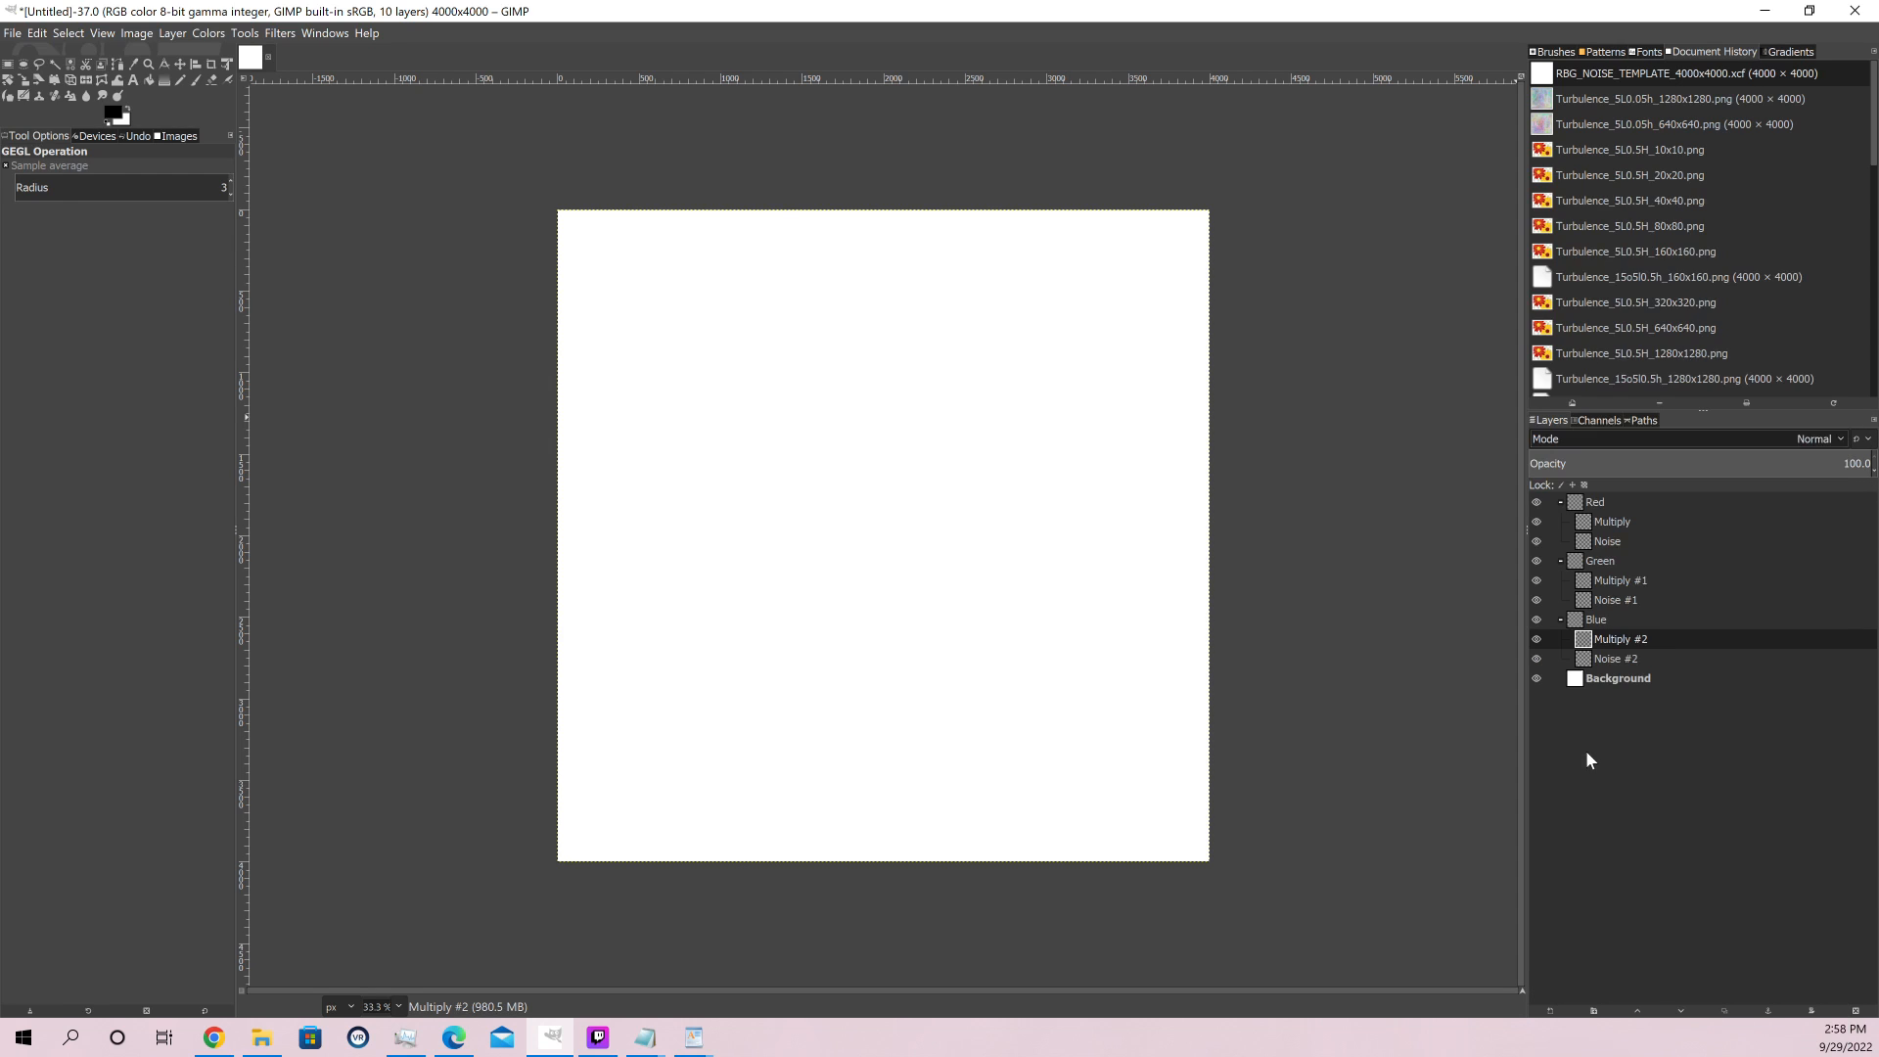
click(1842, 439)
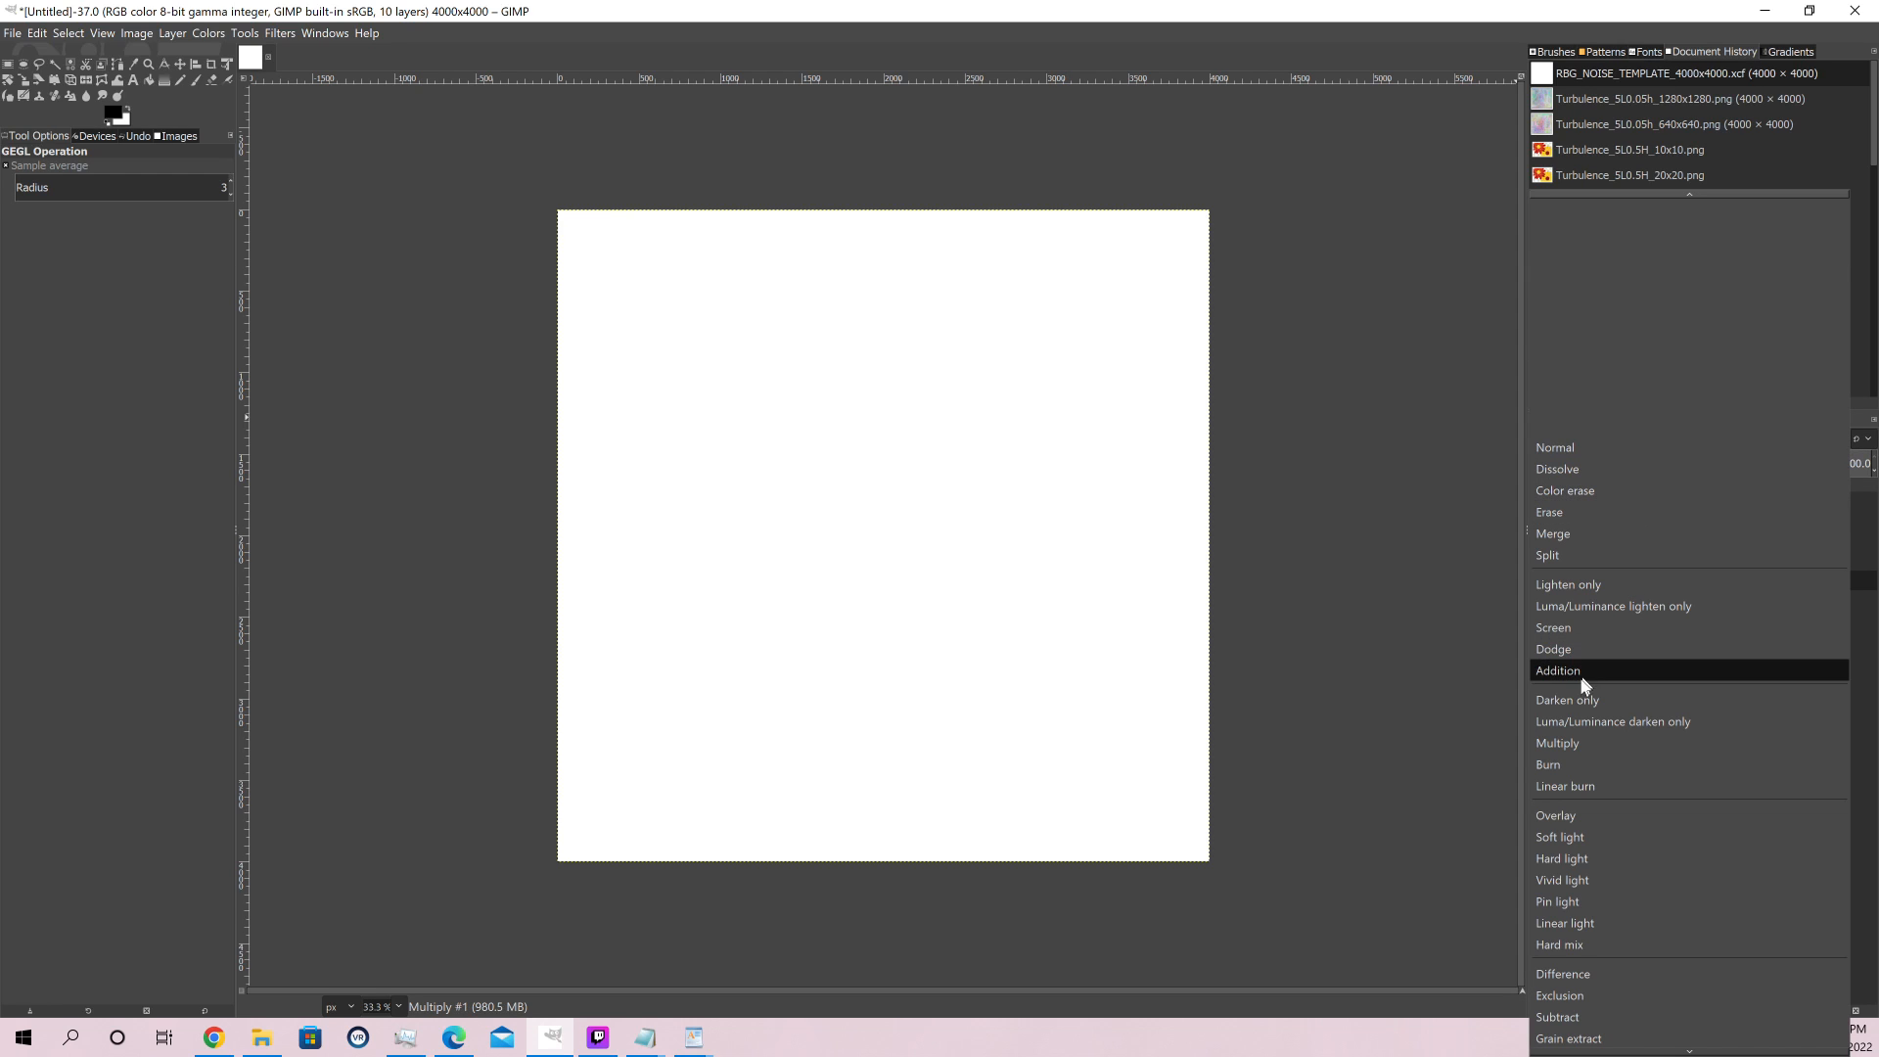
click(1601, 744)
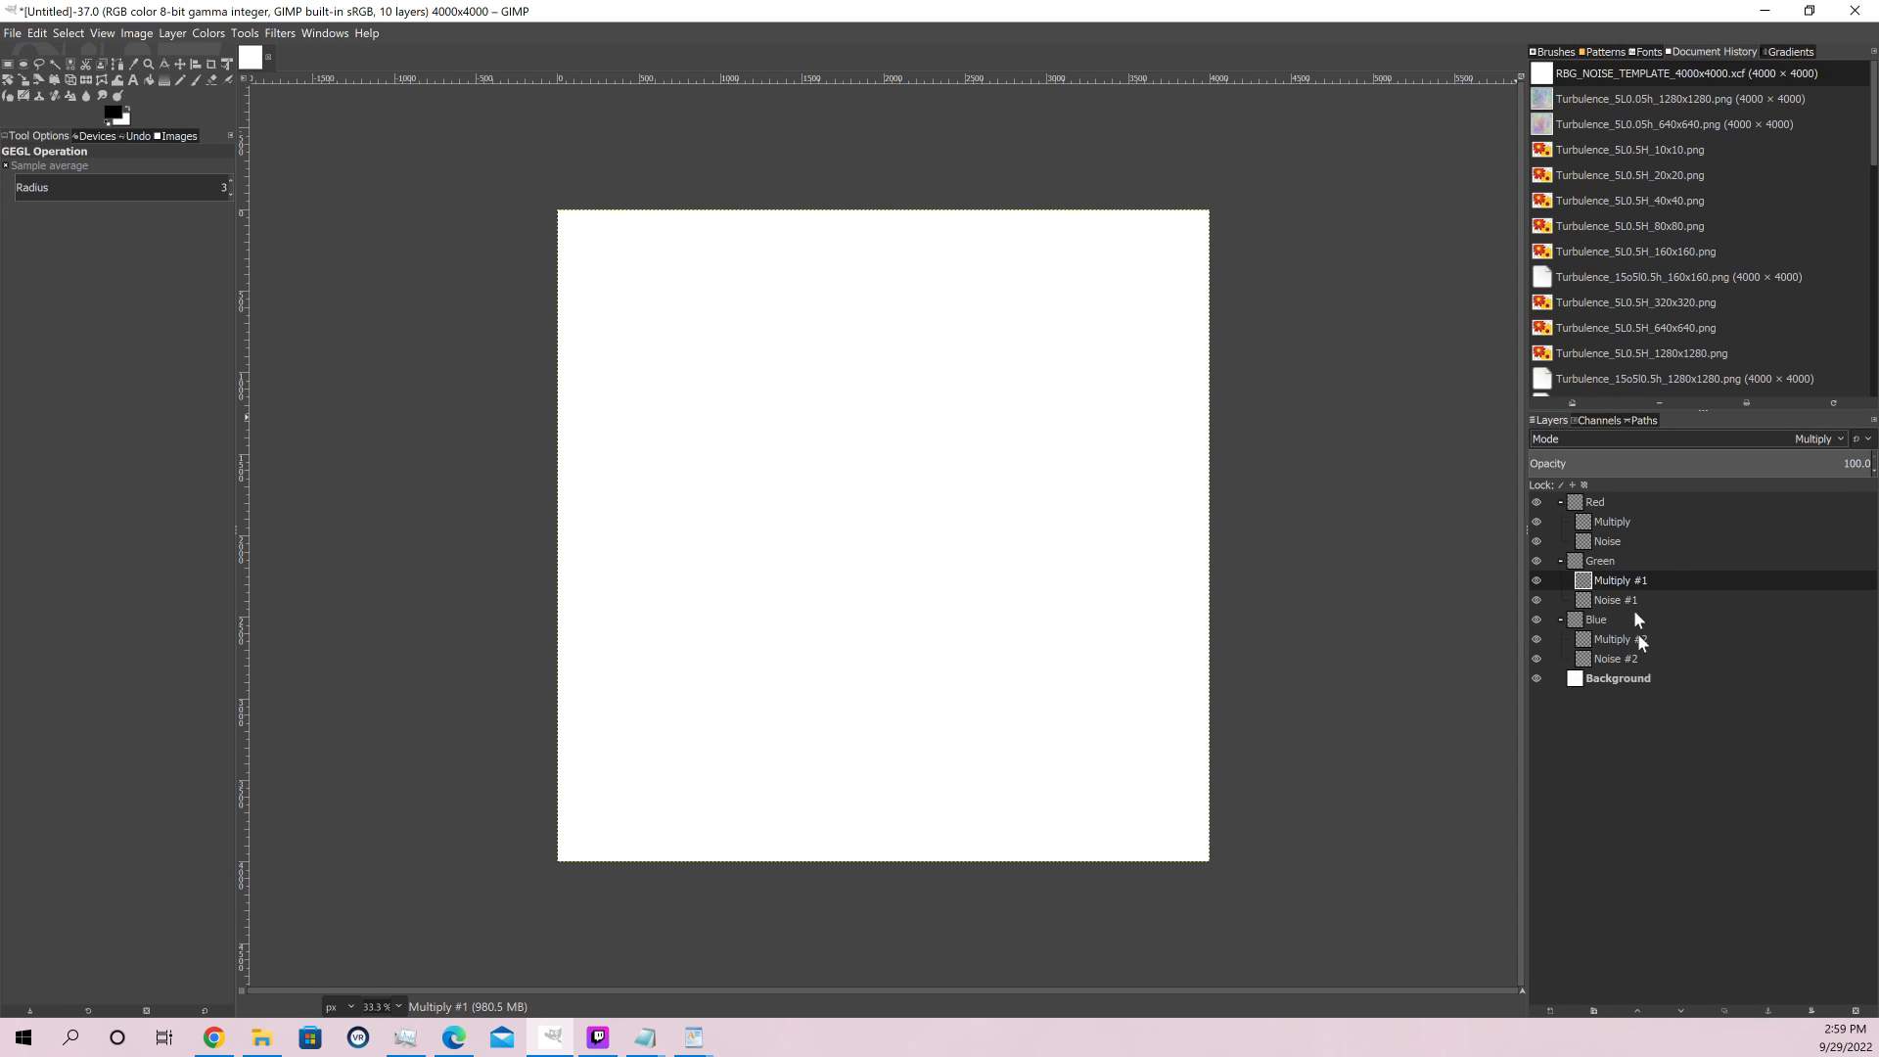
Set the blend mode of the Green and Red layer groups to Addition
click(1601, 562)
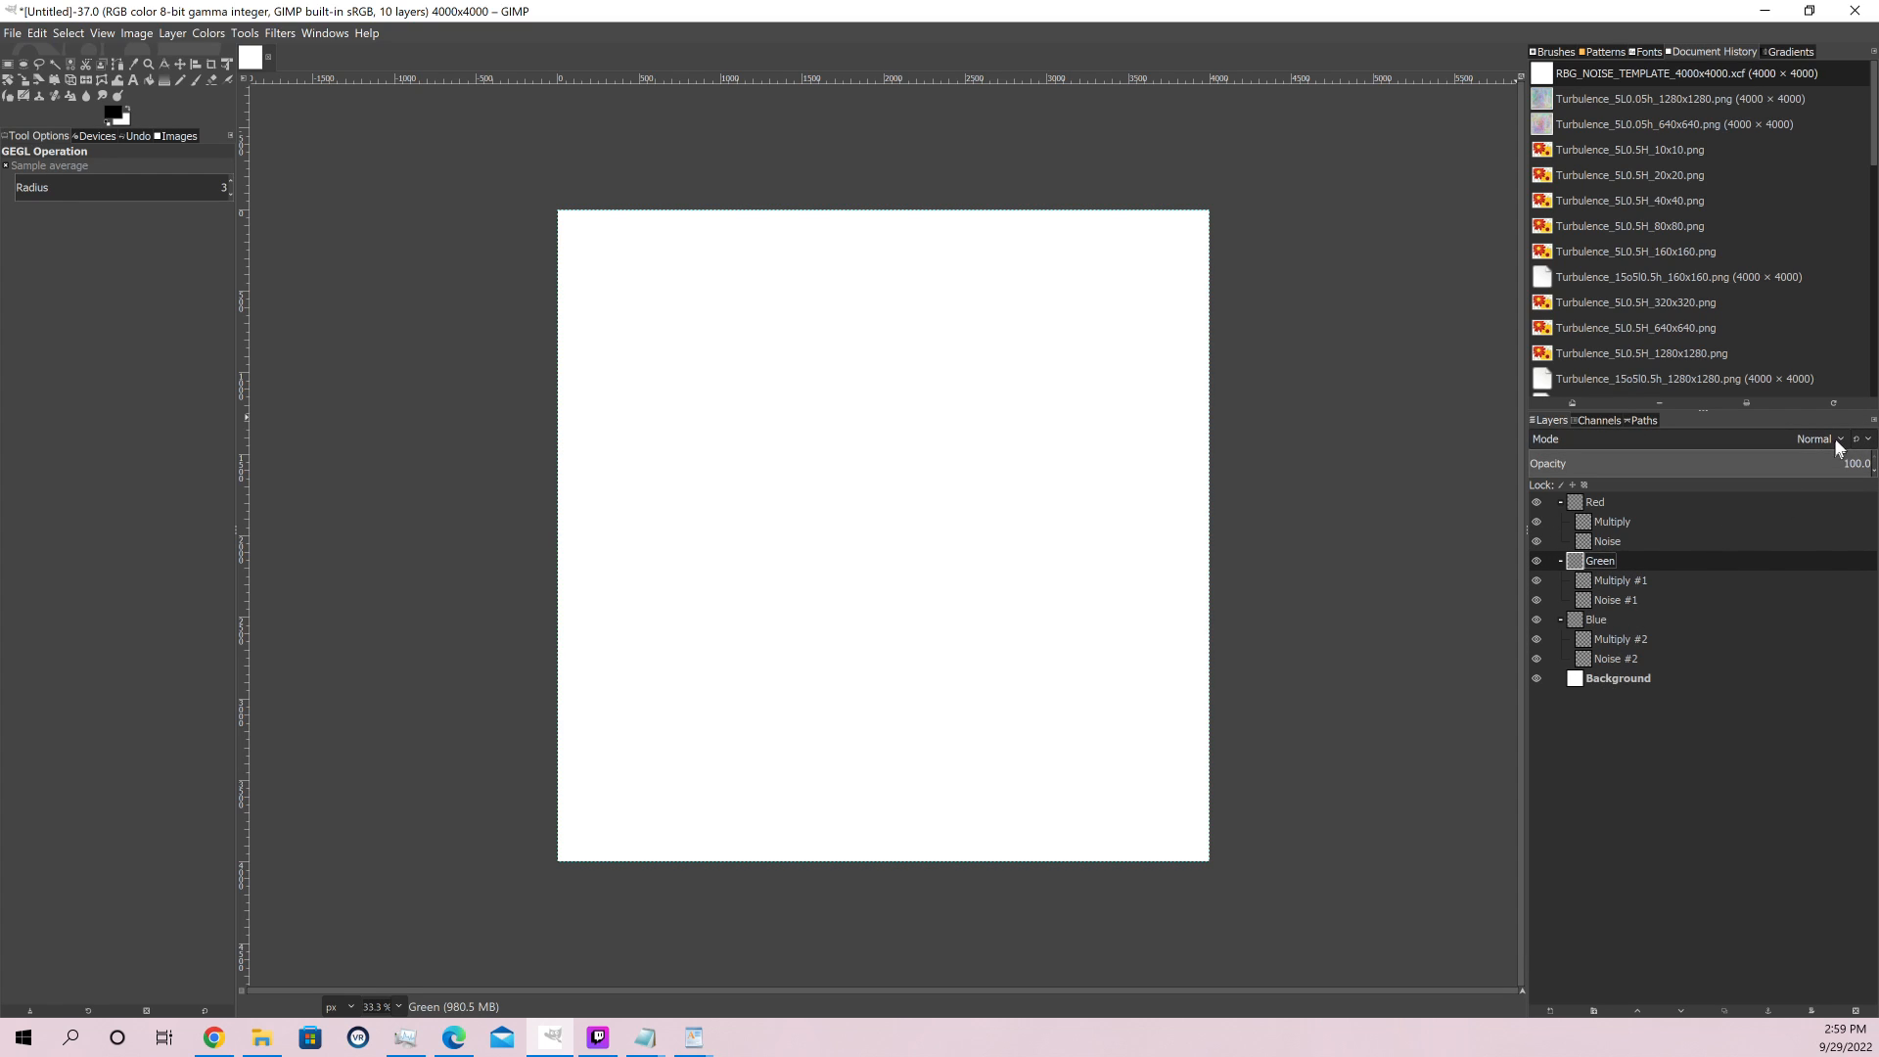
click(1834, 436)
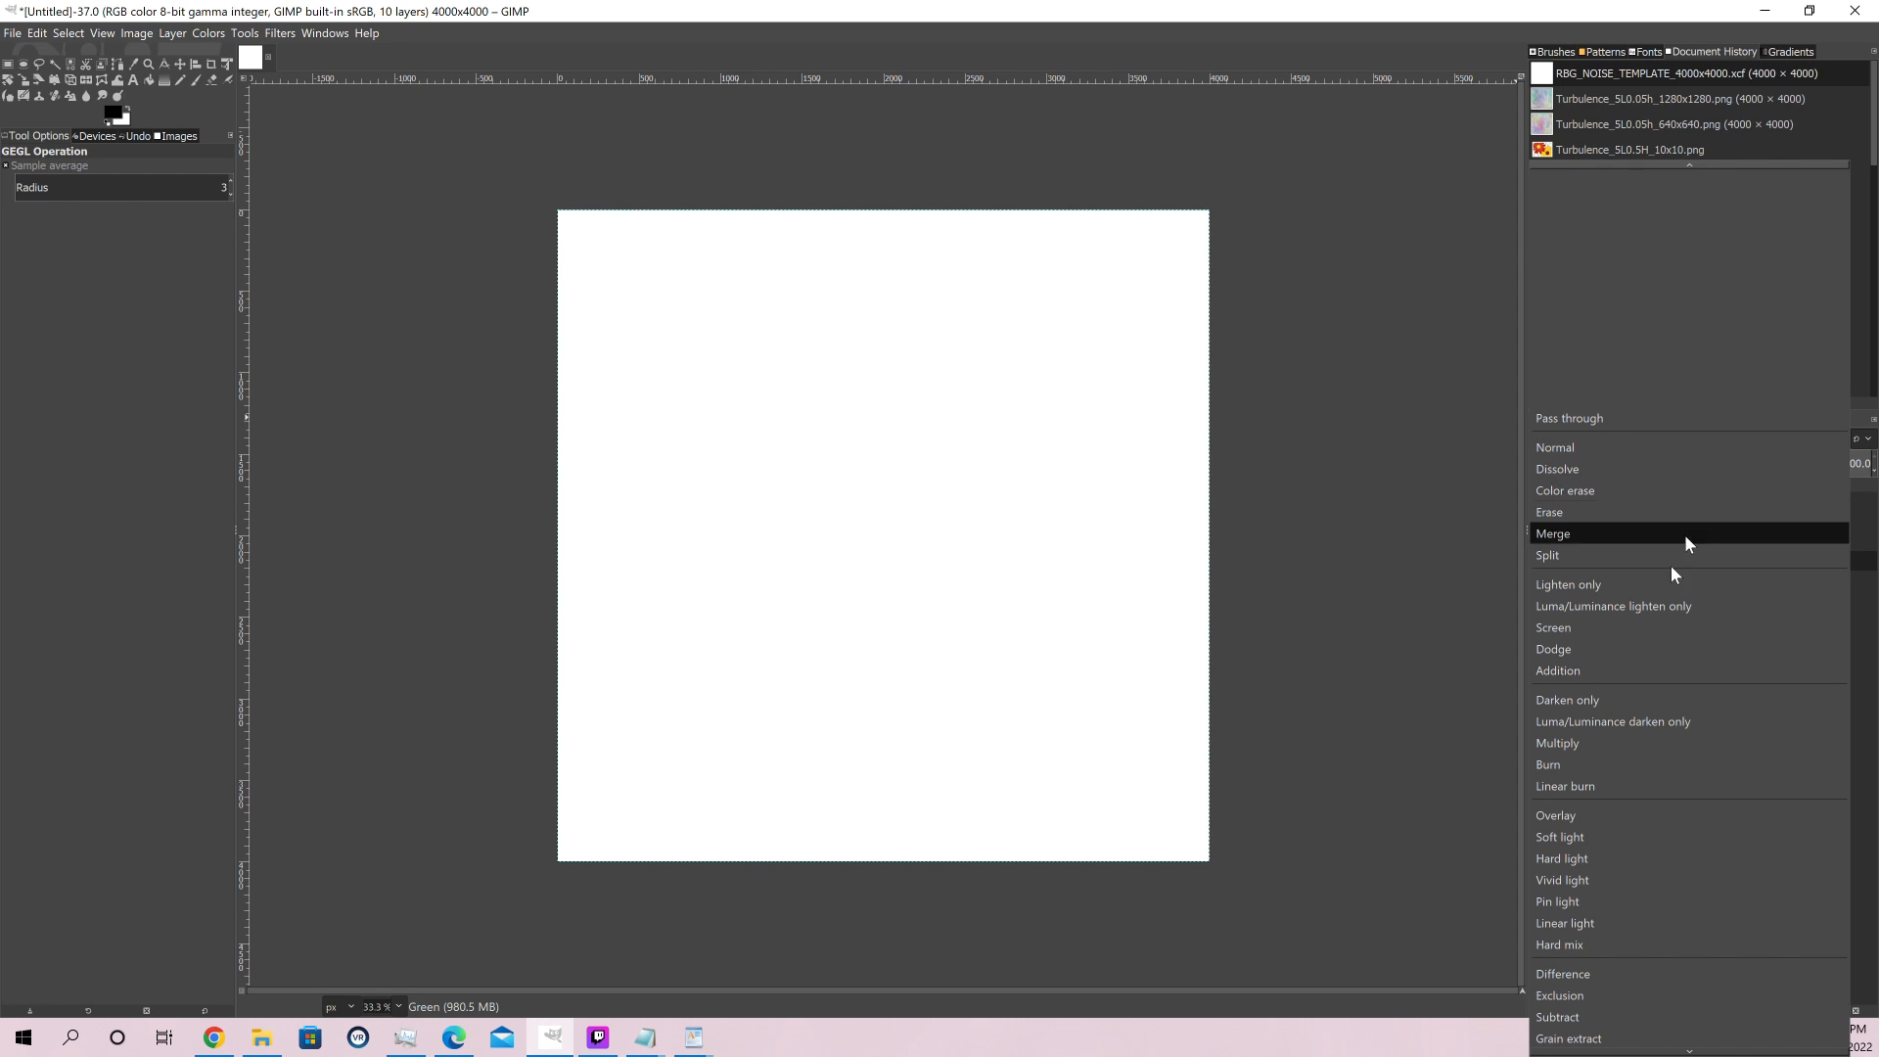
click(1570, 670)
click(1600, 501)
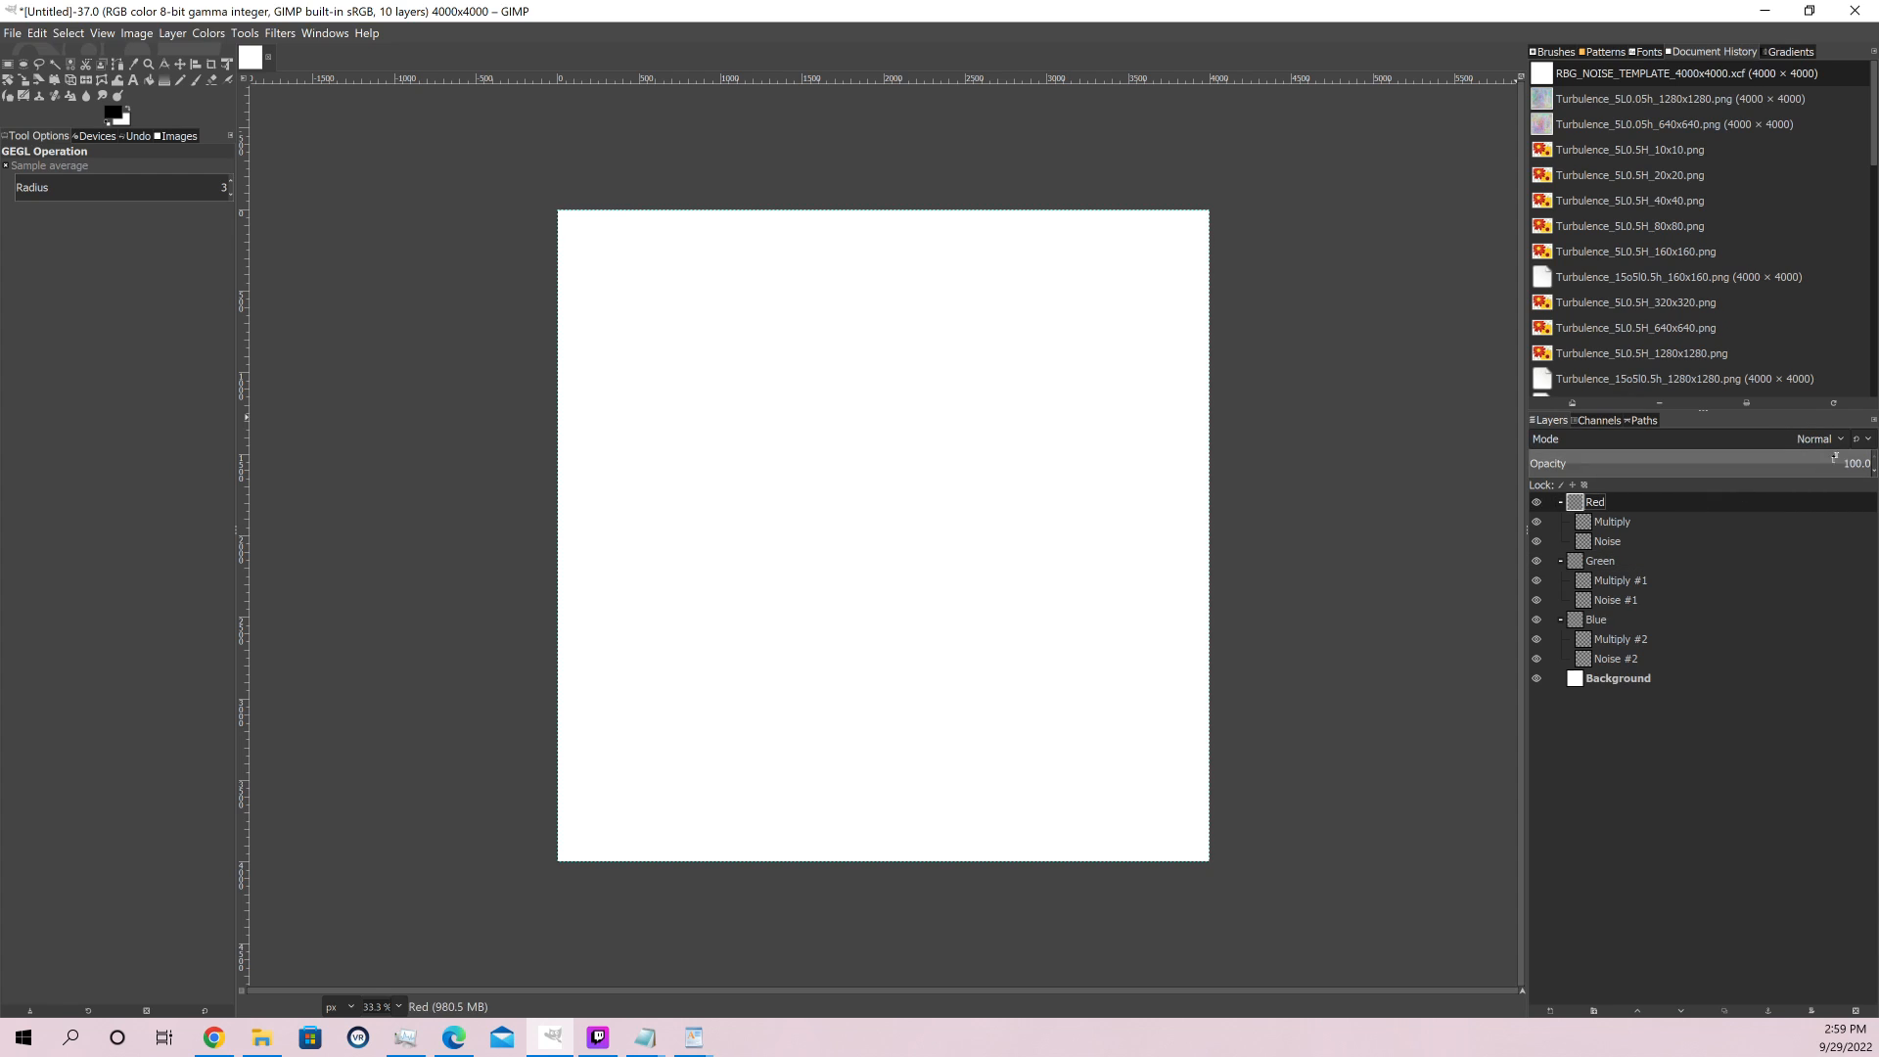
click(1822, 439)
click(1611, 670)
Set the blend mode of the Multiply layer inside the Red group to Multiply
click(1607, 542)
click(1611, 526)
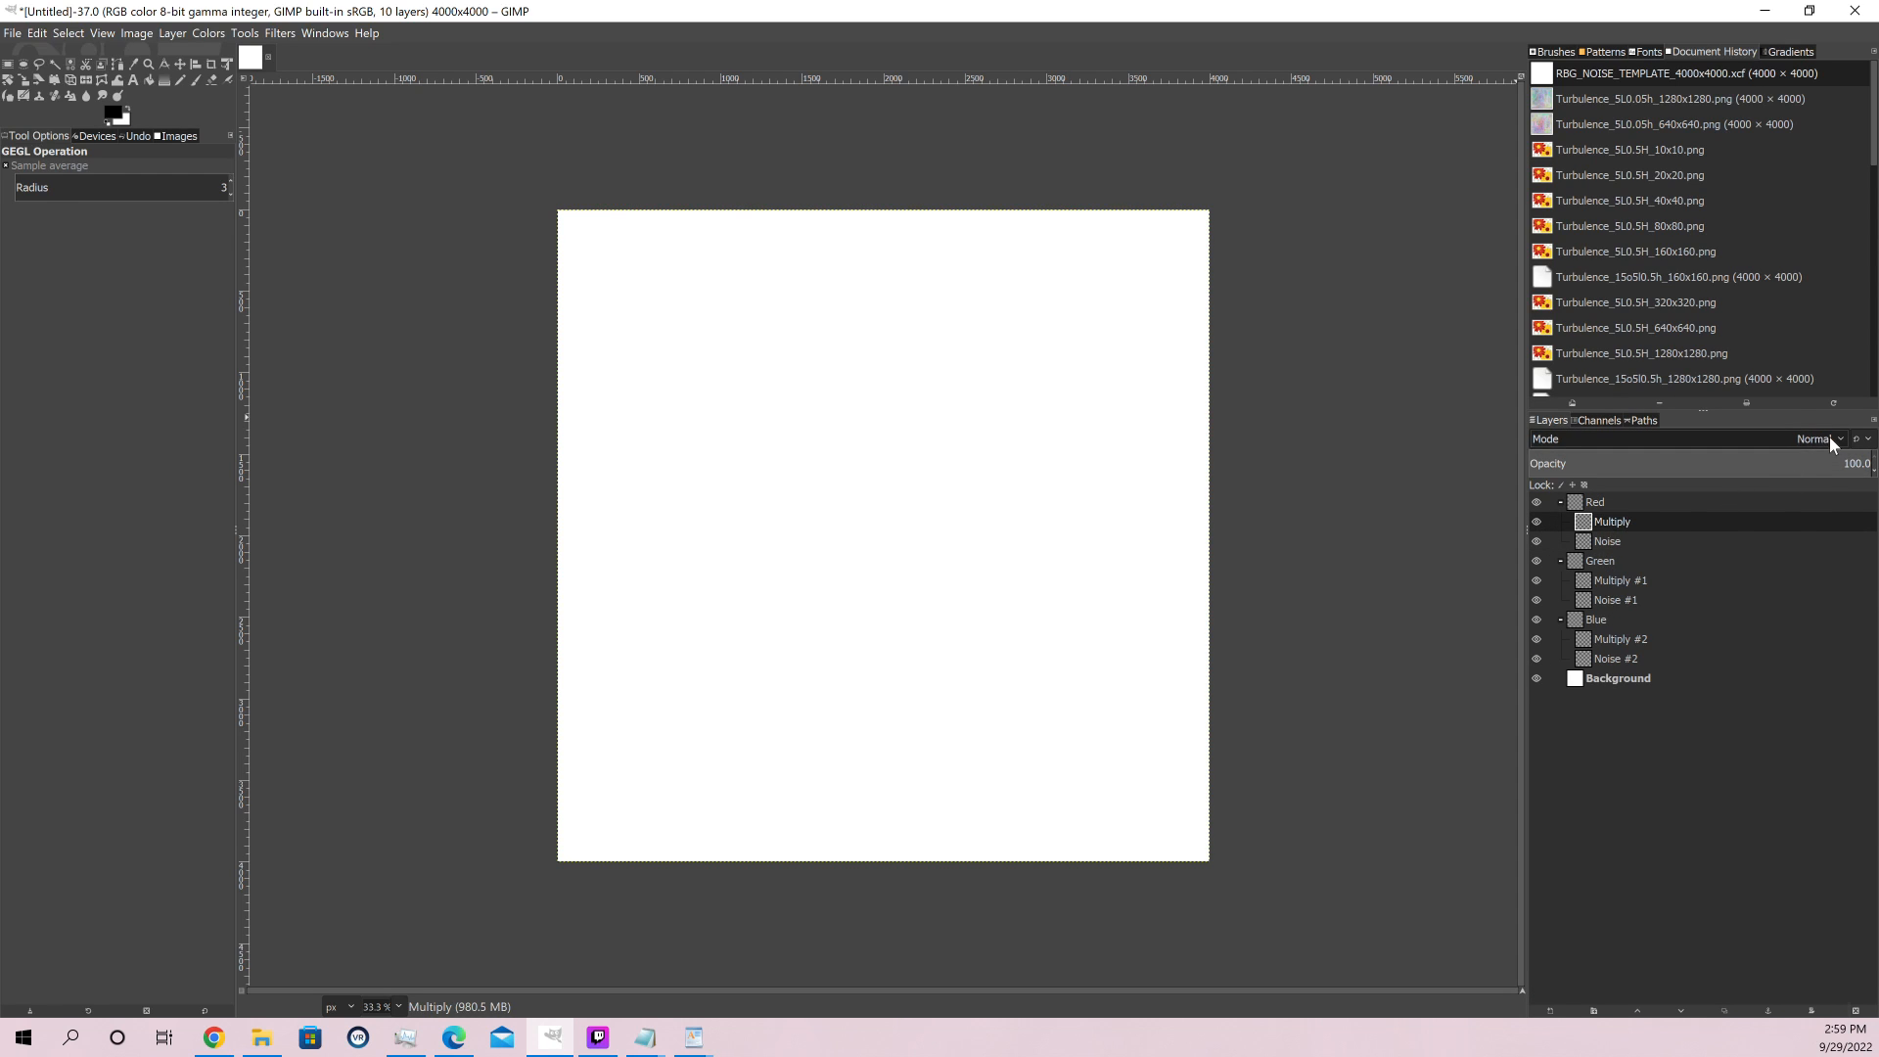
click(1829, 438)
click(1566, 744)
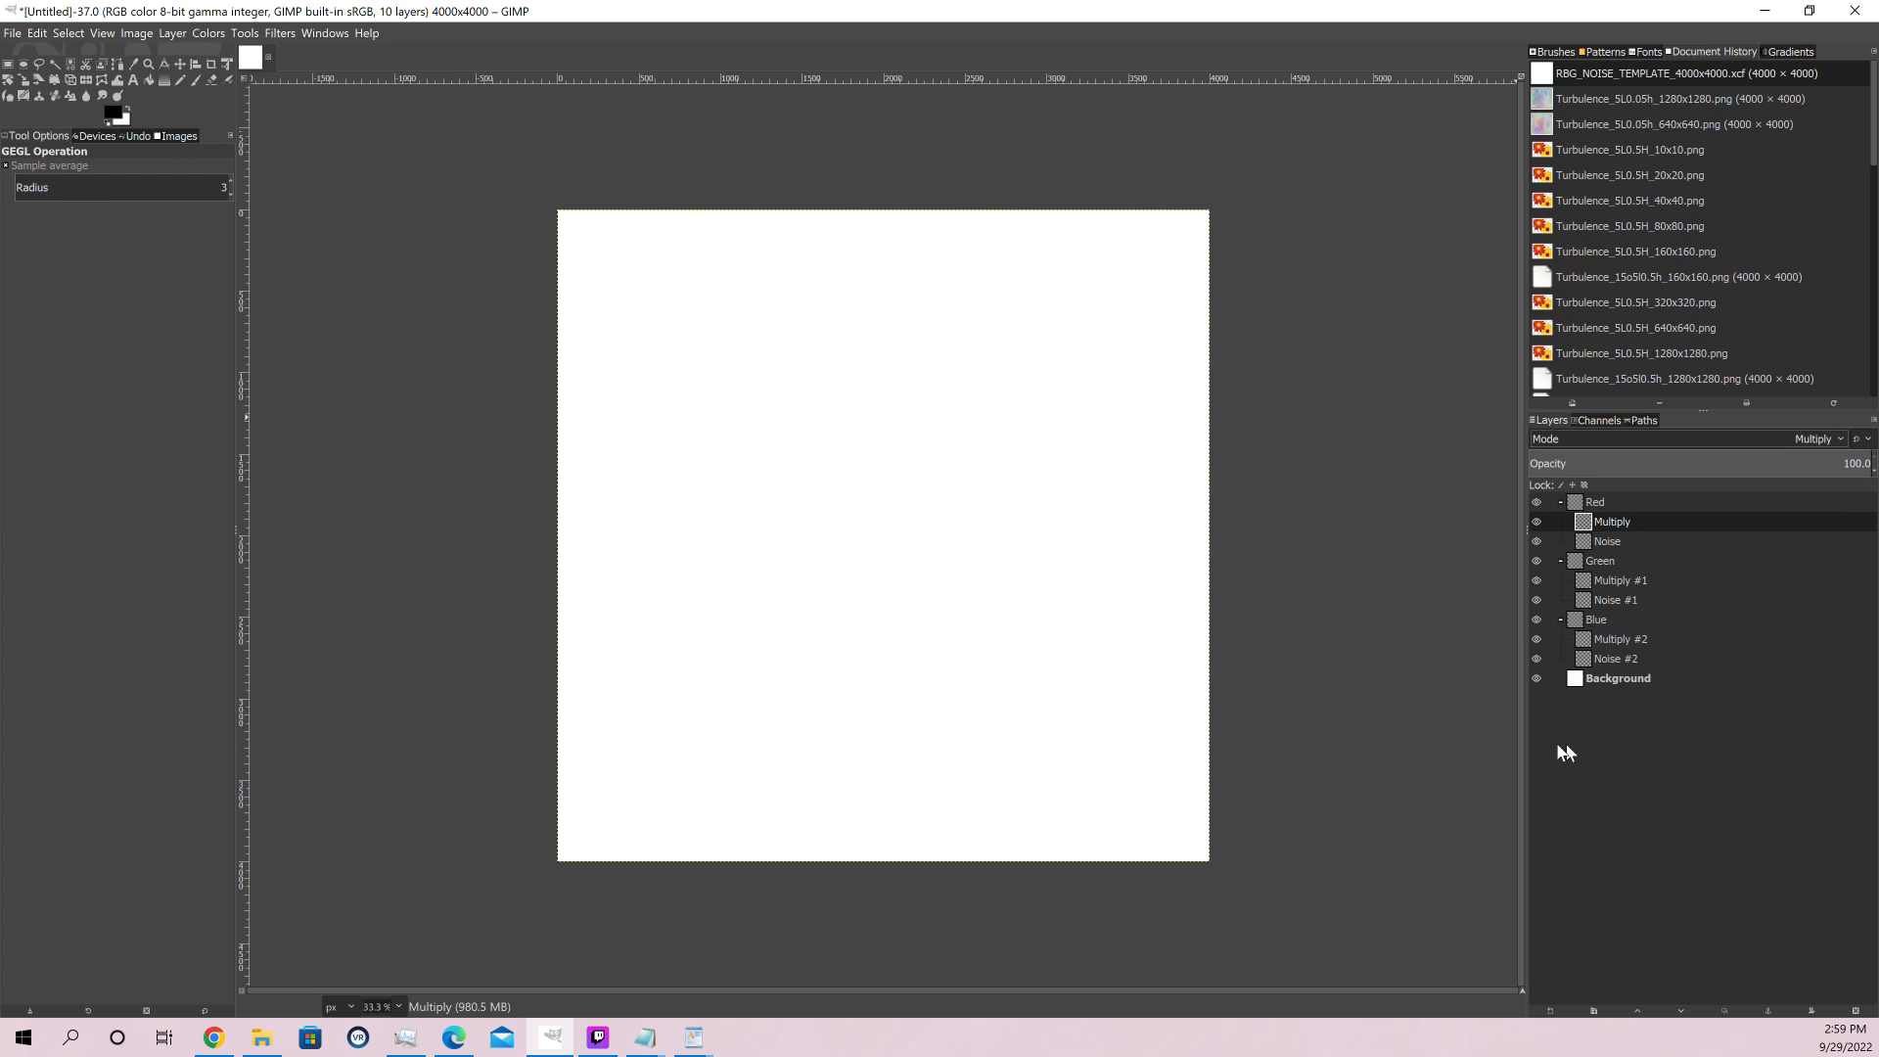
Bucket-fill the Multiply layer in the Red group with pure red (ff0000)
click(113, 112)
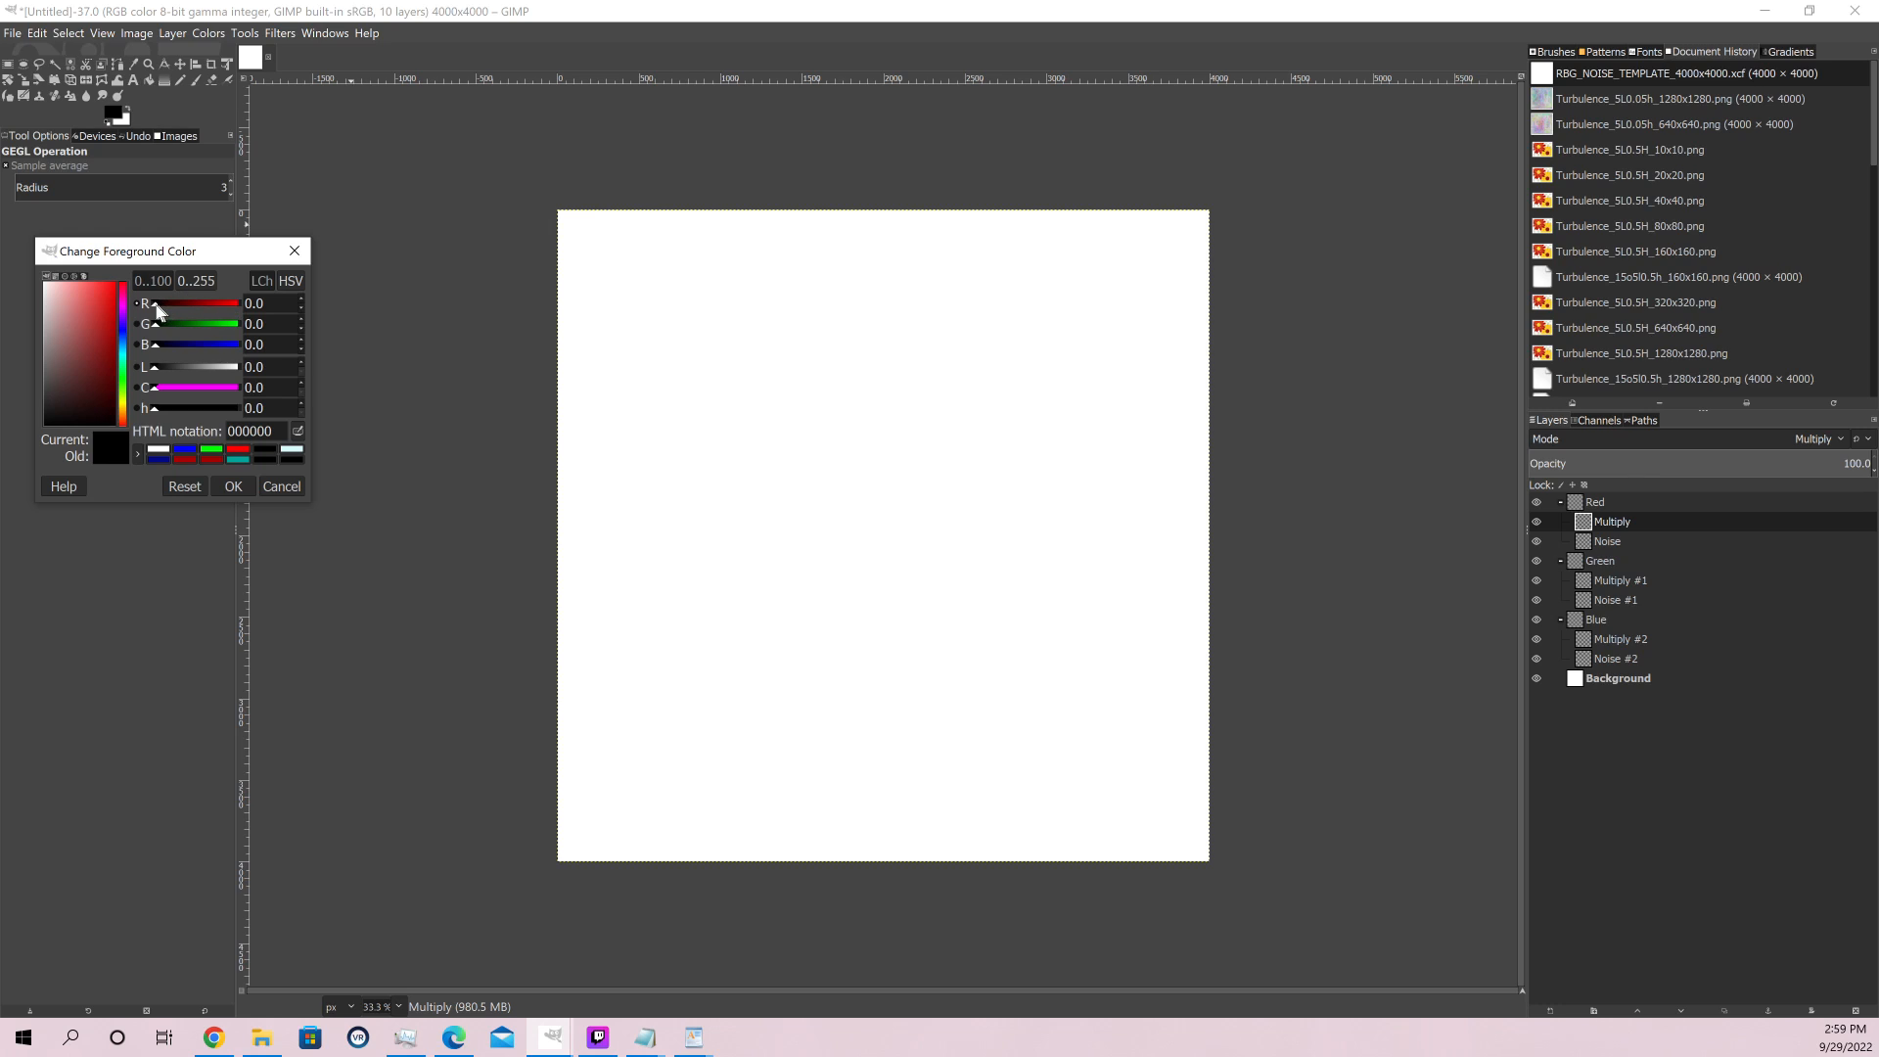
drag(156, 303, 519, 336)
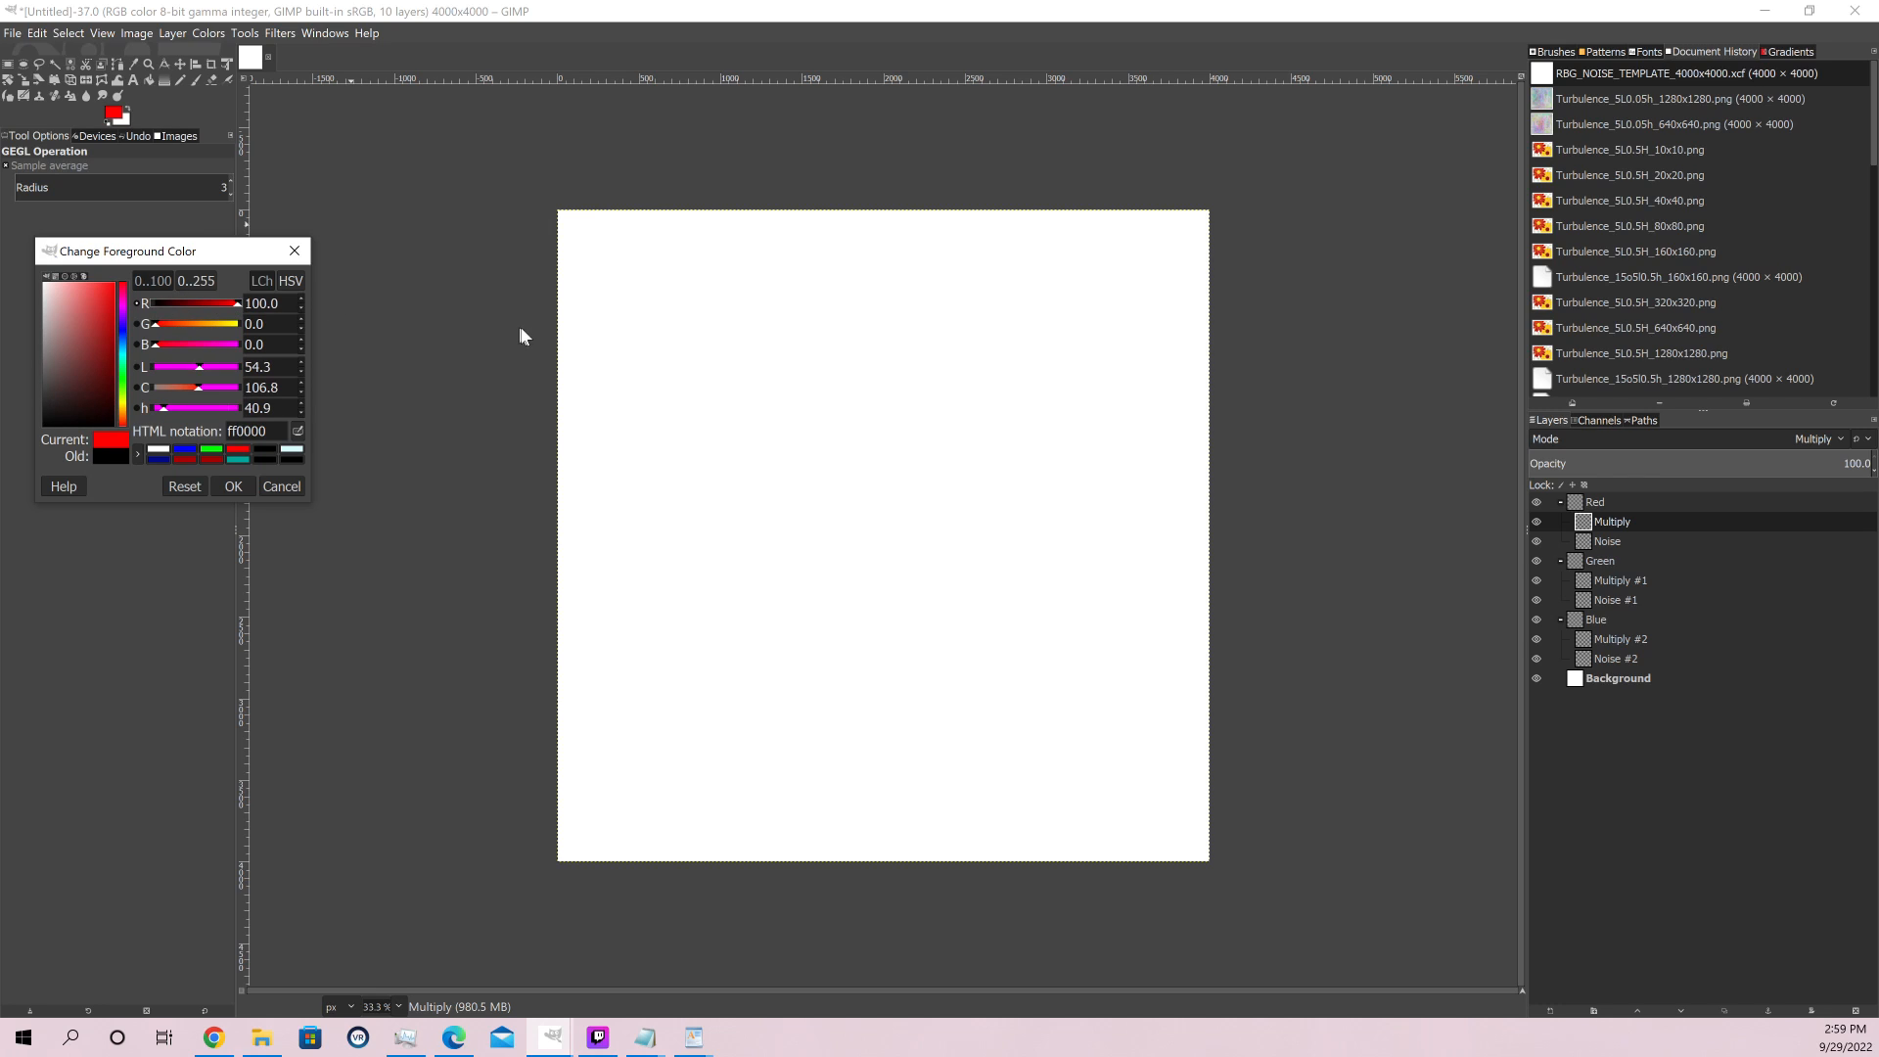
click(235, 487)
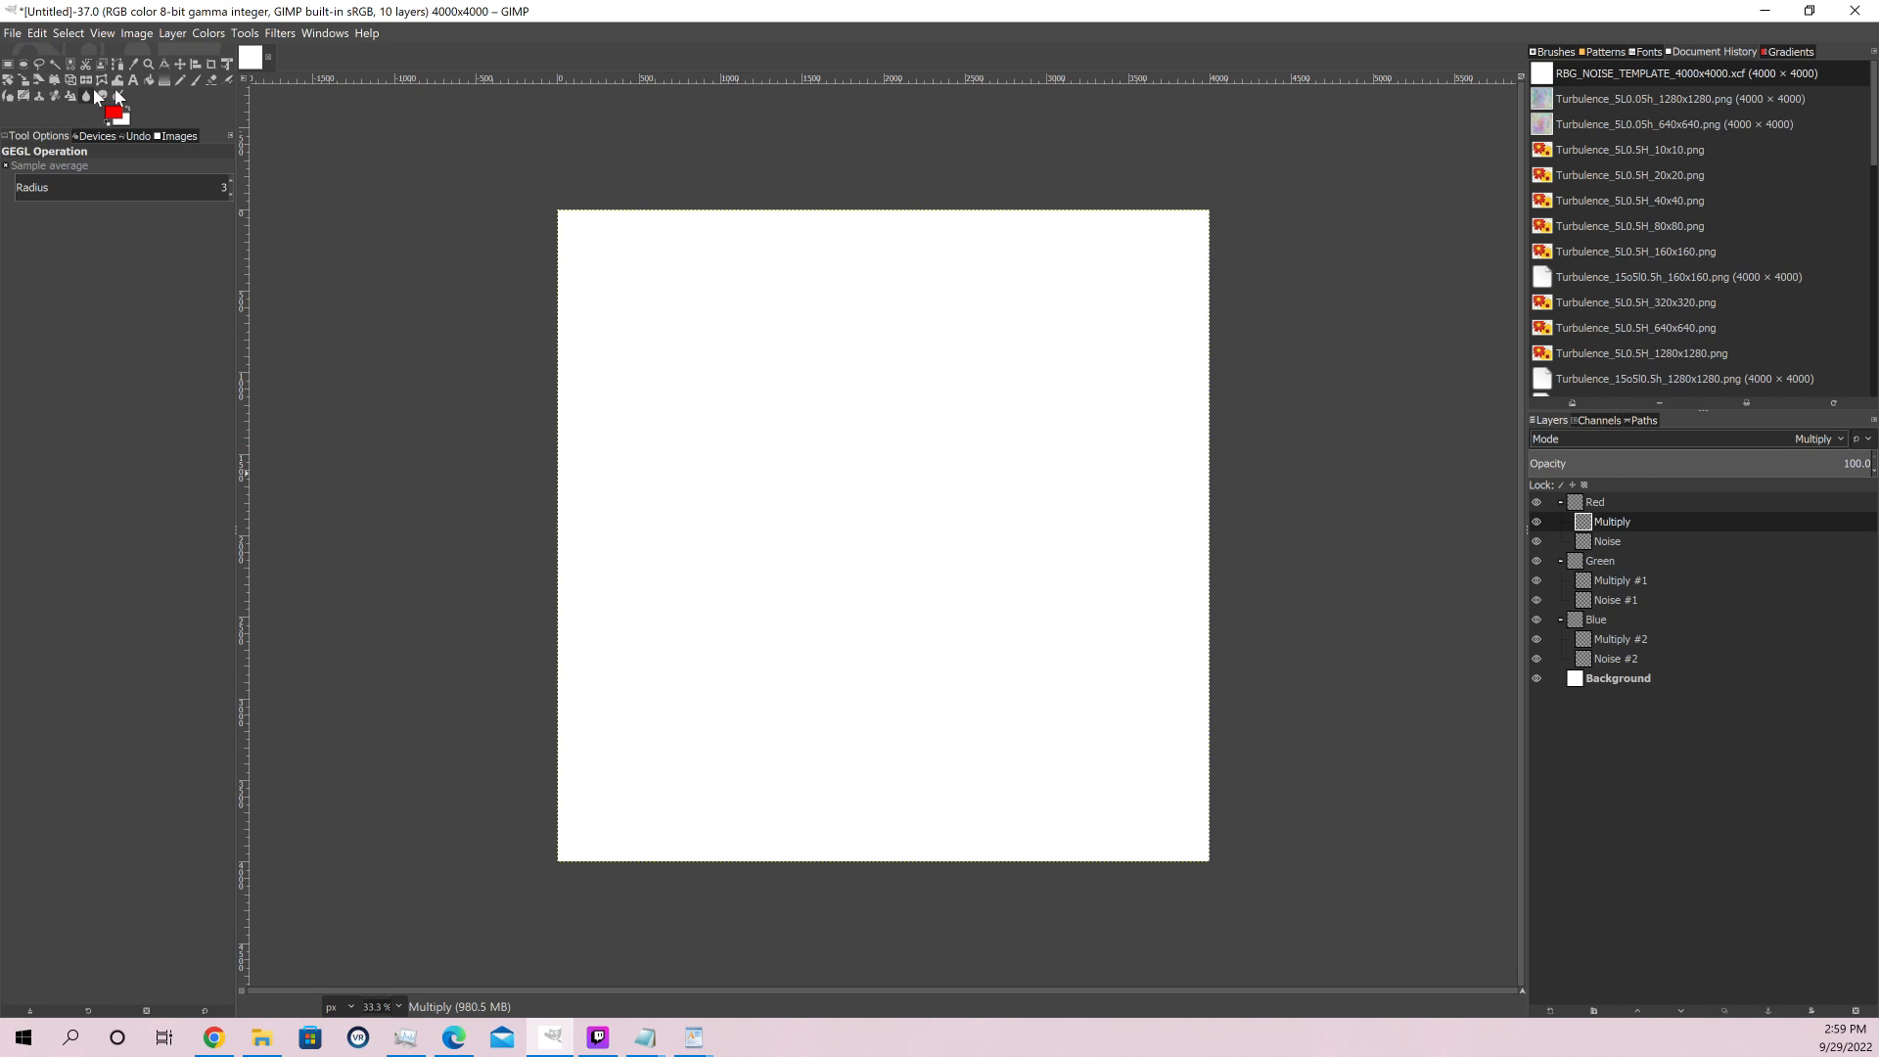
click(149, 80)
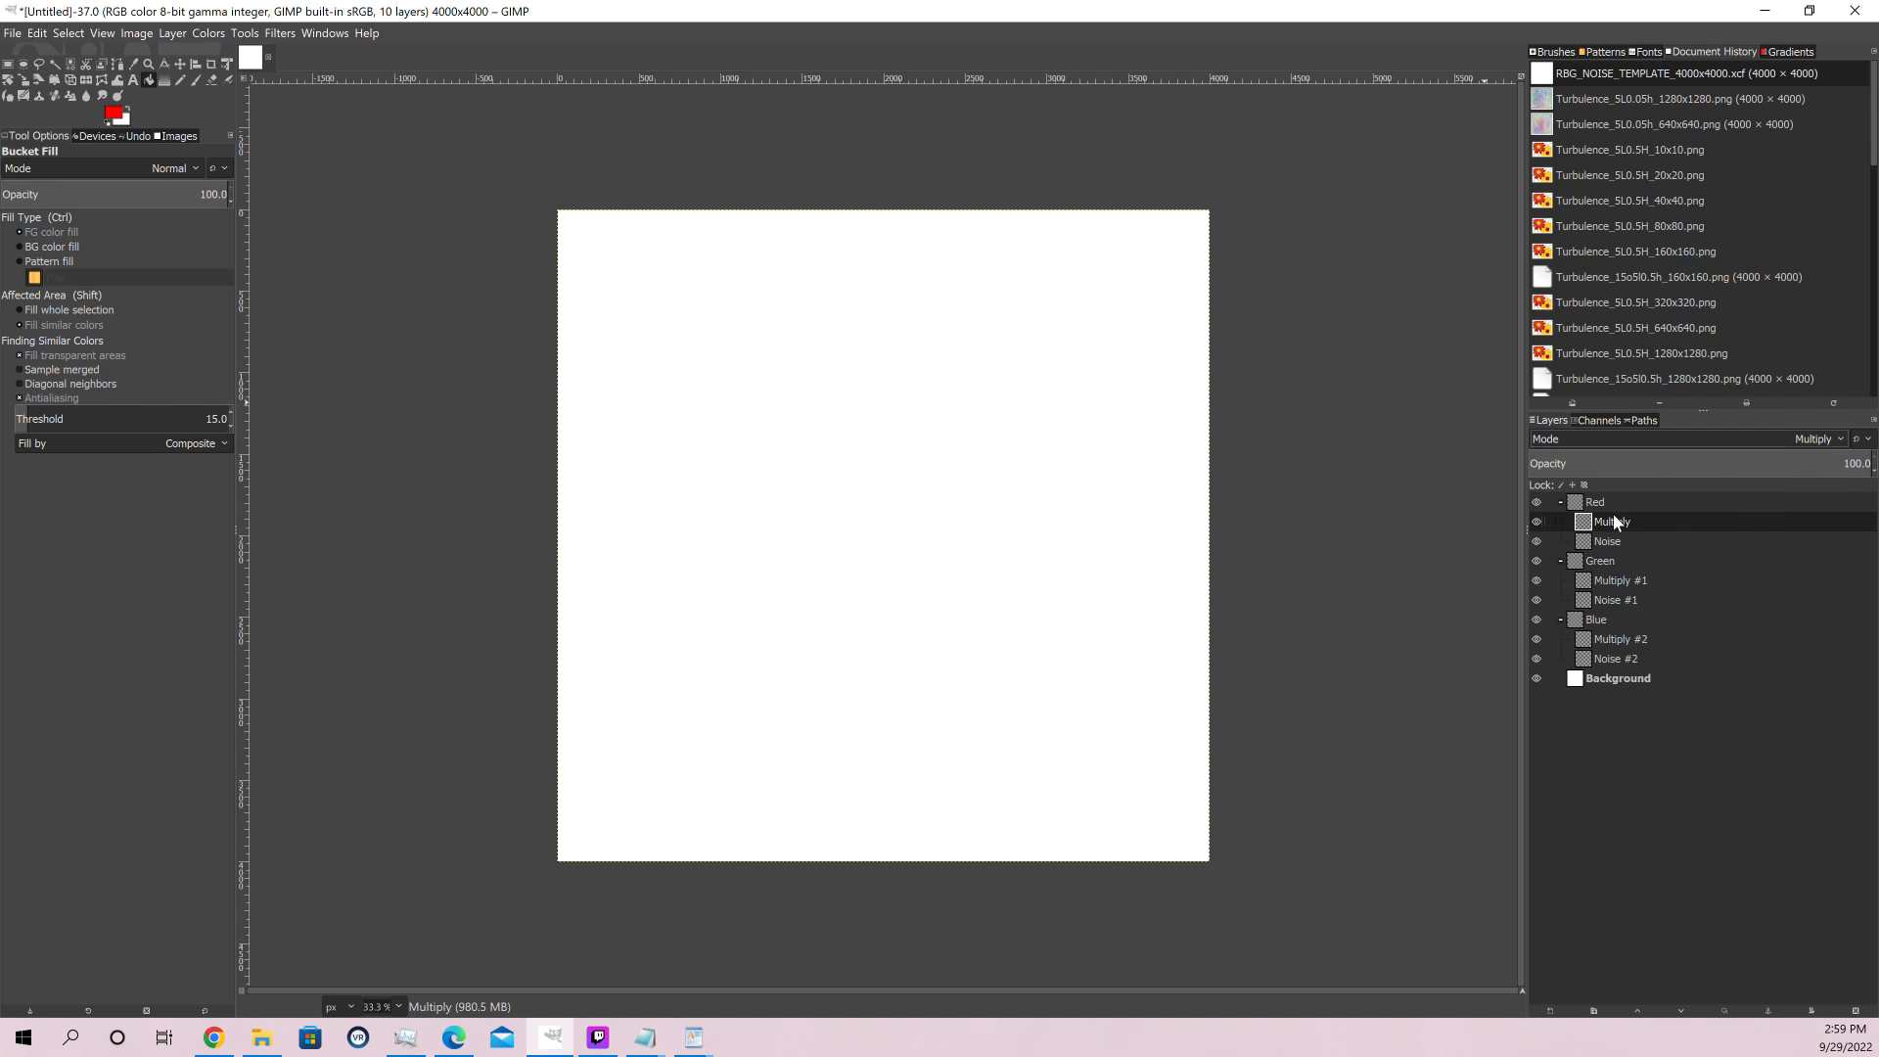
click(942, 384)
Bucket-fill the Multiply layer in the Green group with pure green (00ff00)
click(1617, 580)
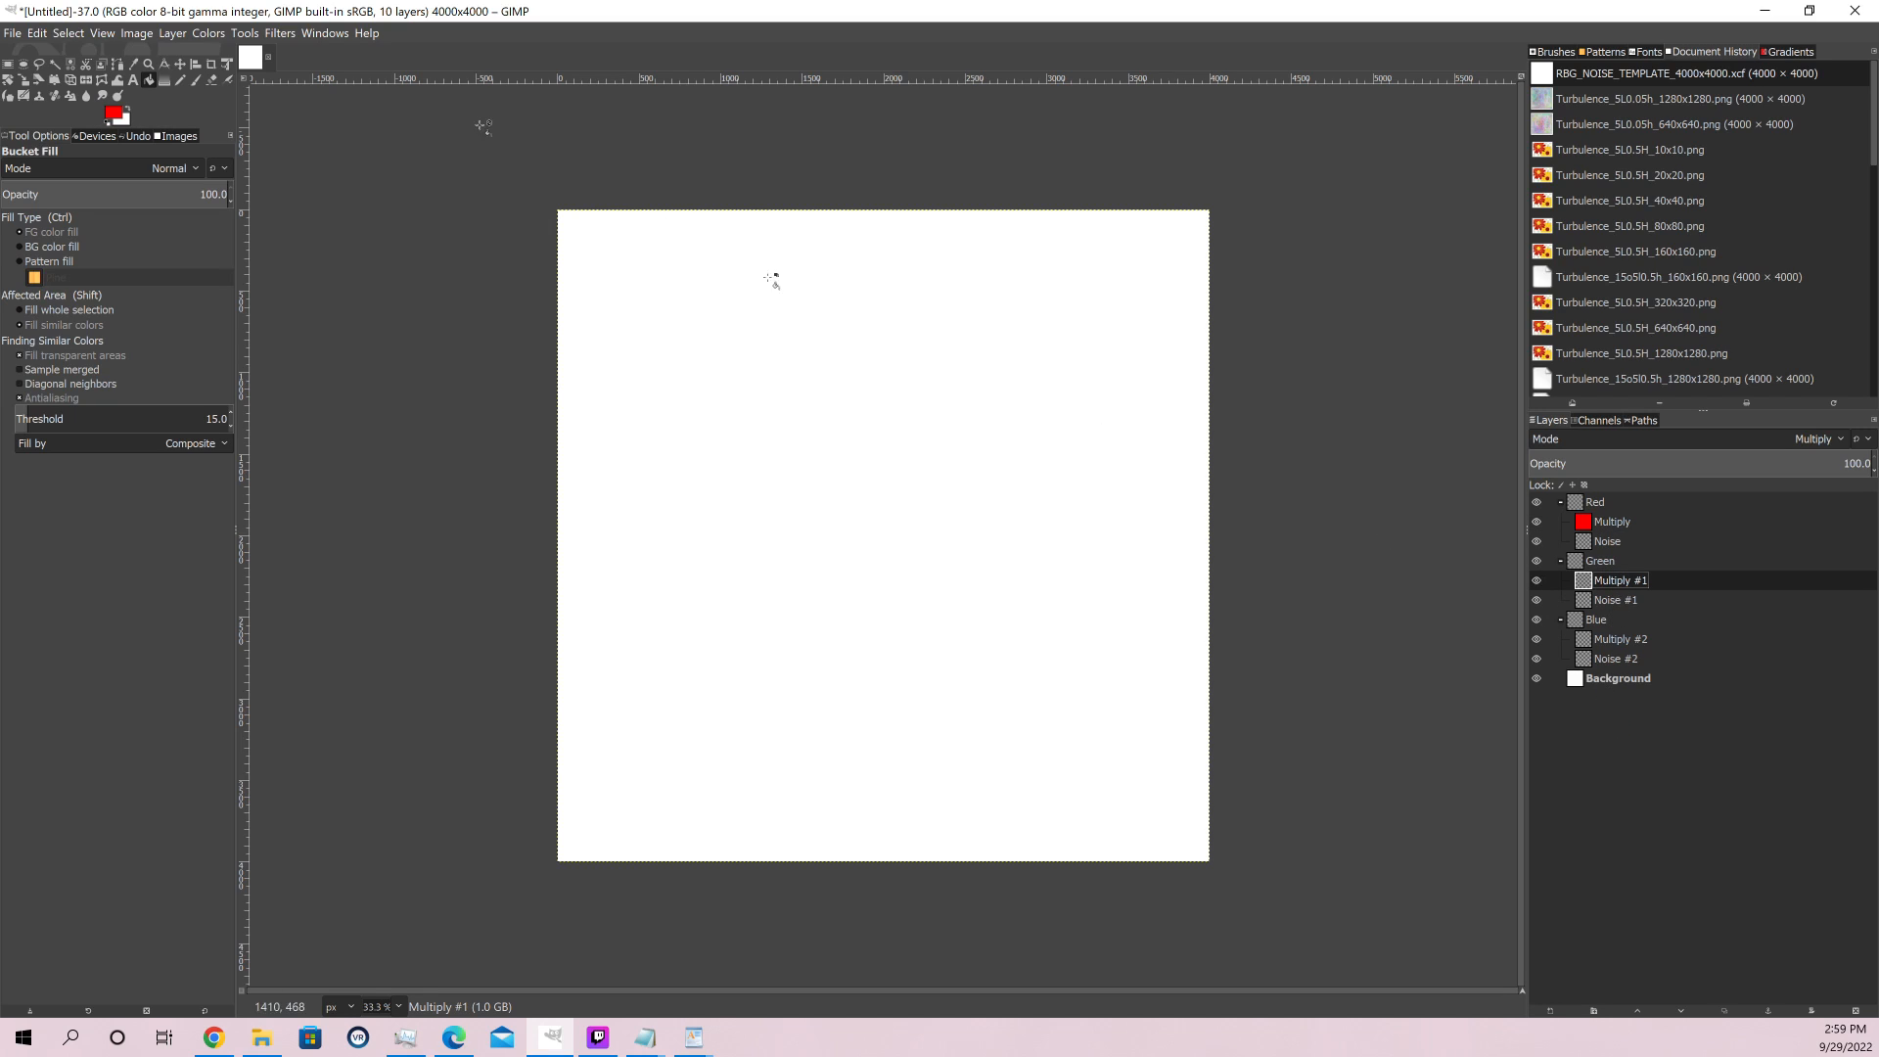
click(113, 114)
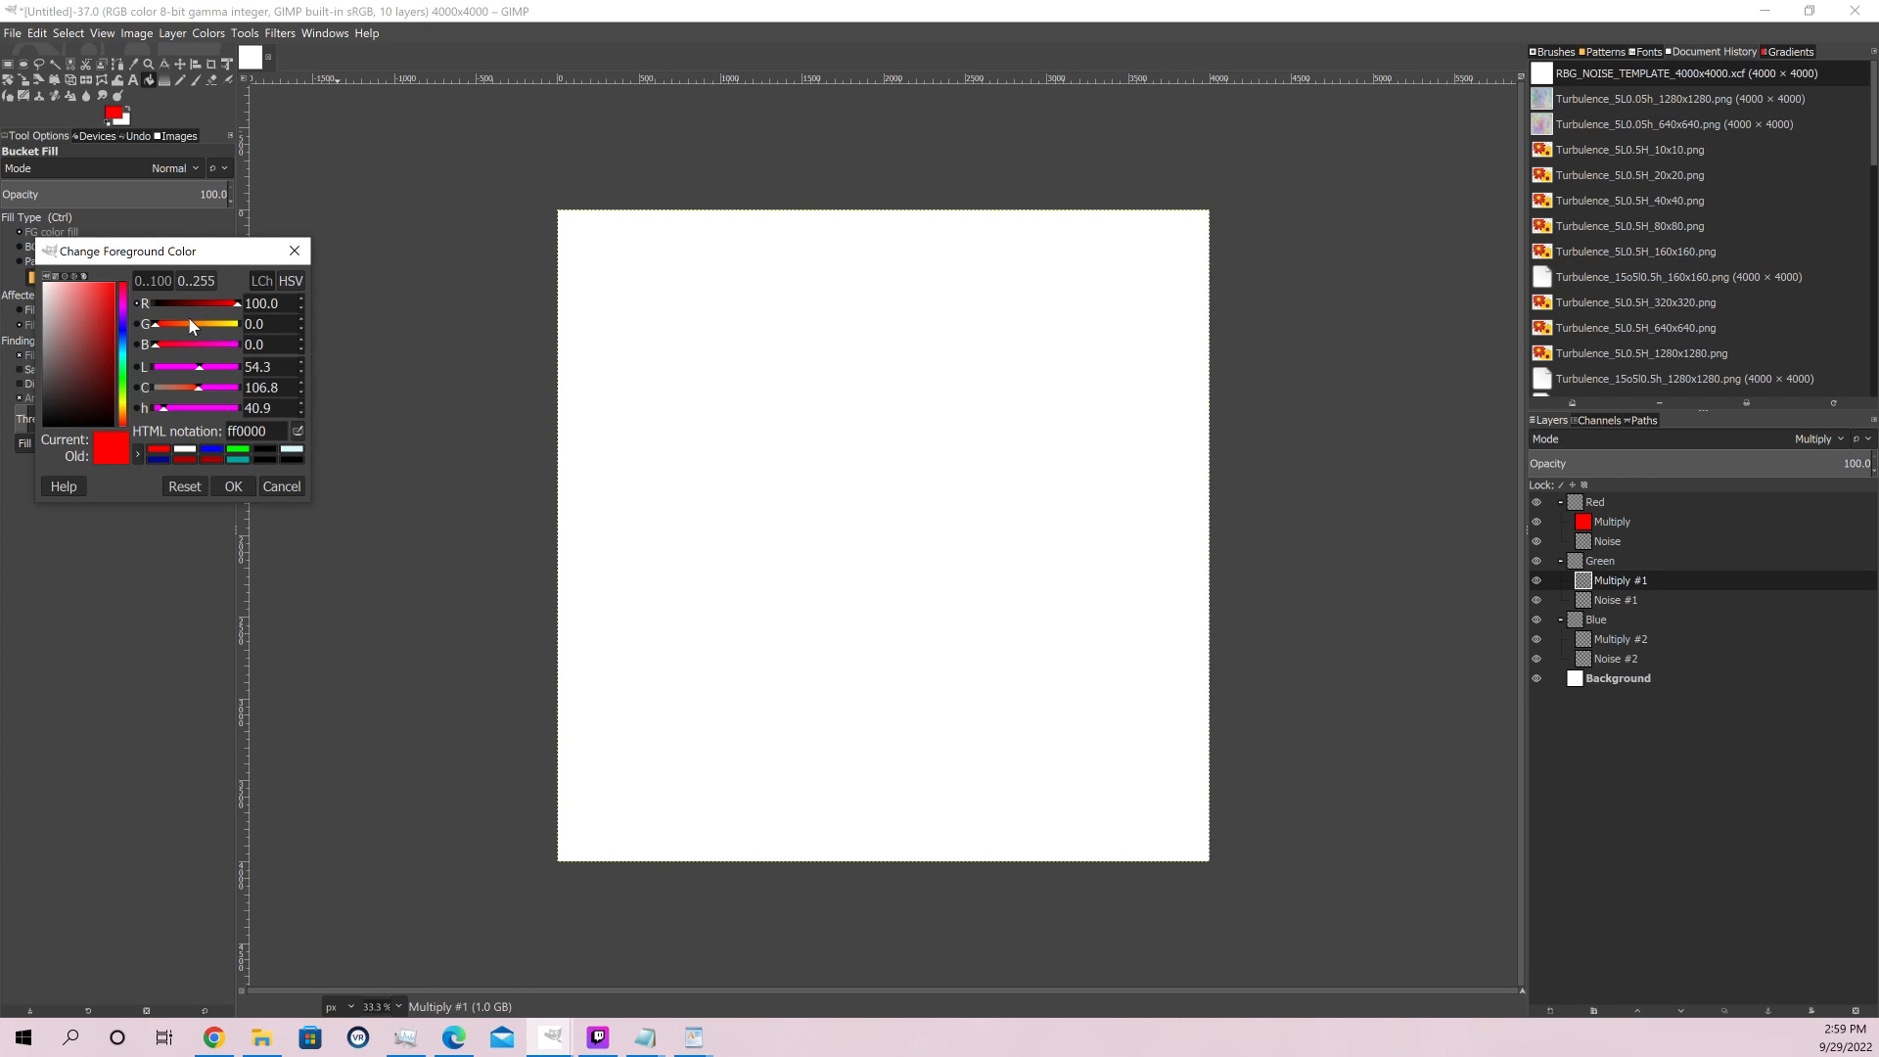
drag(237, 303, 96, 304)
drag(219, 329, 441, 362)
click(243, 482)
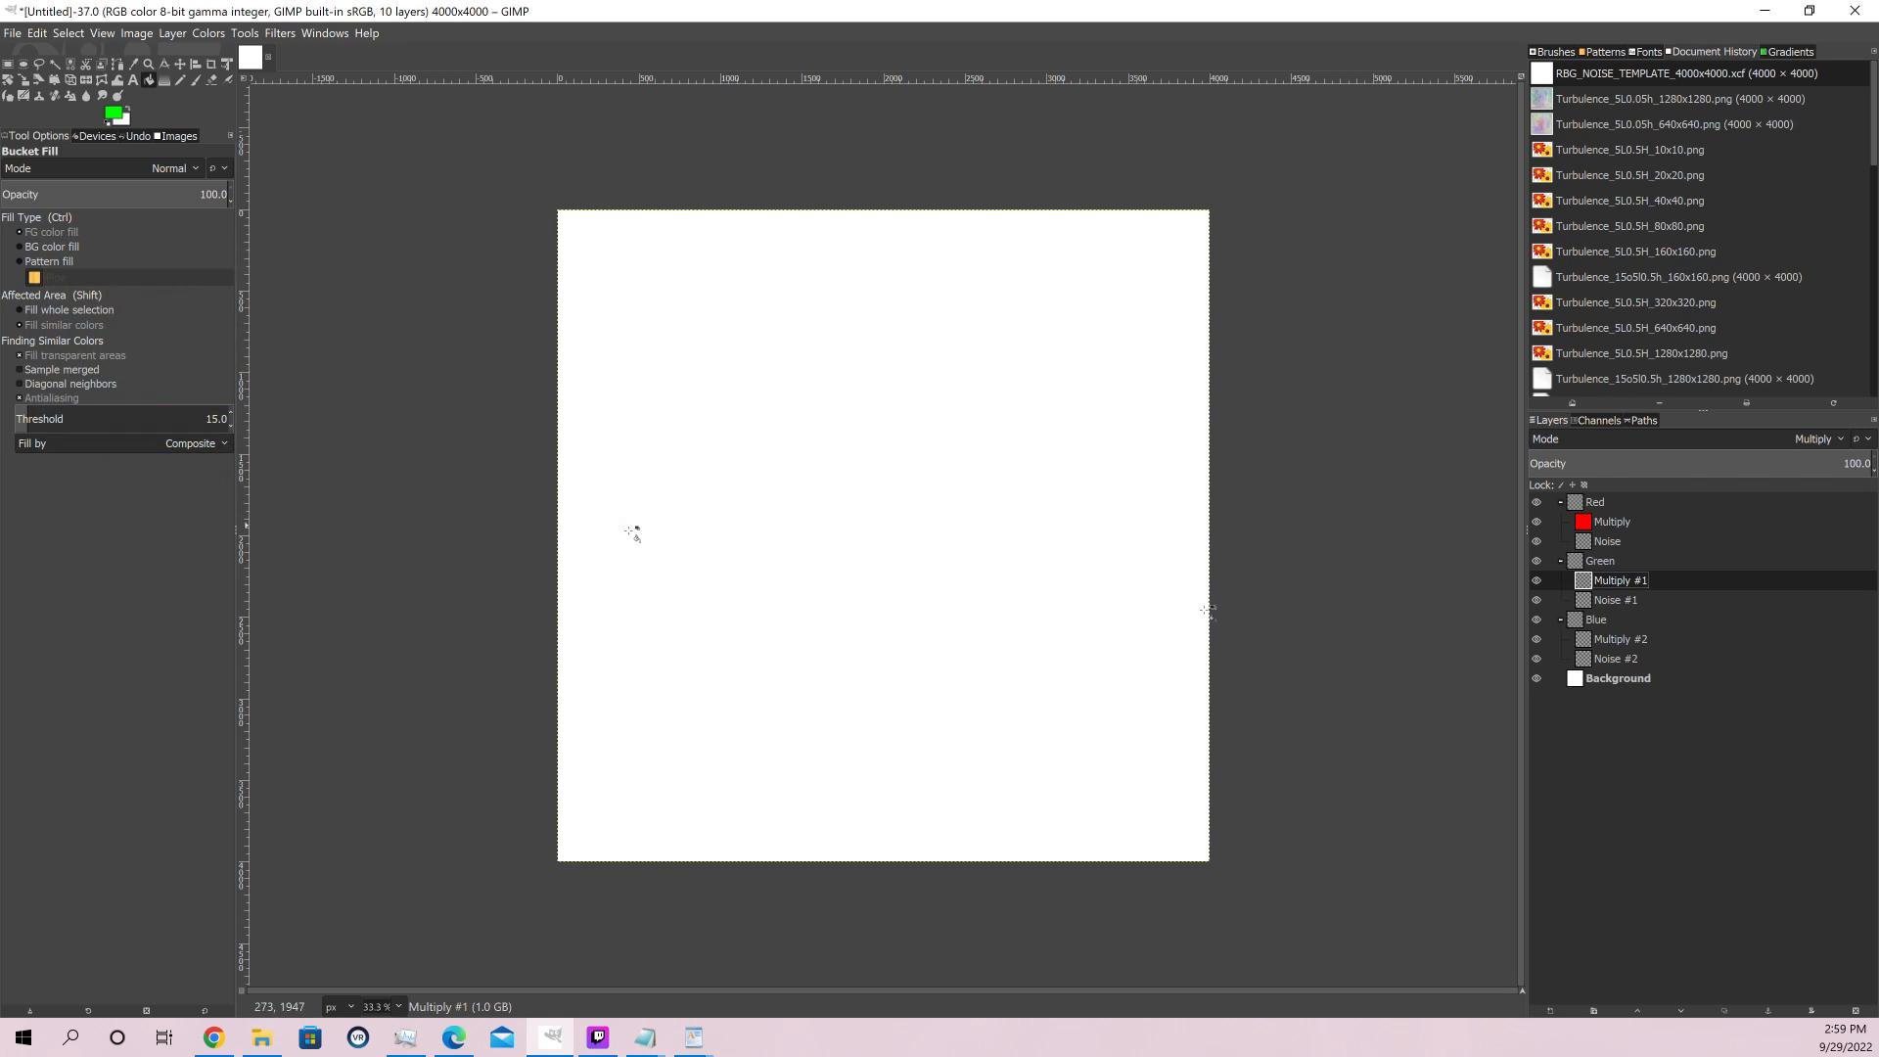
click(902, 479)
Bucket-fill the Multiply layer in the Blue group with pure blue (0000ff)
click(1601, 642)
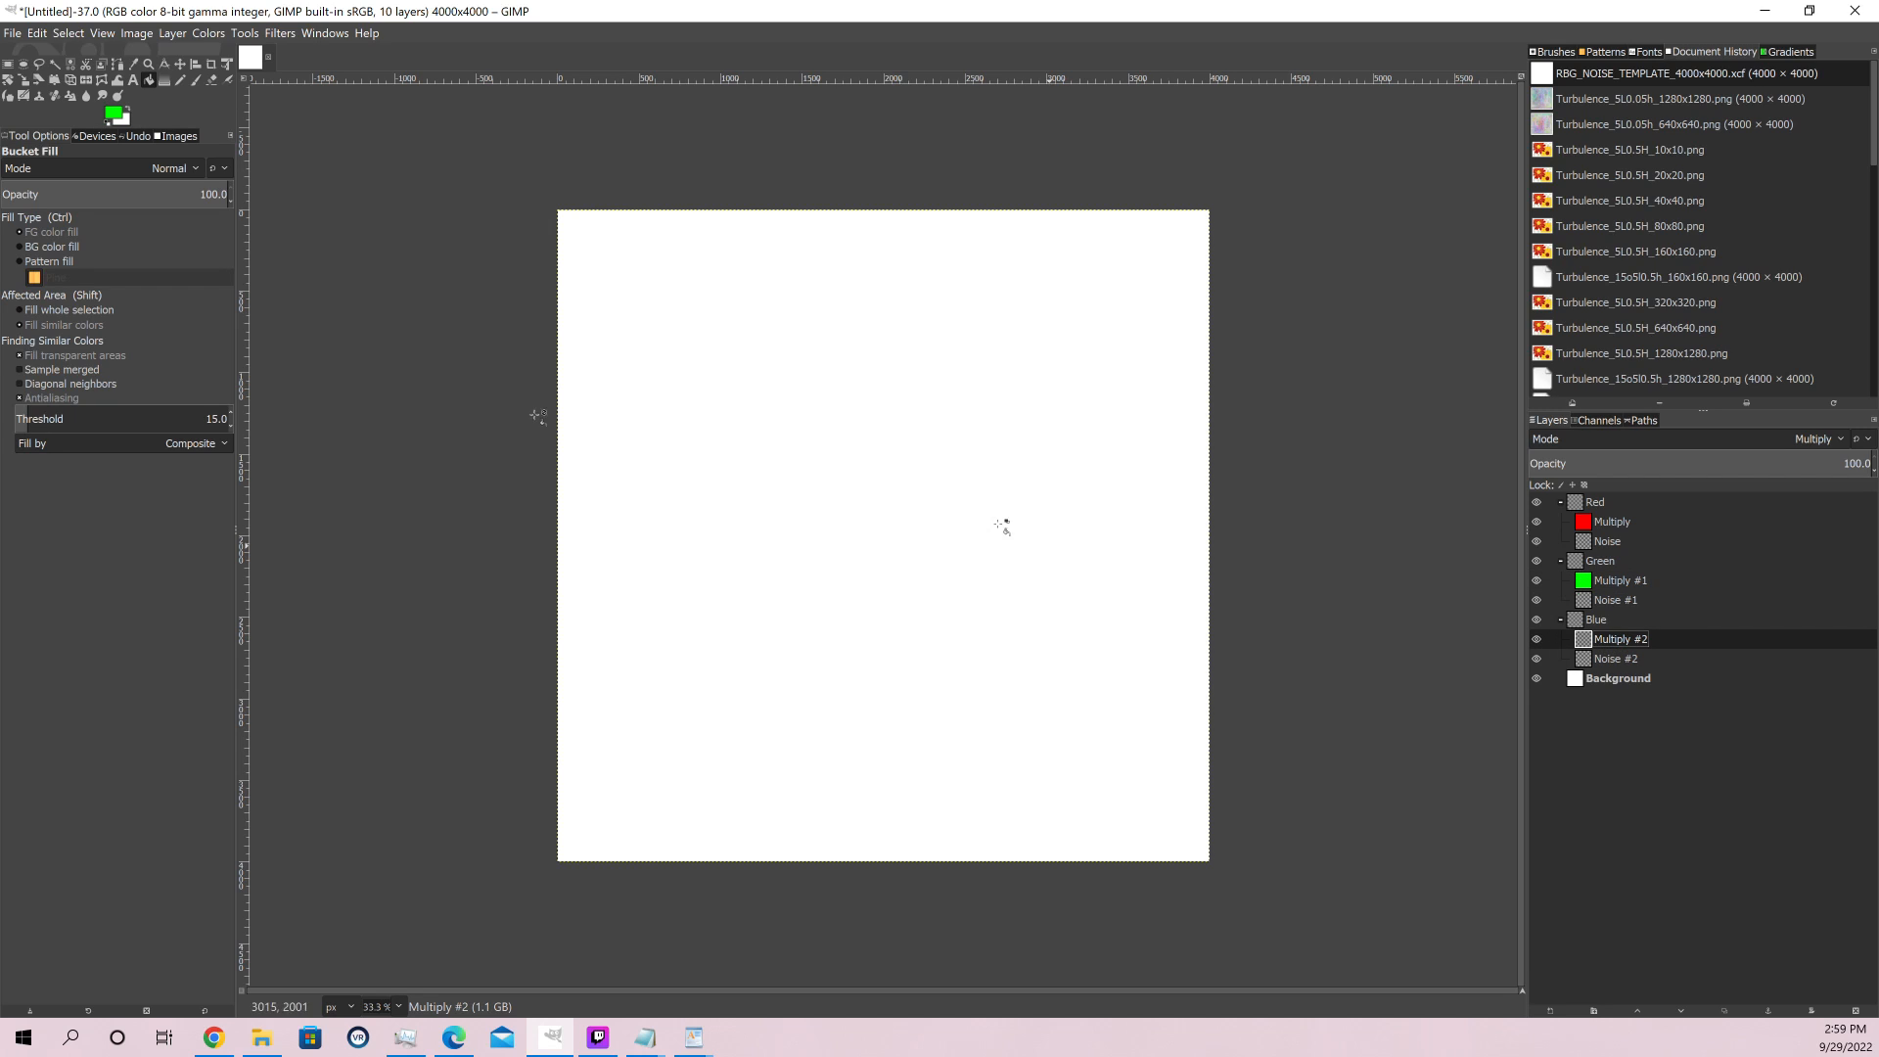
click(110, 113)
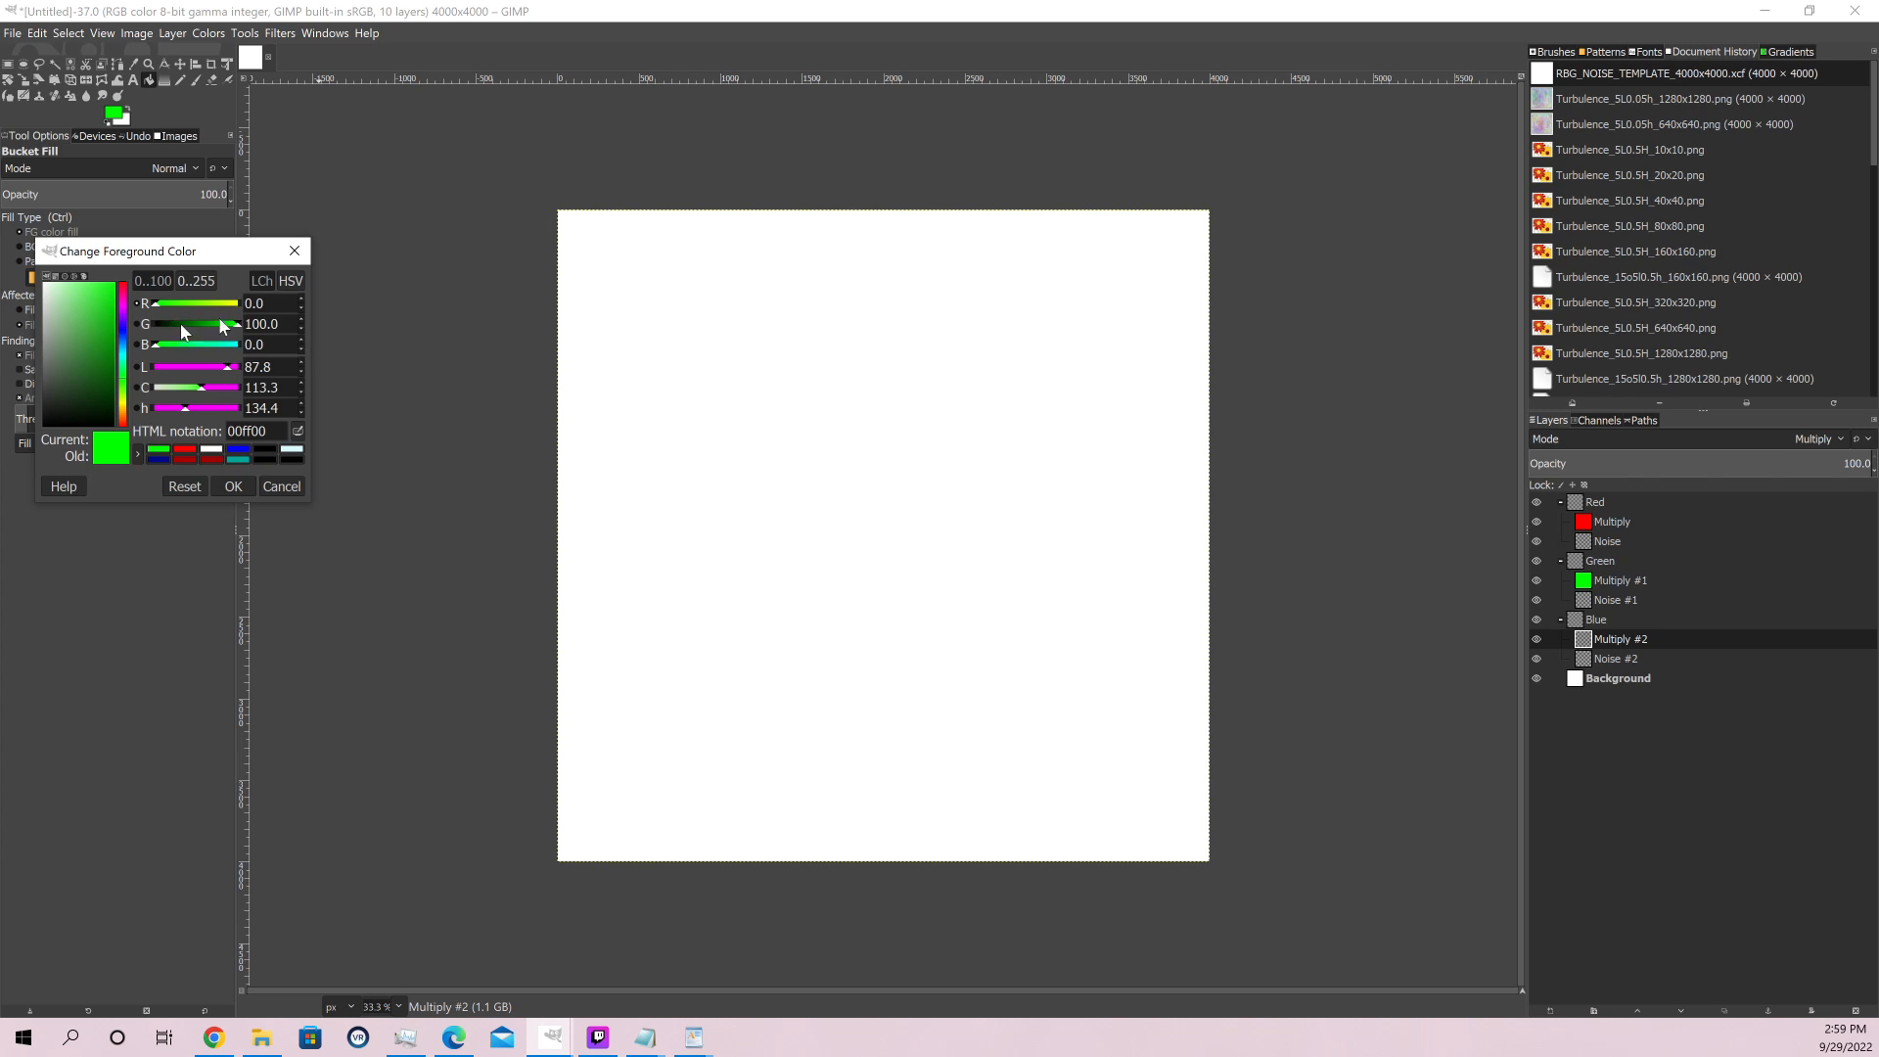
drag(156, 345, 435, 373)
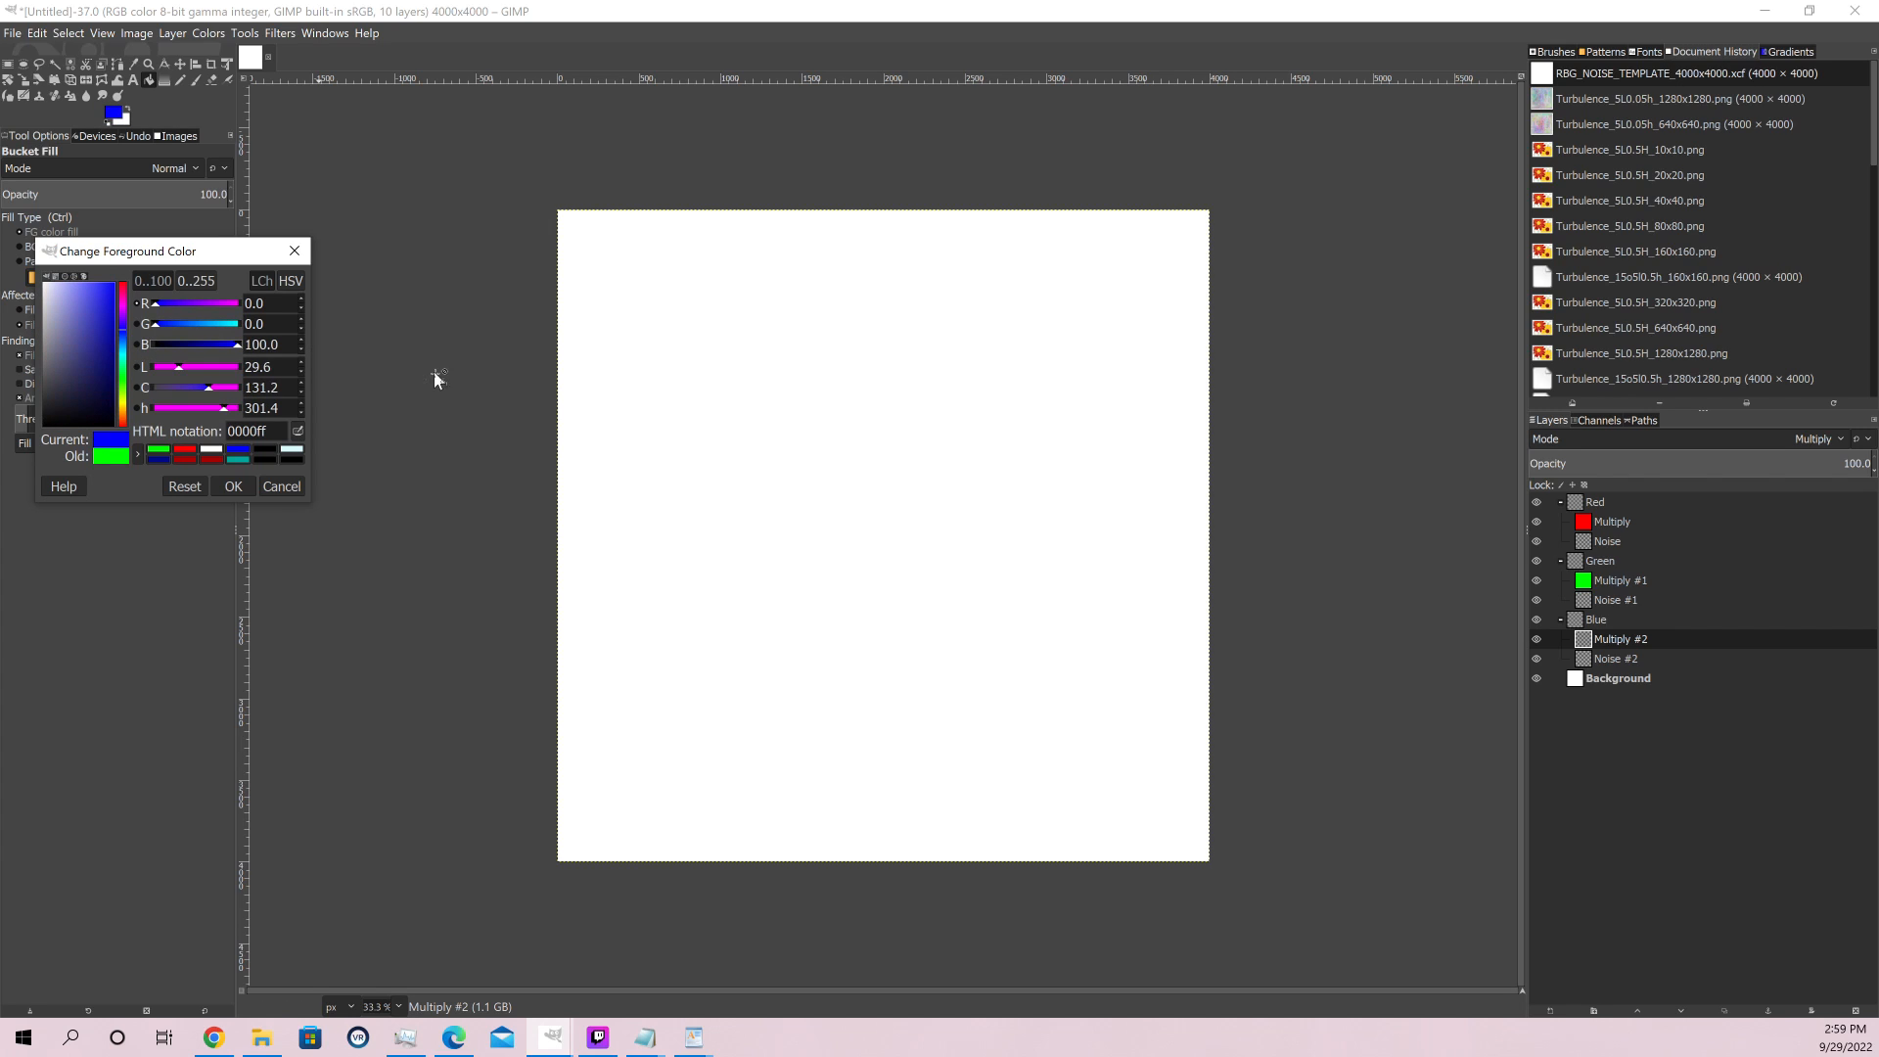
click(237, 487)
click(797, 463)
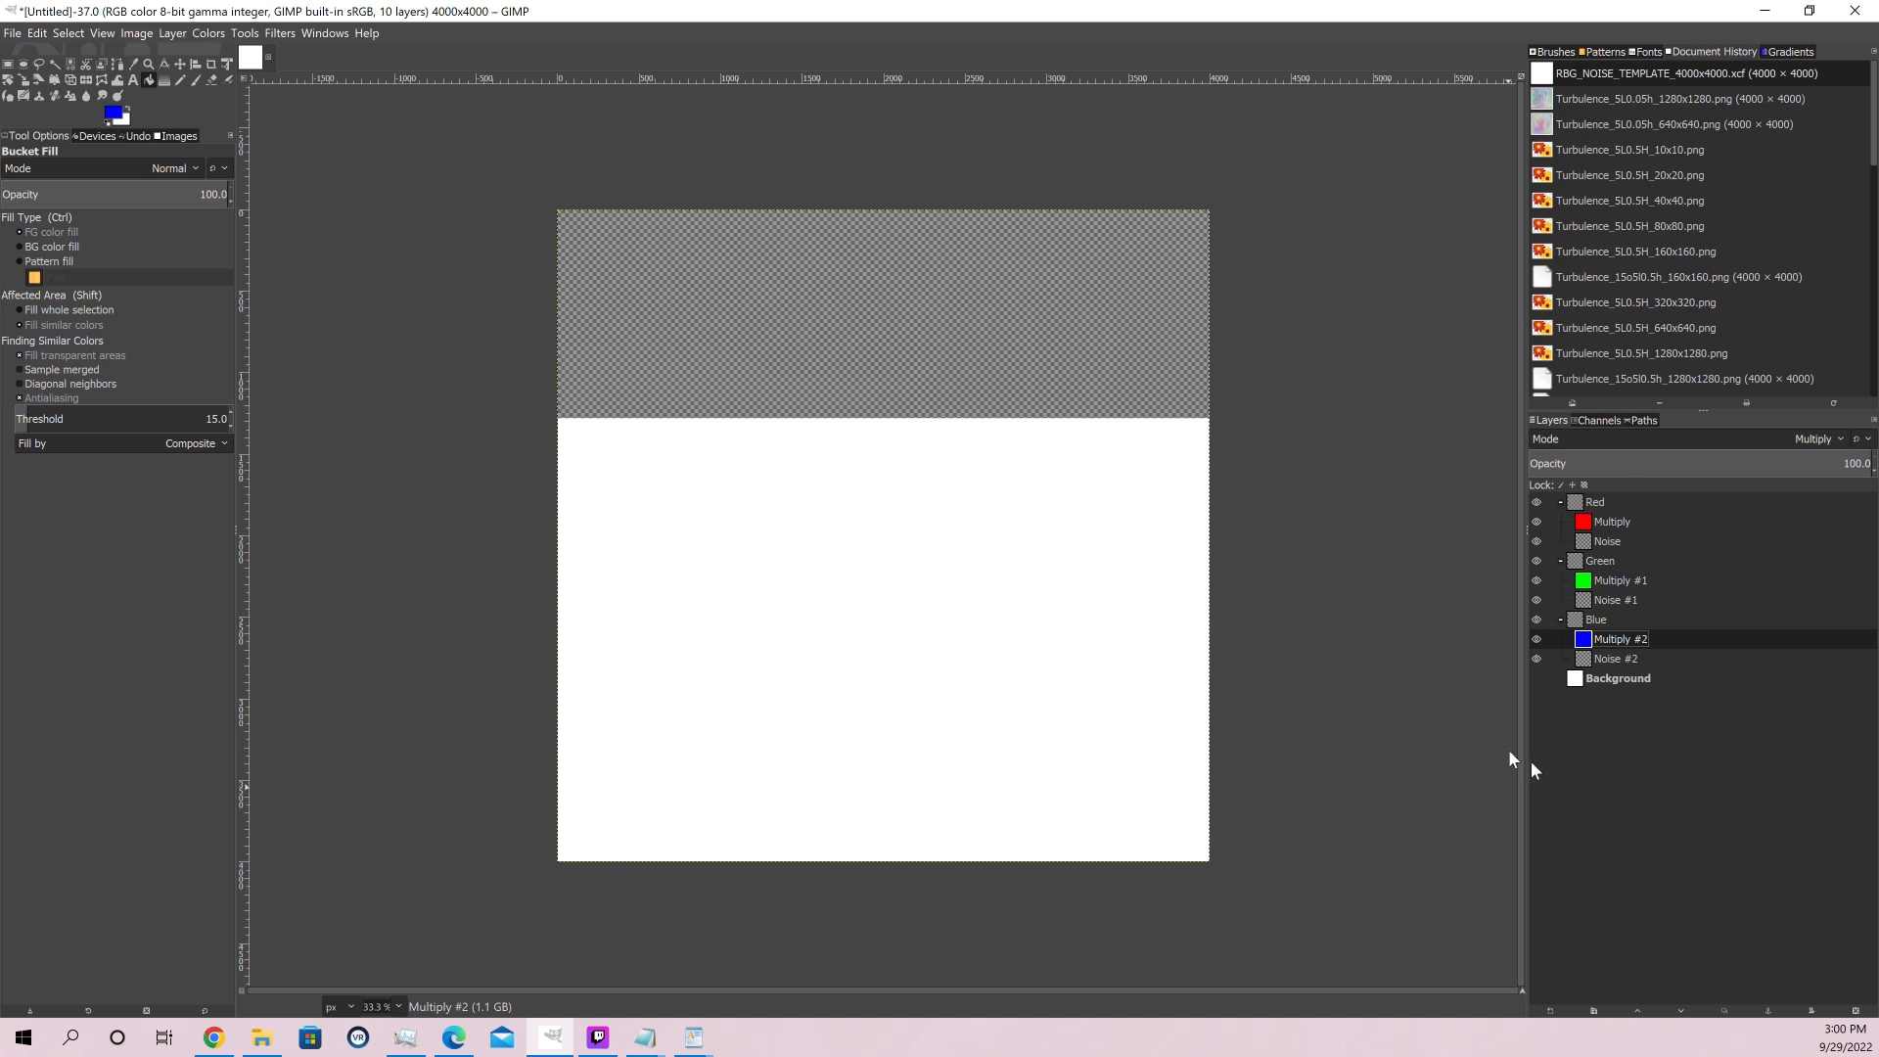
Delete the white Background layer from the image
click(1608, 679)
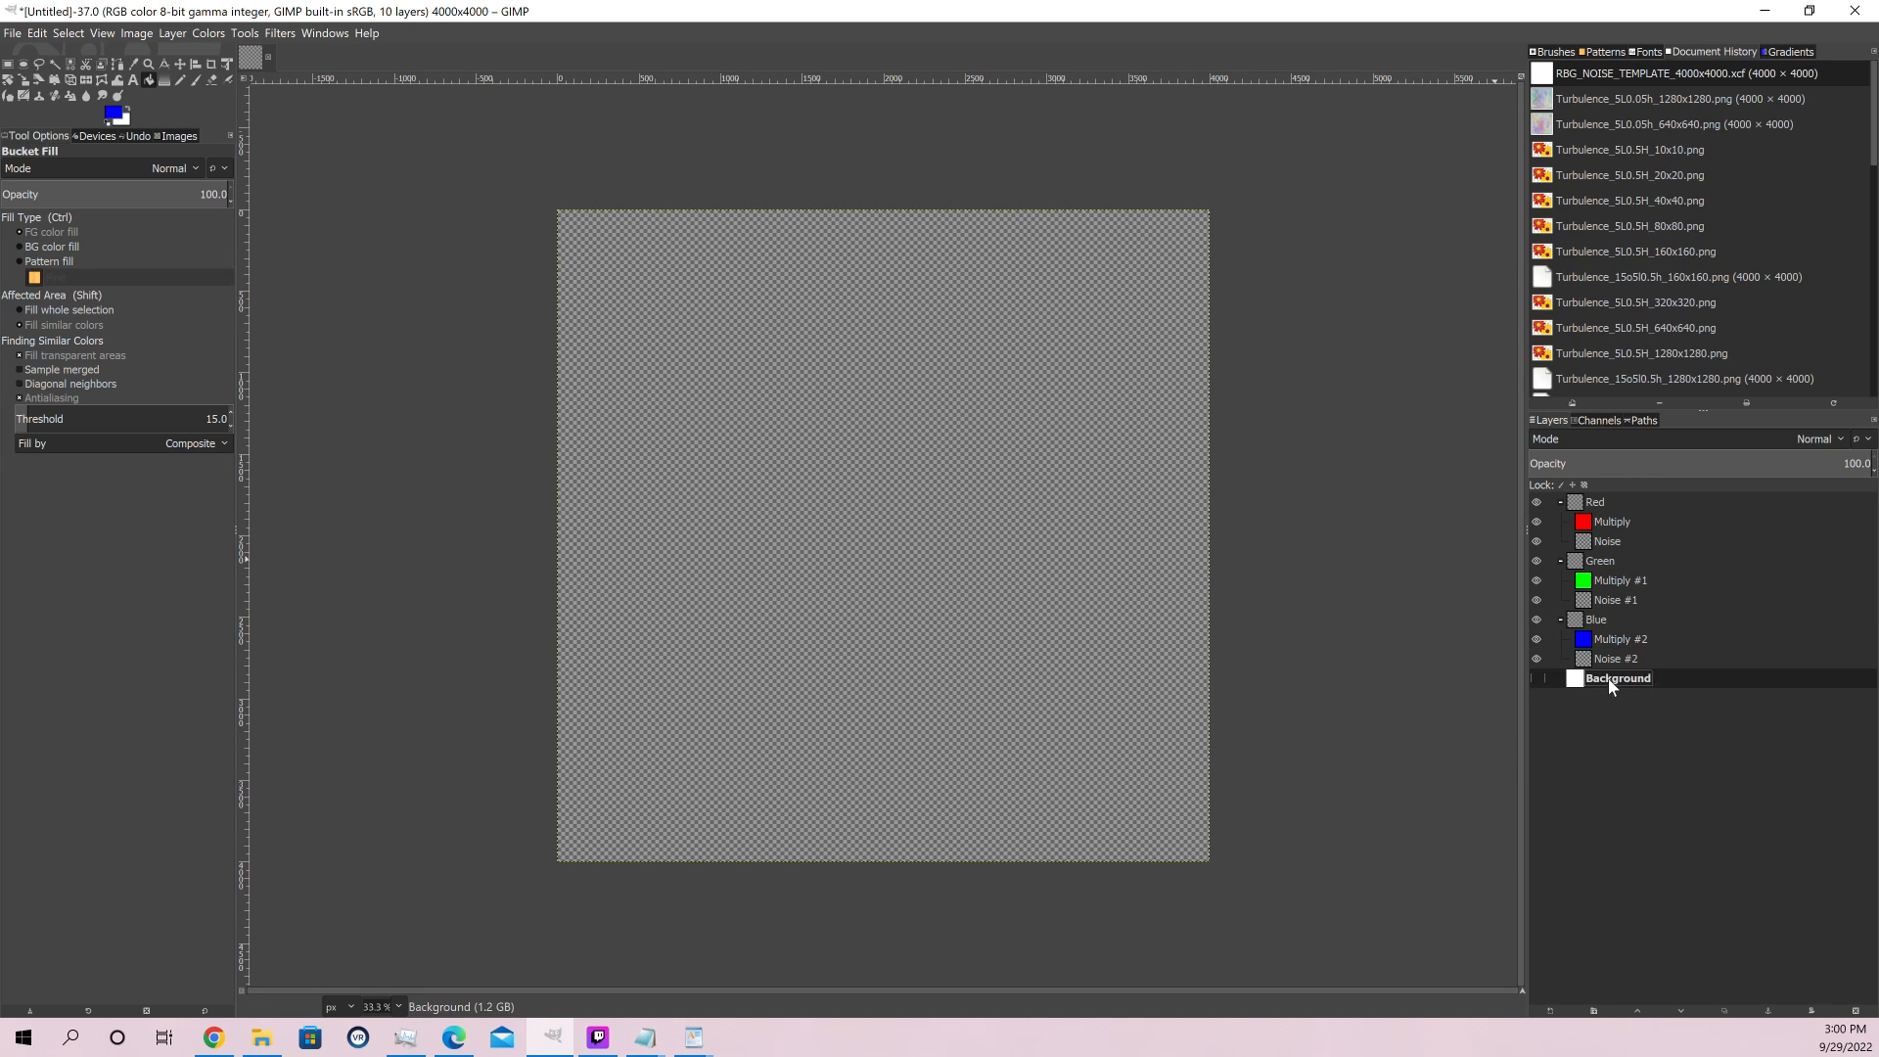
right_click(1660, 678)
click(1736, 333)
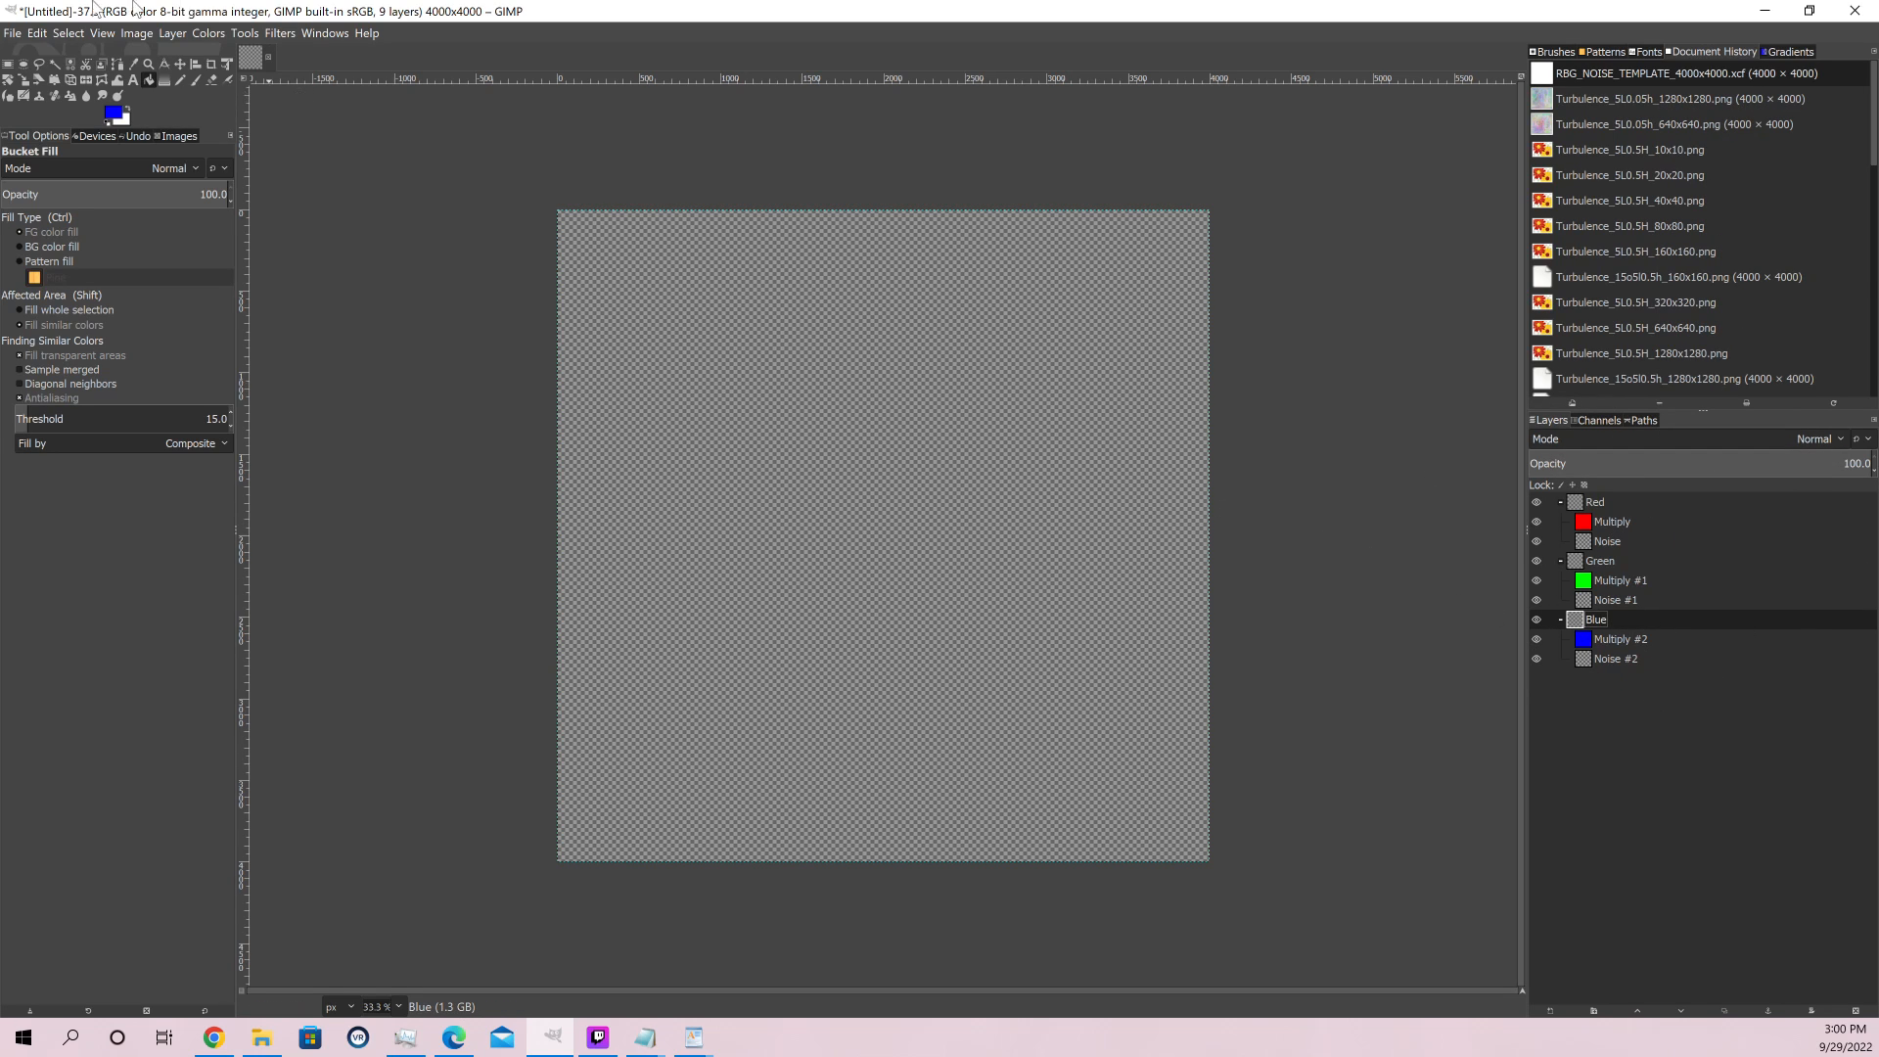
Save the image as Untitled.xcf in the Documents folder
click(13, 33)
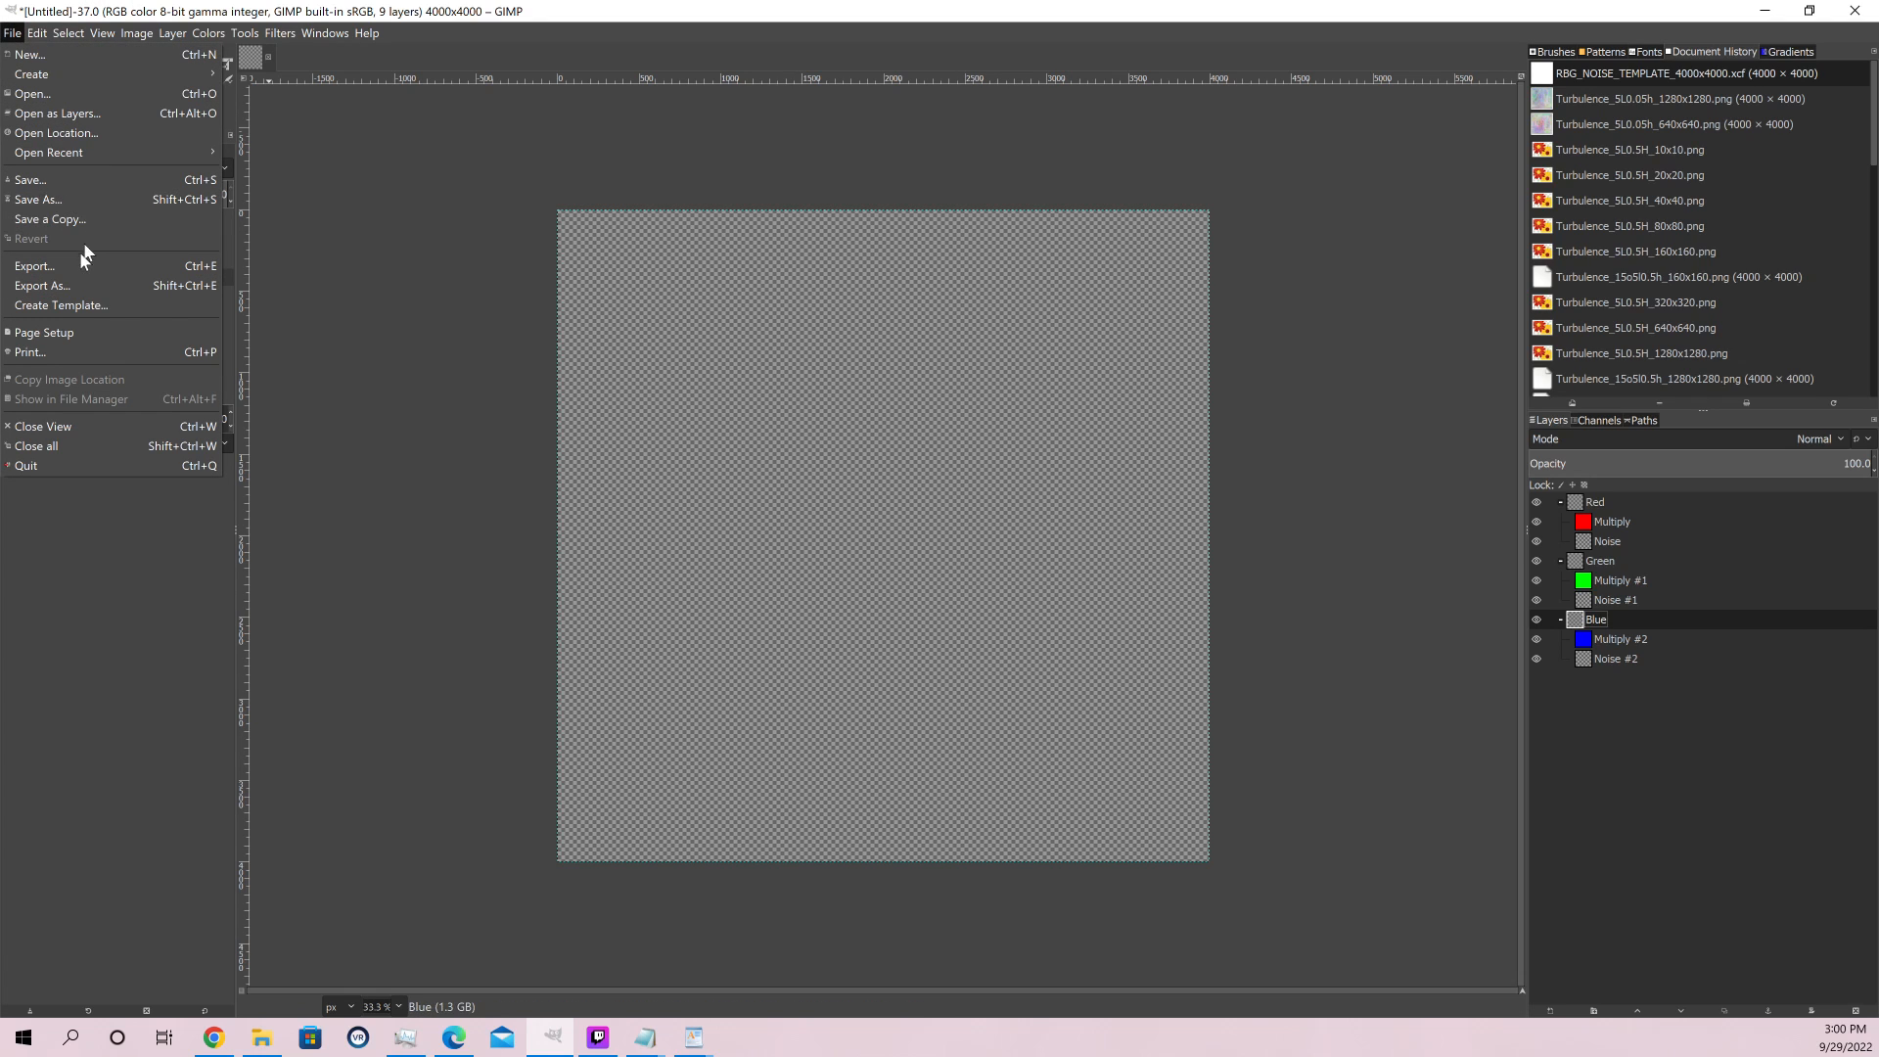
click(44, 200)
scroll(881, 421, down, 5)
scroll(844, 404, up, 5)
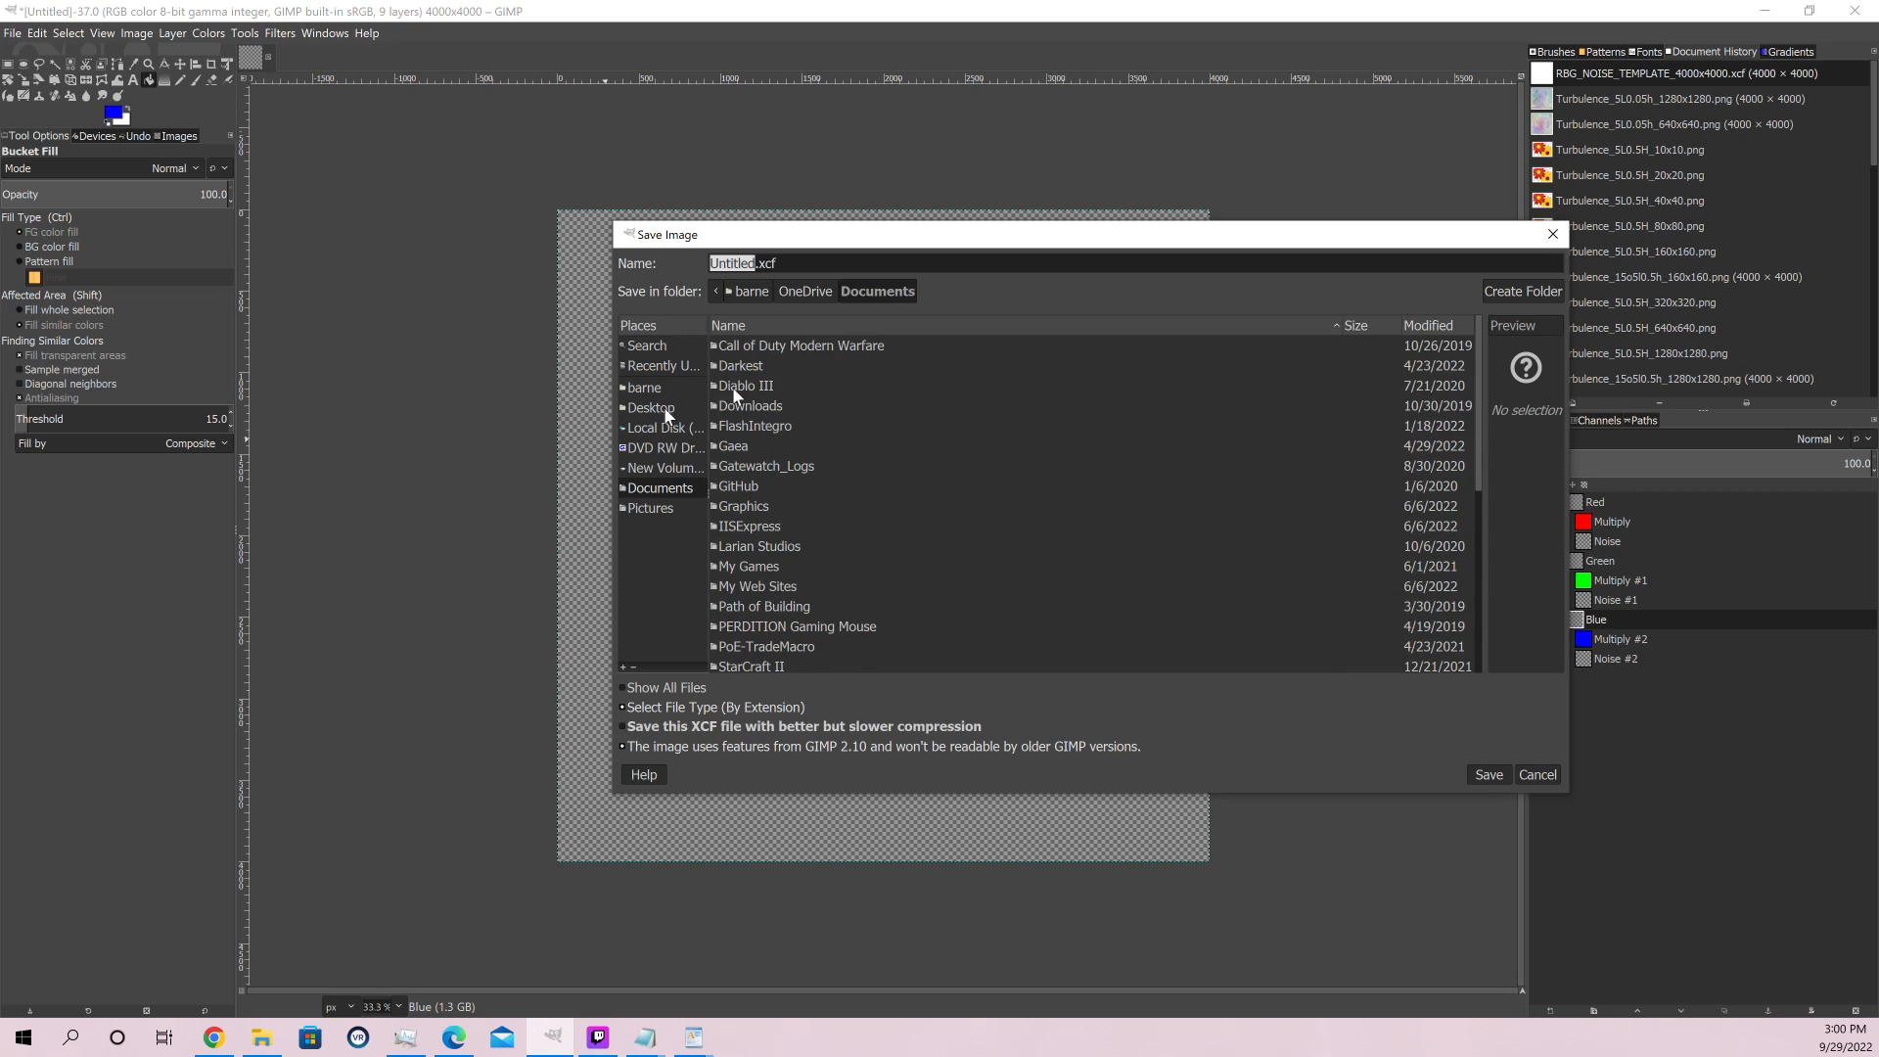
scroll(920, 489, down, 3)
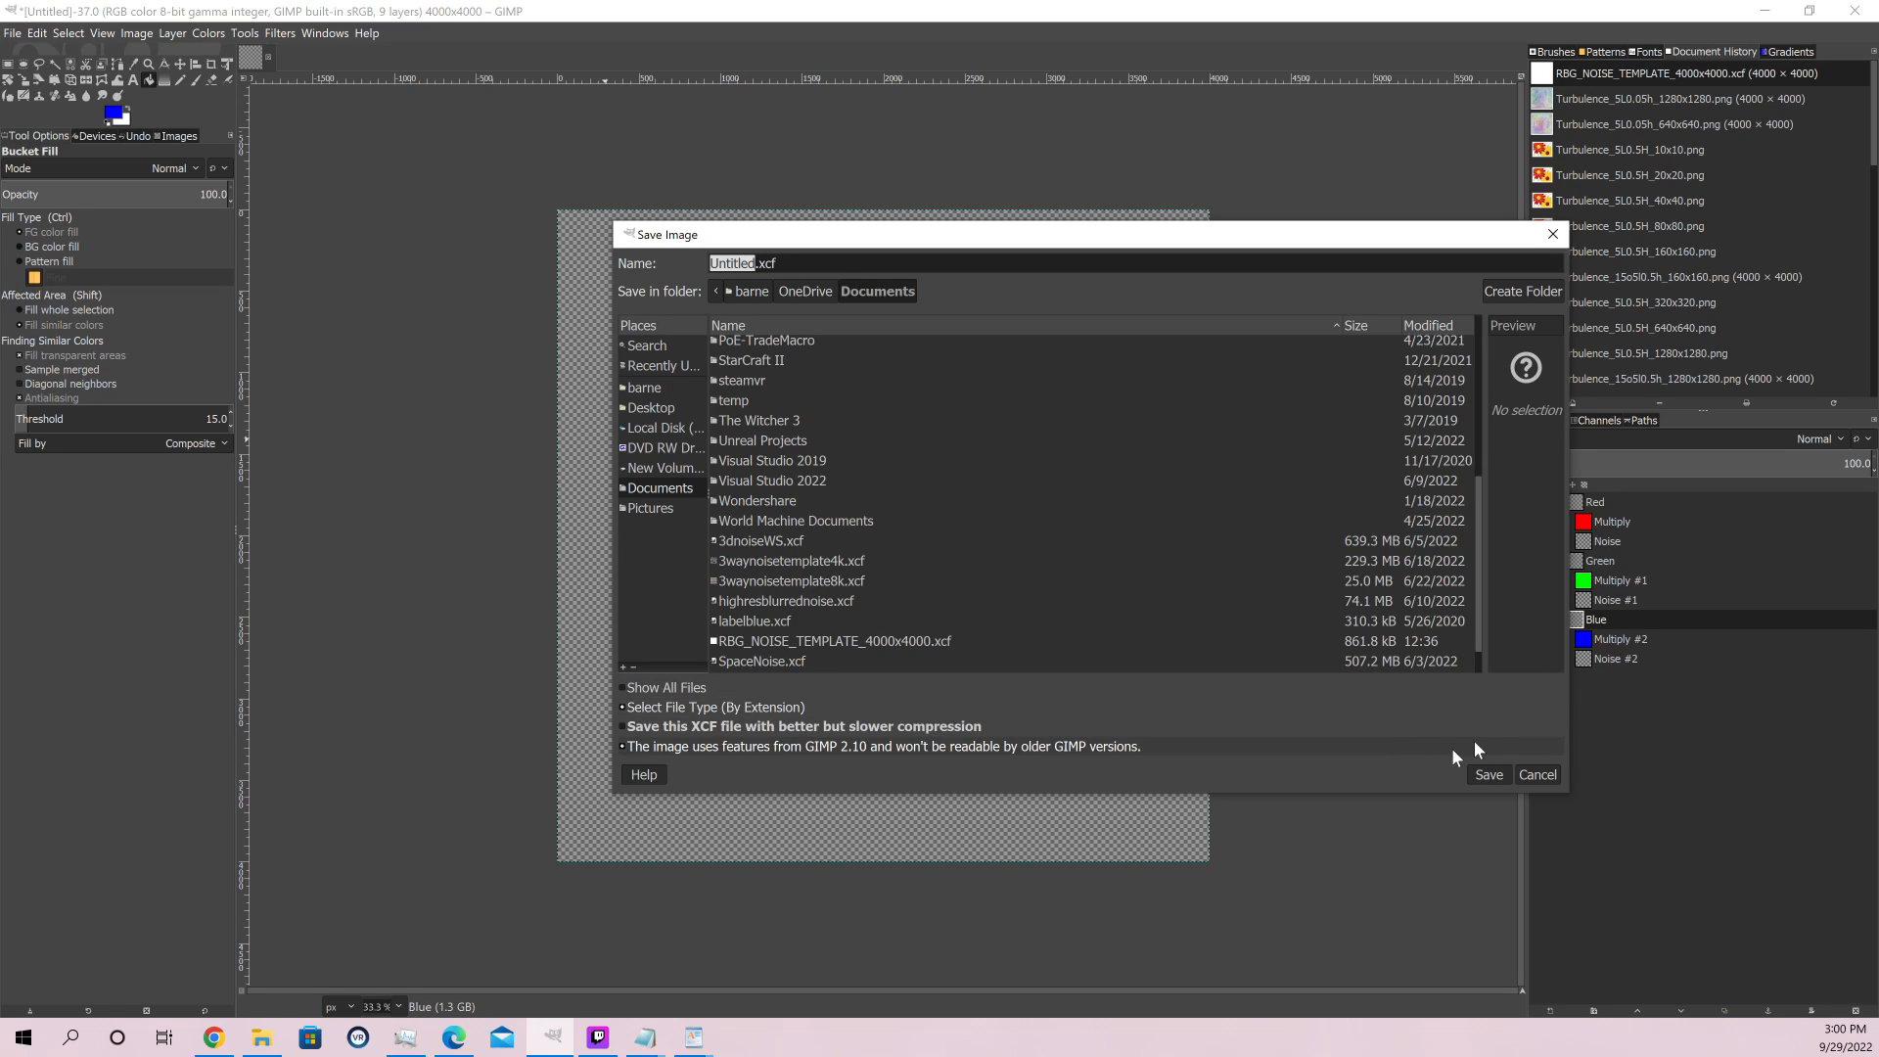
click(1533, 776)
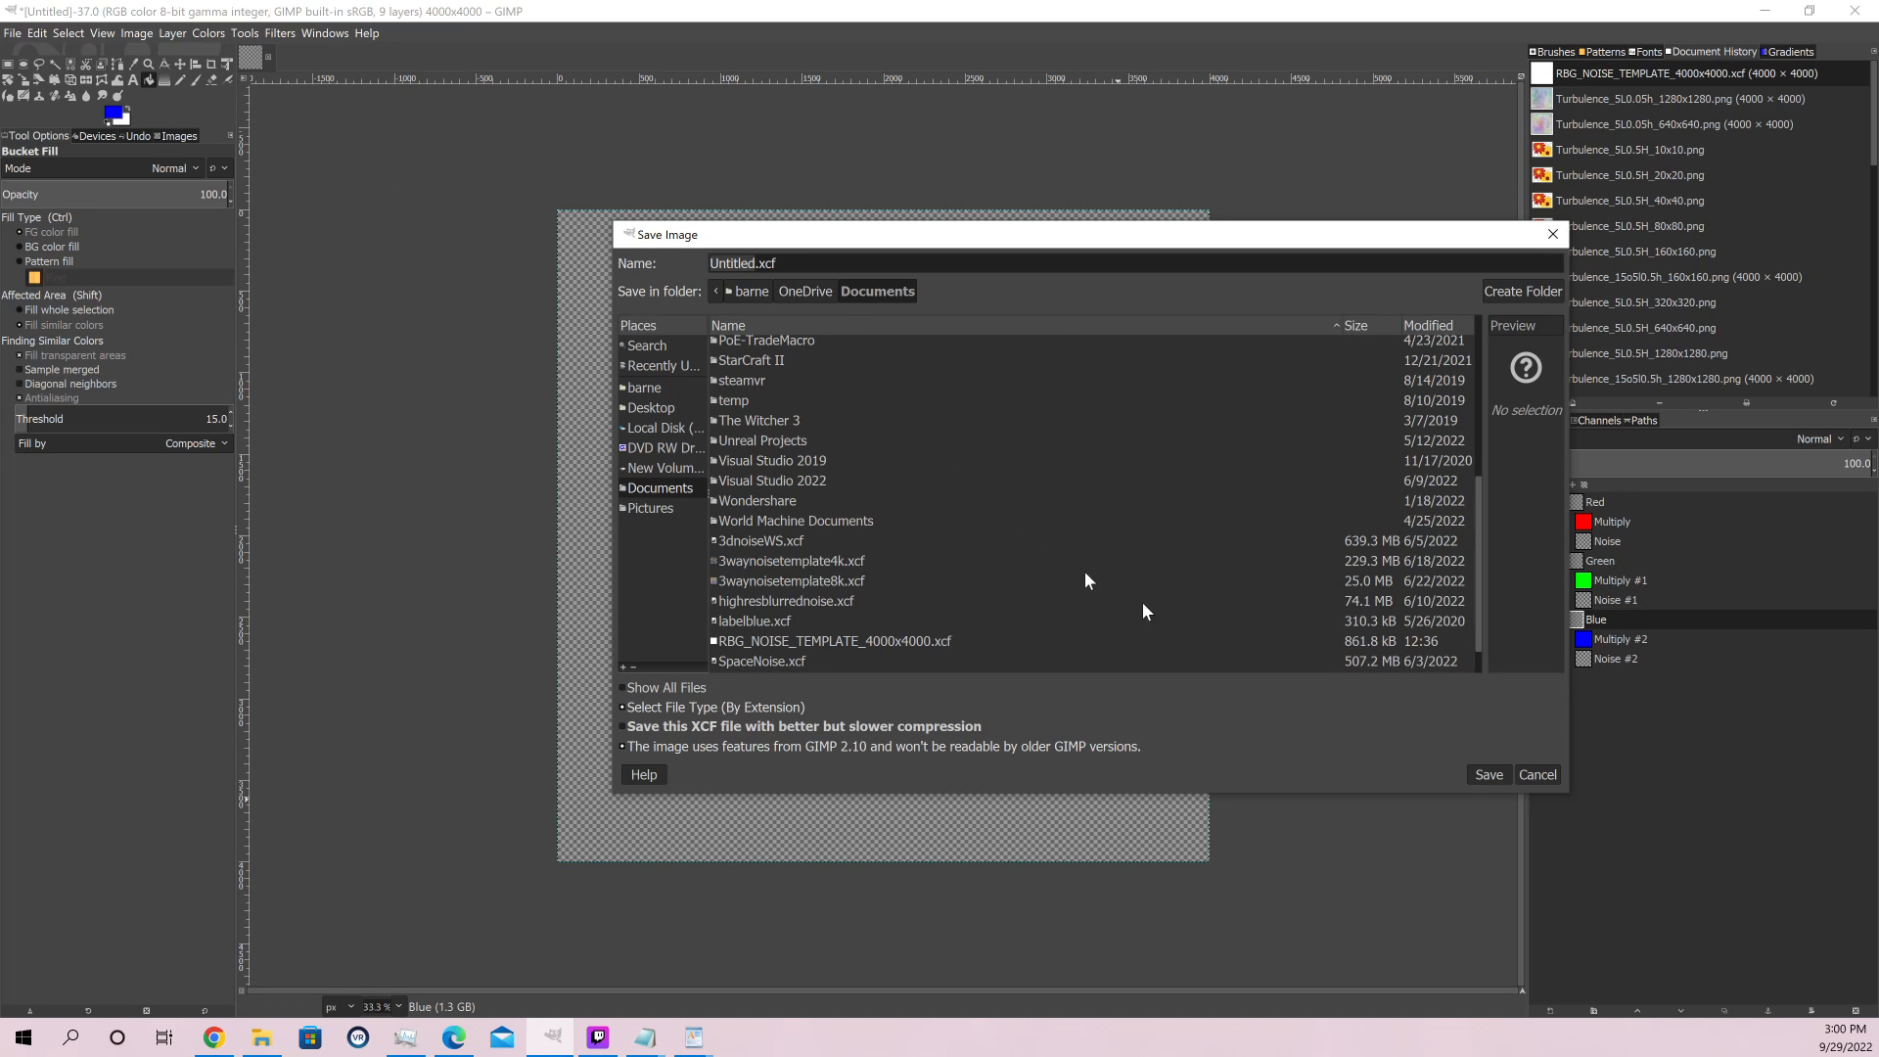
click(1490, 774)
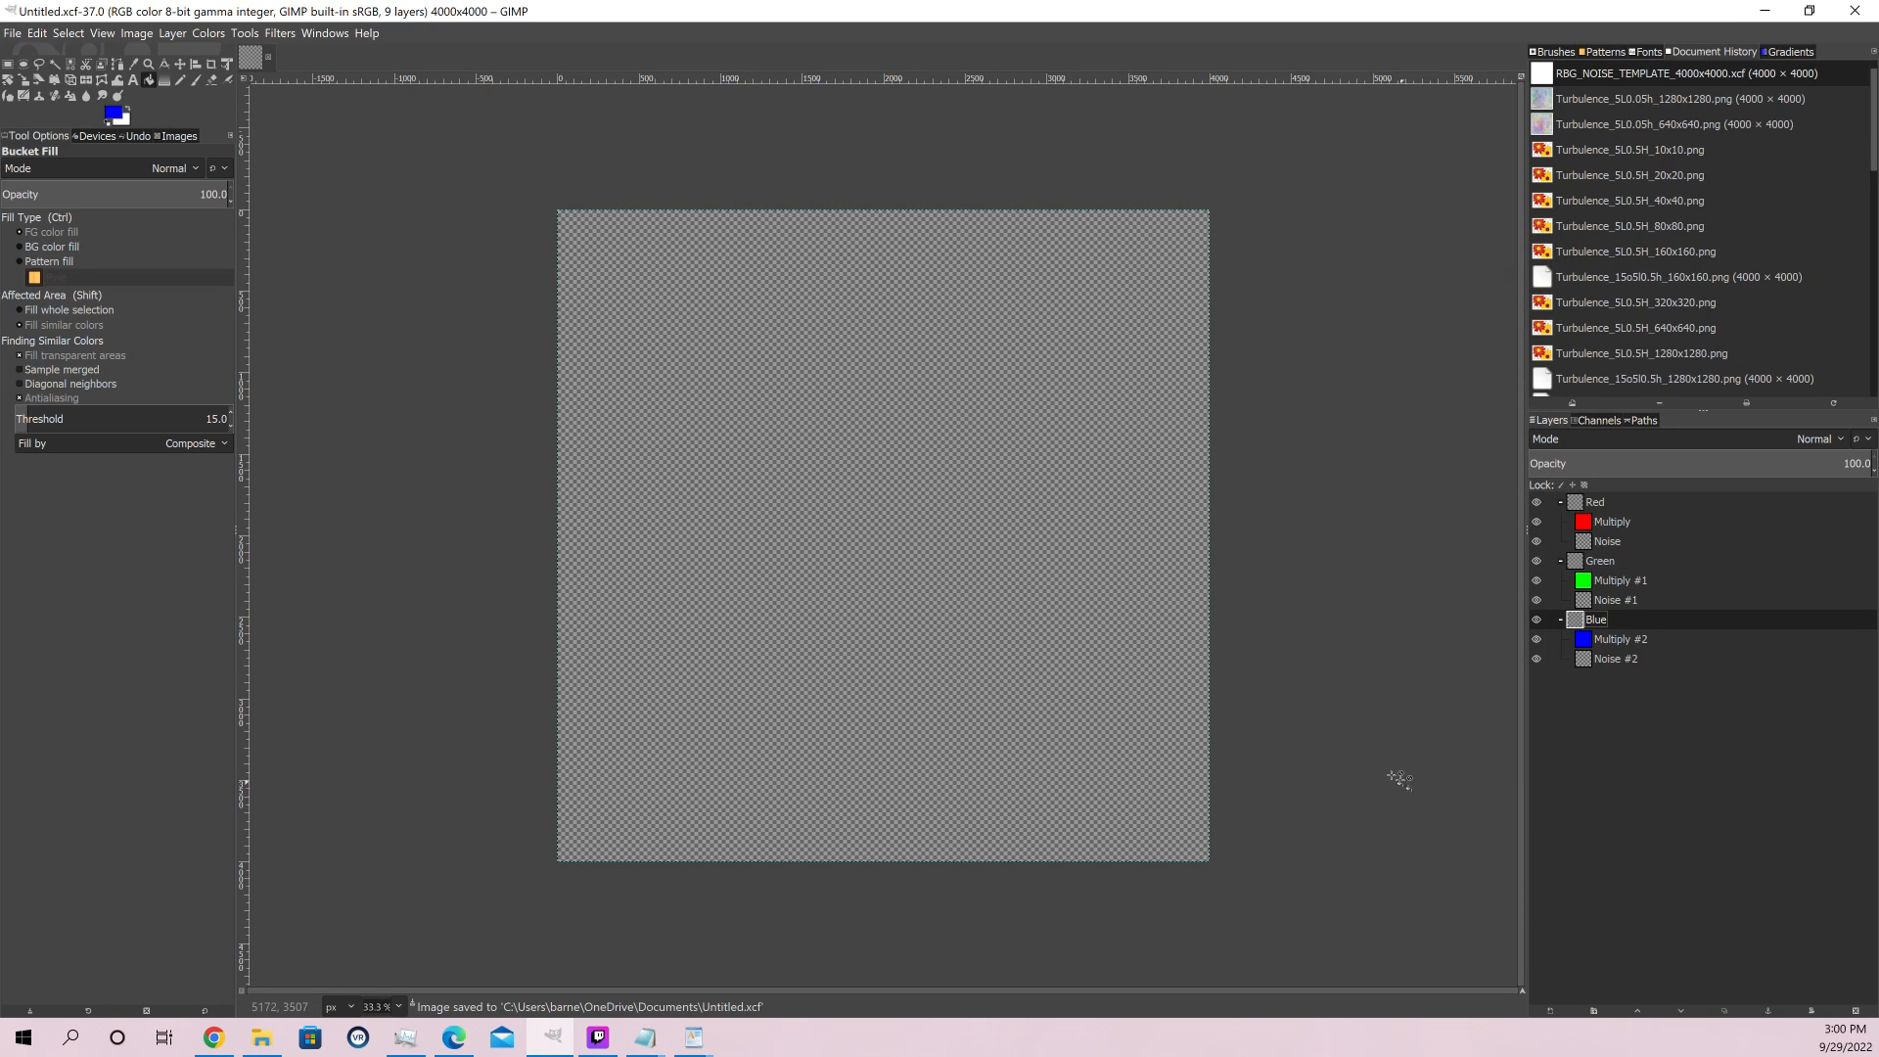
click(279, 33)
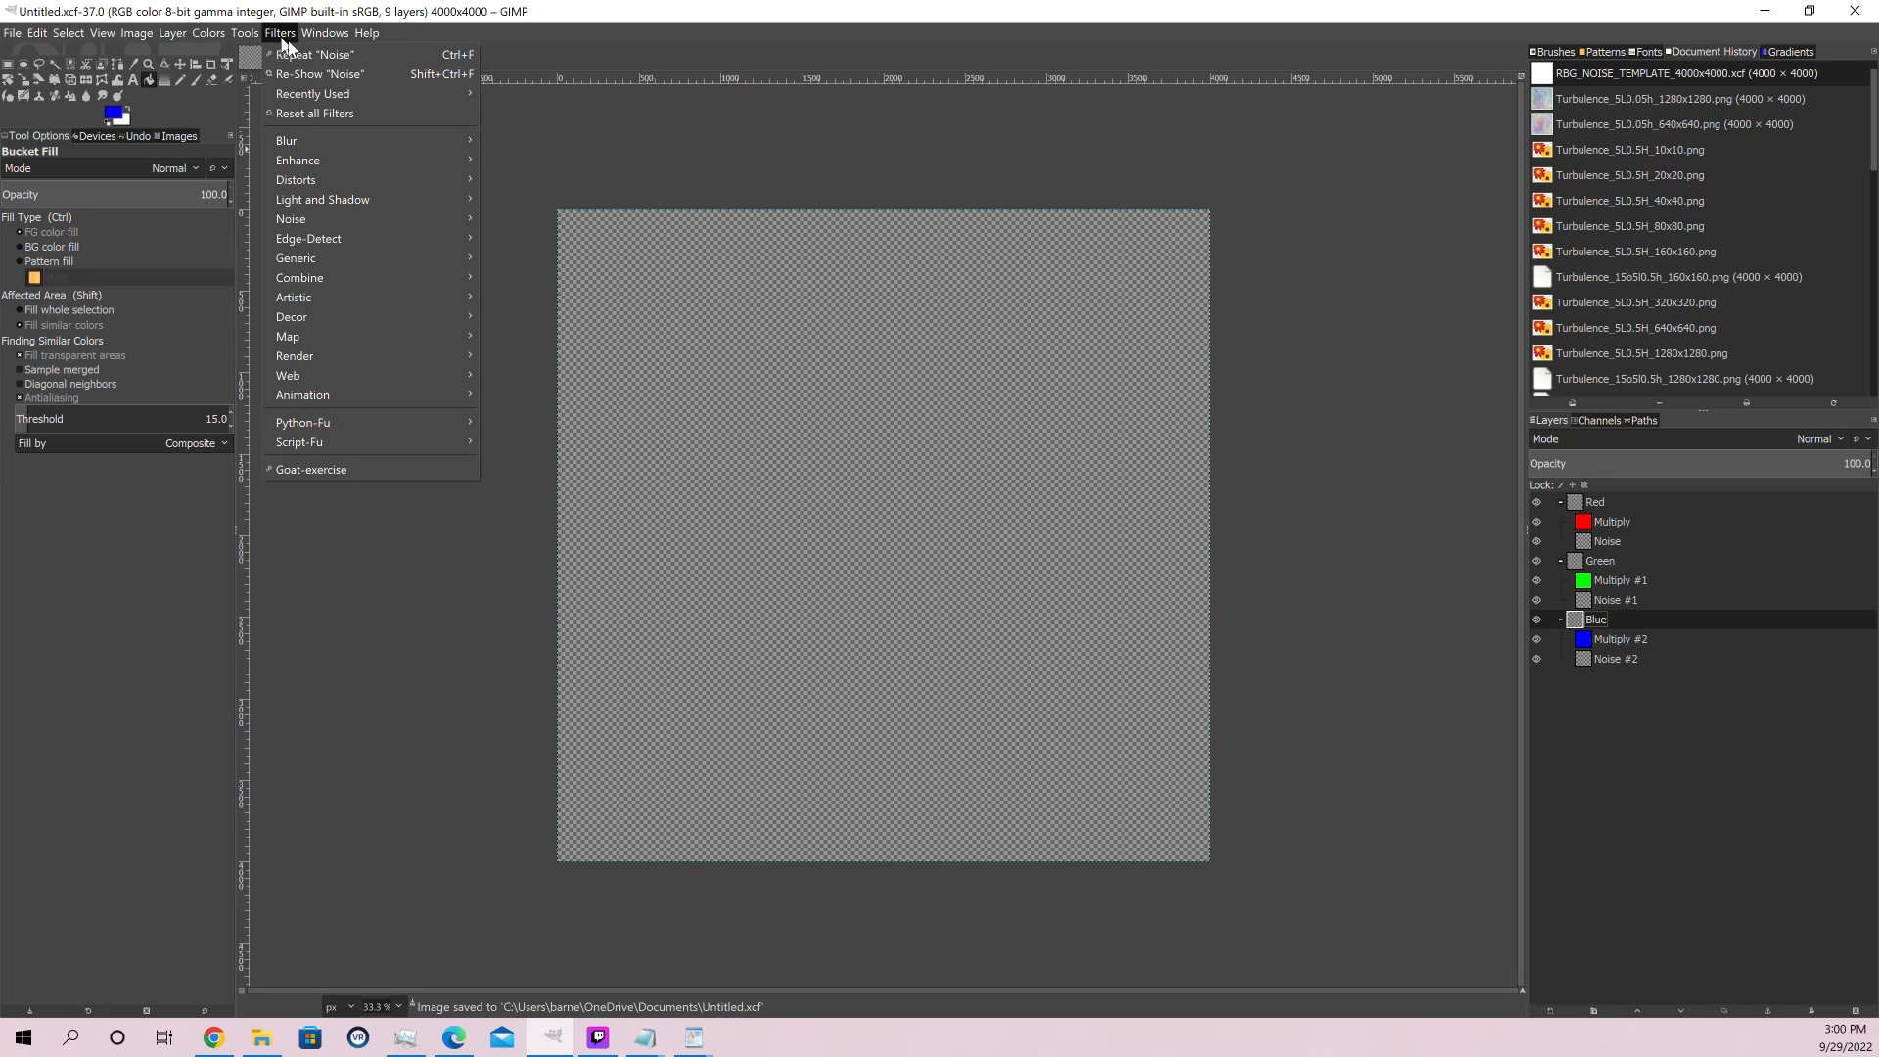
click(336, 76)
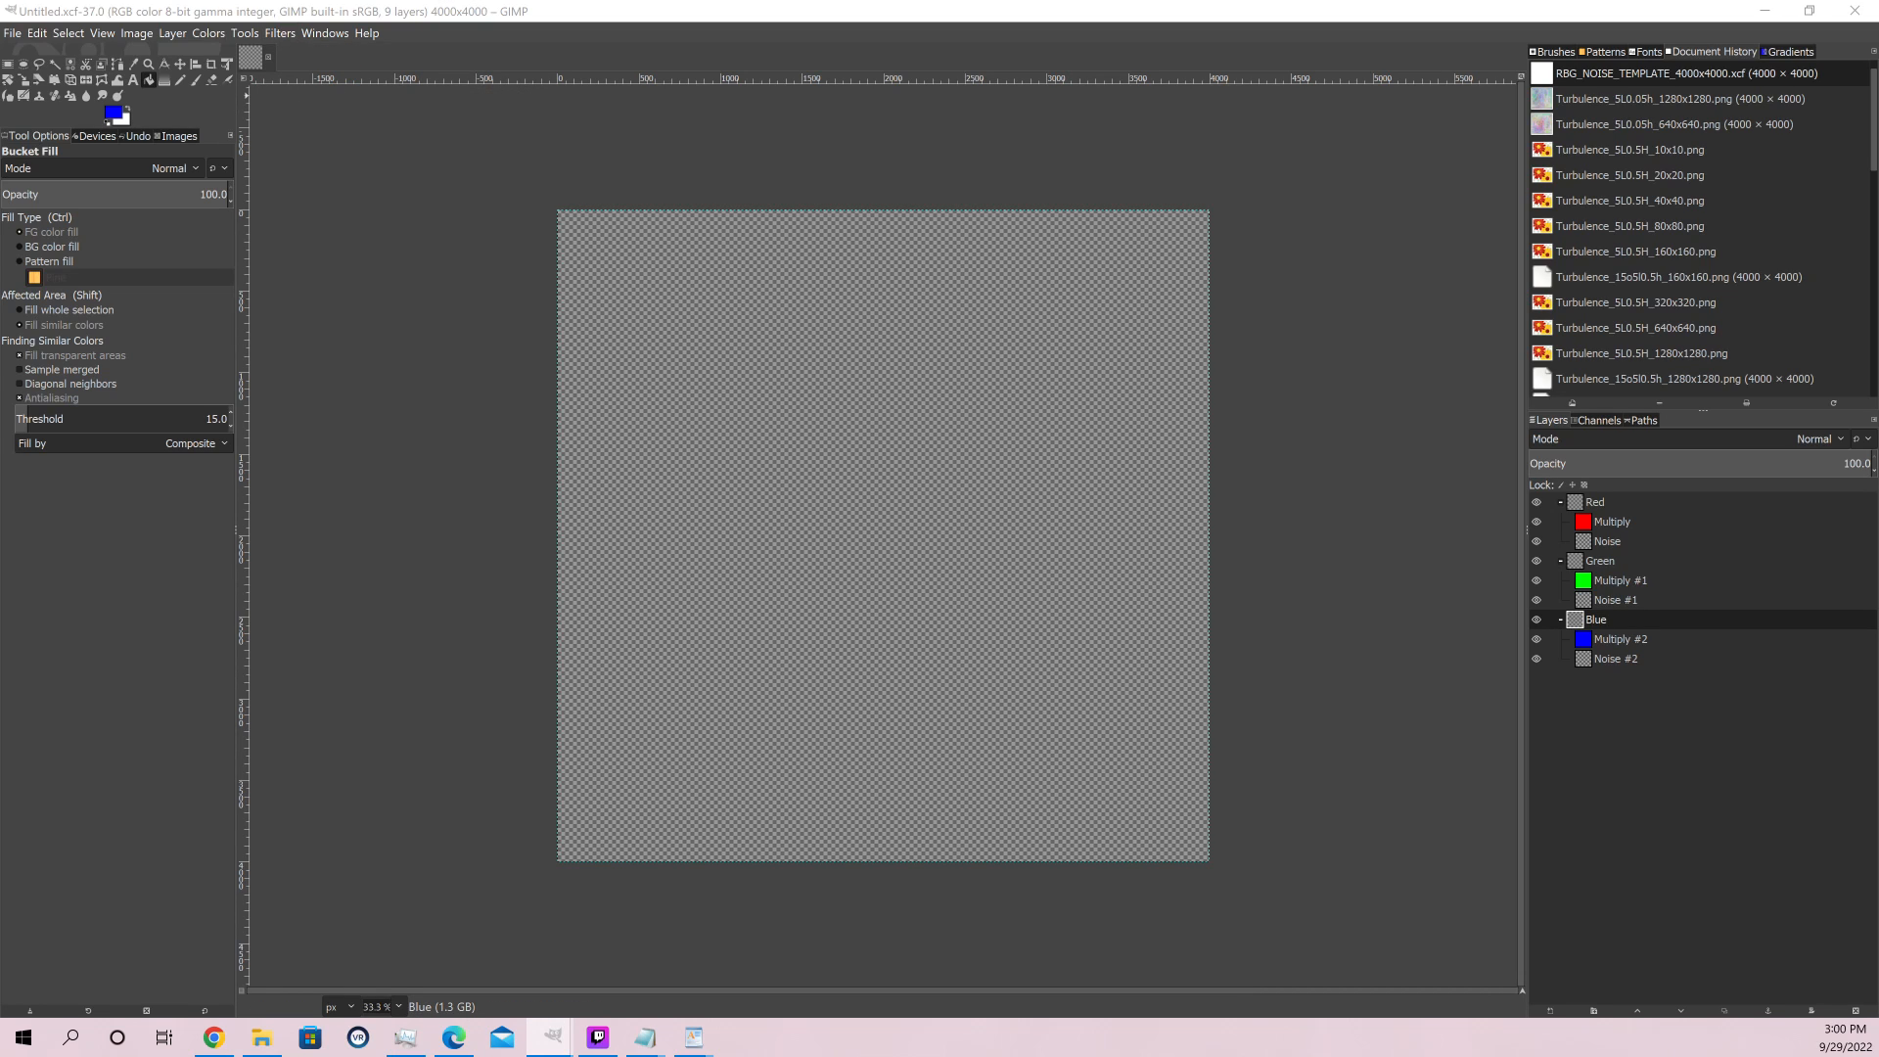
drag(482, 401, 1385, 440)
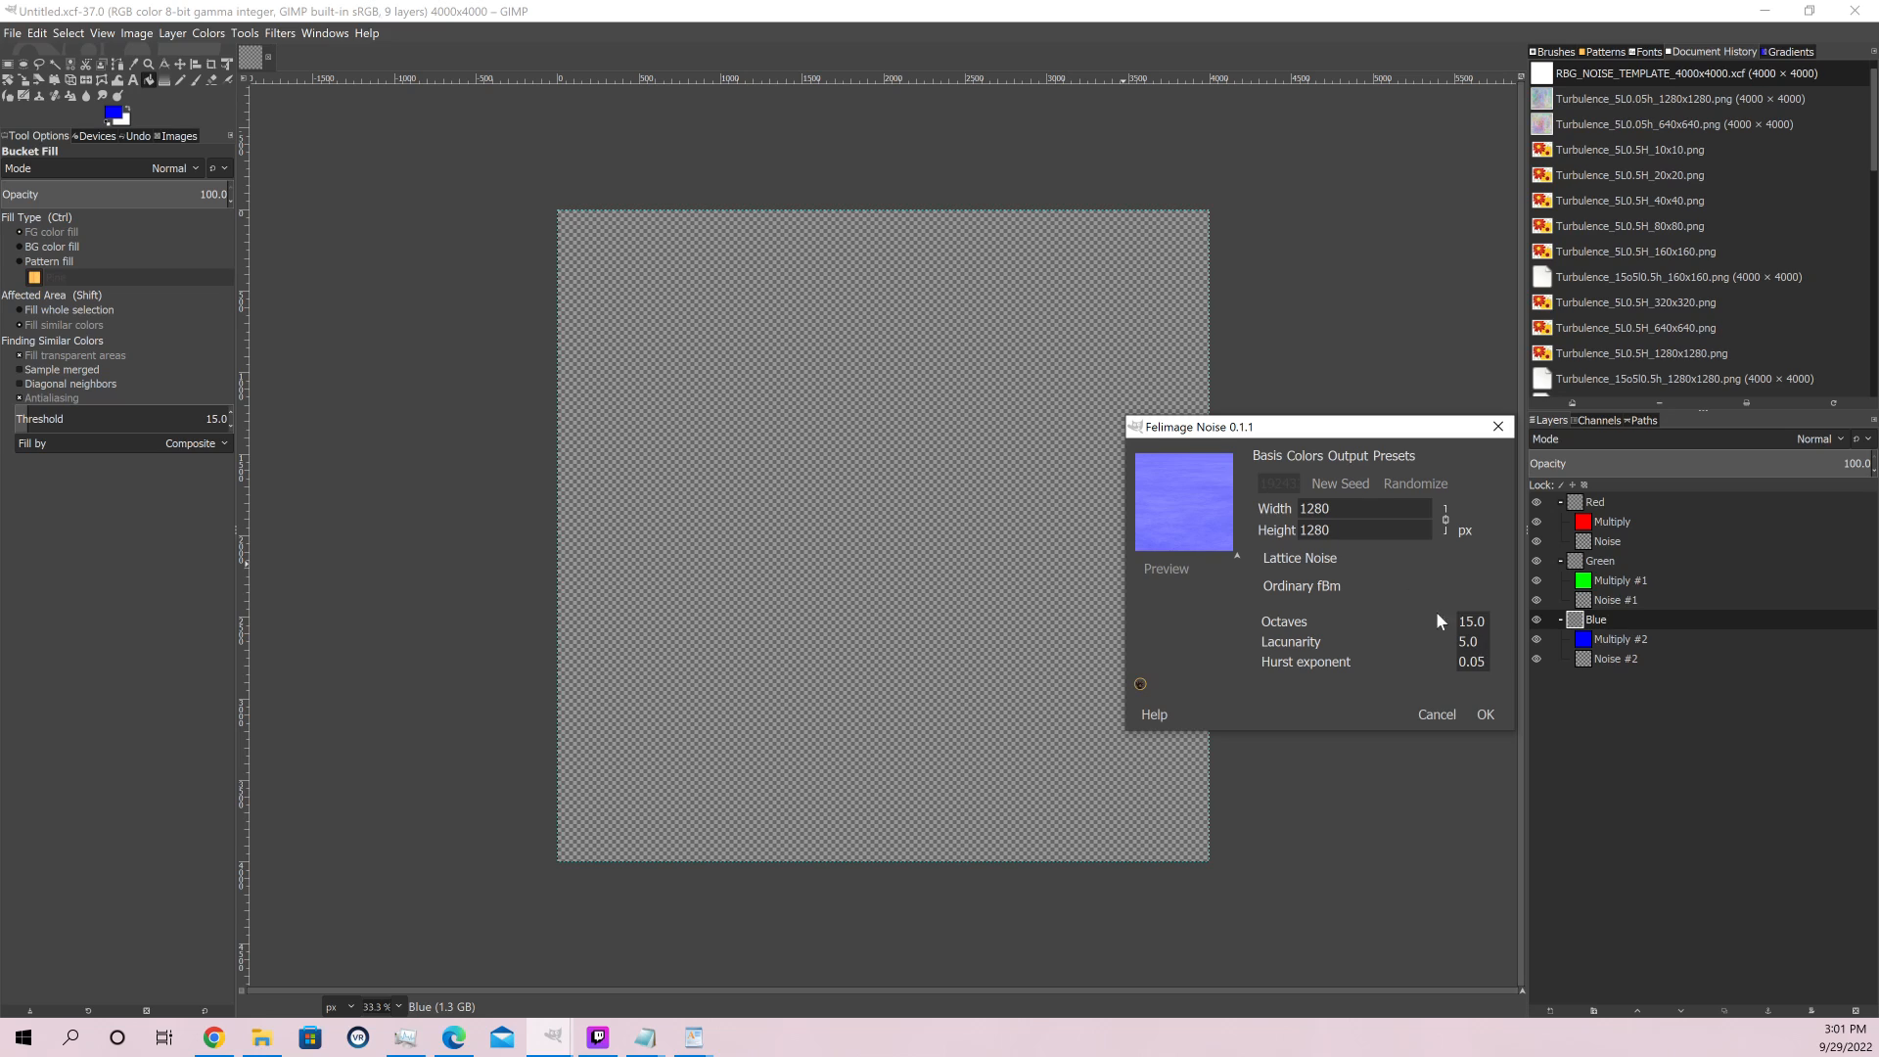
drag(1331, 433, 1265, 534)
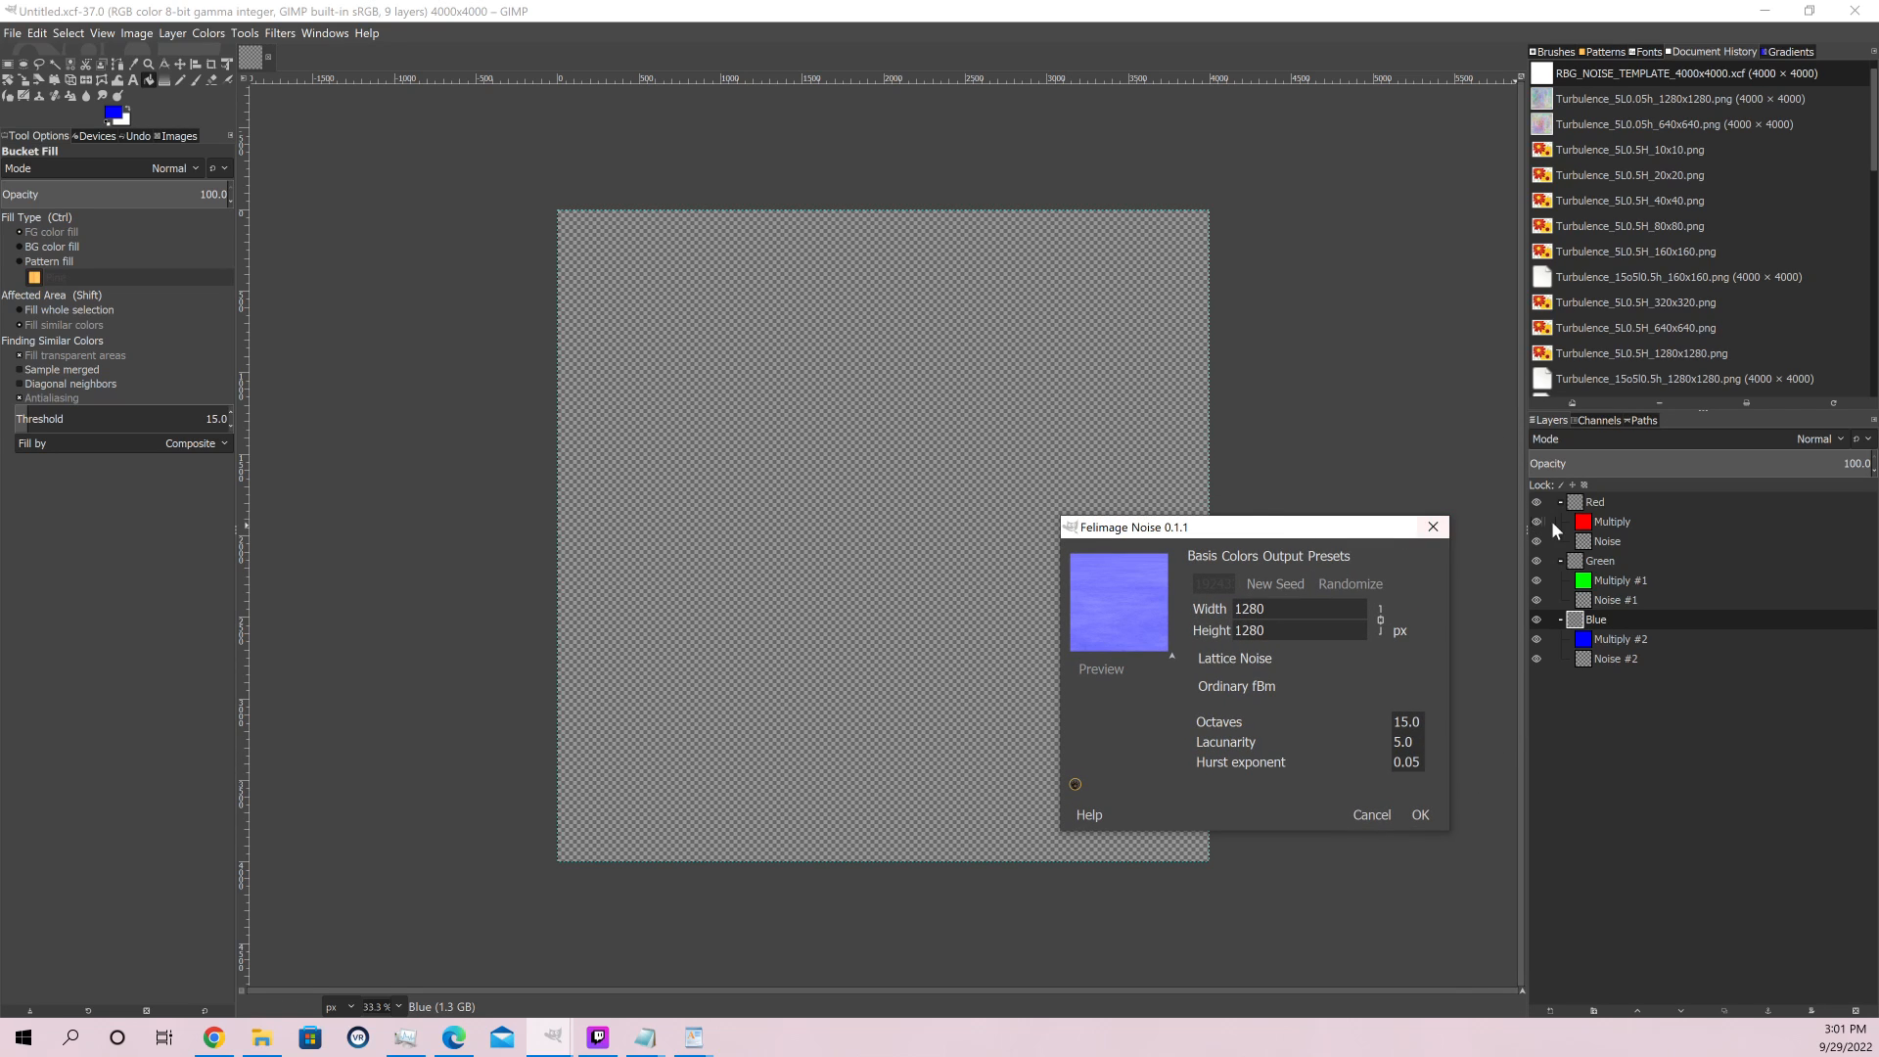
click(1433, 527)
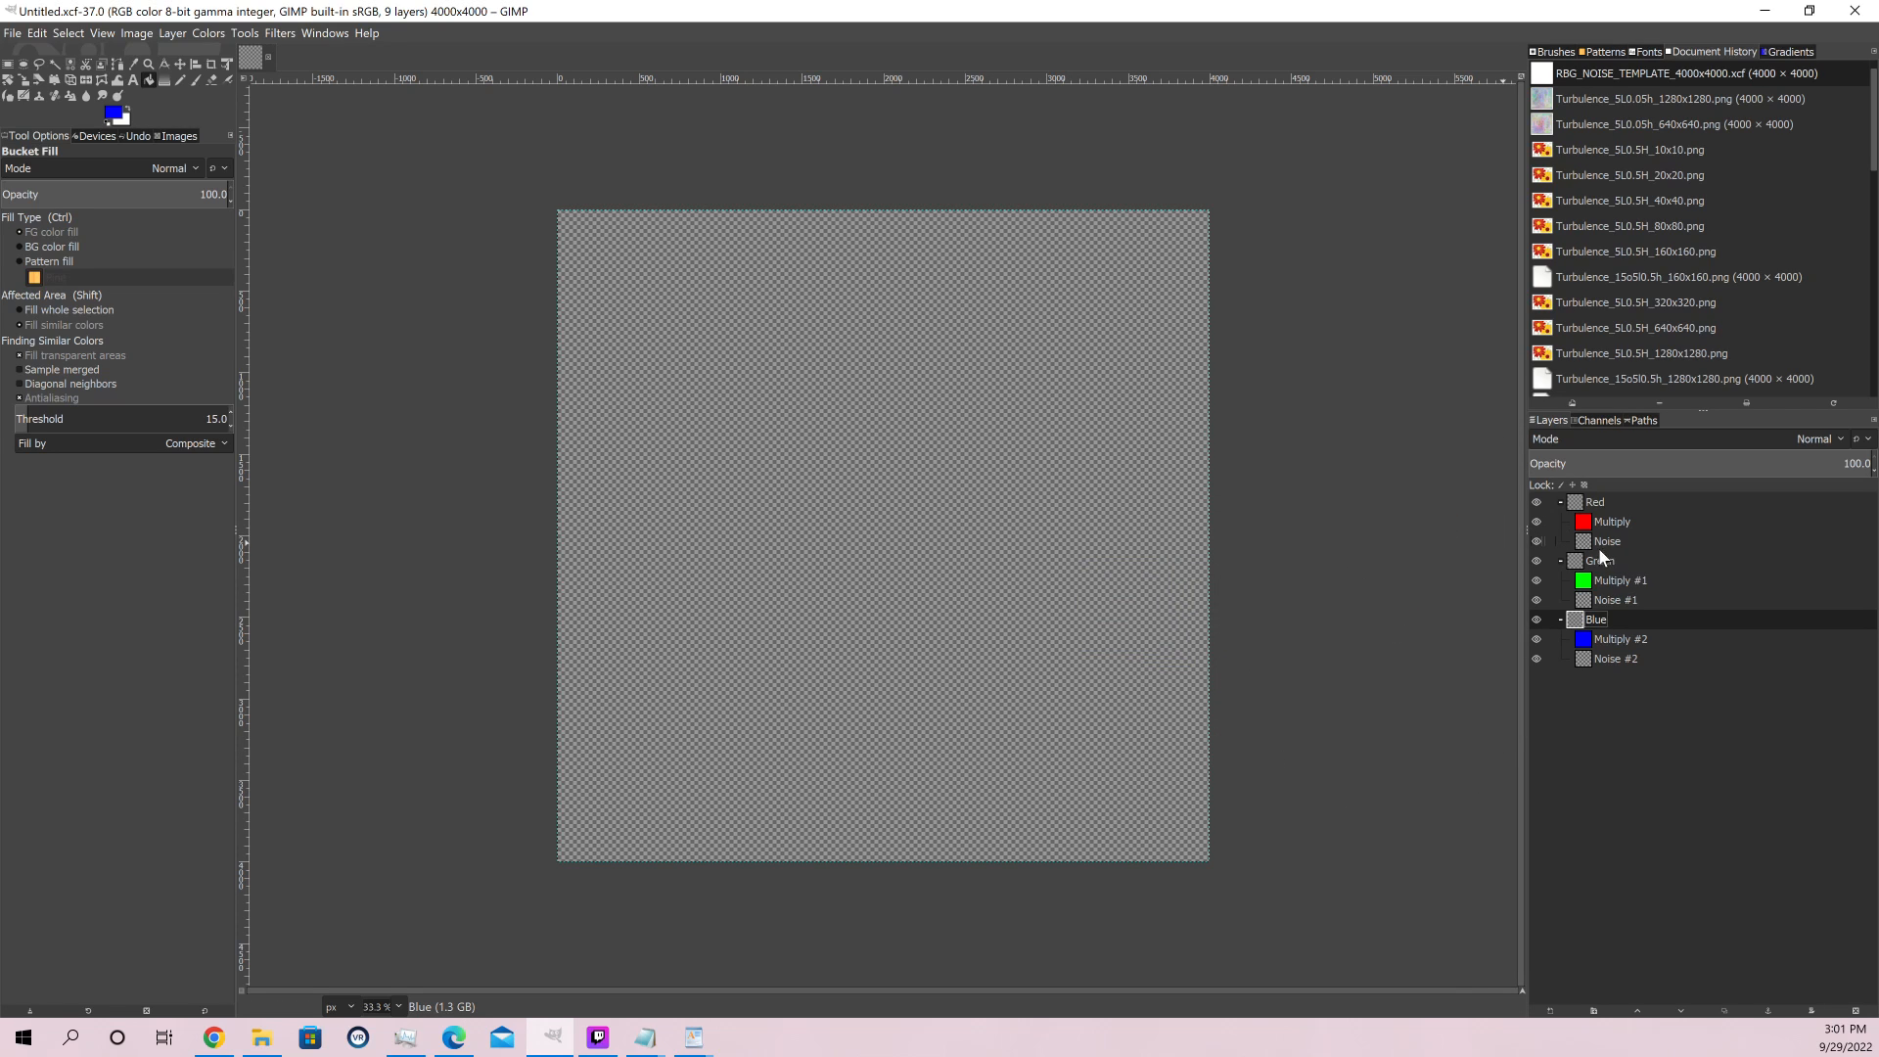
Make the Noise layer inside the Red group the active layer
click(1602, 543)
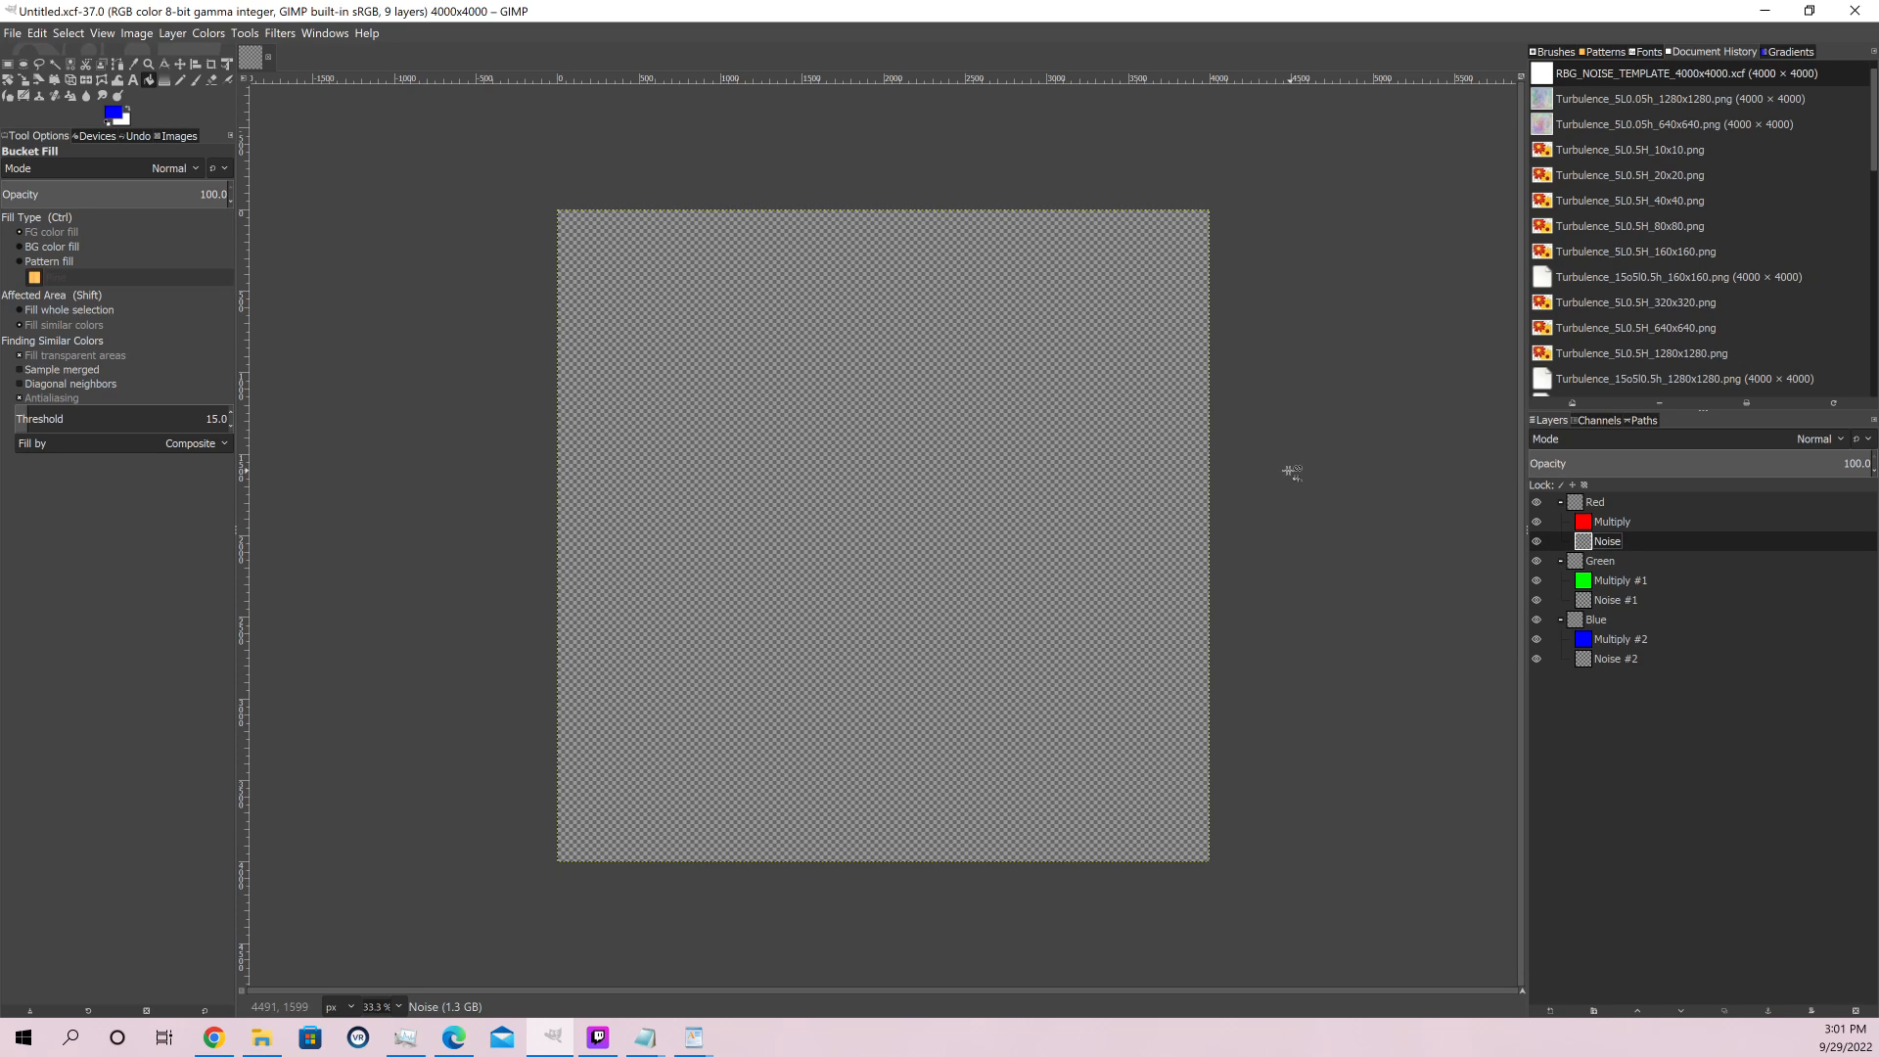
click(281, 33)
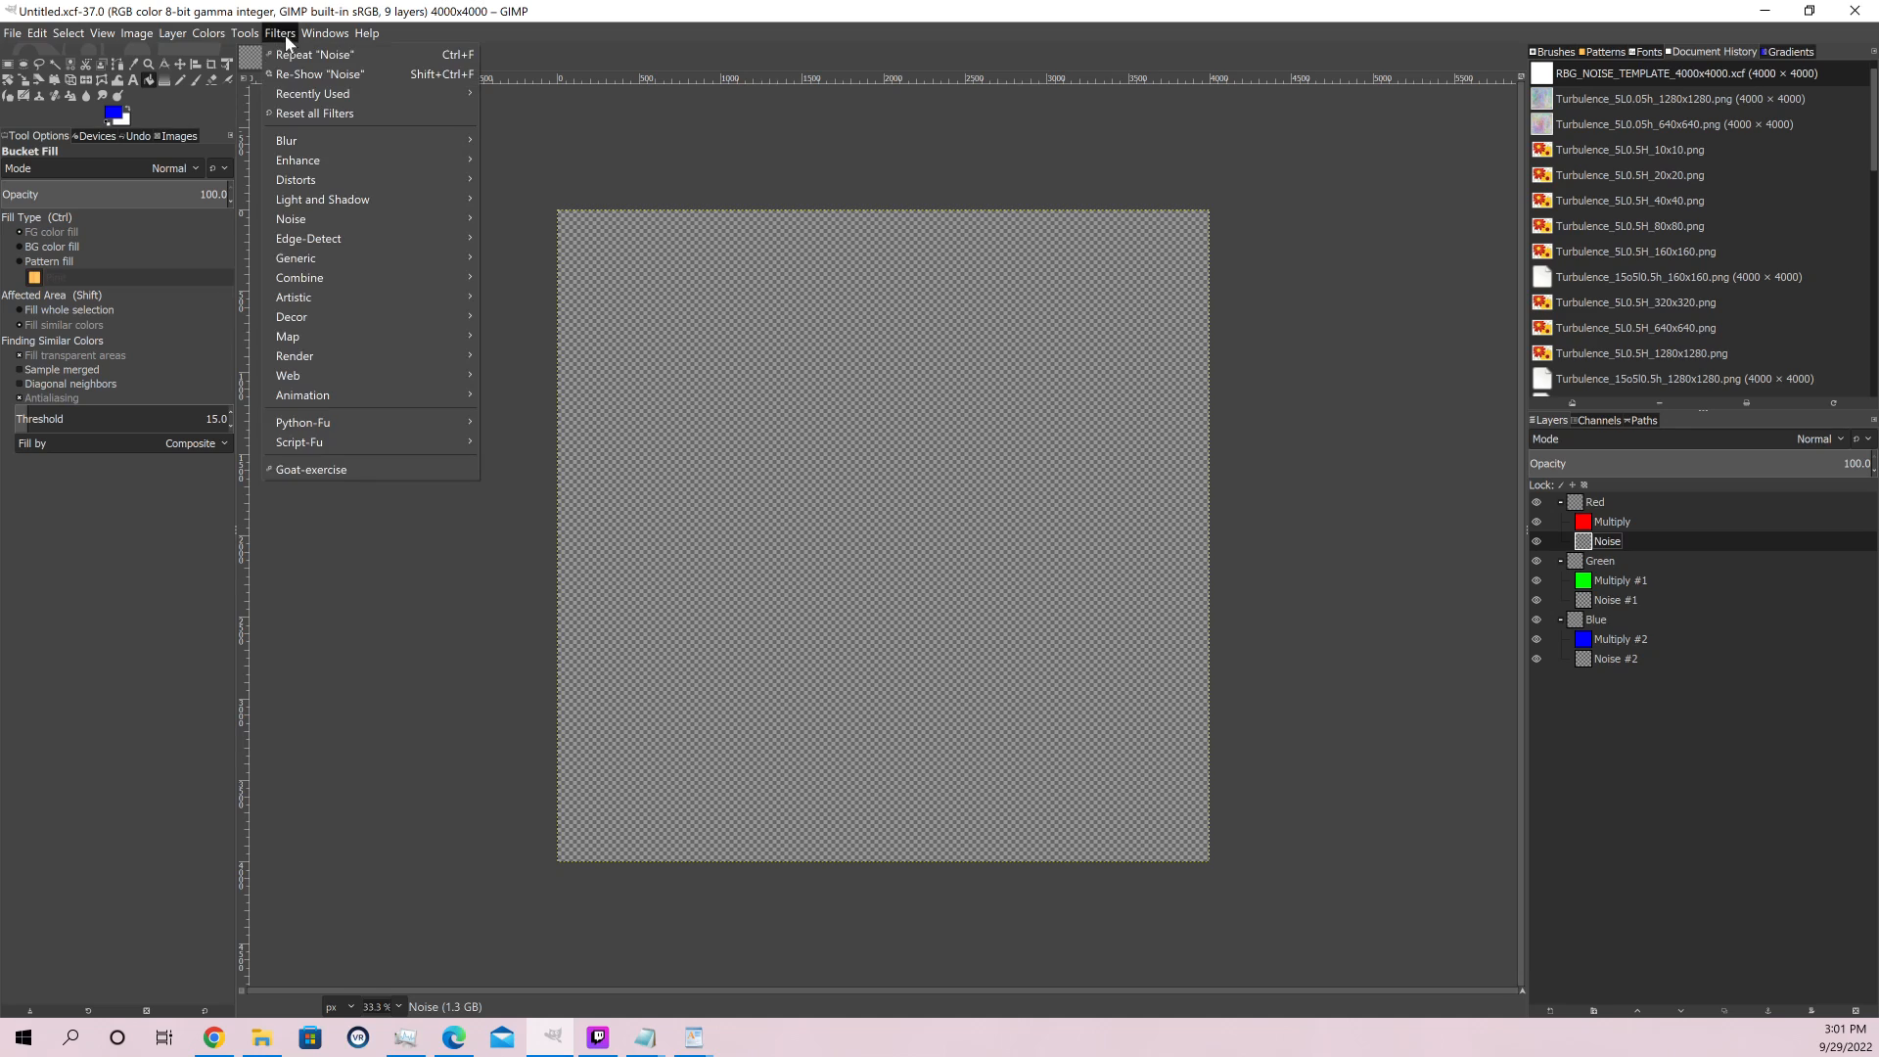
click(337, 74)
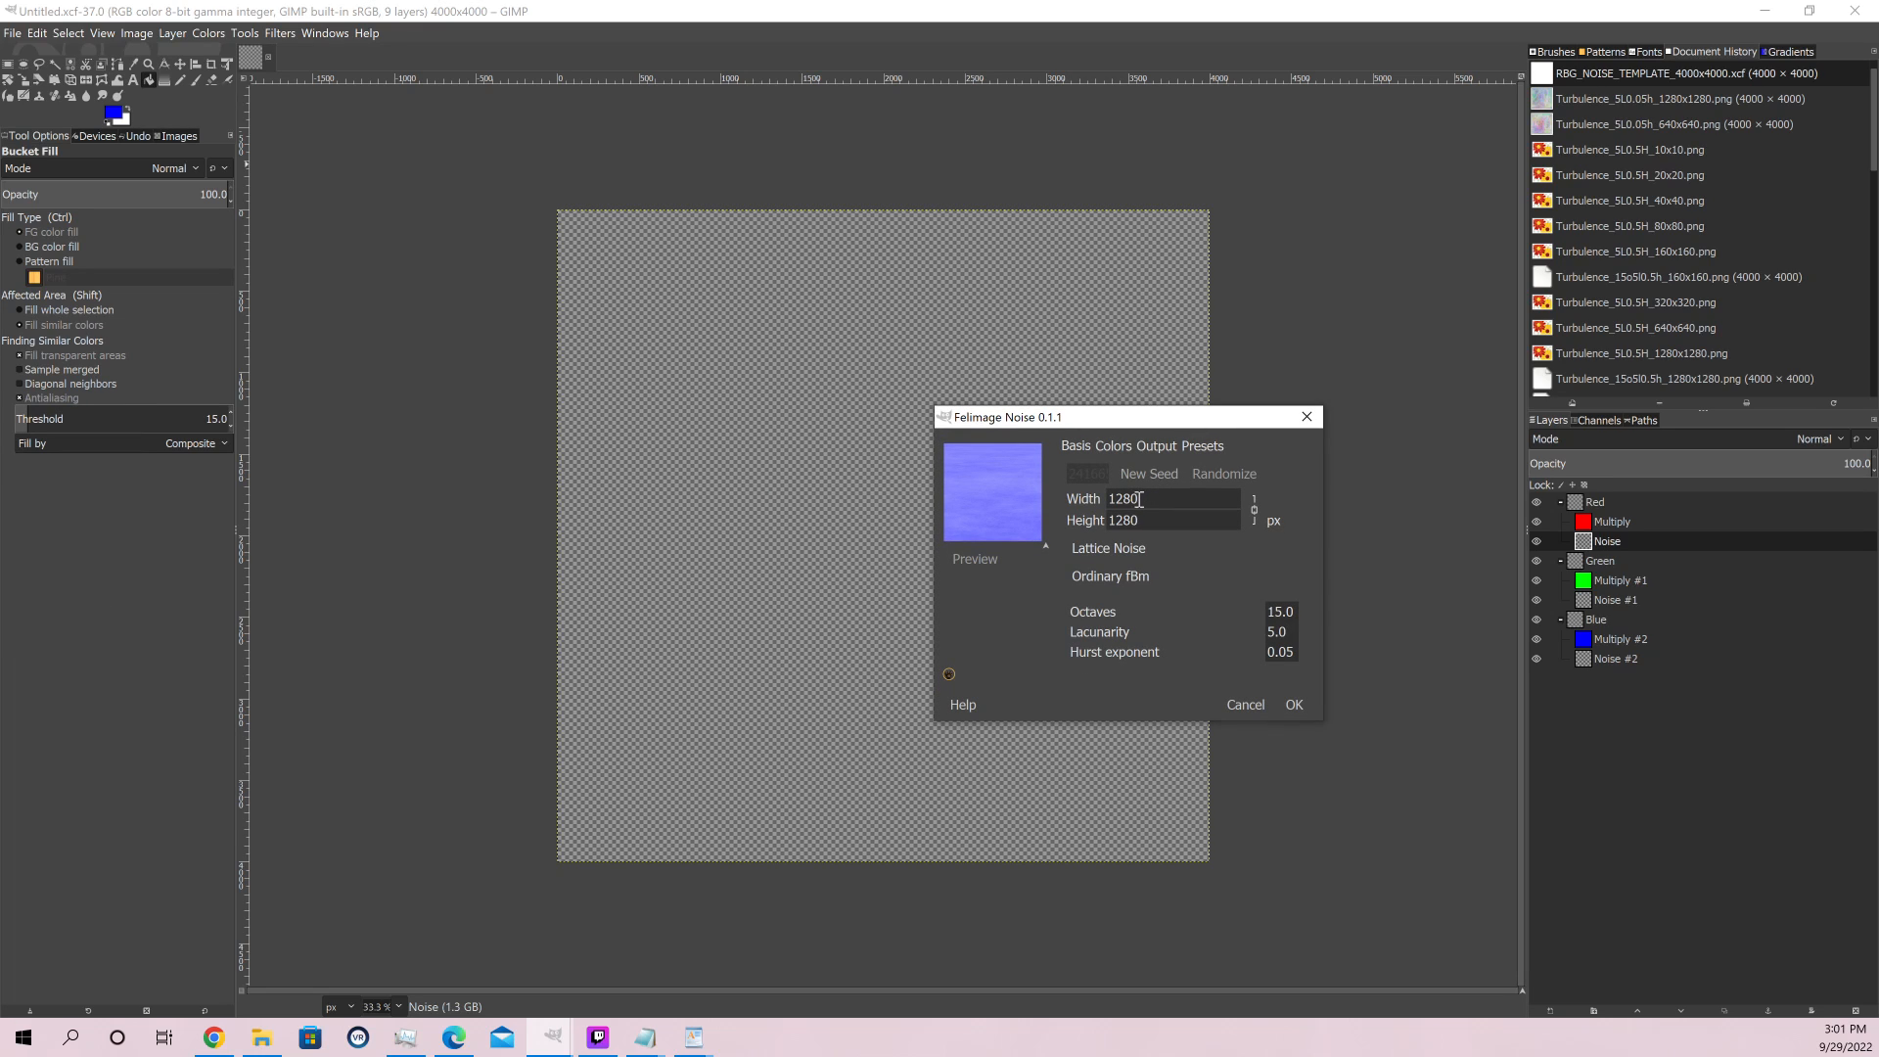
double_click(1135, 504)
text(10)
click(1161, 517)
click(1244, 705)
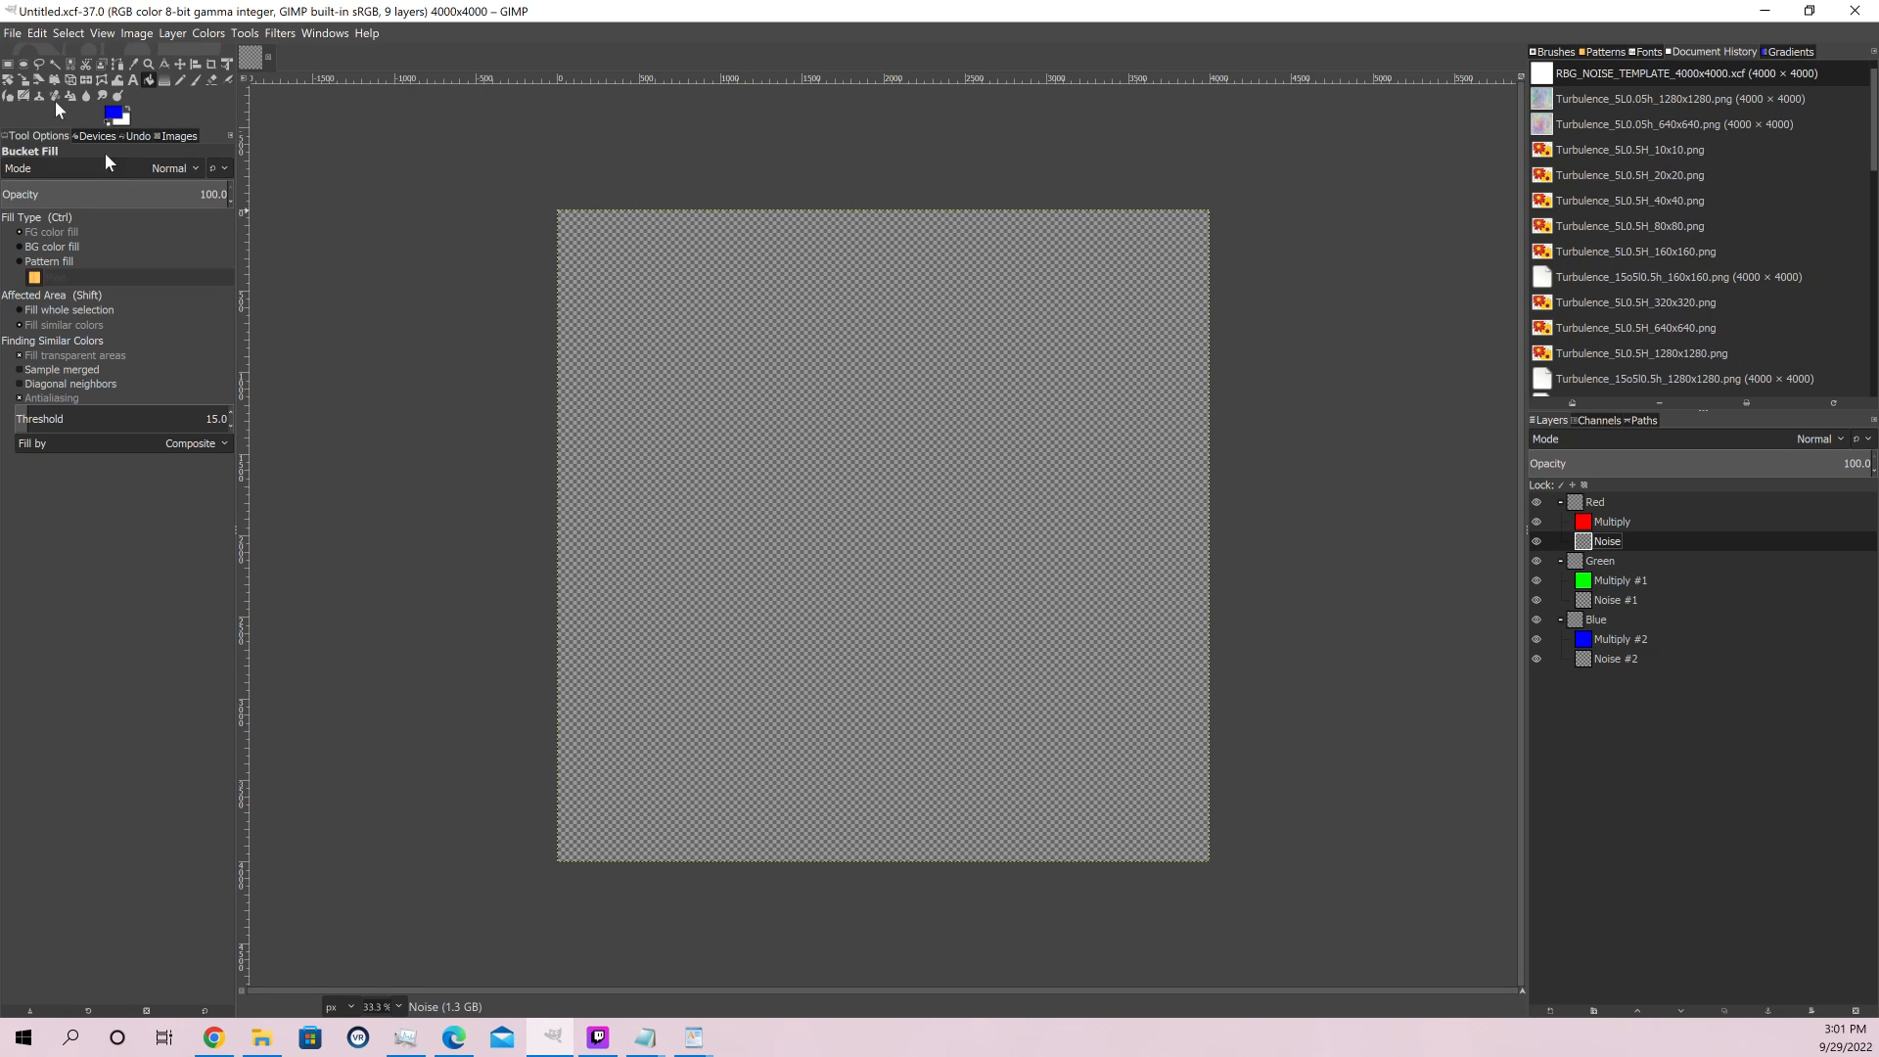
Set the foreground colour to black
click(113, 114)
drag(86, 321, 441, 680)
click(235, 487)
Reopen the Felimage Noise filter for the Red group's Noise layer and set its width and height to 10 px
click(280, 33)
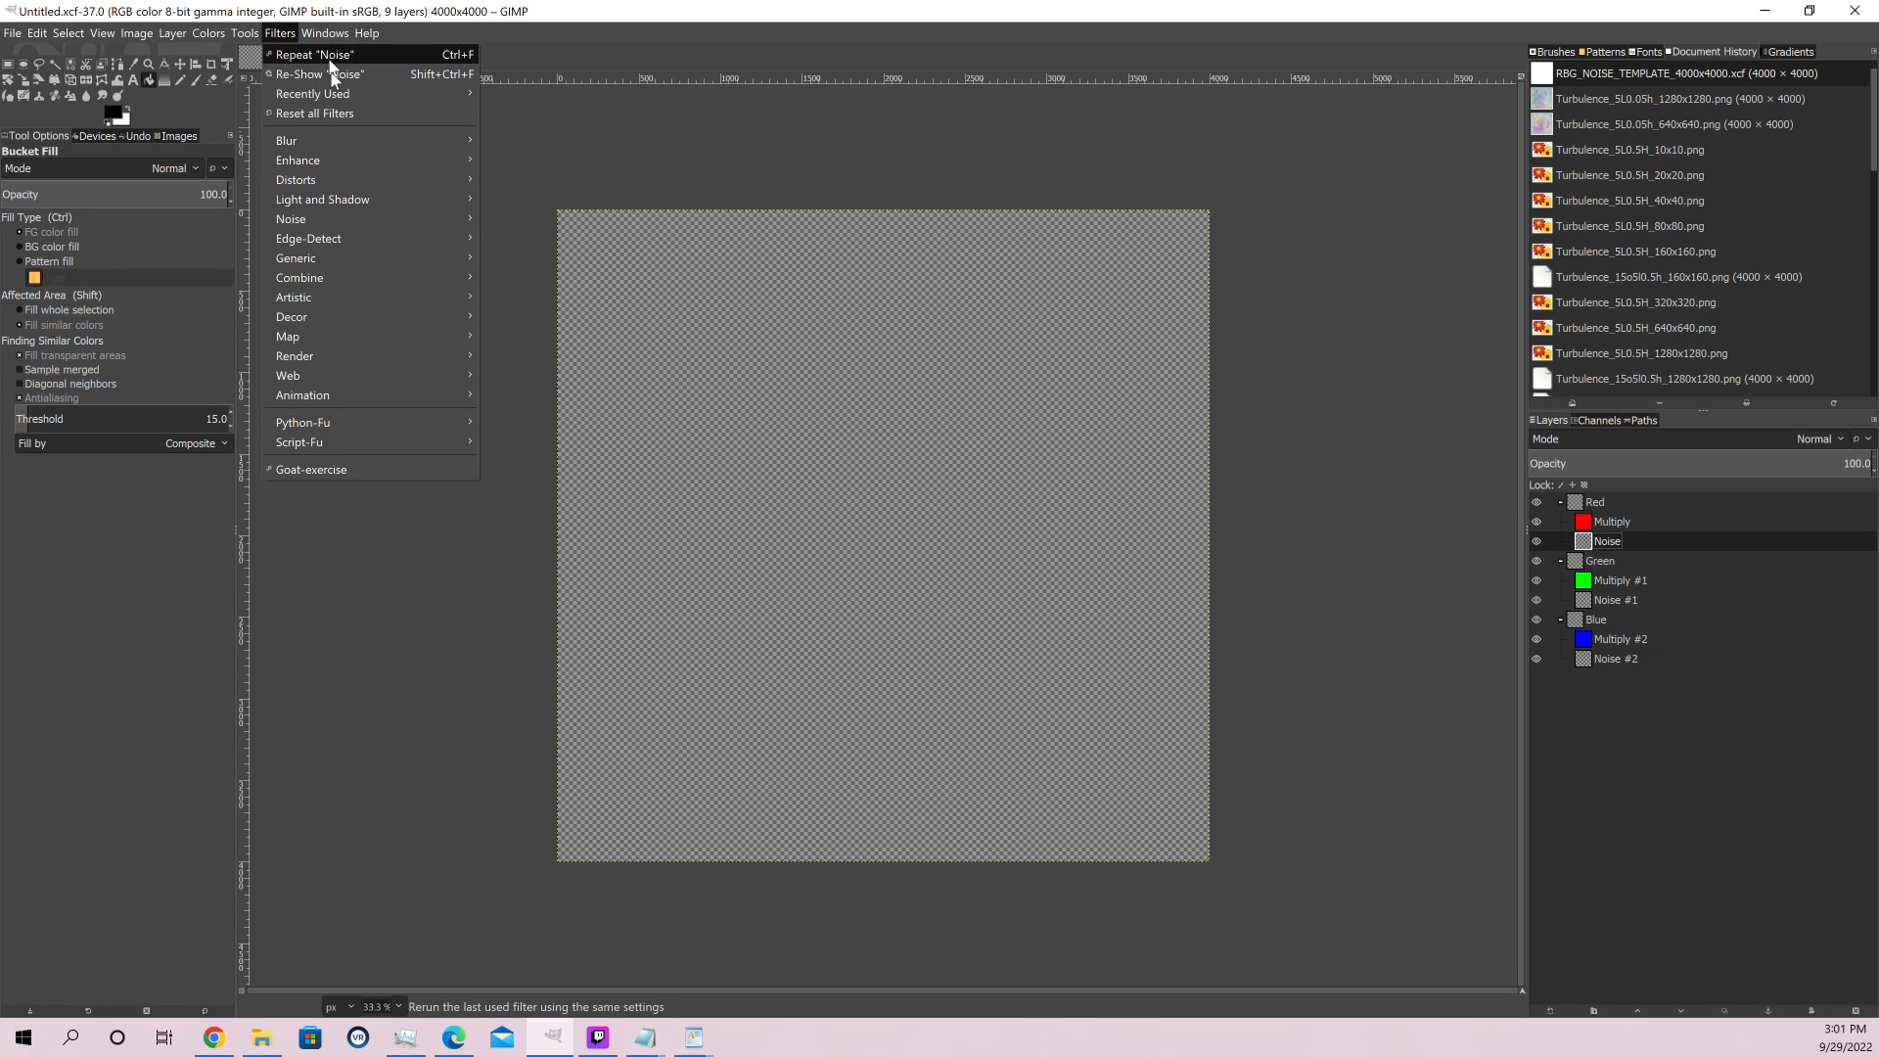
click(330, 59)
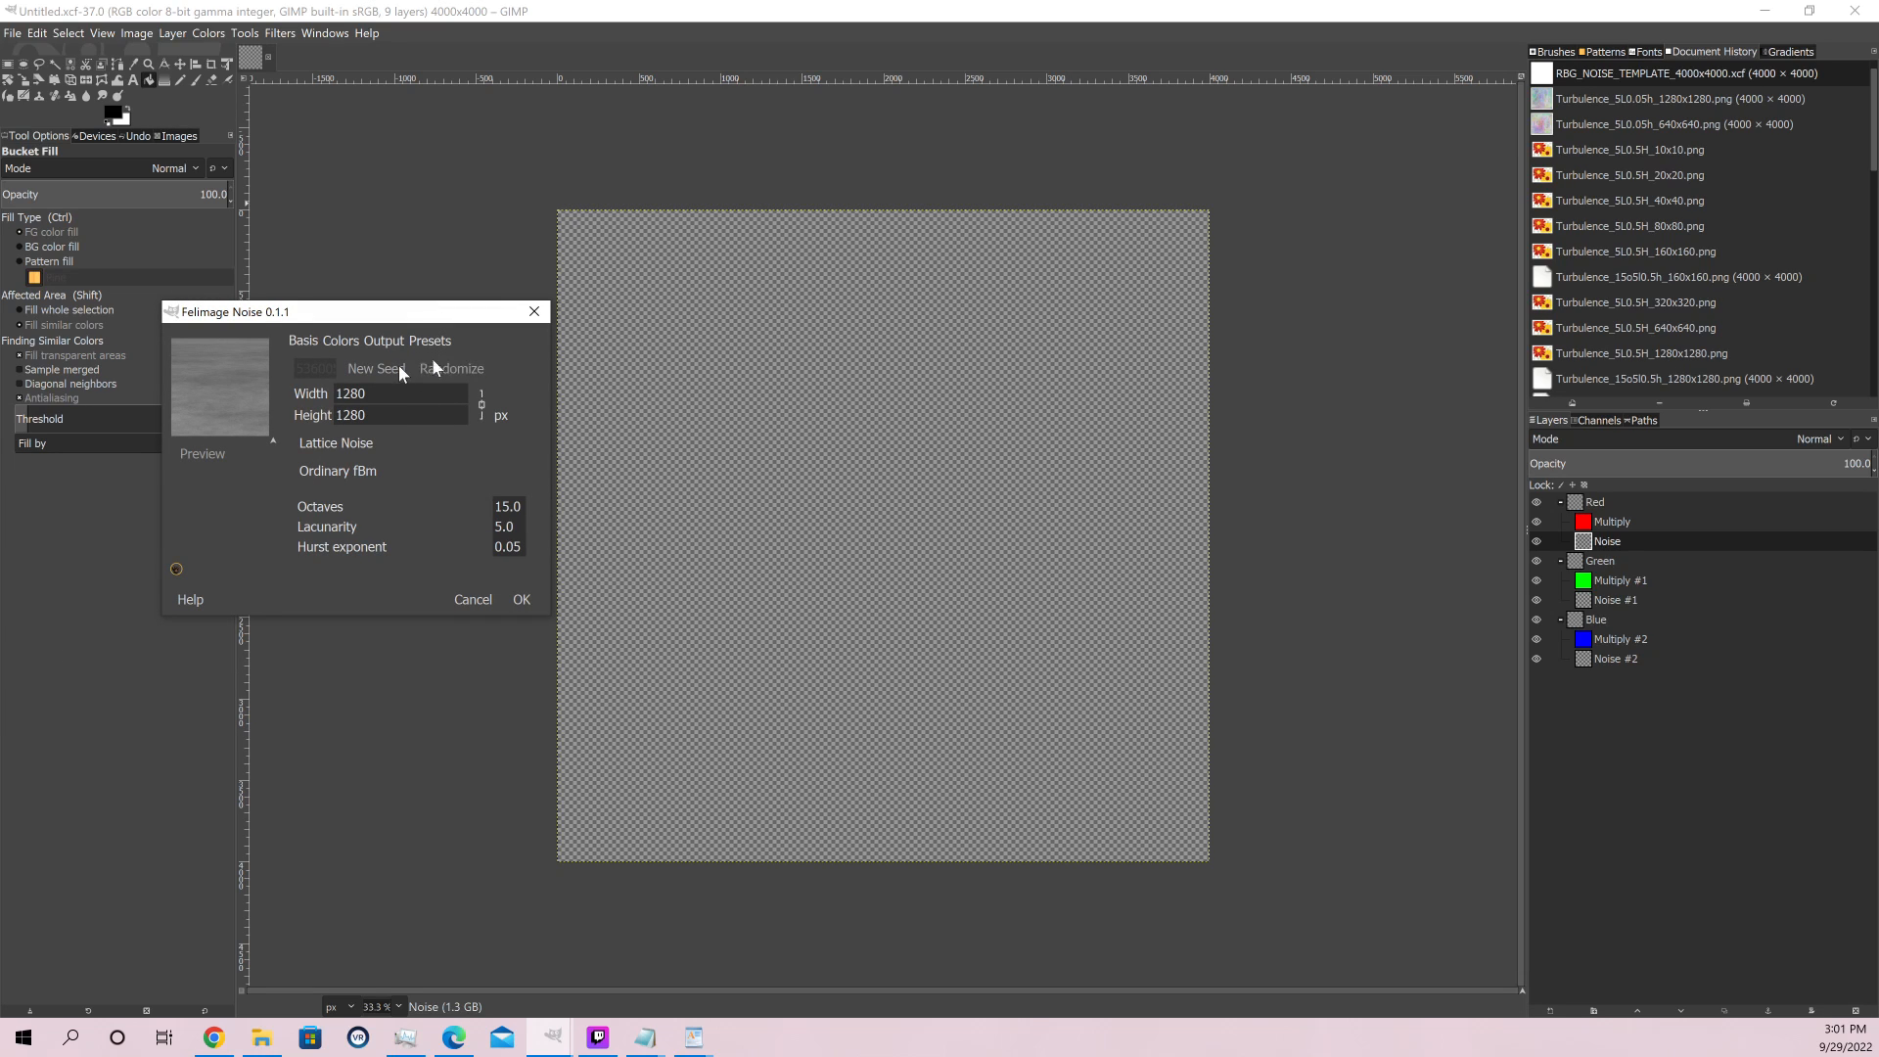
double_click(364, 393)
text(10)
key(Tab)
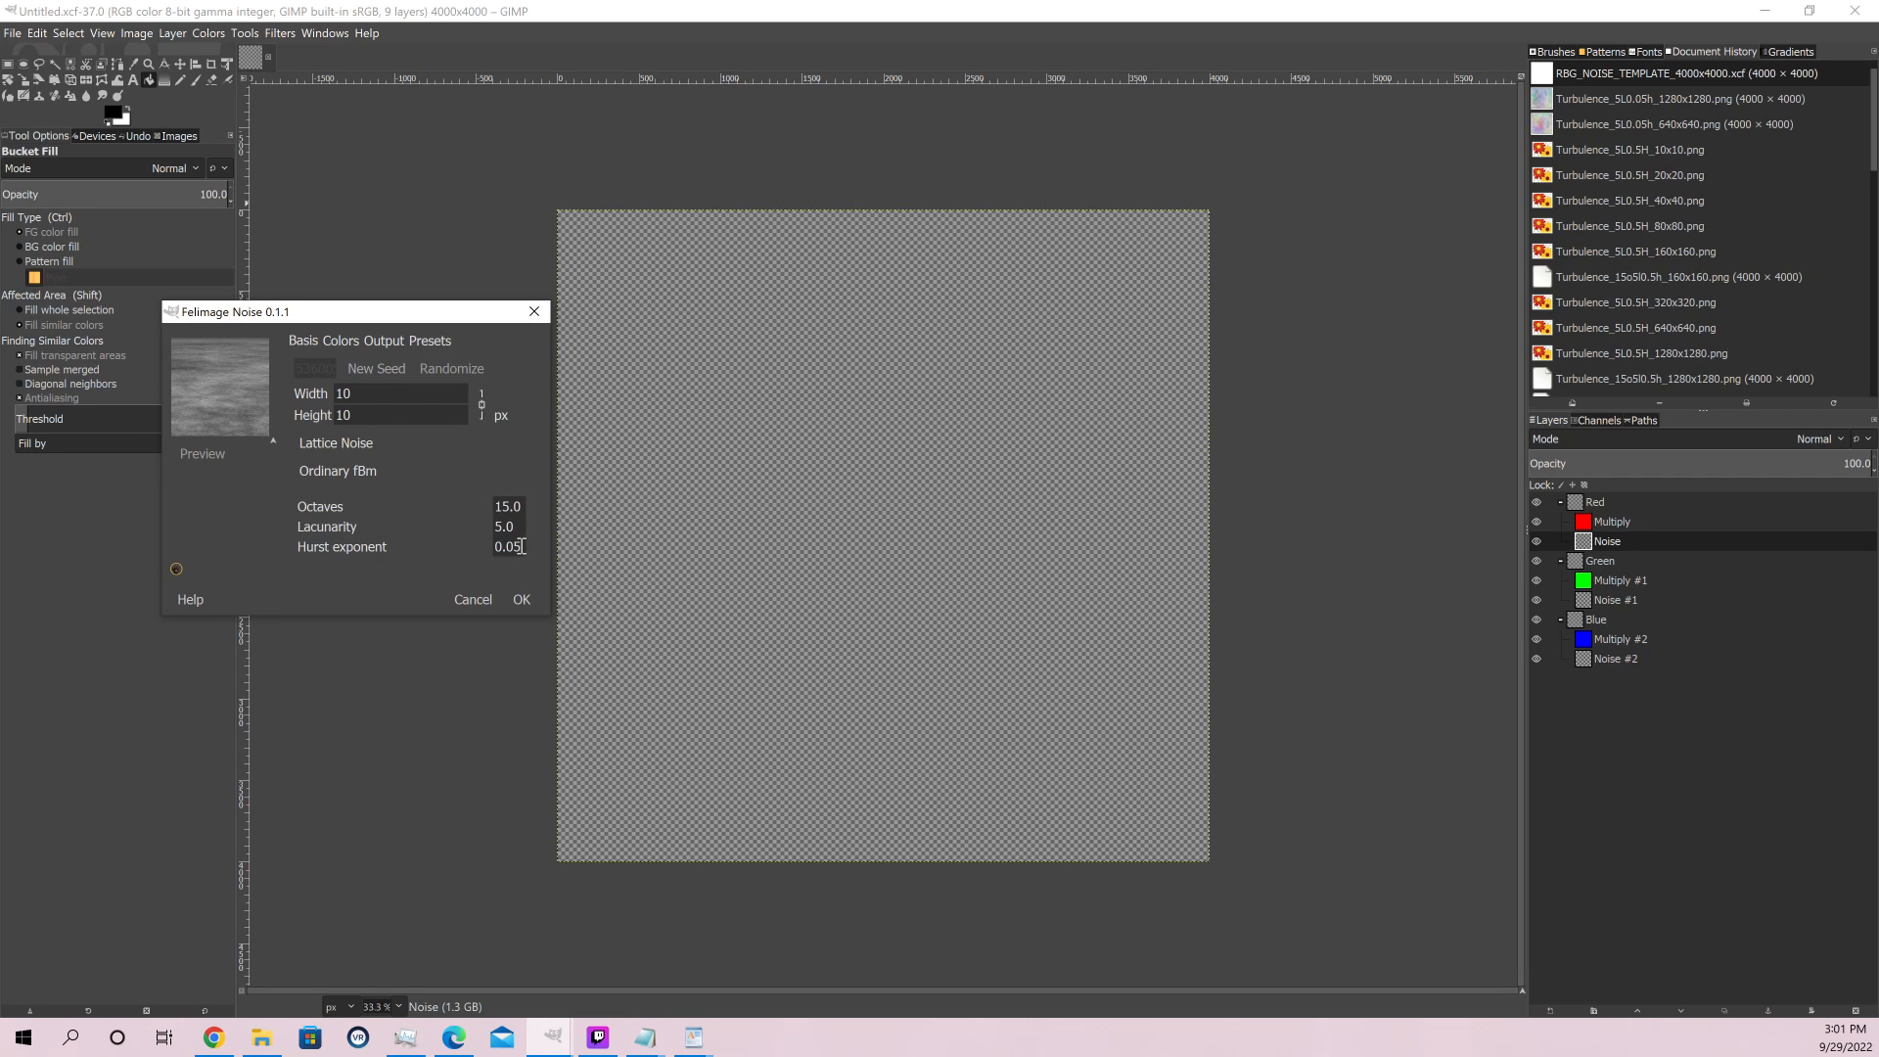
Check the Felimage output mapping, colour and basis settings, and render the noise on the Red group's Noise layer
click(385, 340)
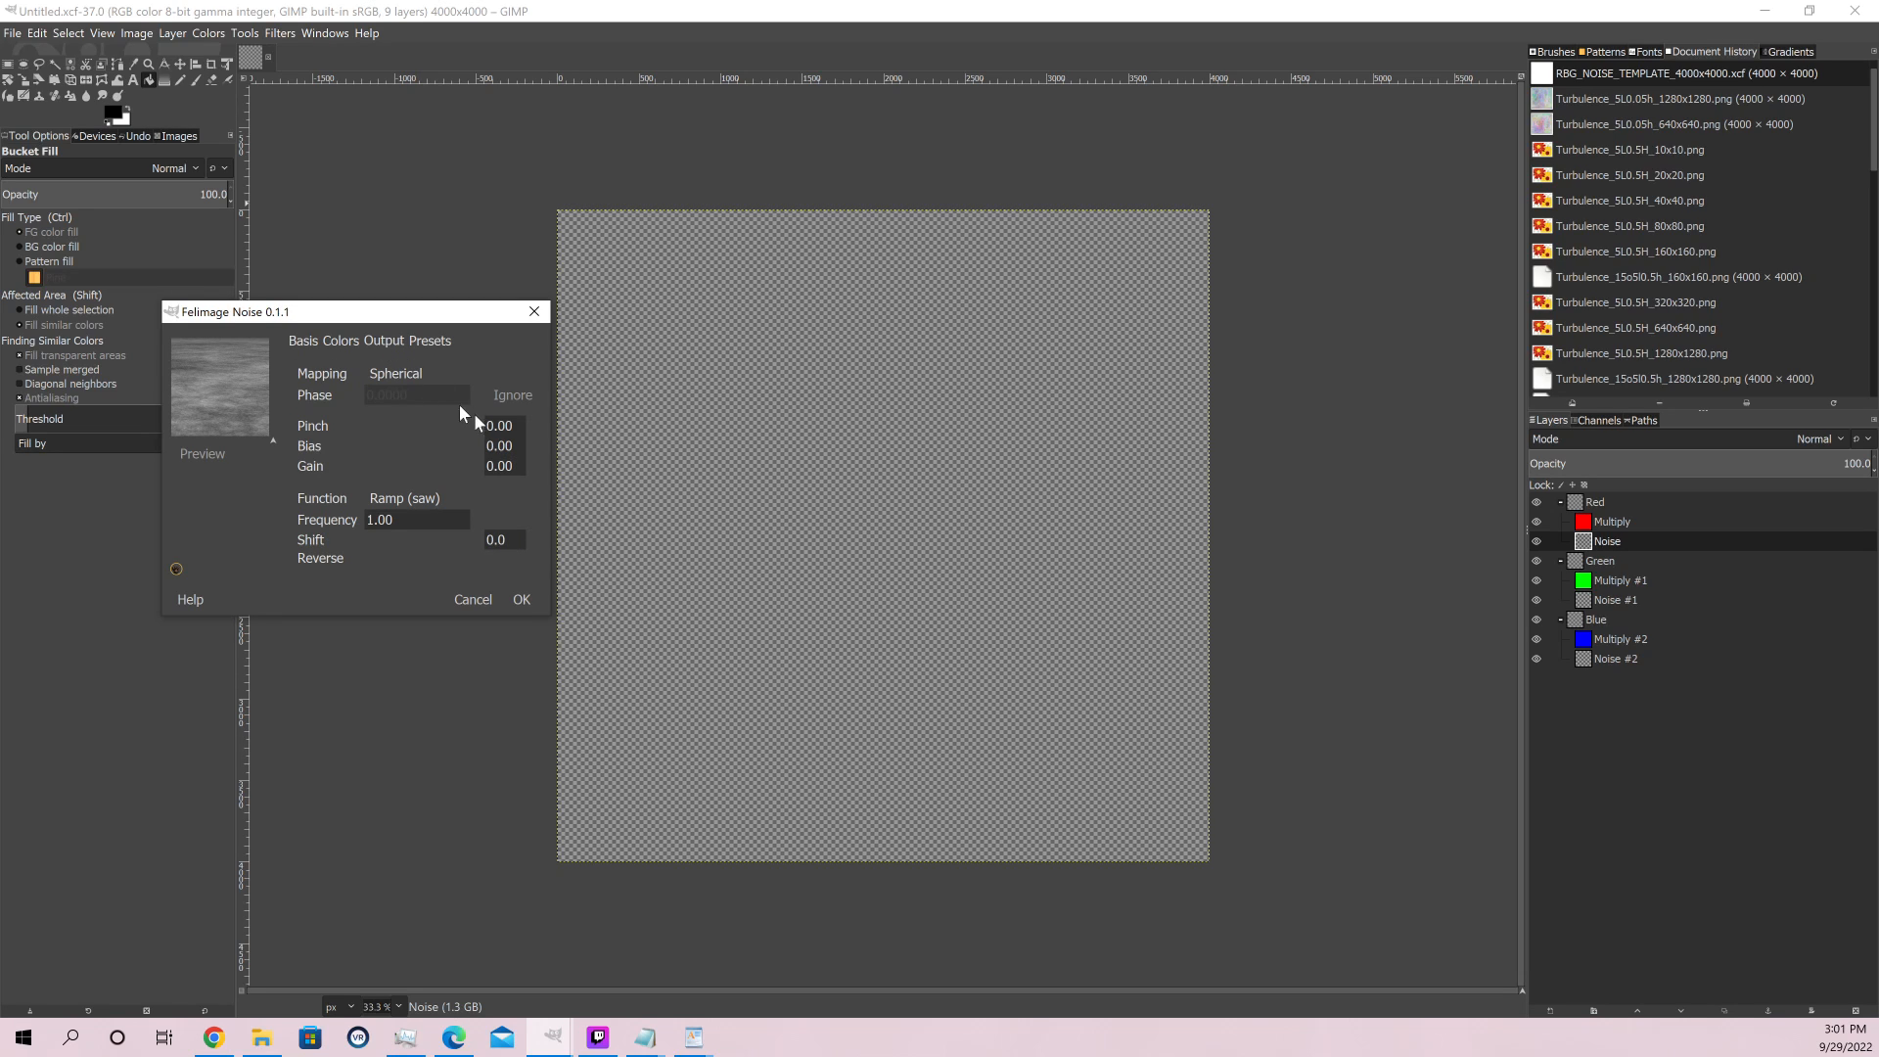
click(391, 373)
click(331, 342)
click(290, 342)
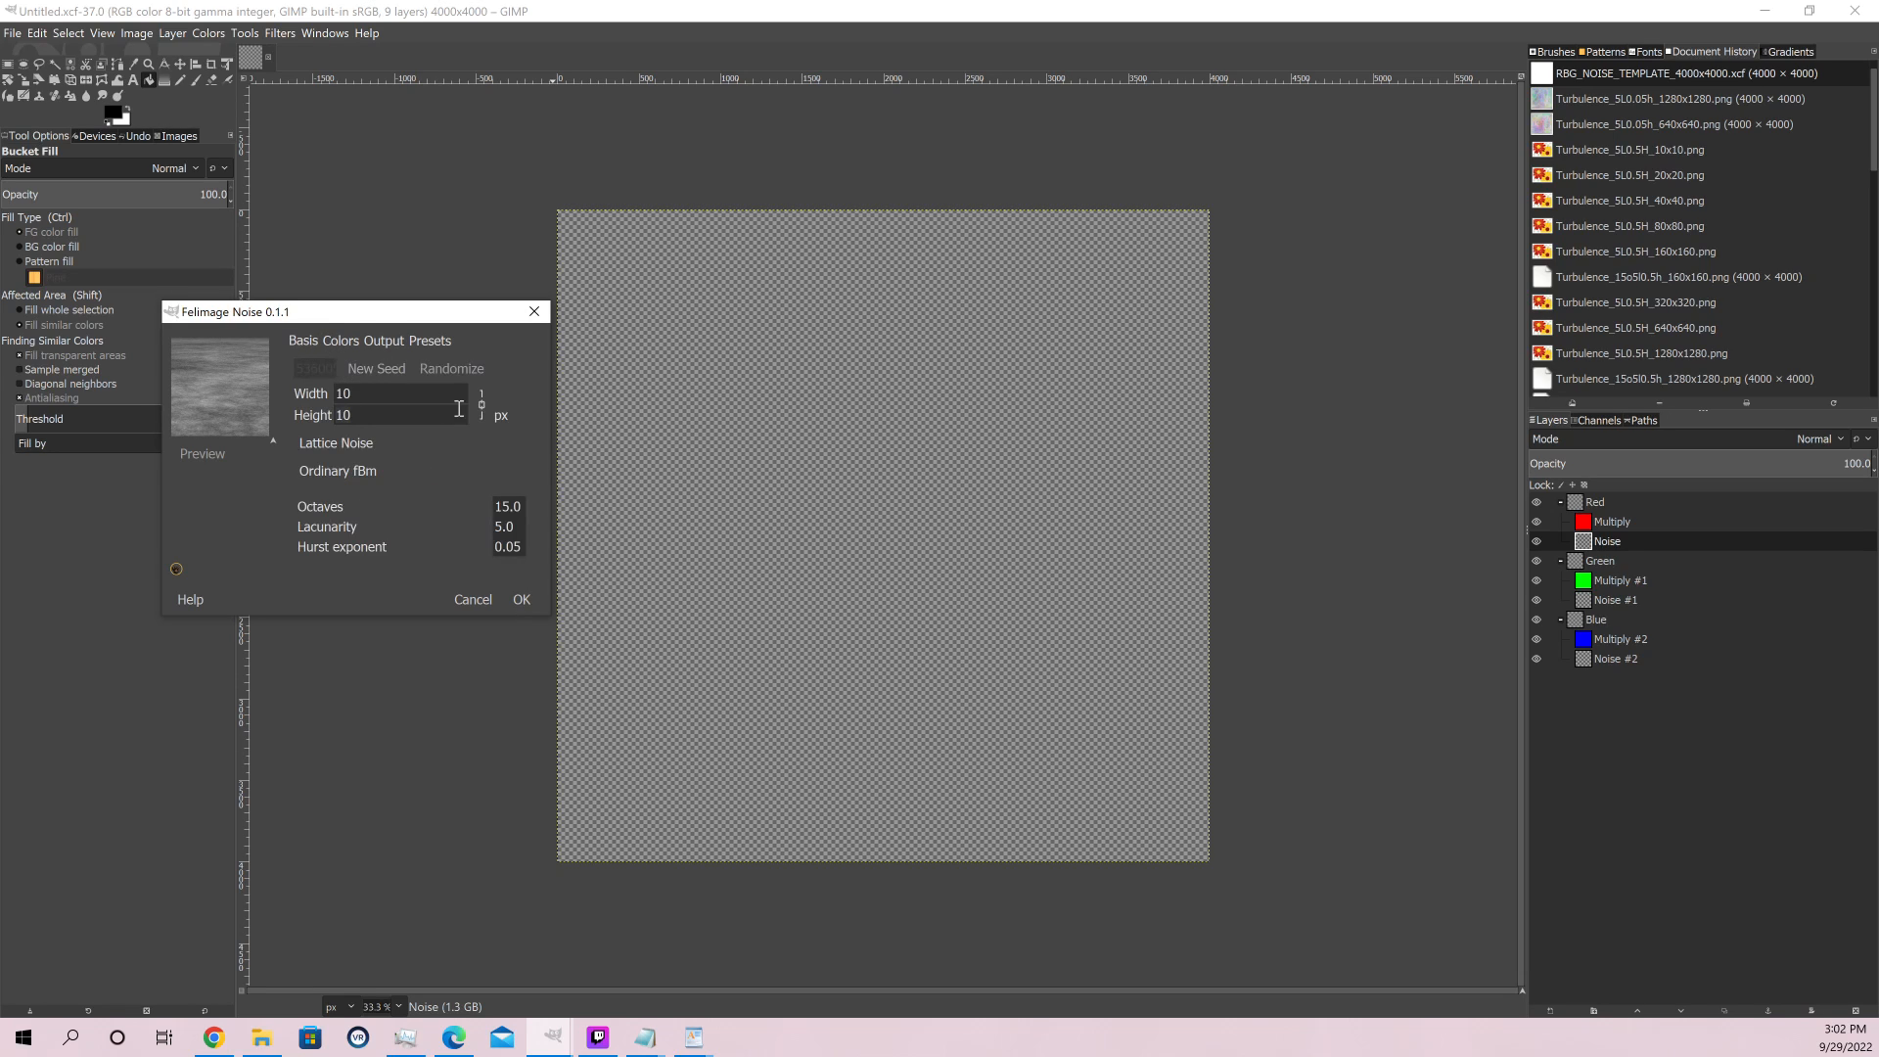
click(520, 601)
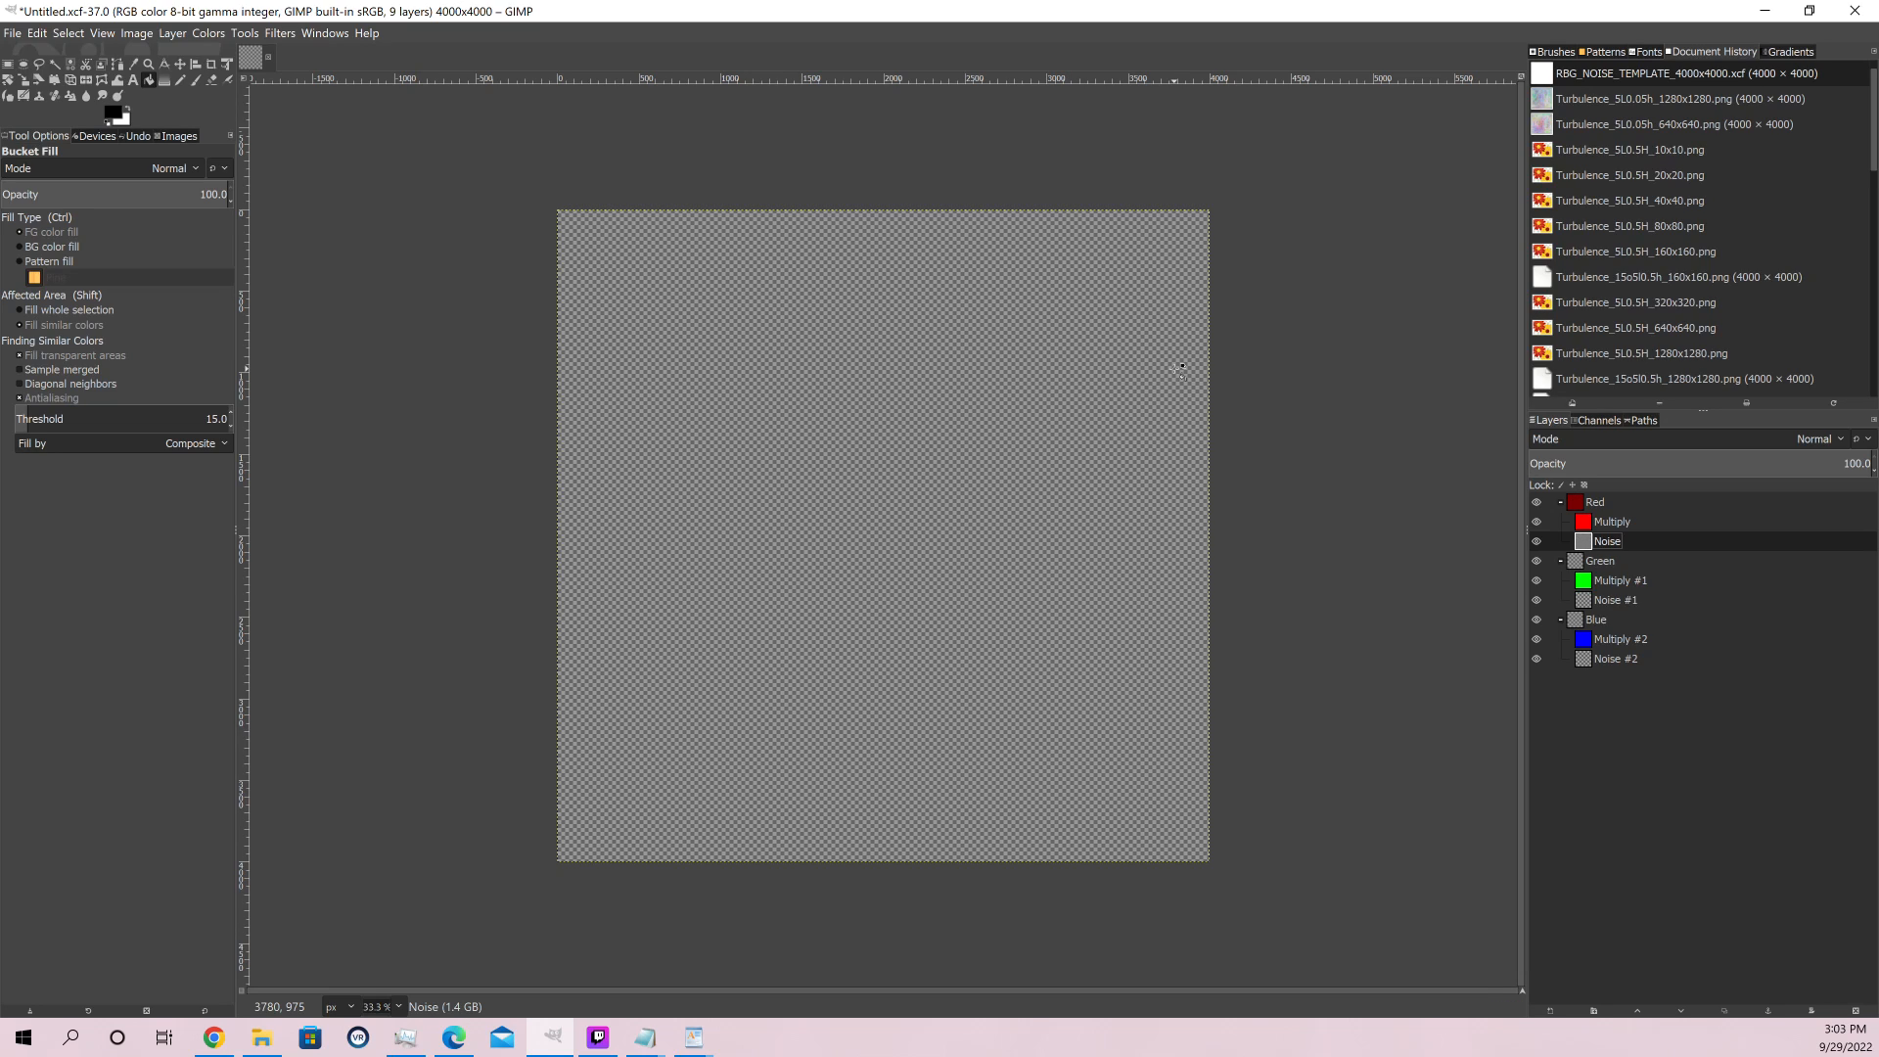
Hide the Green and Blue groups to examine the red noise alone, and show both groups again
click(1537, 561)
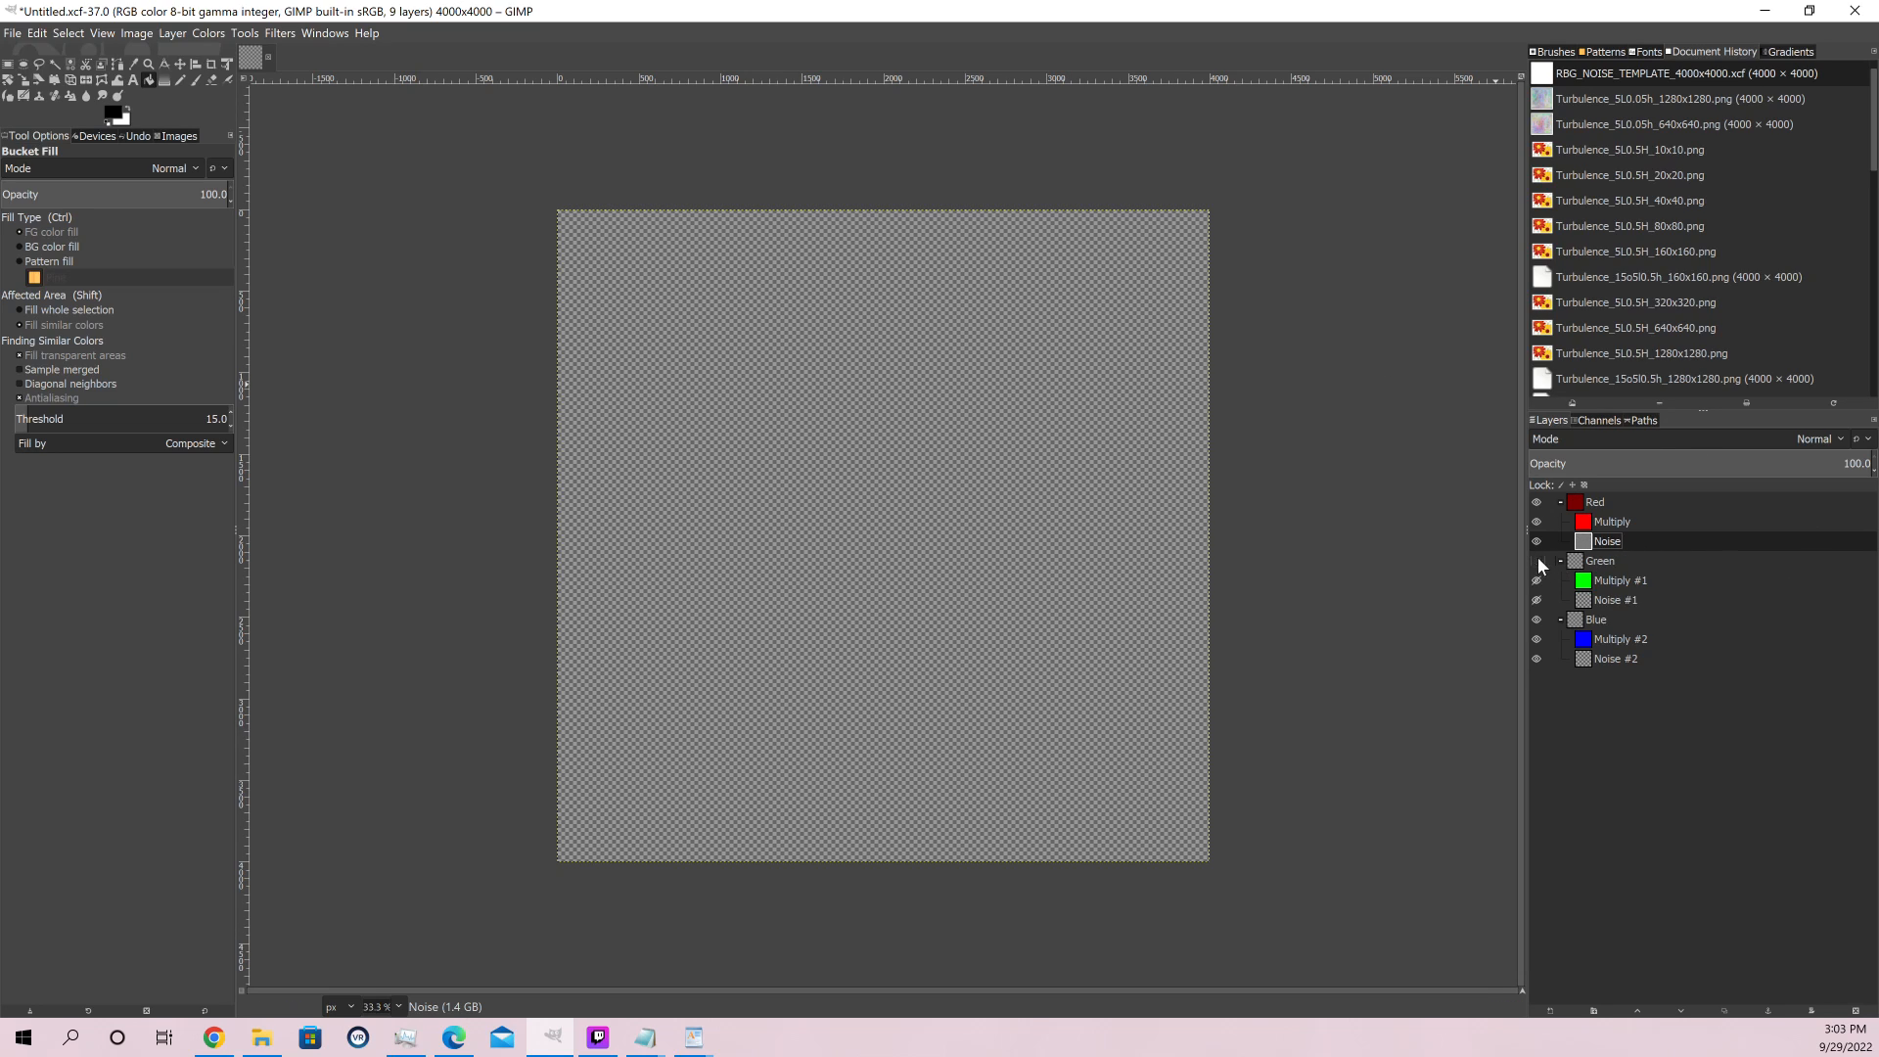
click(1536, 618)
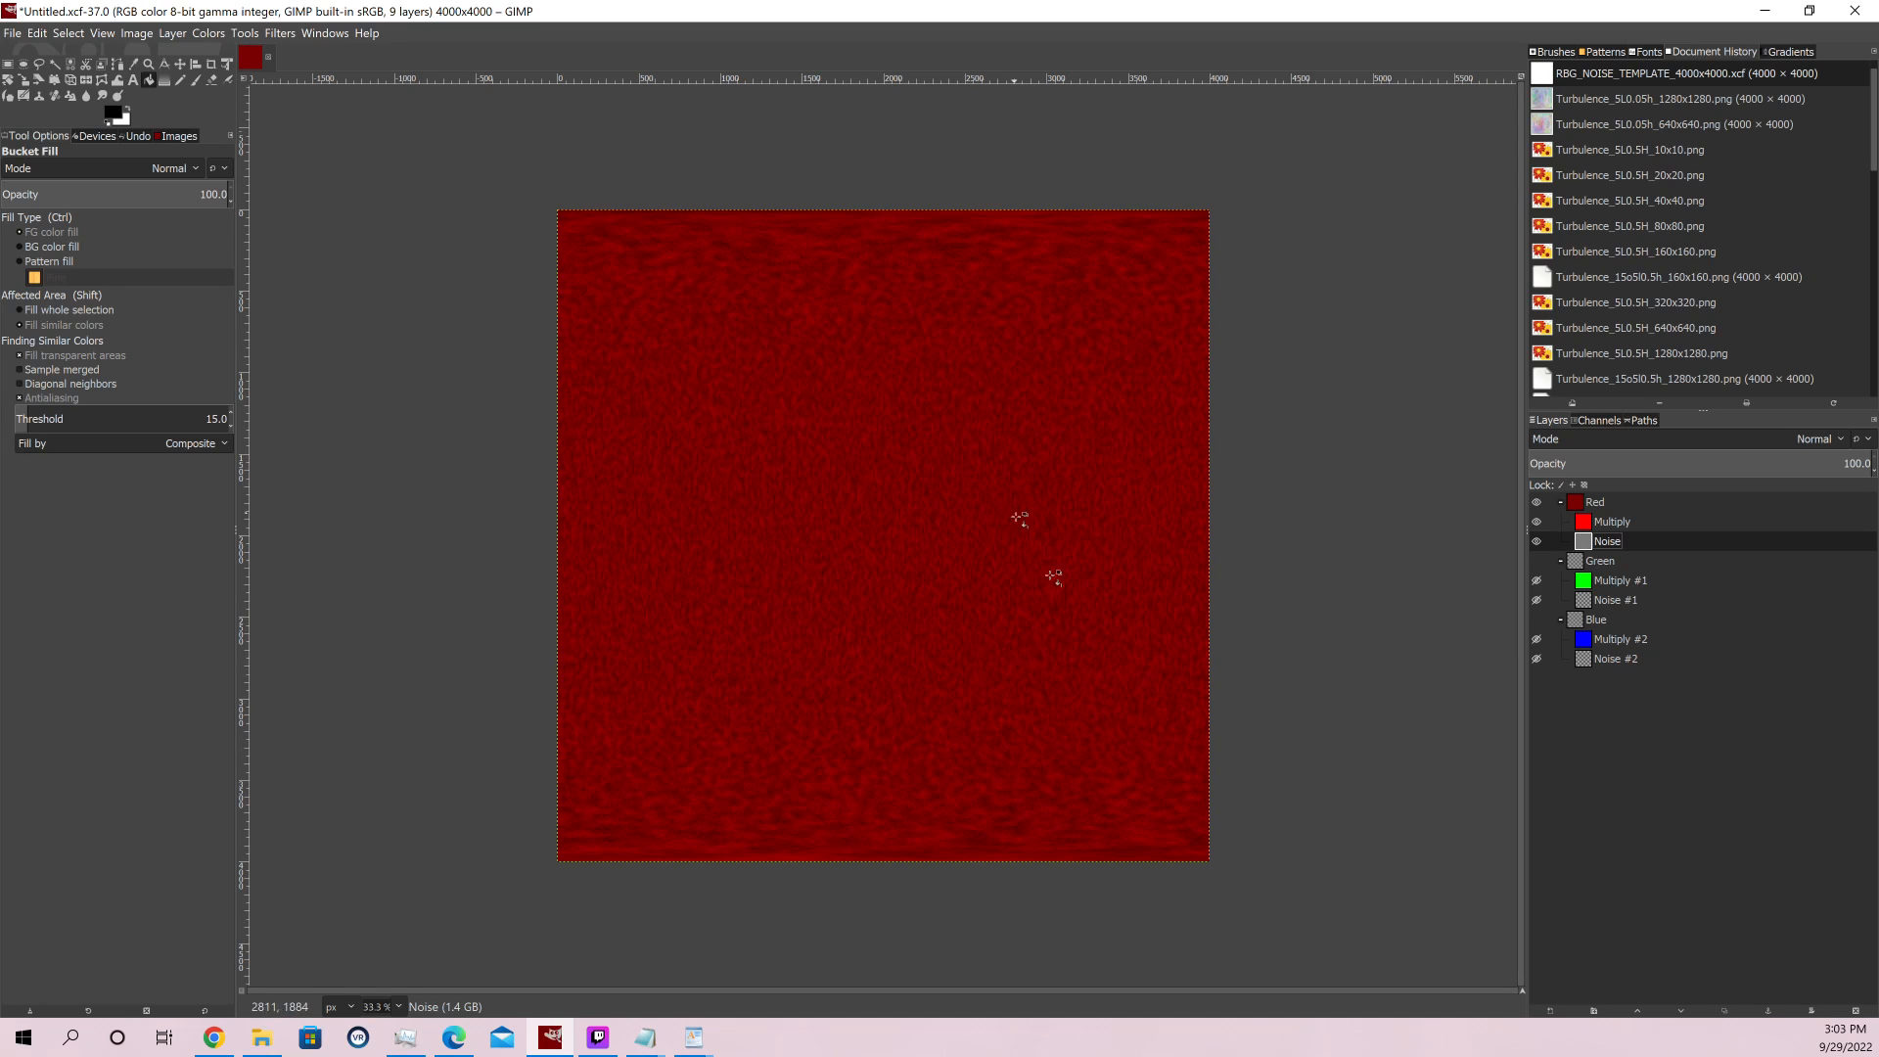
click(1536, 561)
click(1537, 619)
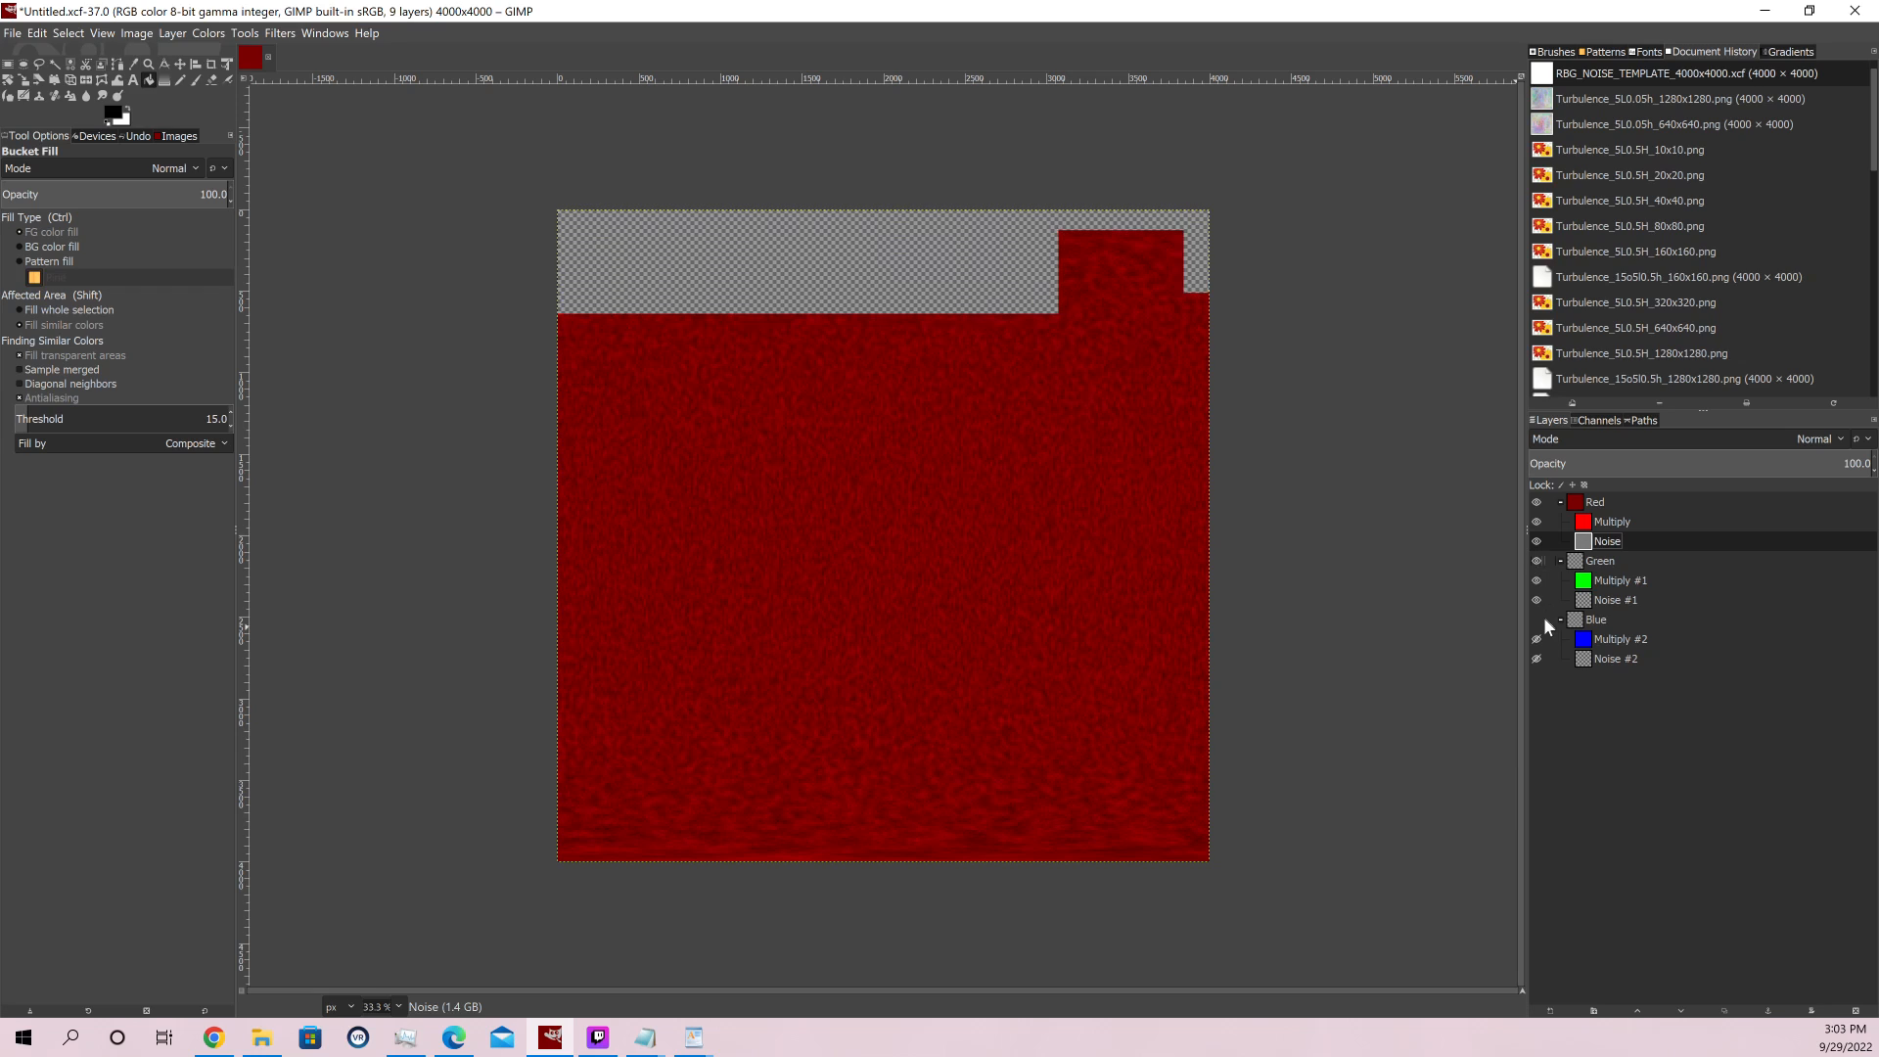
Render Felimage noise with a new random seed on the Noise #1 layer in the Green group, reusing the previous filter settings
click(1596, 603)
click(280, 32)
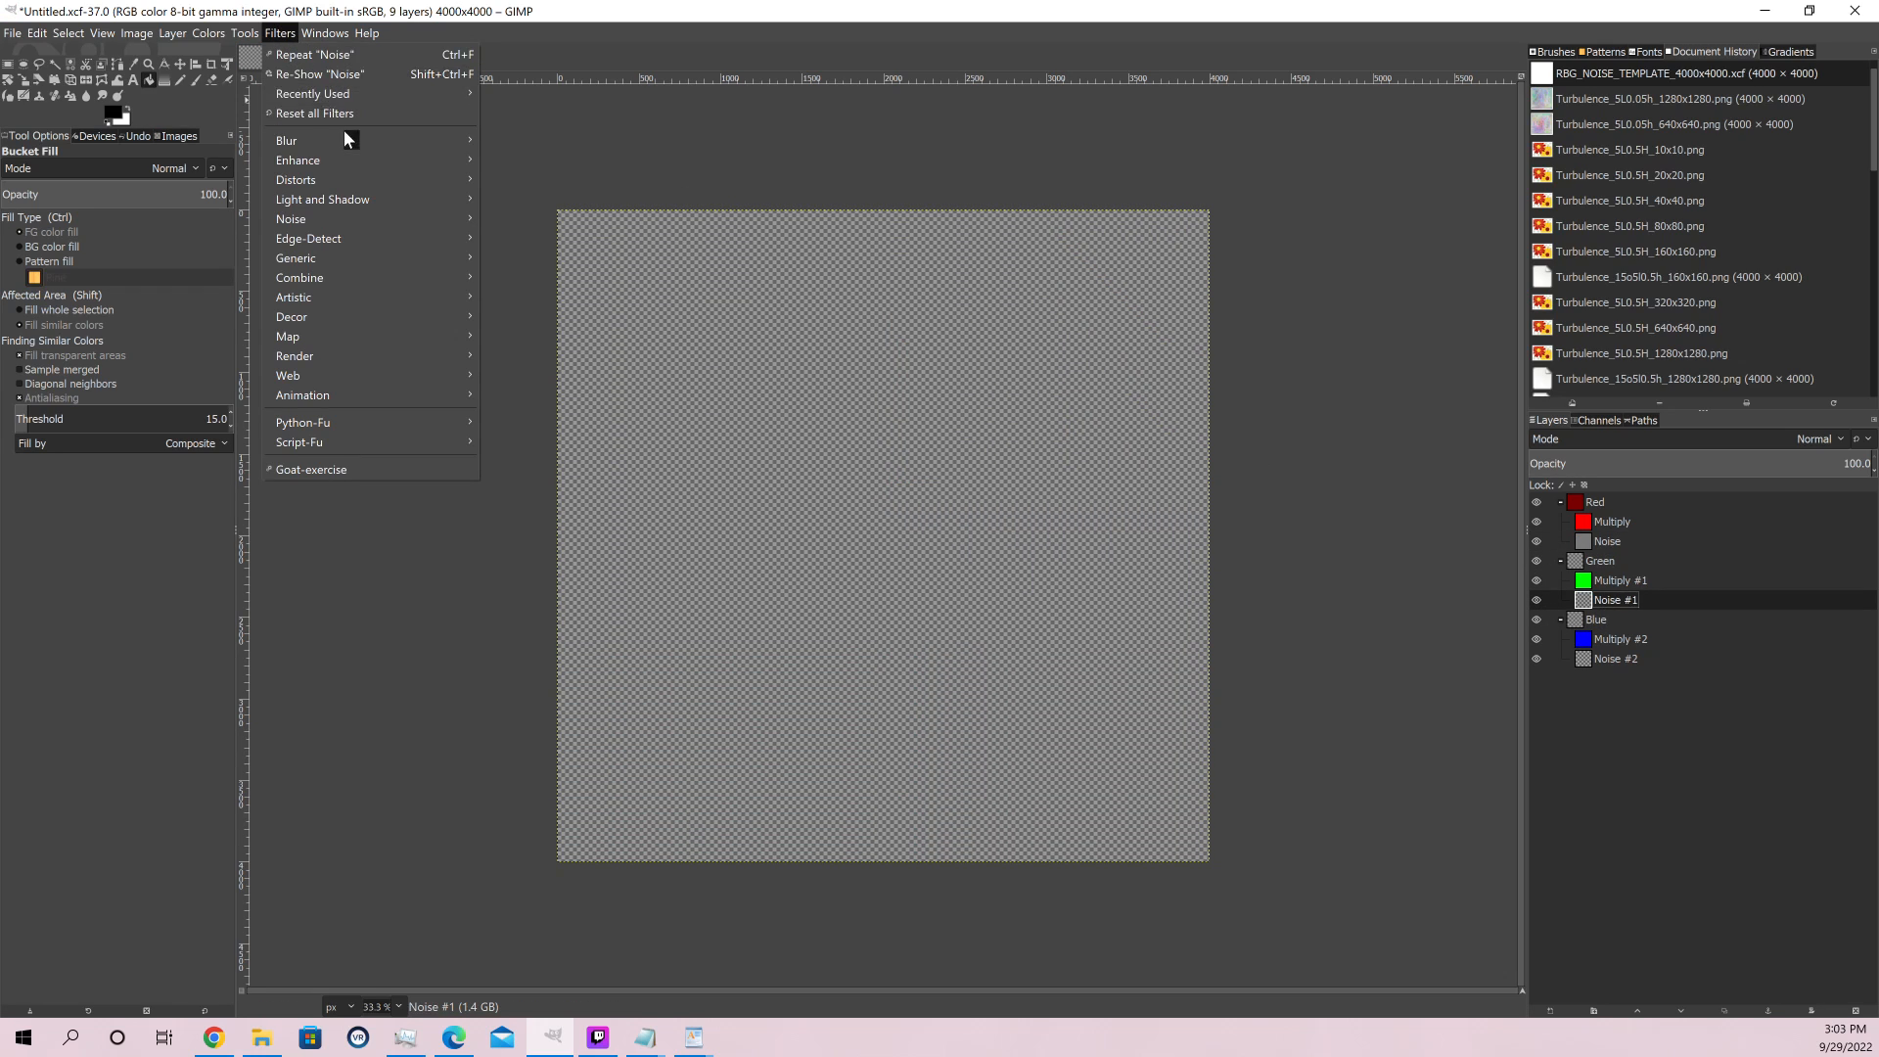
click(333, 75)
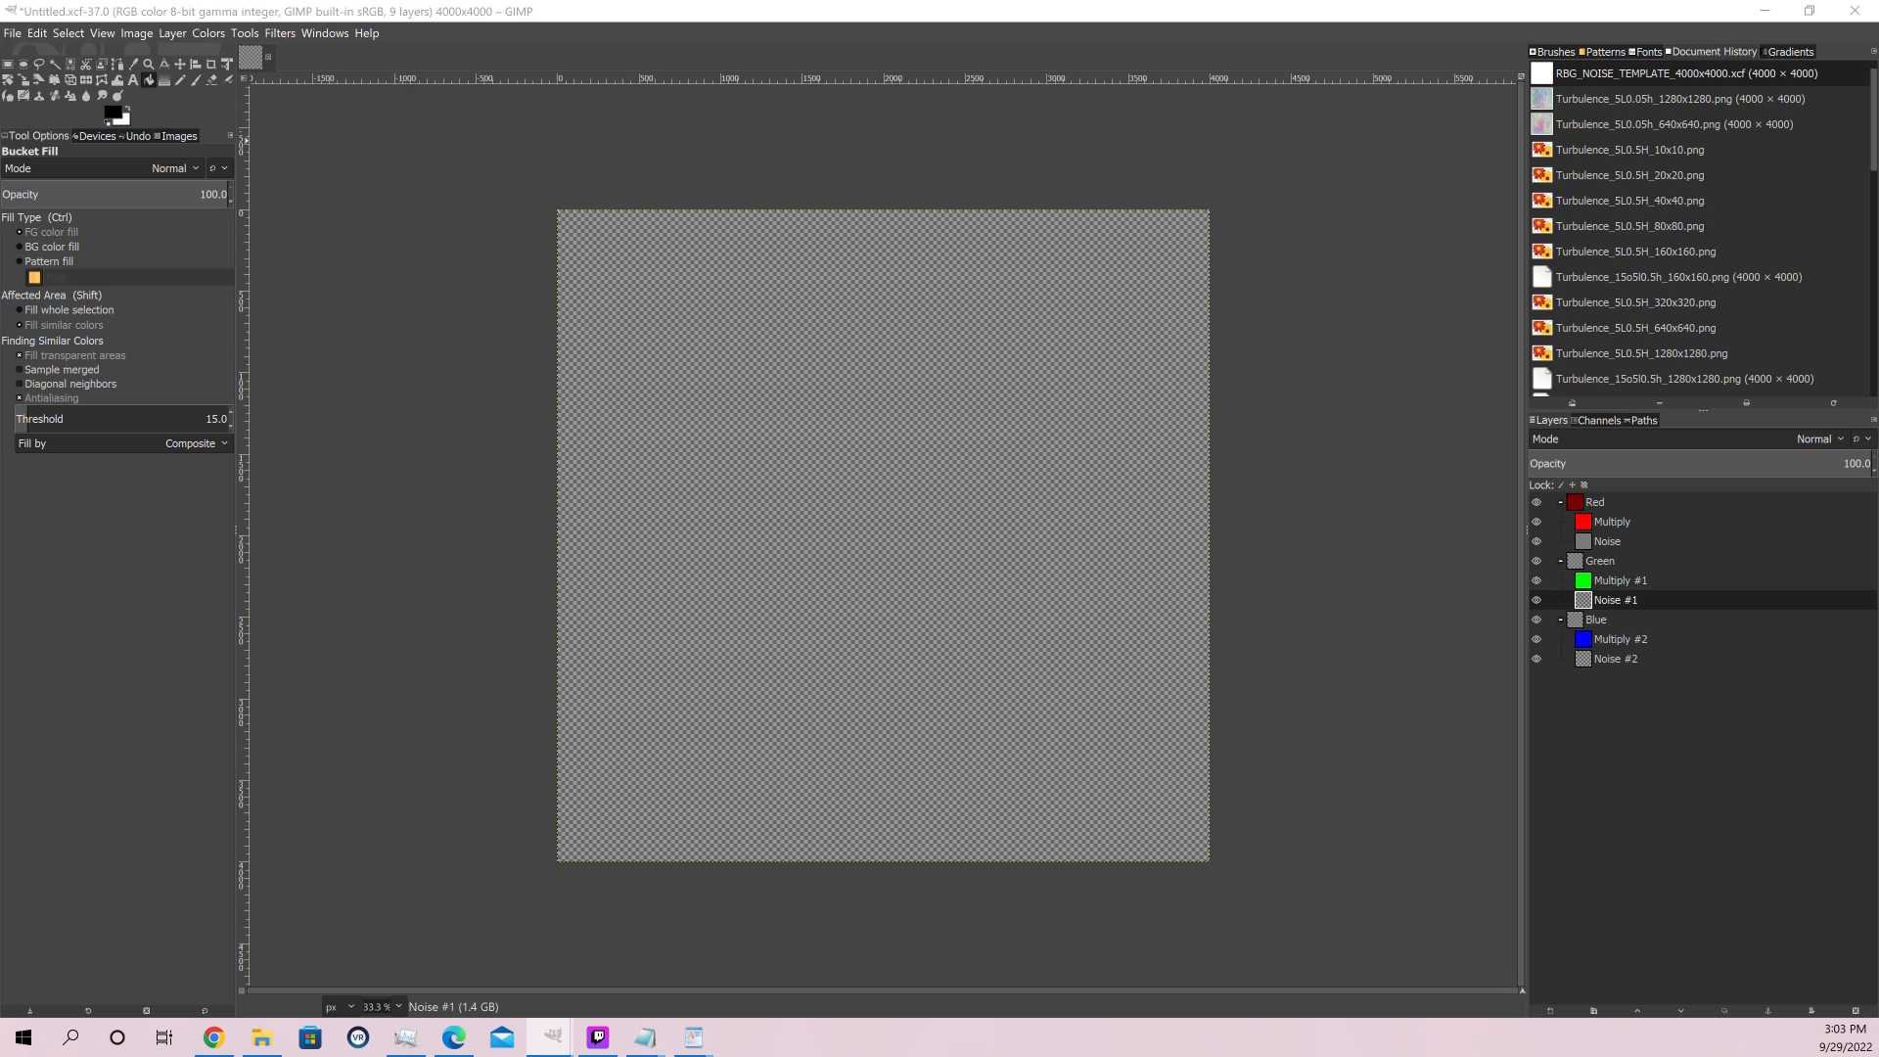
click(818, 246)
click(818, 247)
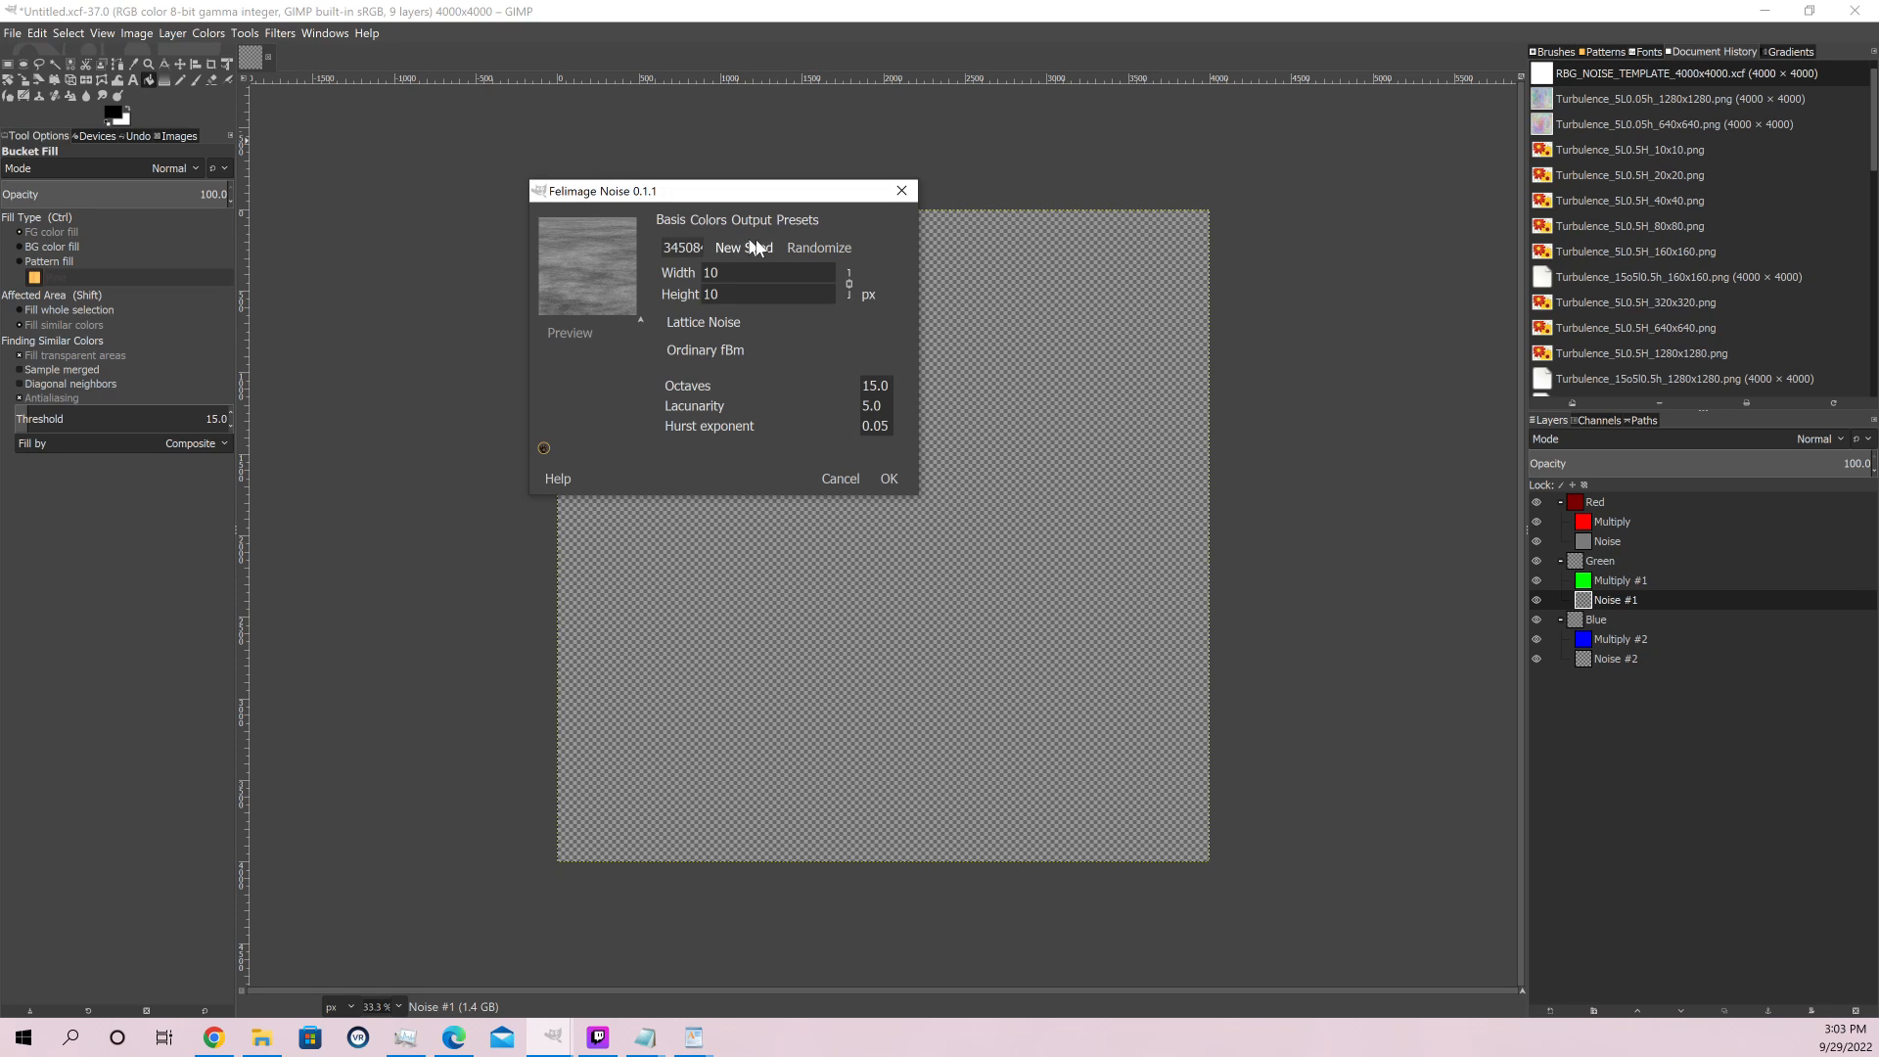
click(818, 249)
click(816, 251)
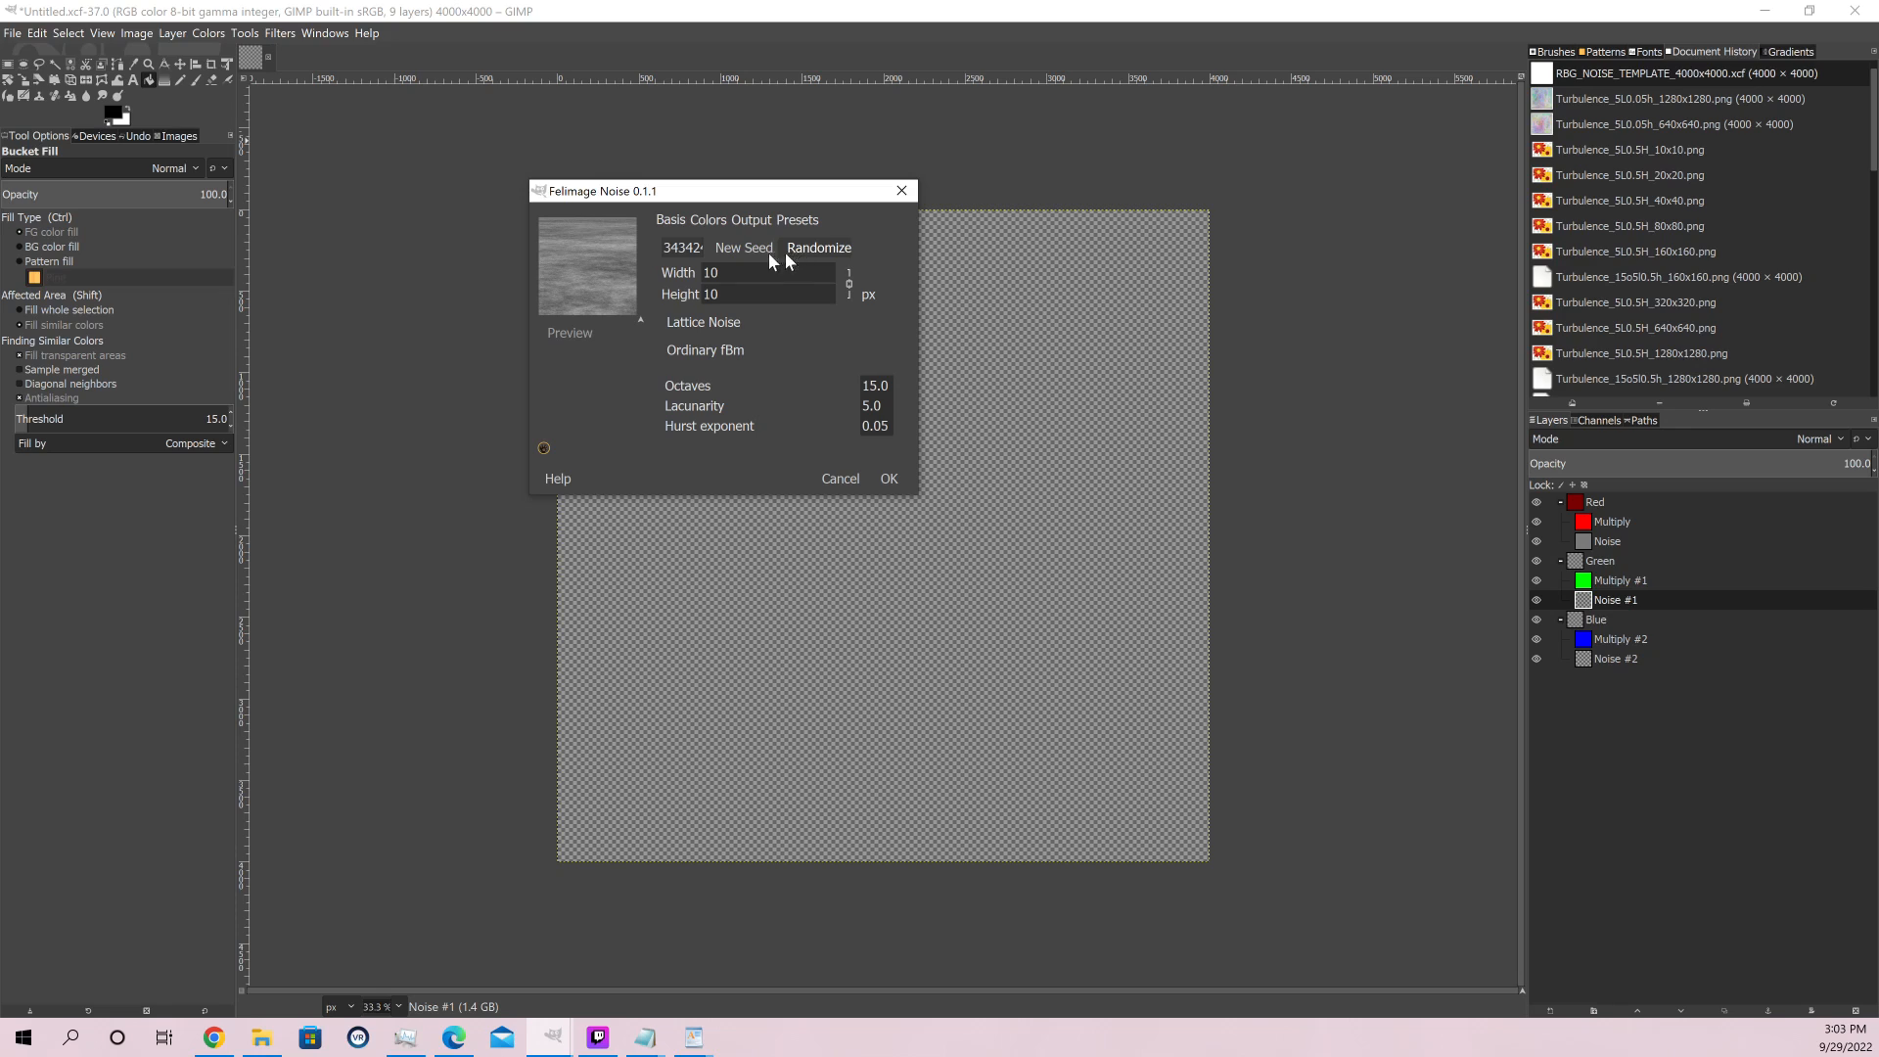
click(740, 249)
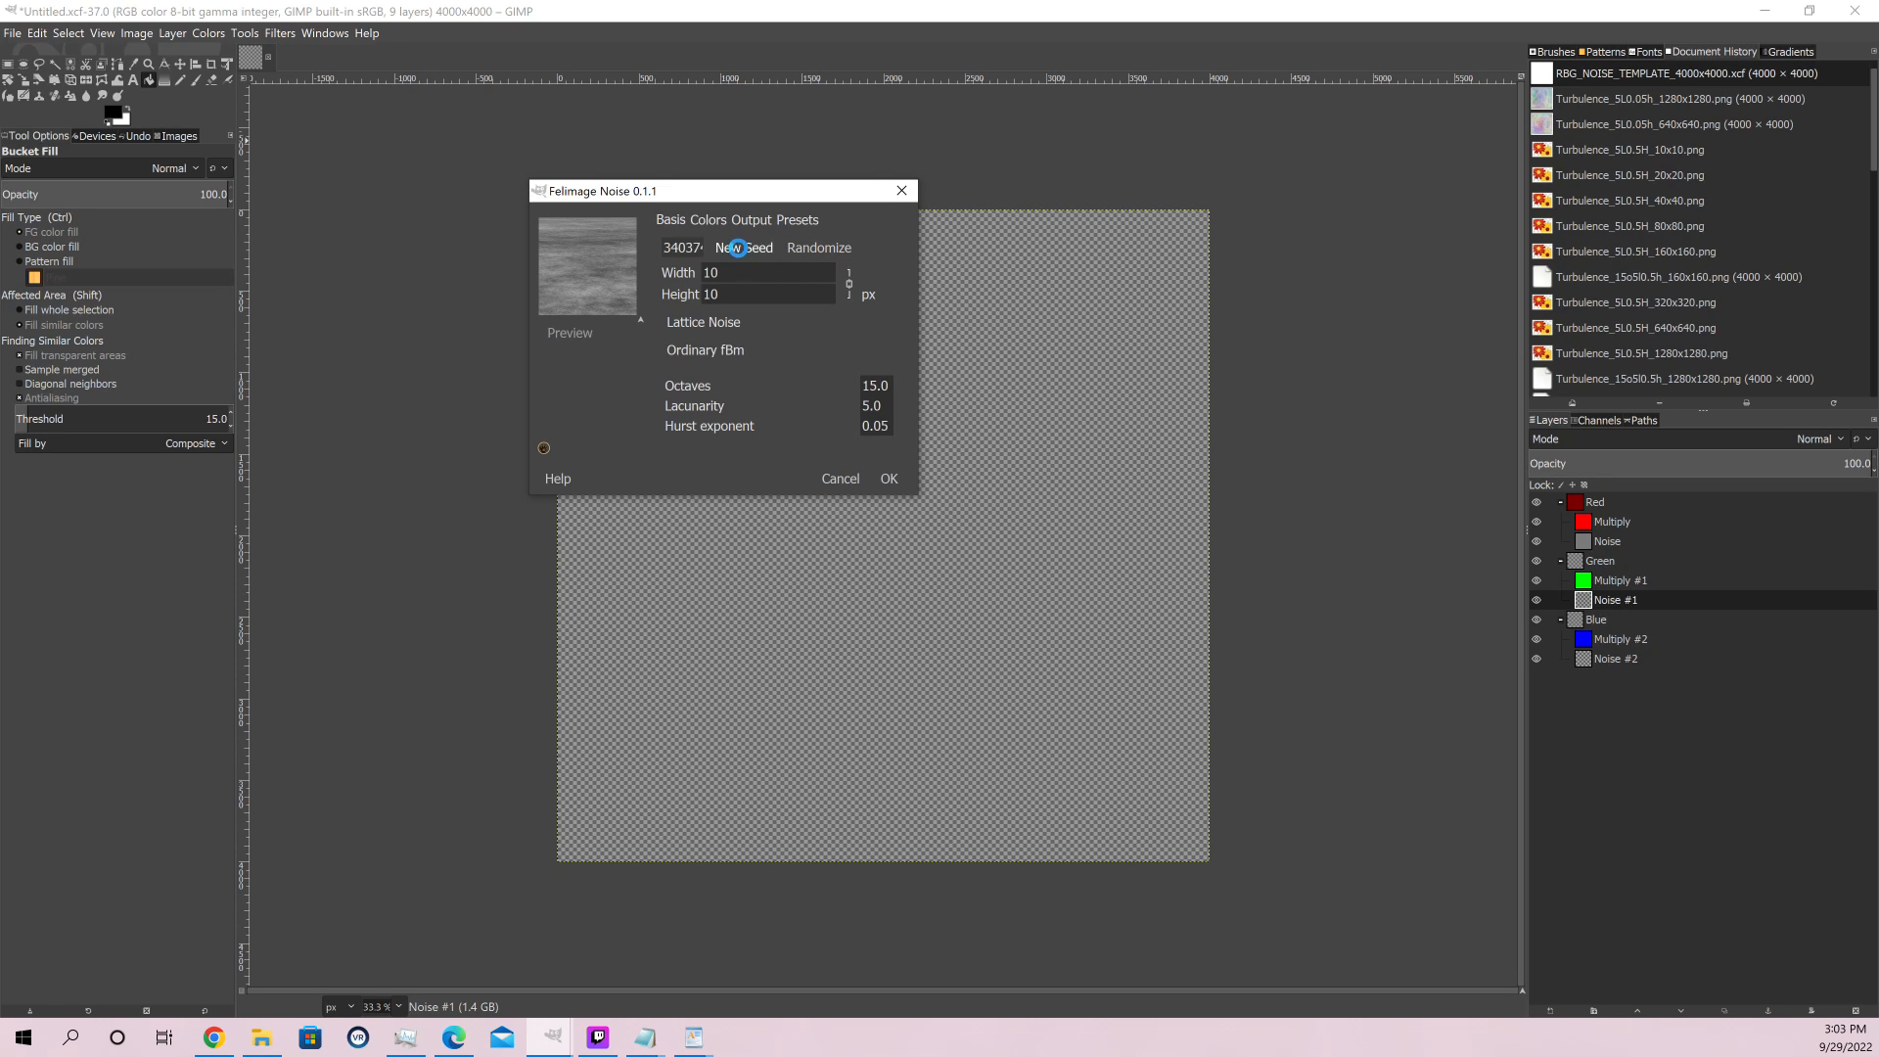
click(740, 251)
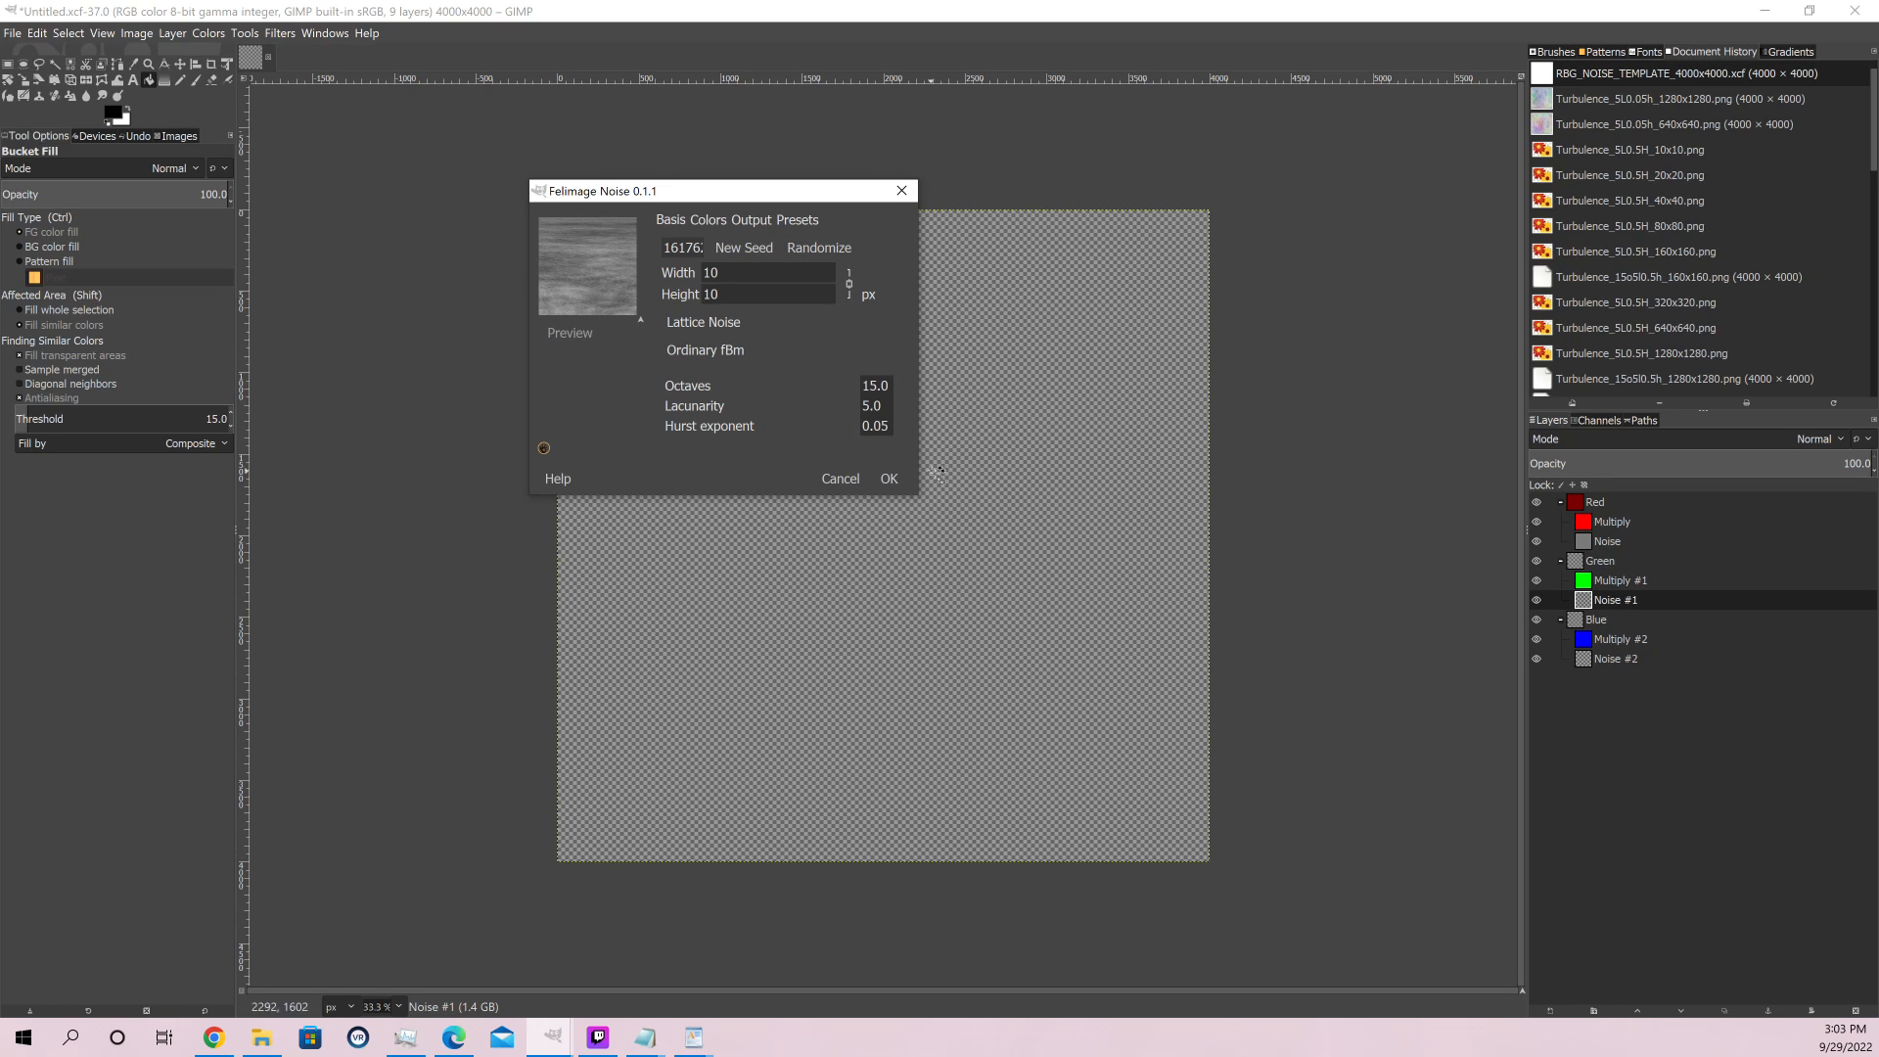
click(887, 480)
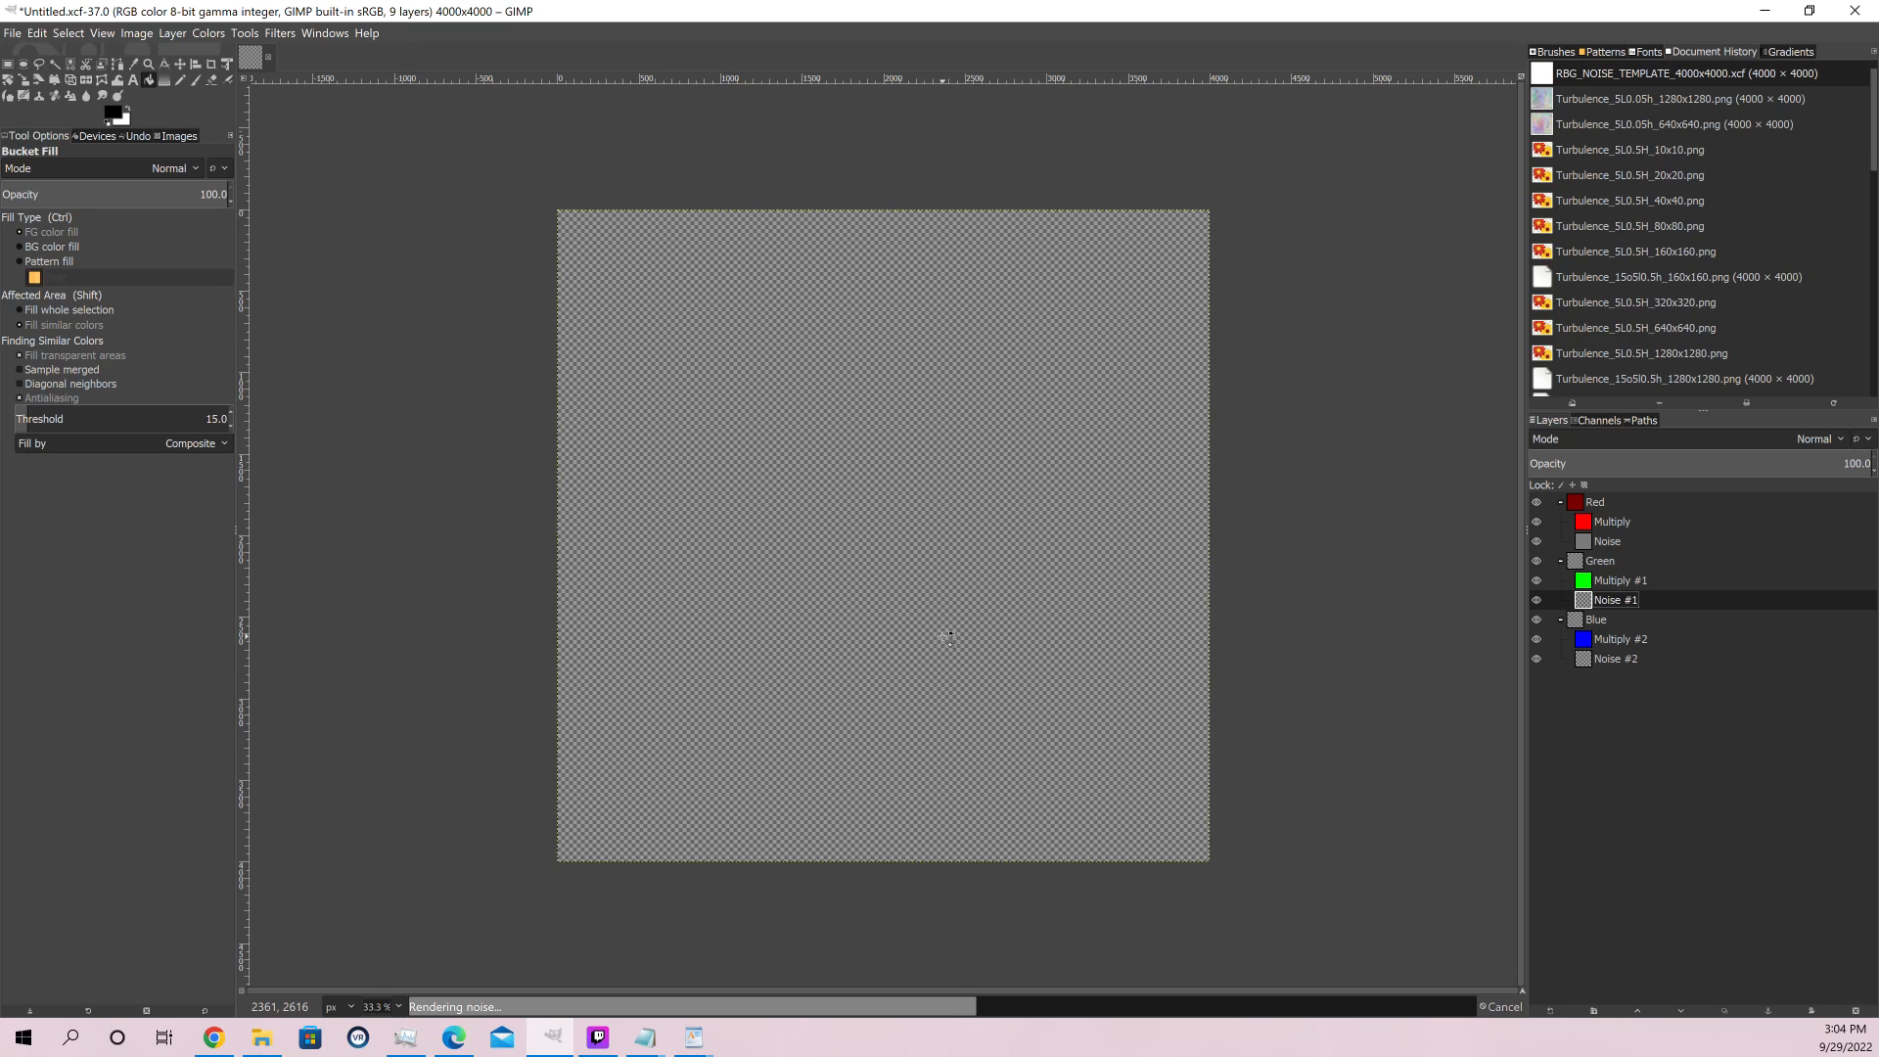
Render Felimage noise with another new seed on the Noise #2 layer in the Blue group, reusing the previous filter settings
click(1612, 658)
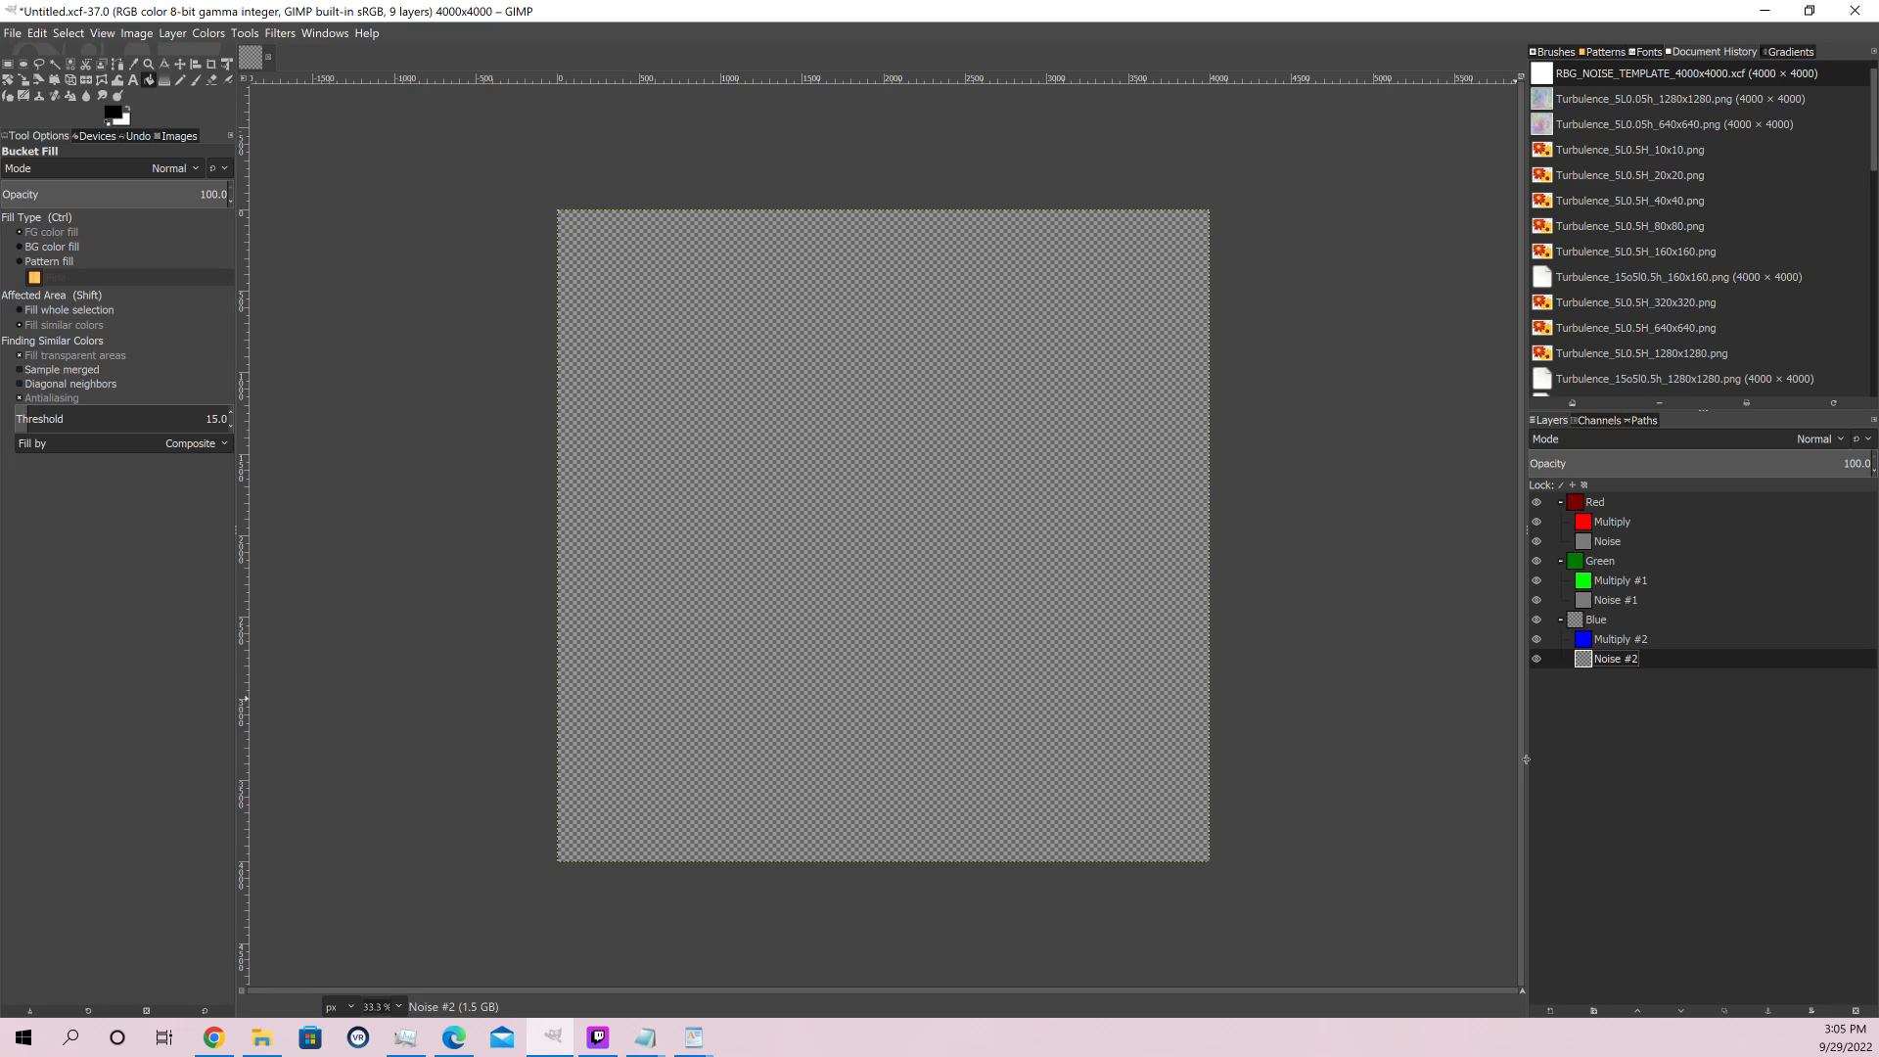
click(286, 37)
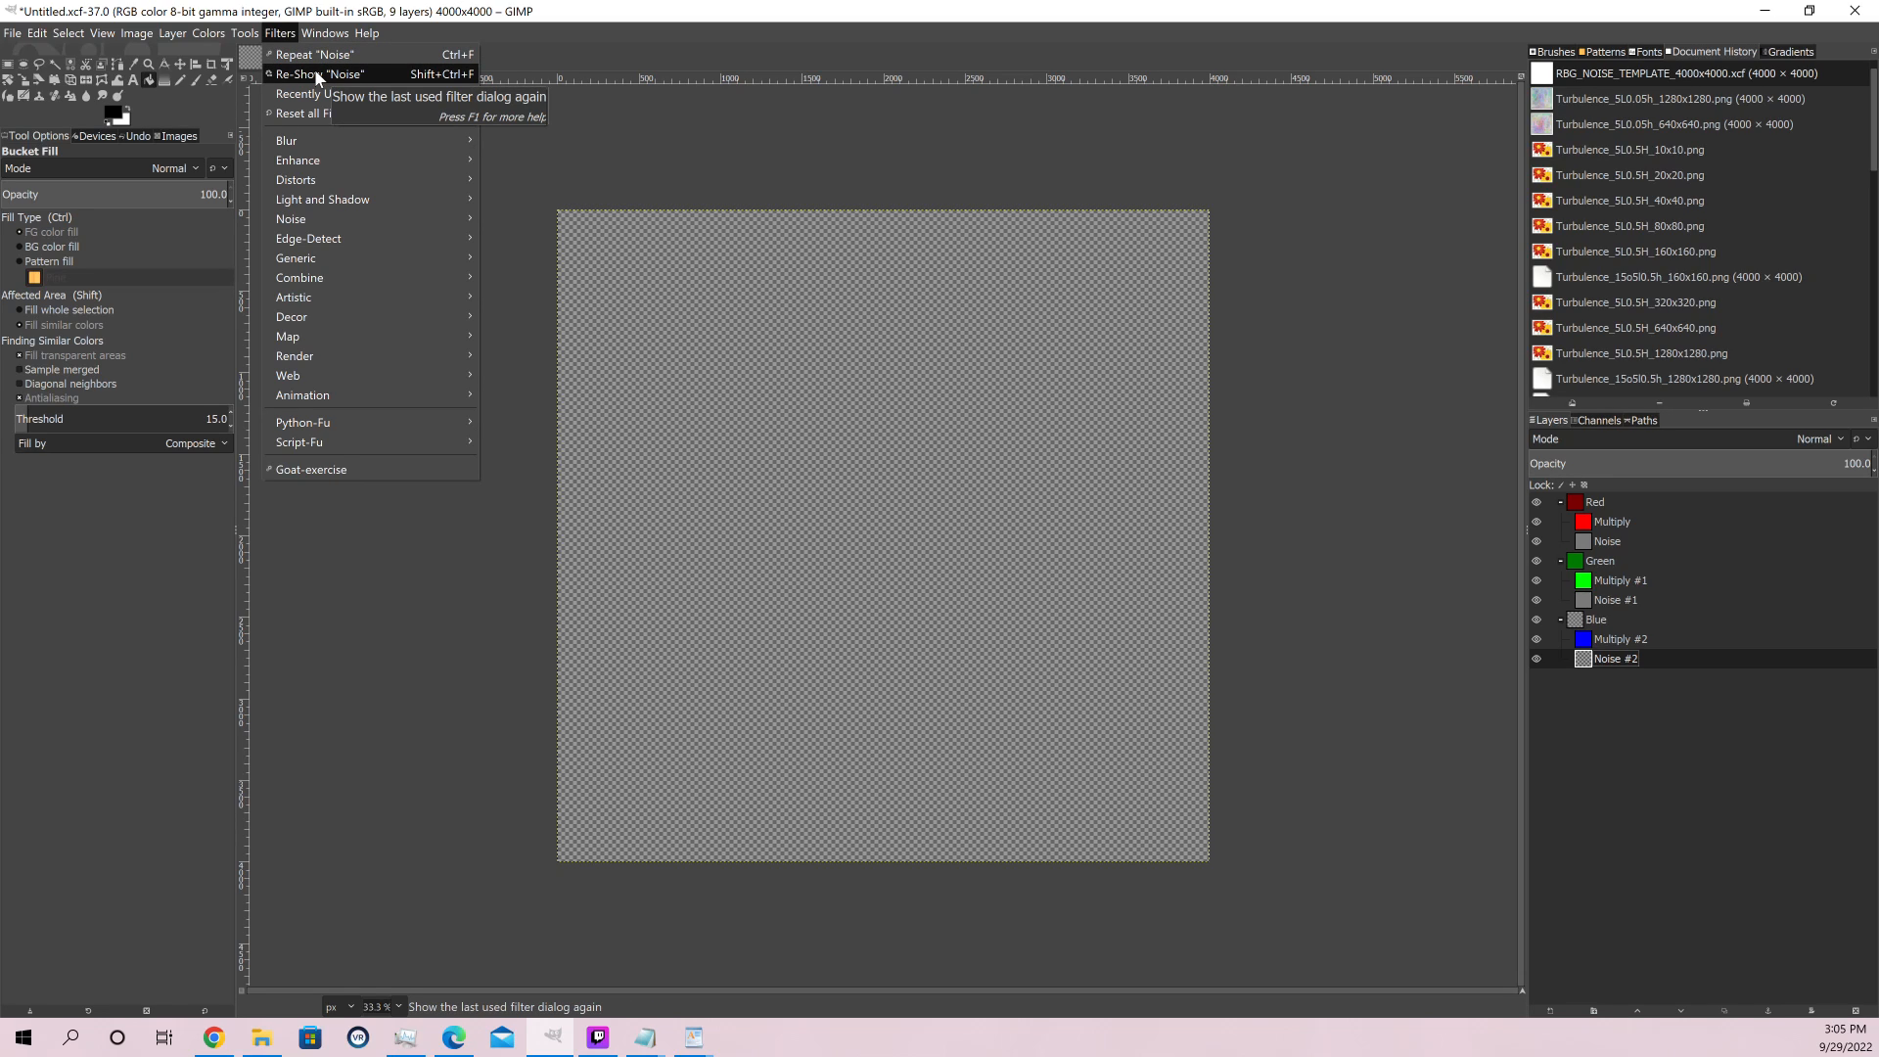
click(316, 73)
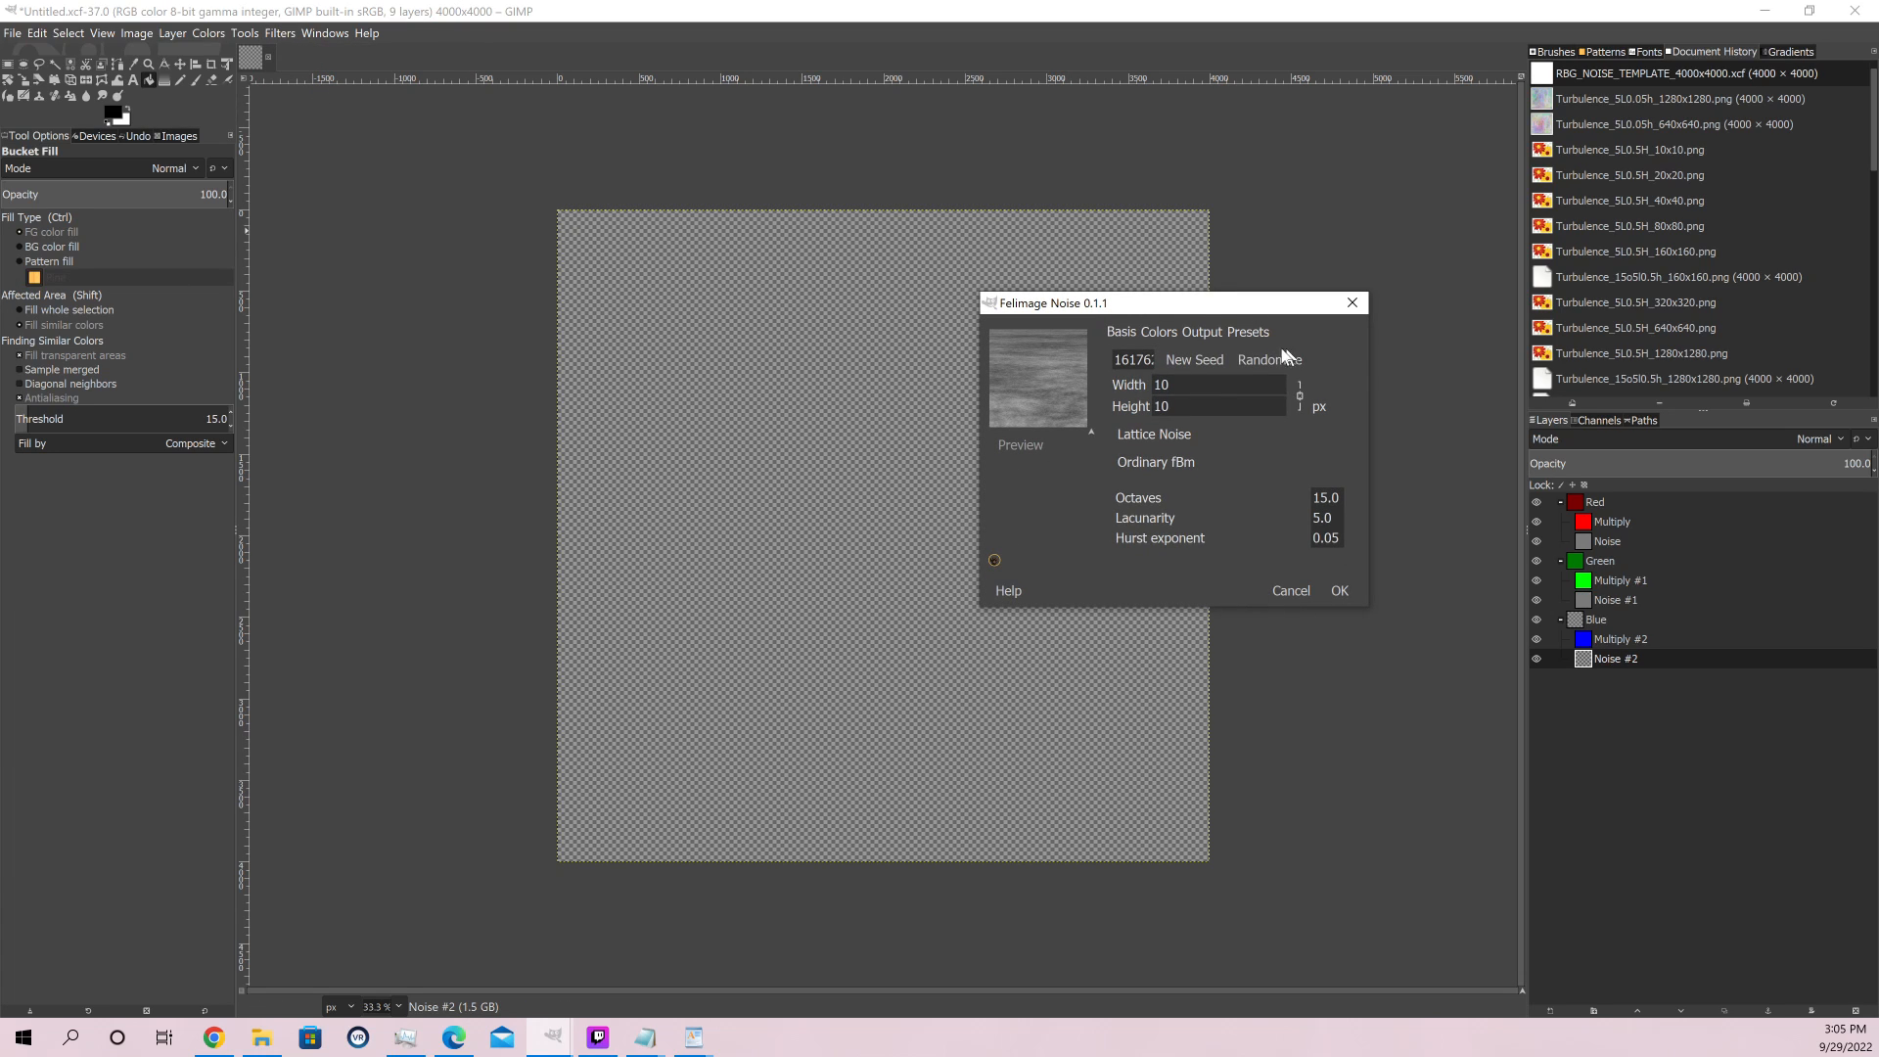
click(1199, 360)
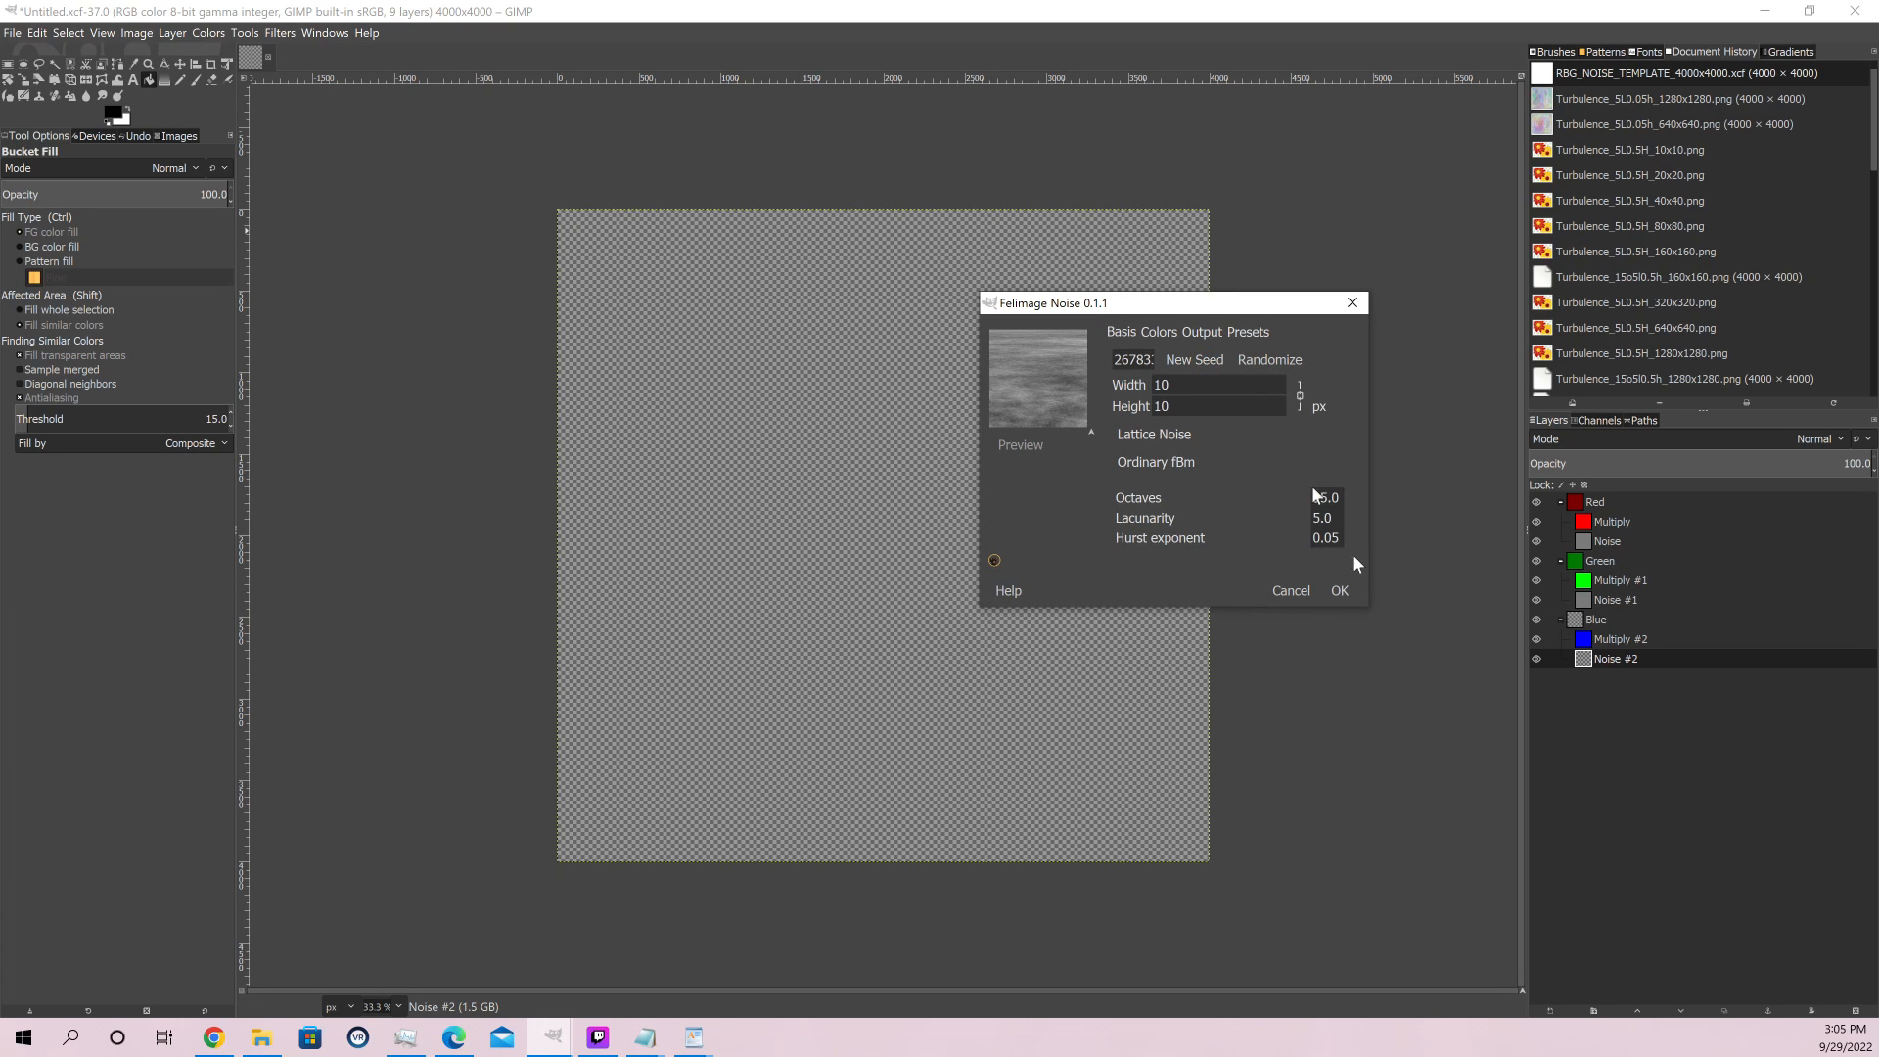
click(1341, 591)
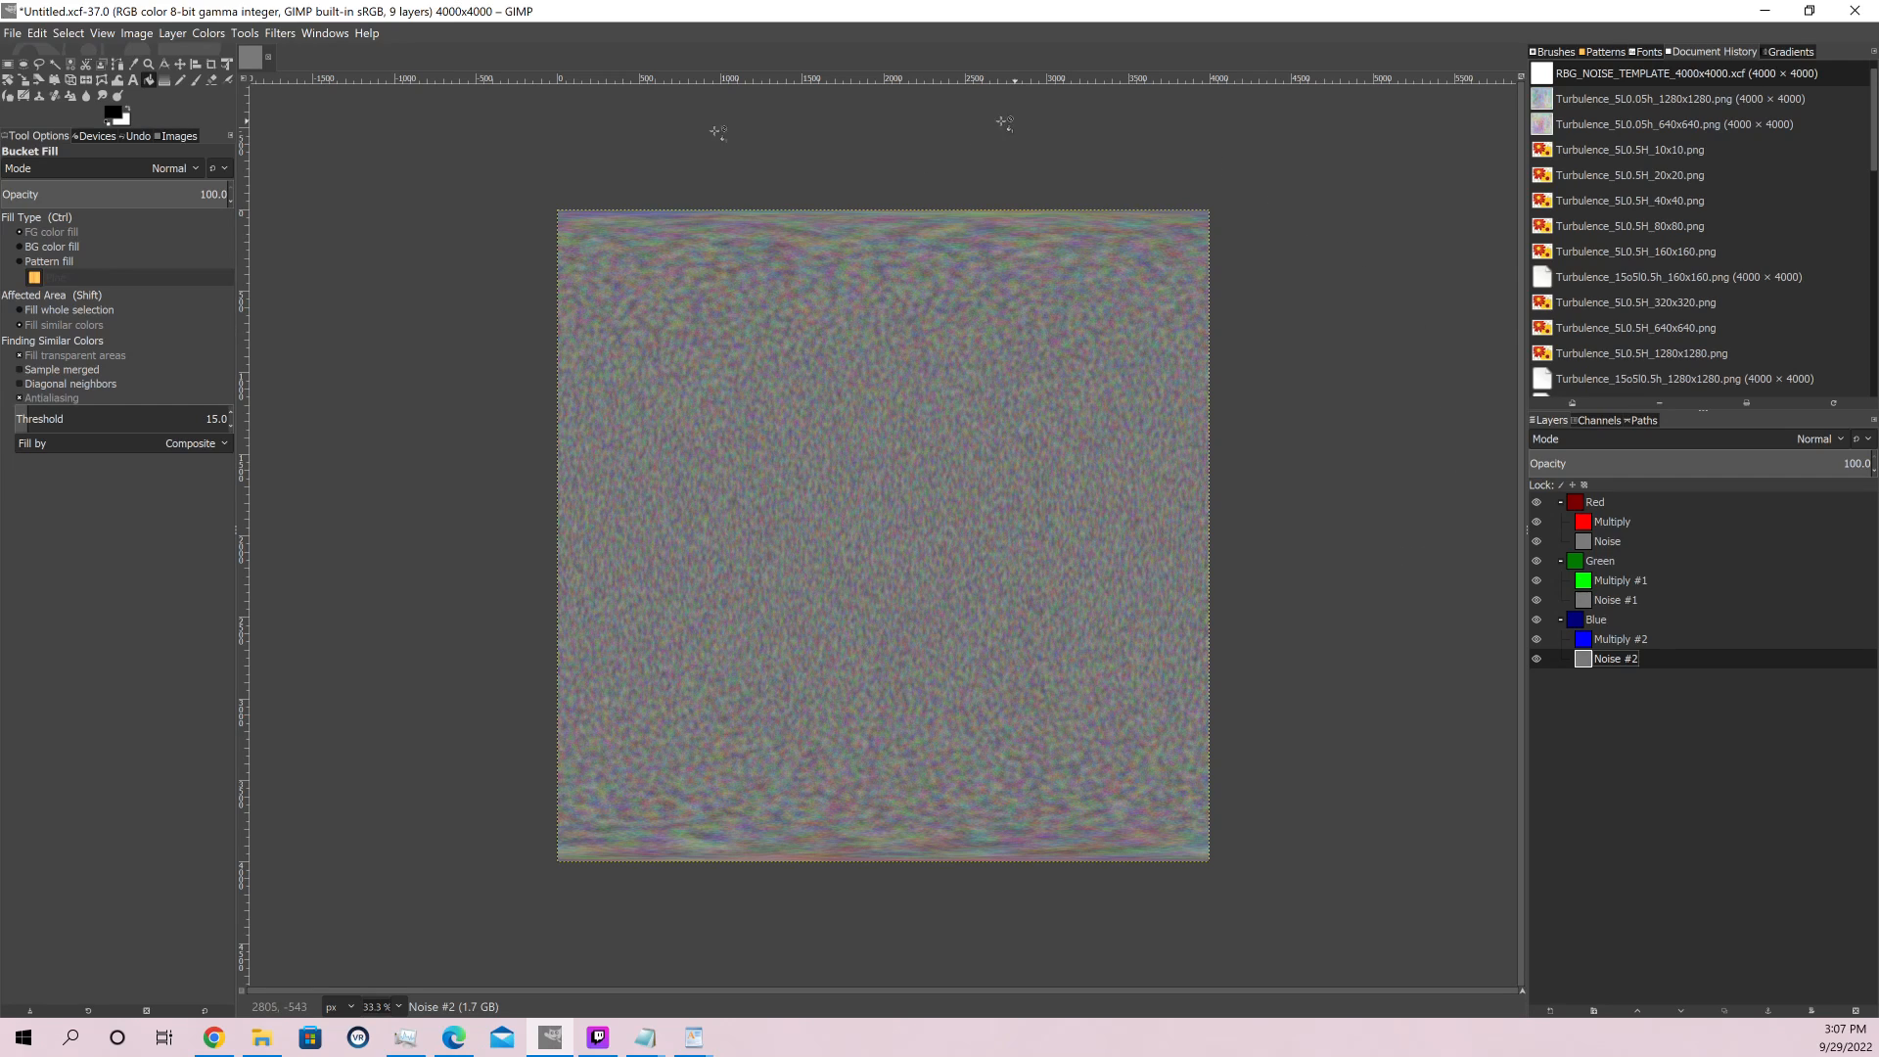
Create a new layer from the visible image and move it above the Red group, outside all groups
click(255, 33)
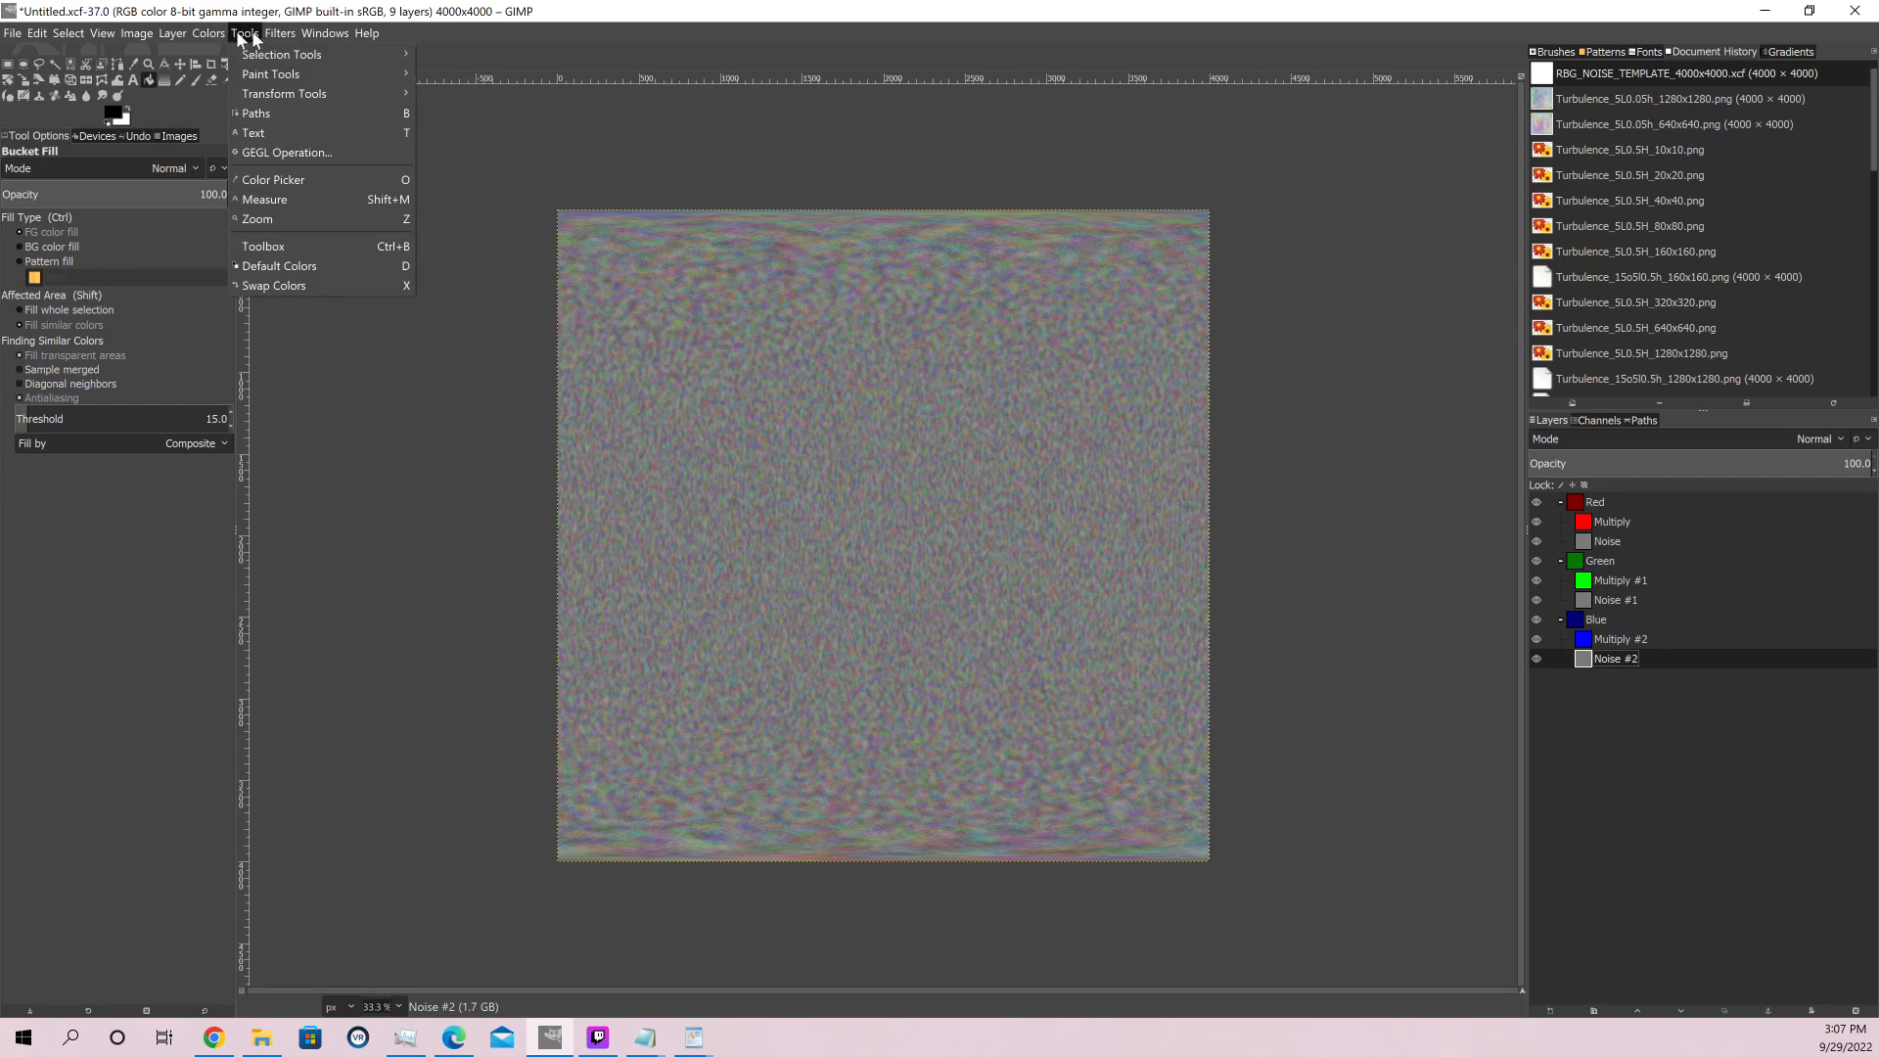
mouse_move(186, 32)
click(189, 74)
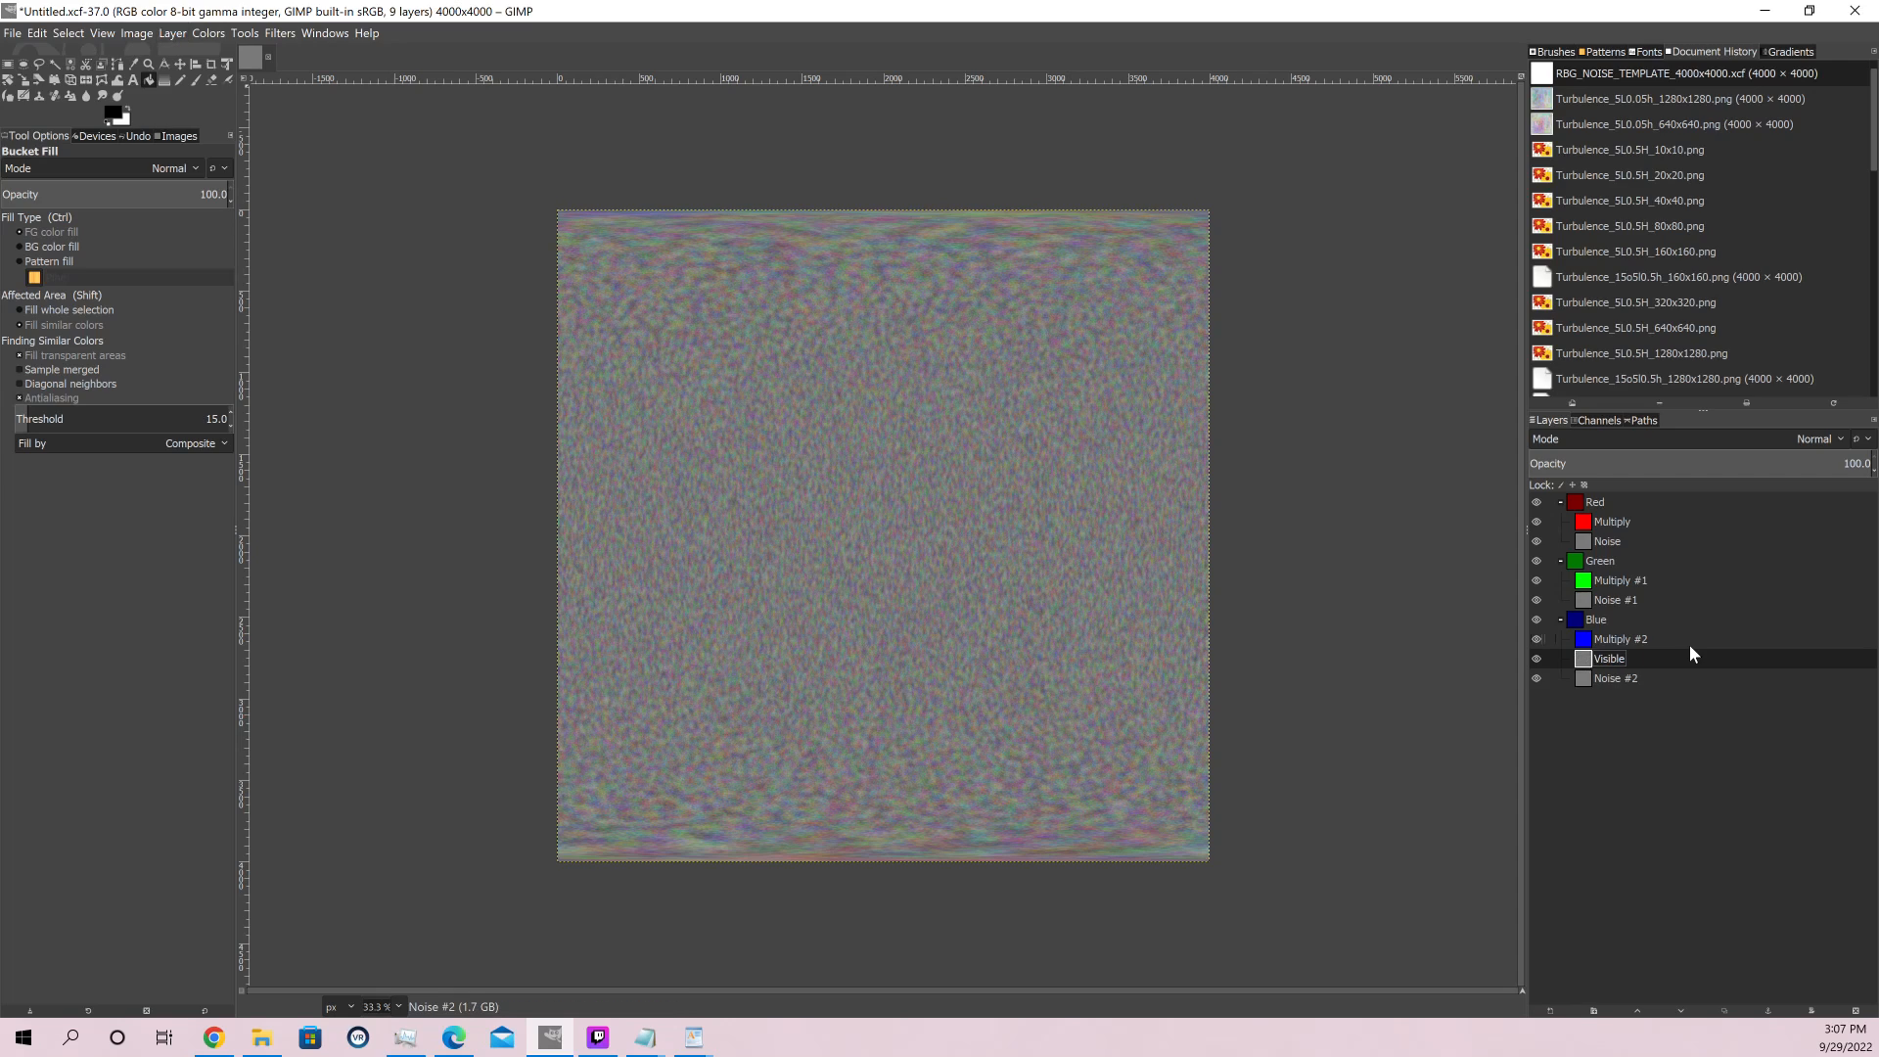
drag(1648, 668, 1615, 509)
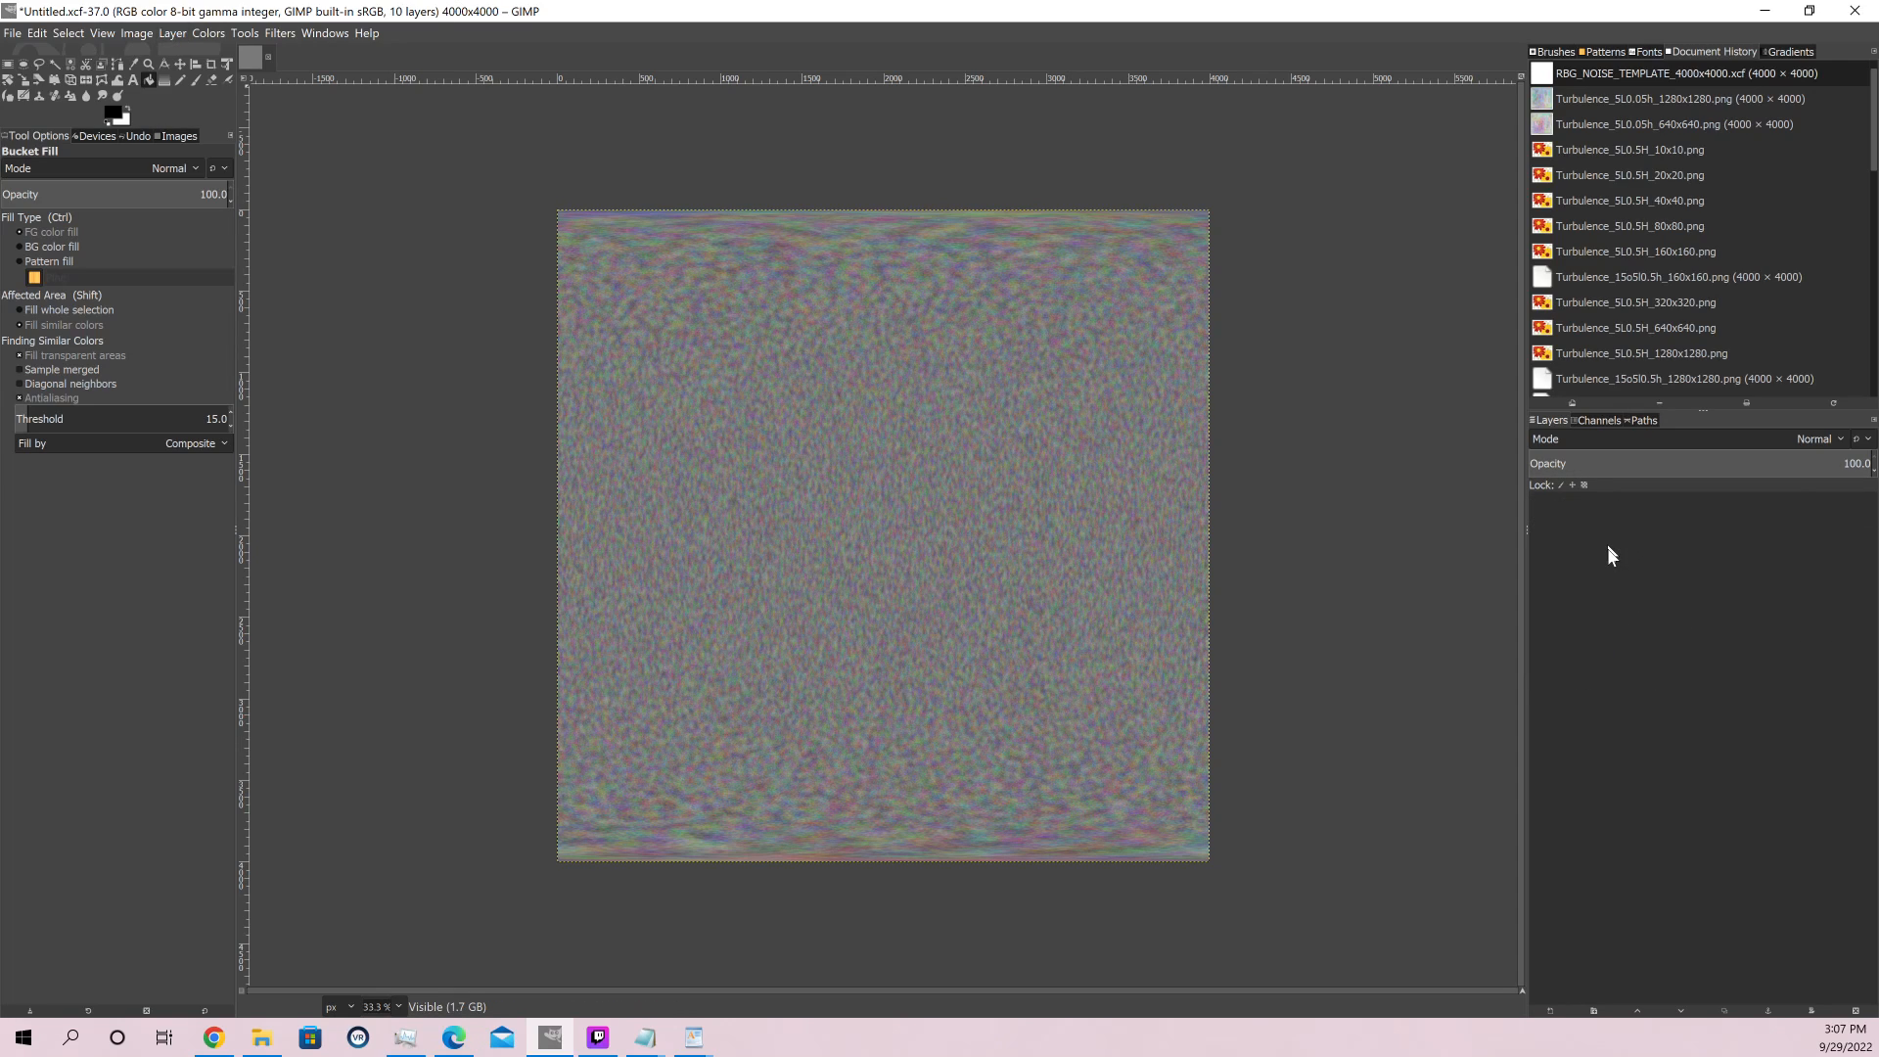
Apply Stretch Contrast to the Visible layer with Keep colors enabled
click(216, 37)
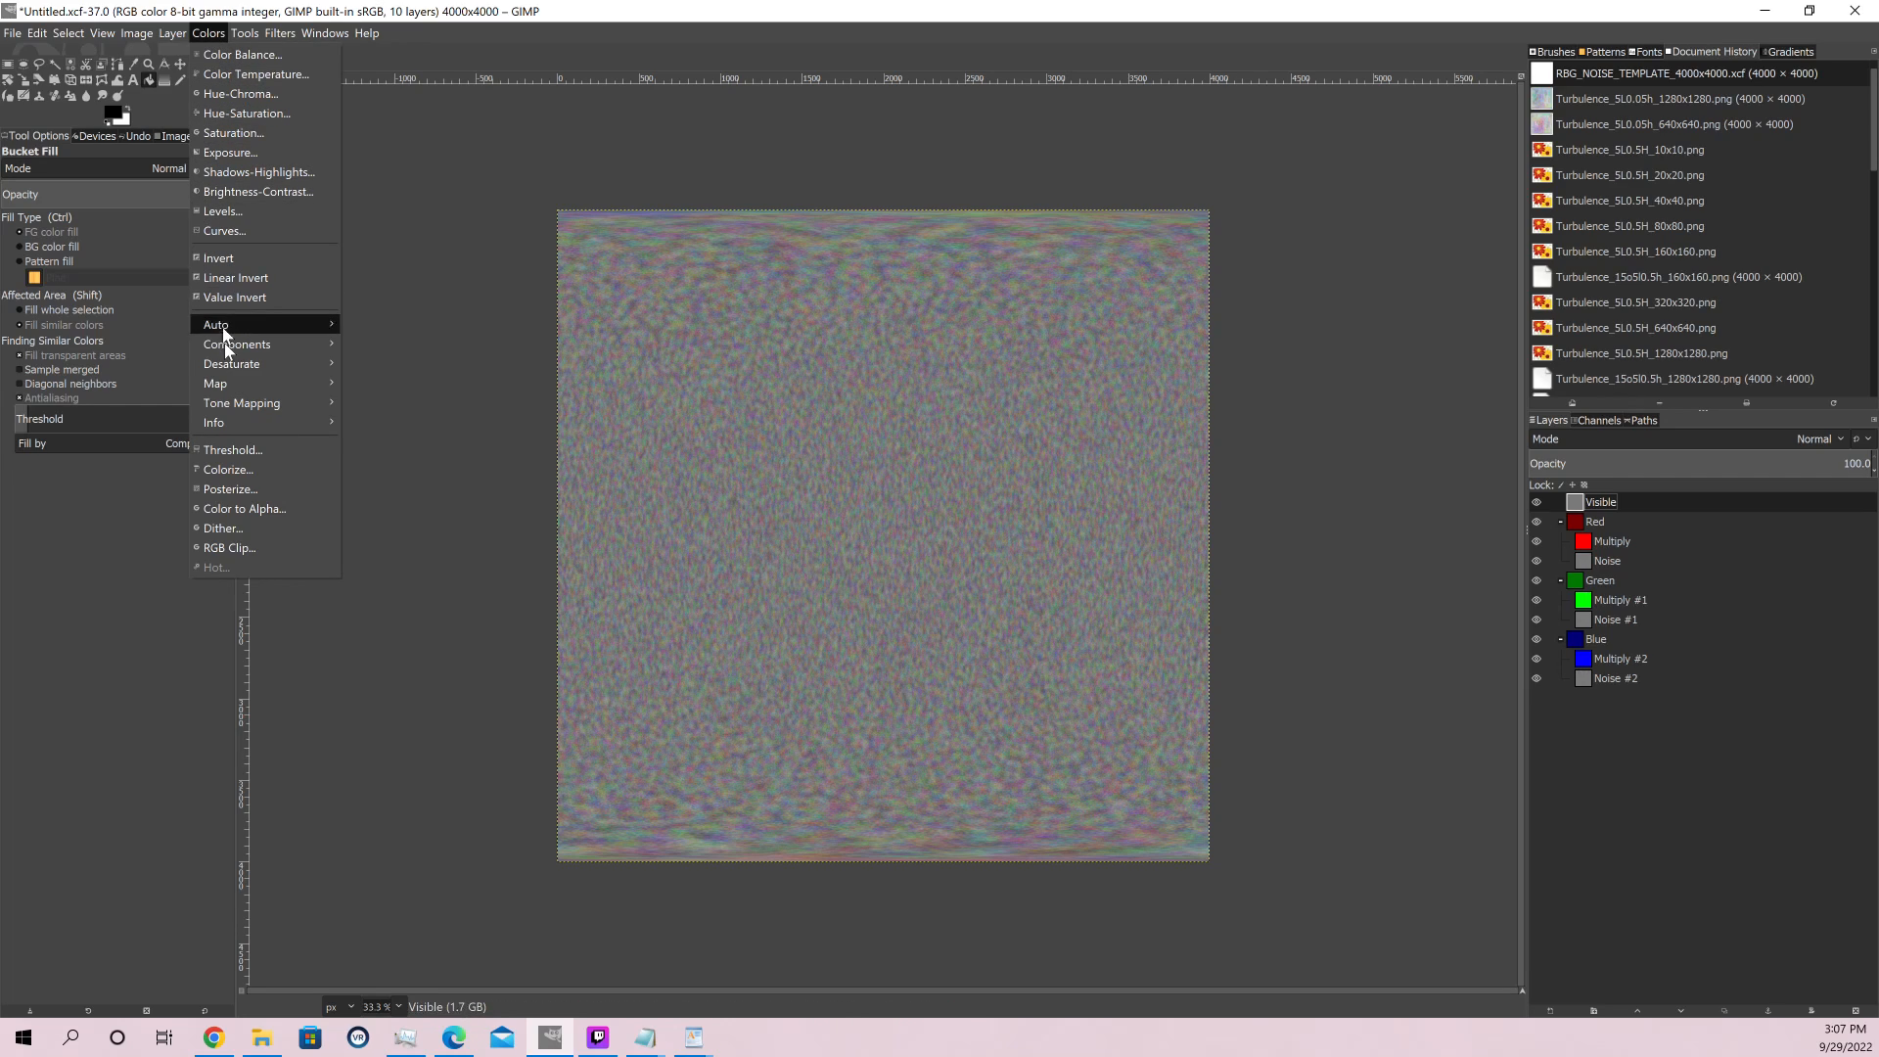
mouse_move(237, 324)
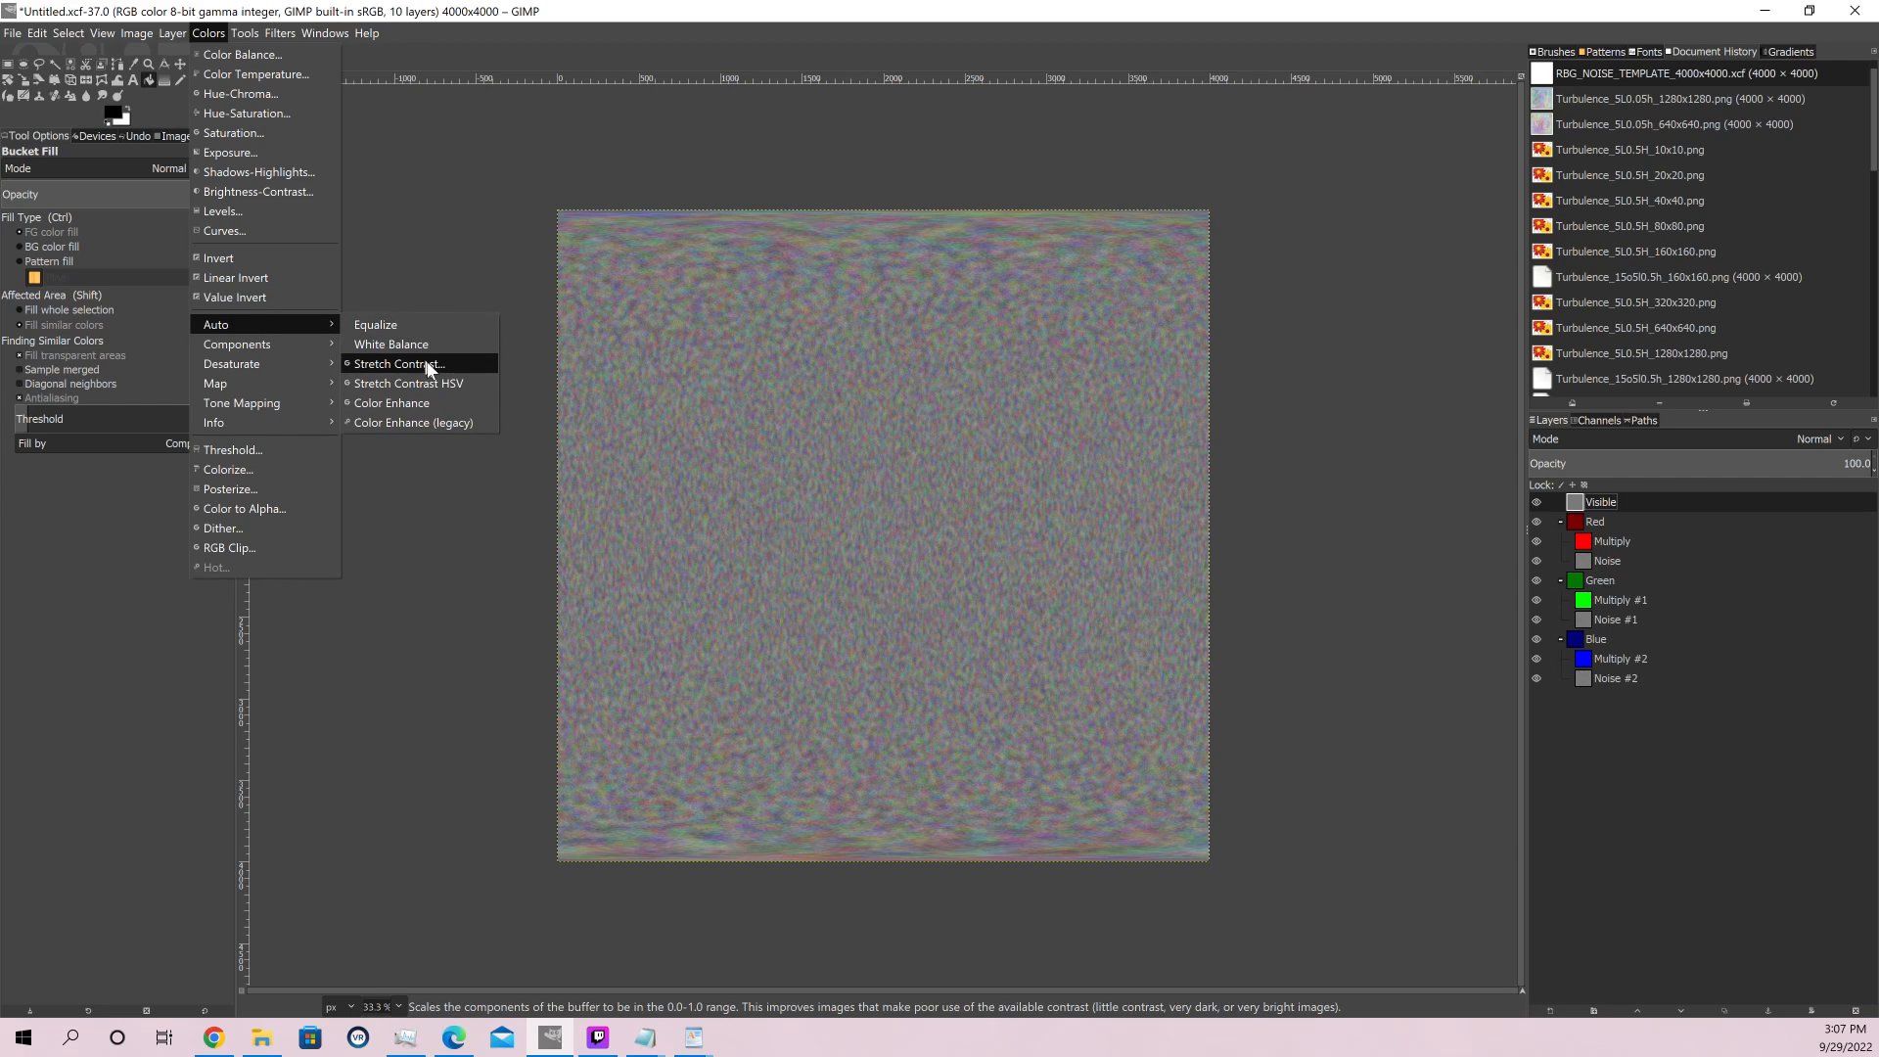
click(426, 362)
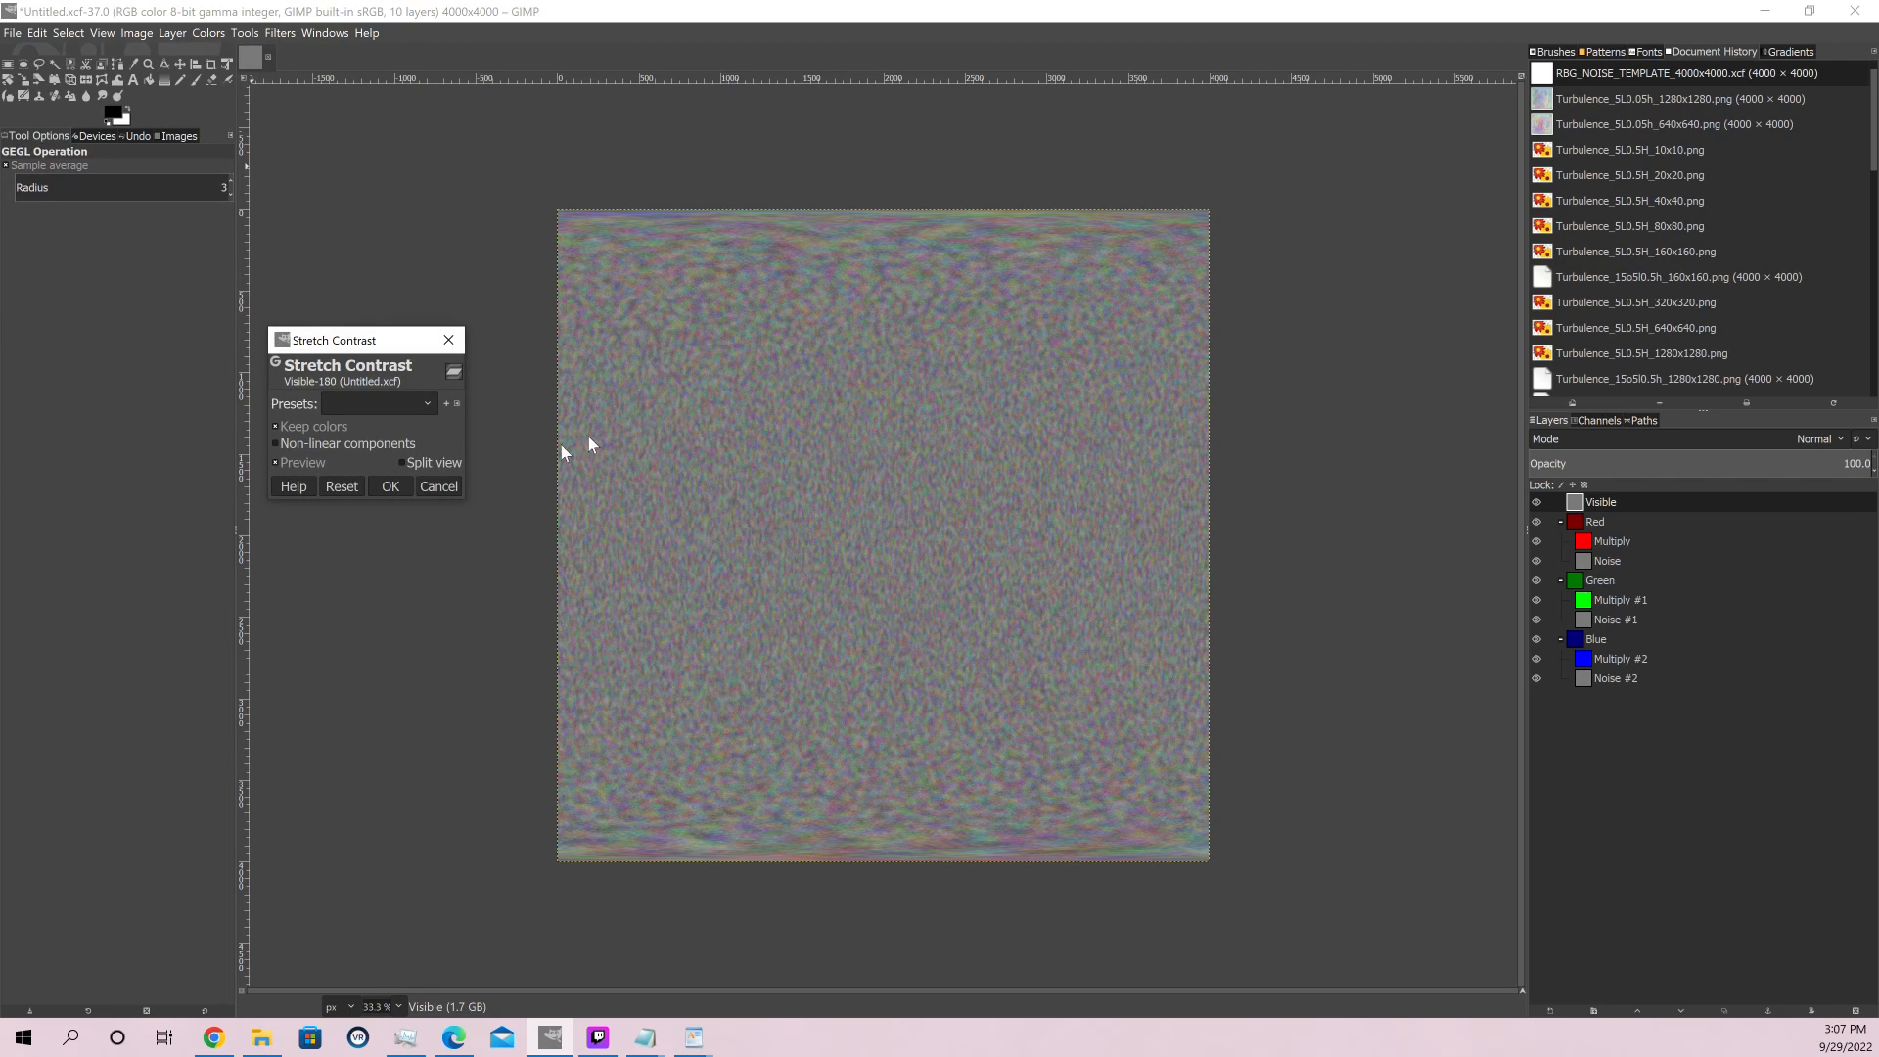
click(395, 482)
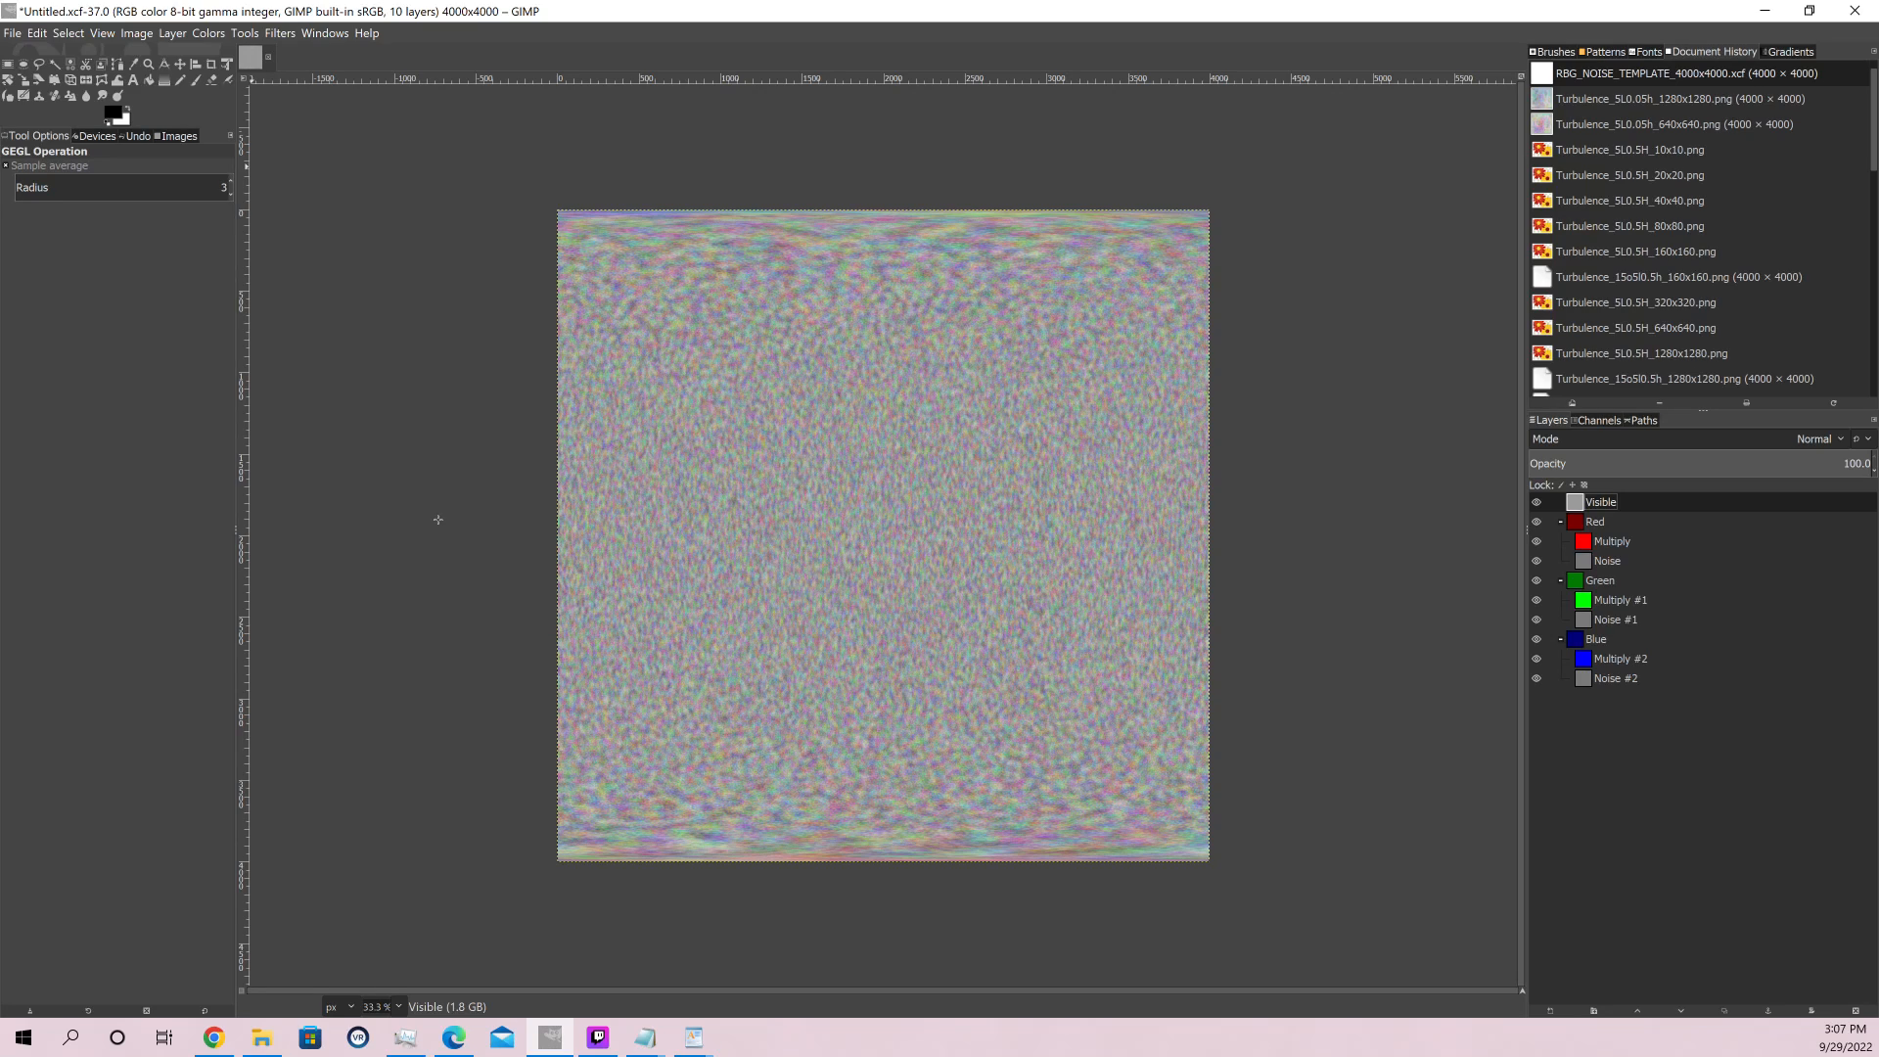
Start exporting the image and choose the Noise folder on the Desktop as the destination
click(13, 32)
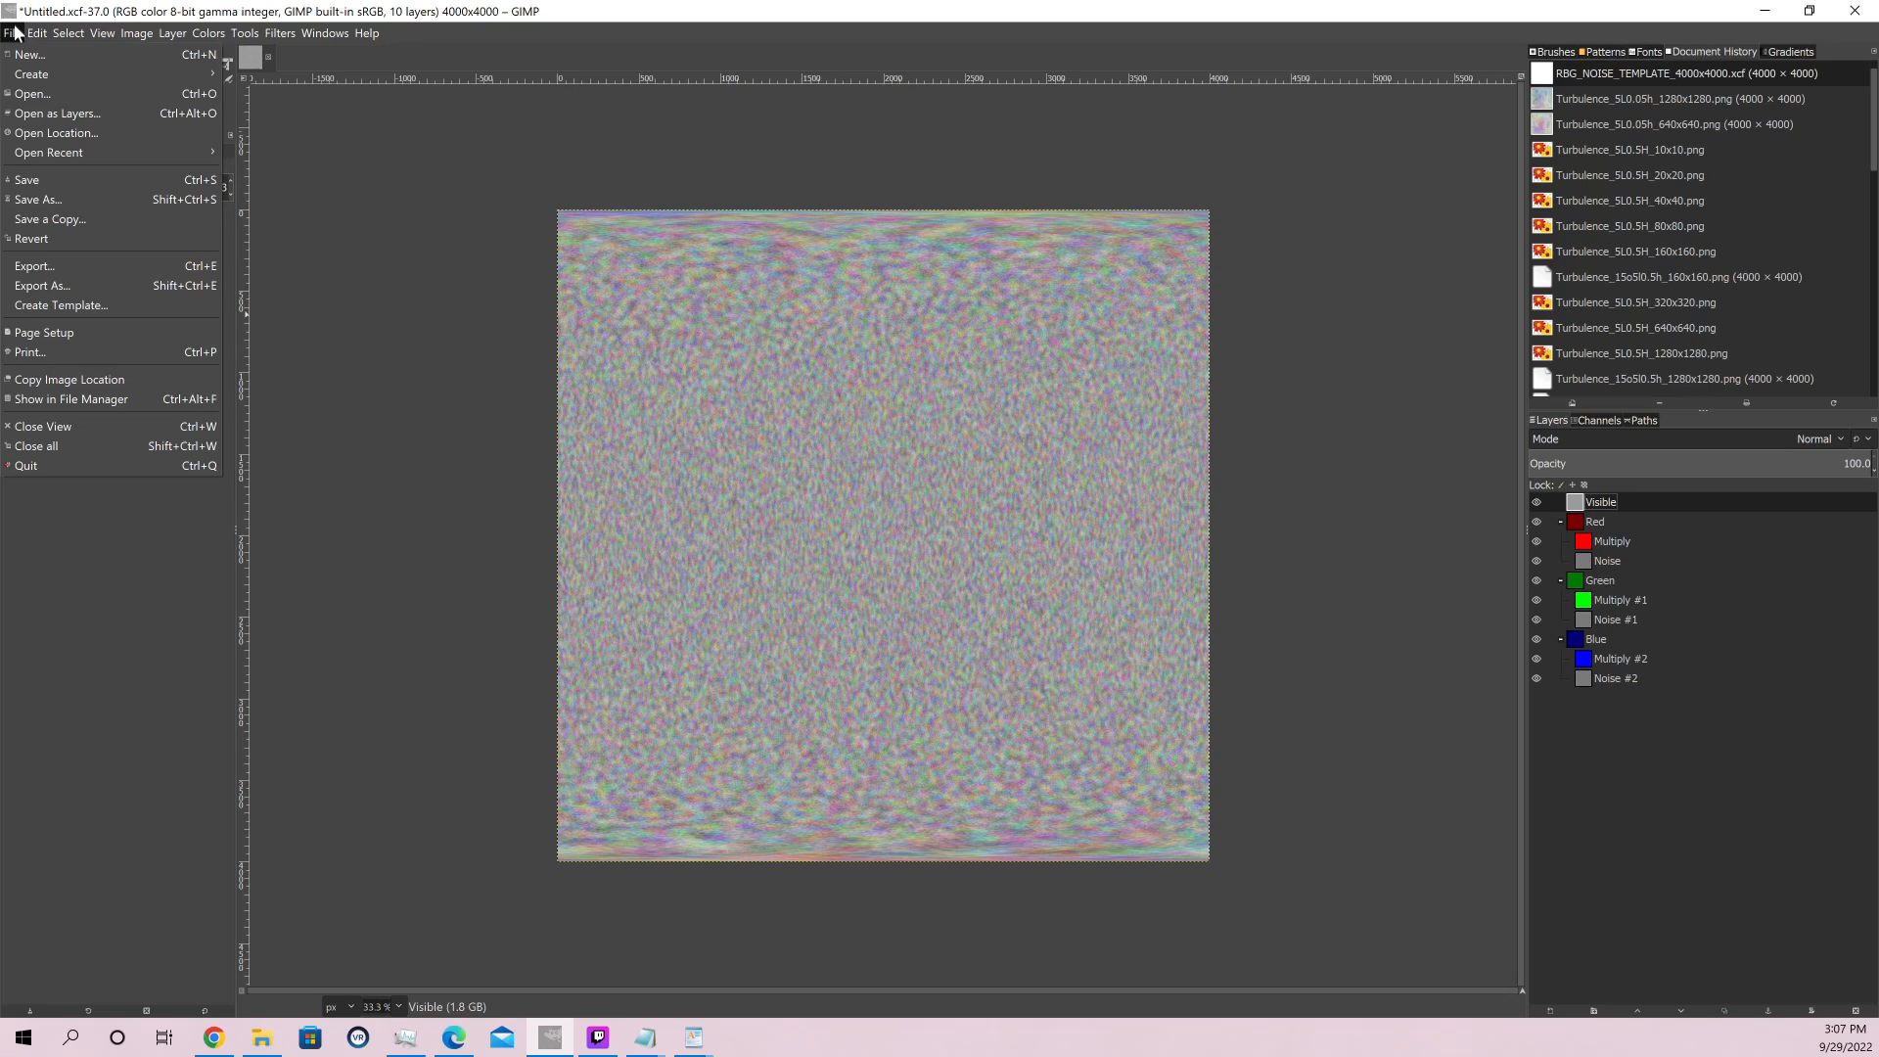
click(73, 286)
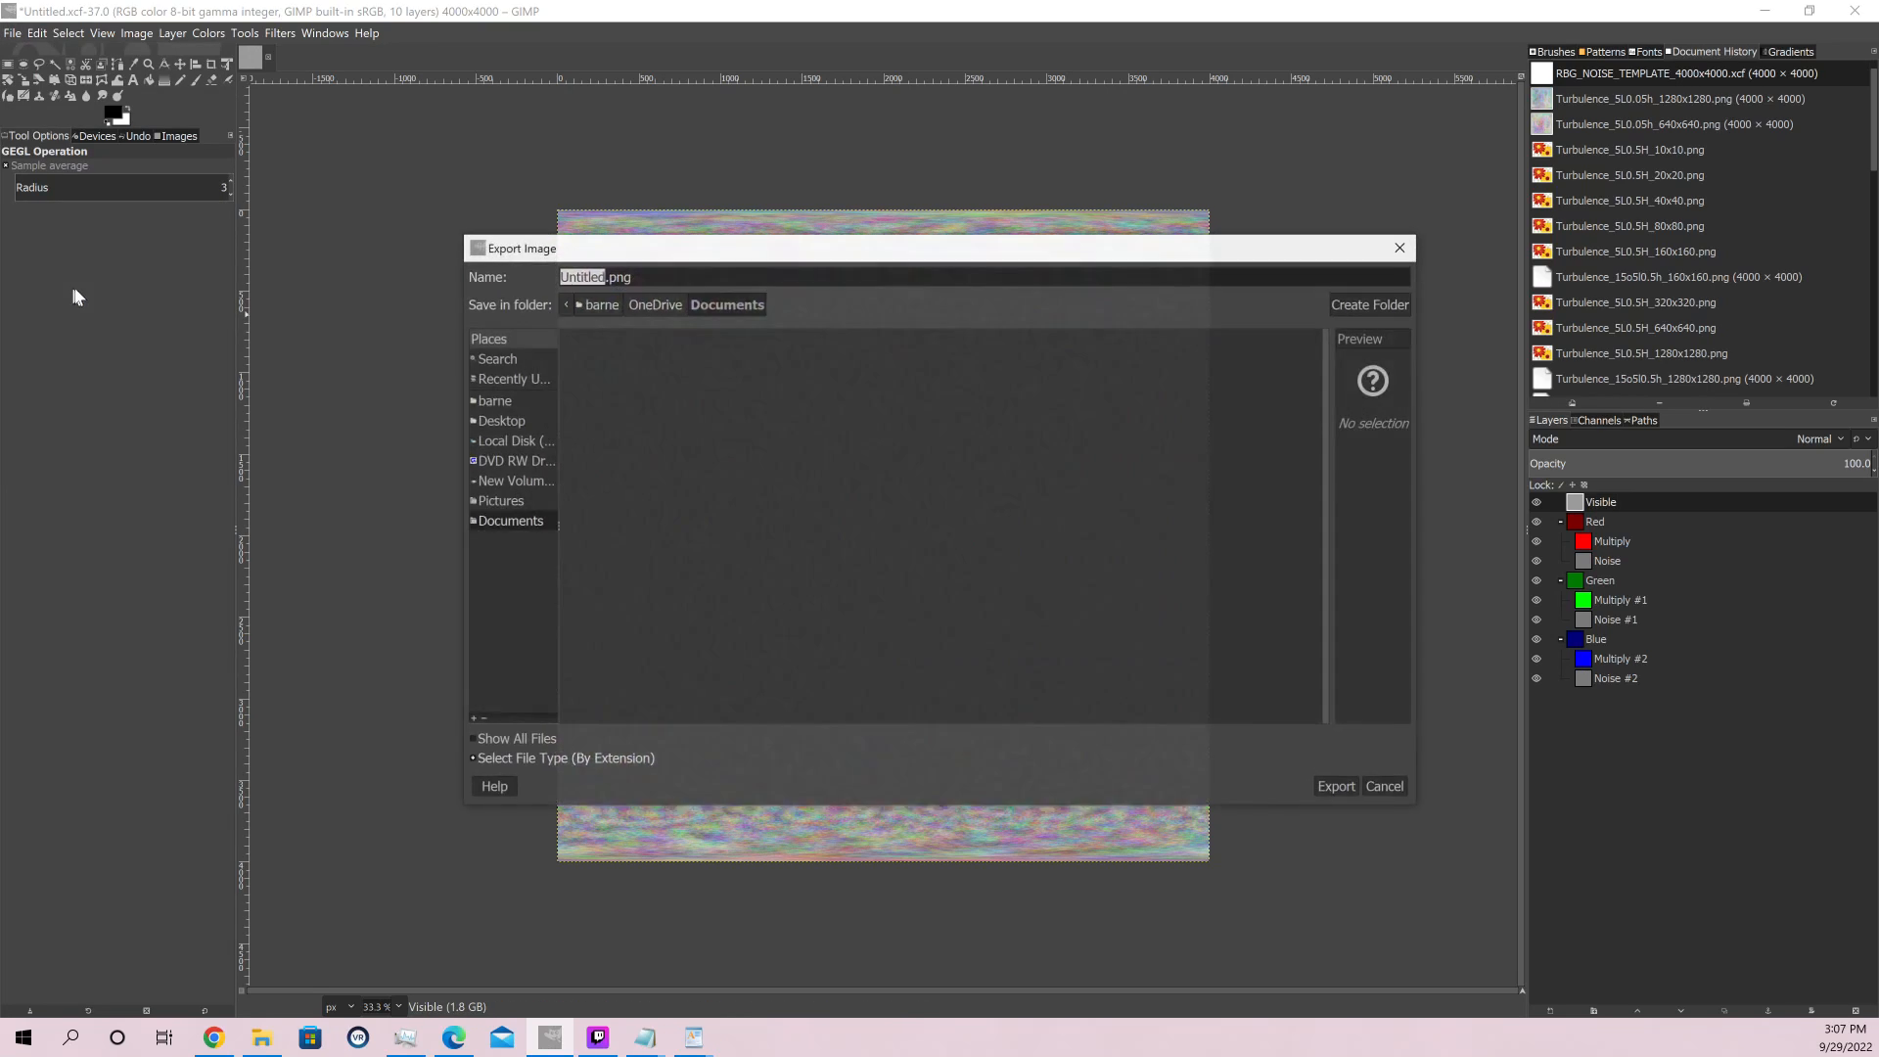
drag(807, 252, 0, 181)
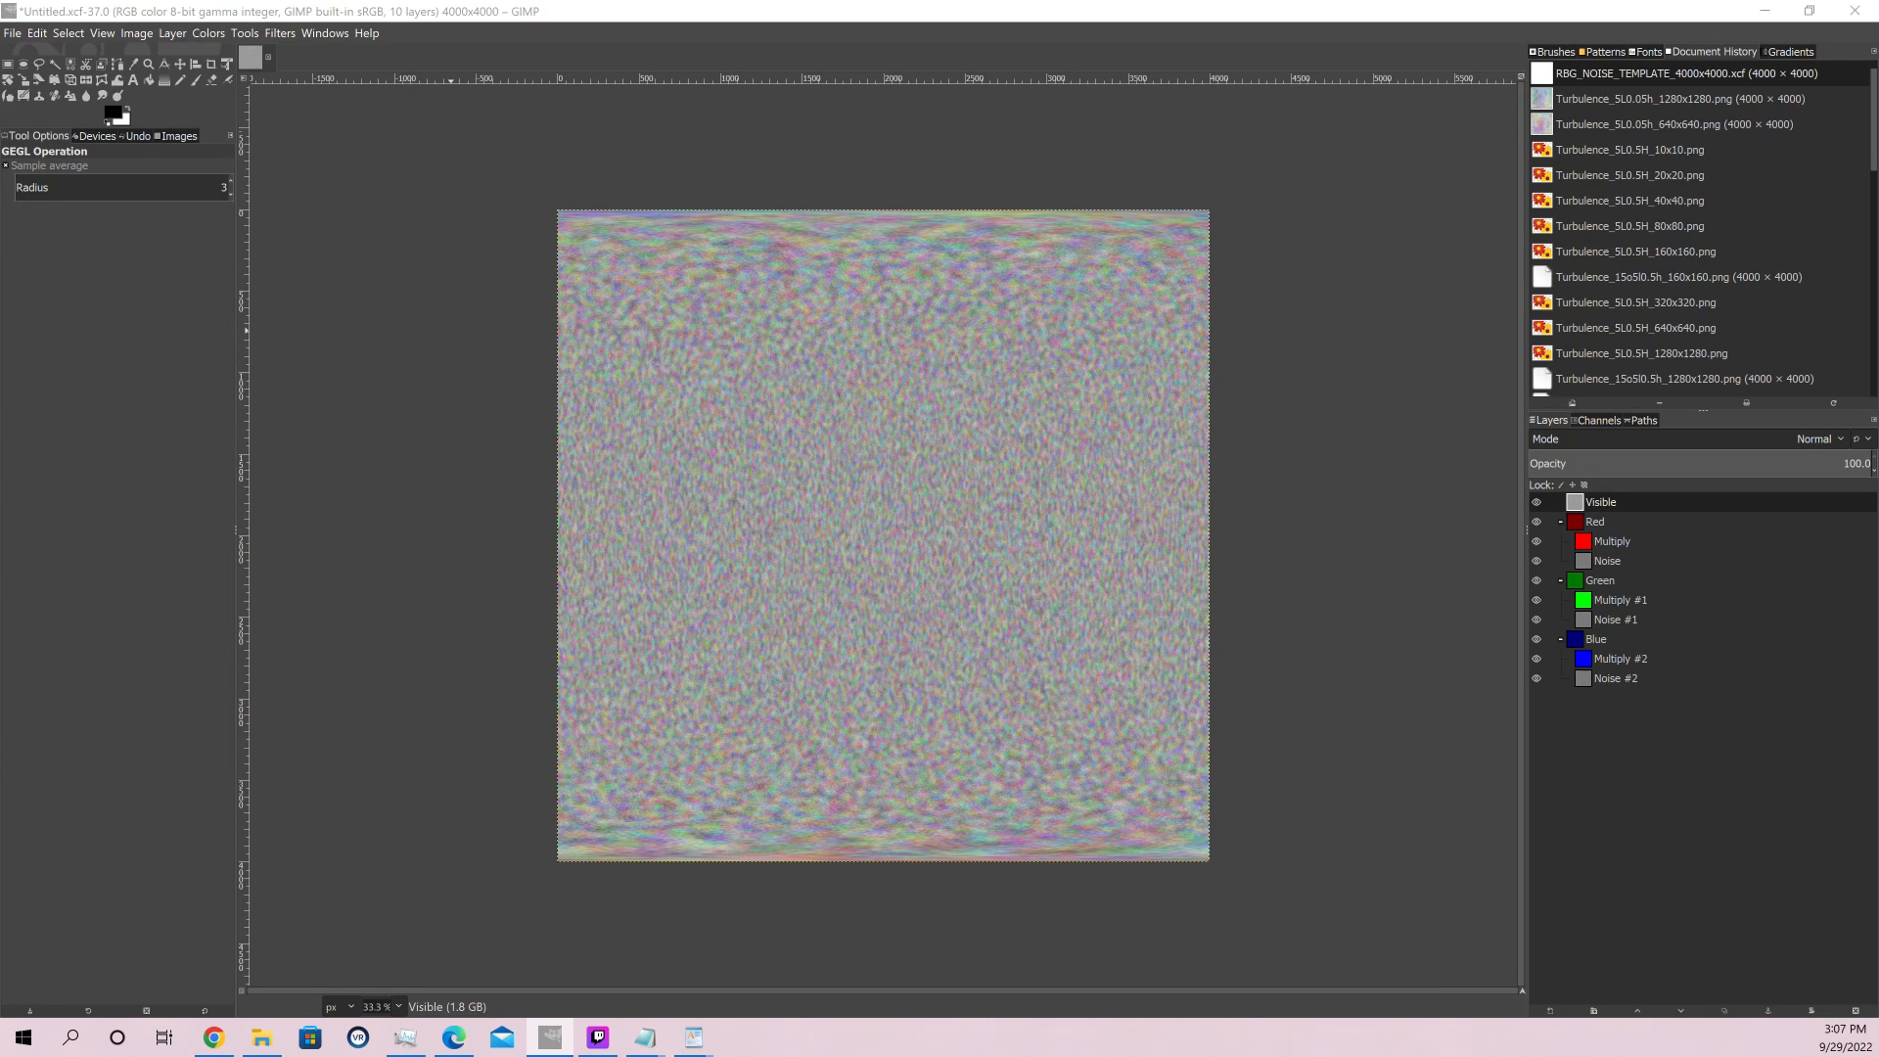
drag(0, 293, 1012, 241)
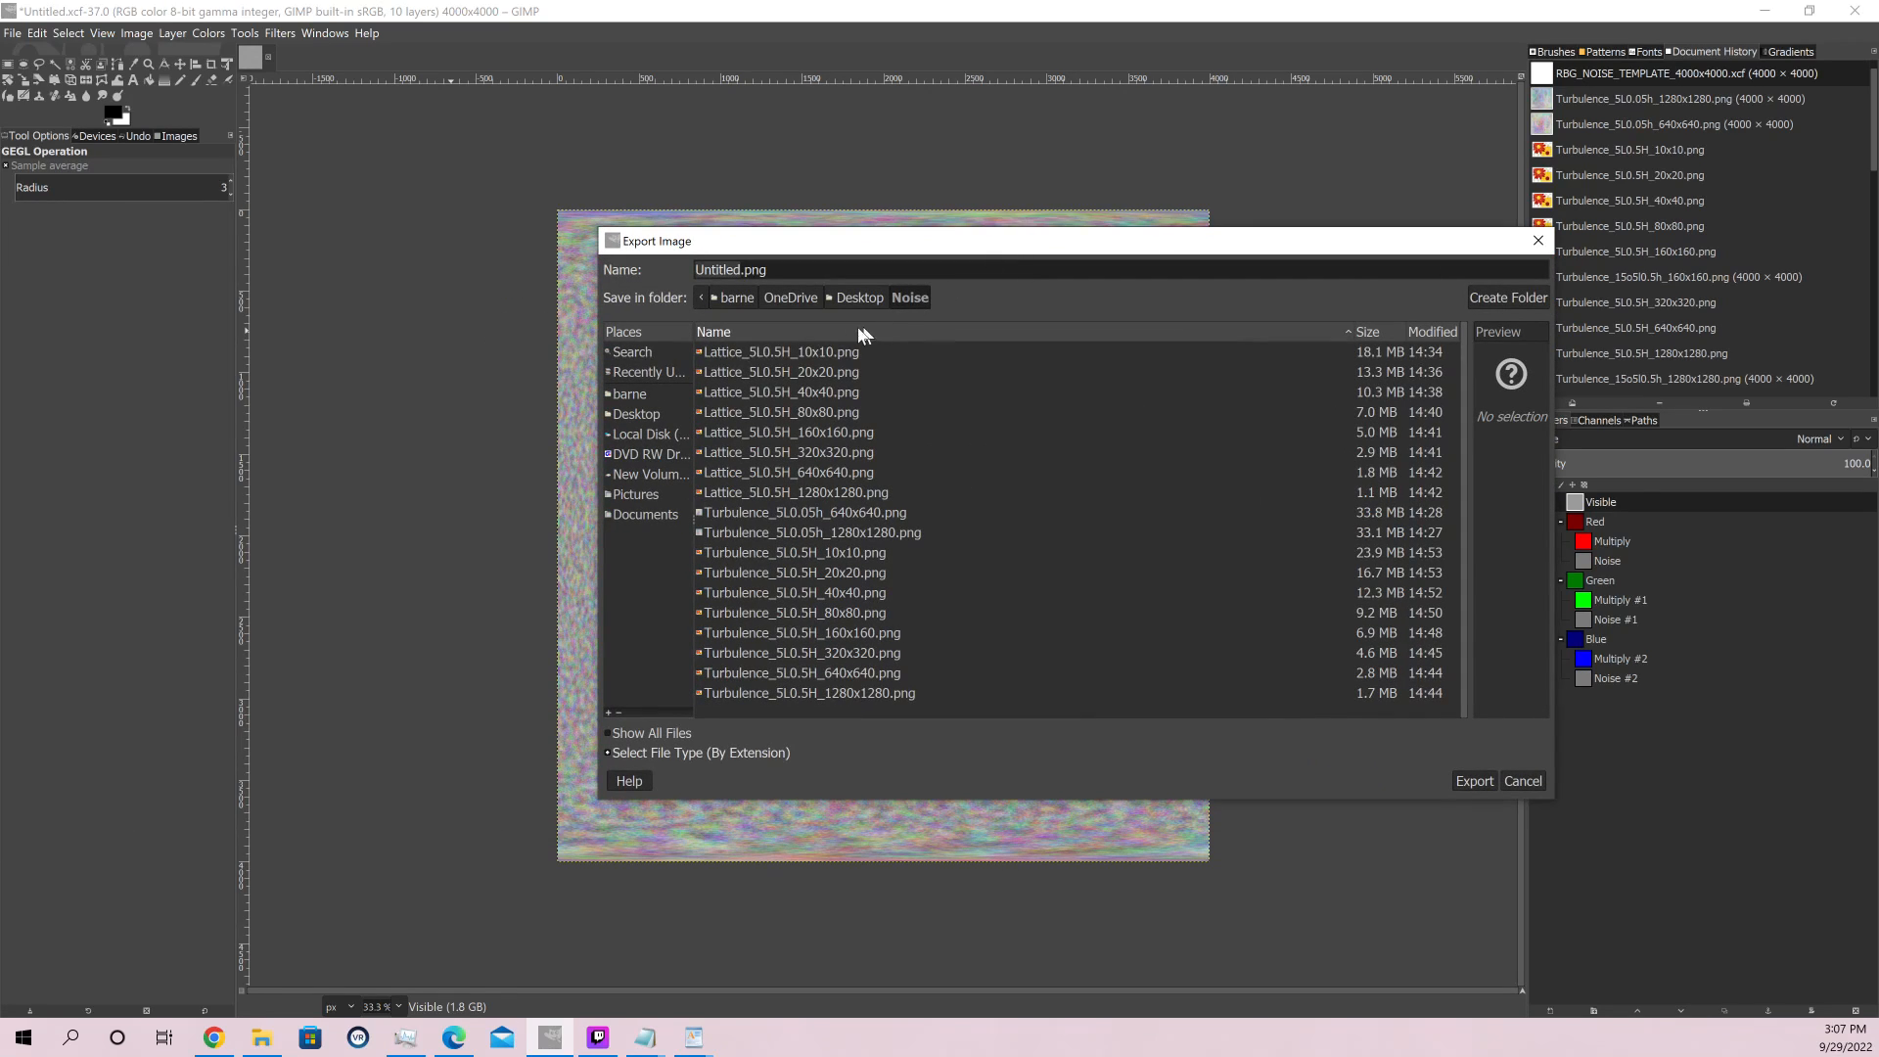
Name the export file Lattice_5L0.05H_10x10.png and export it with the existing PNG options
double_click(744, 270)
text(Lattice_5L)
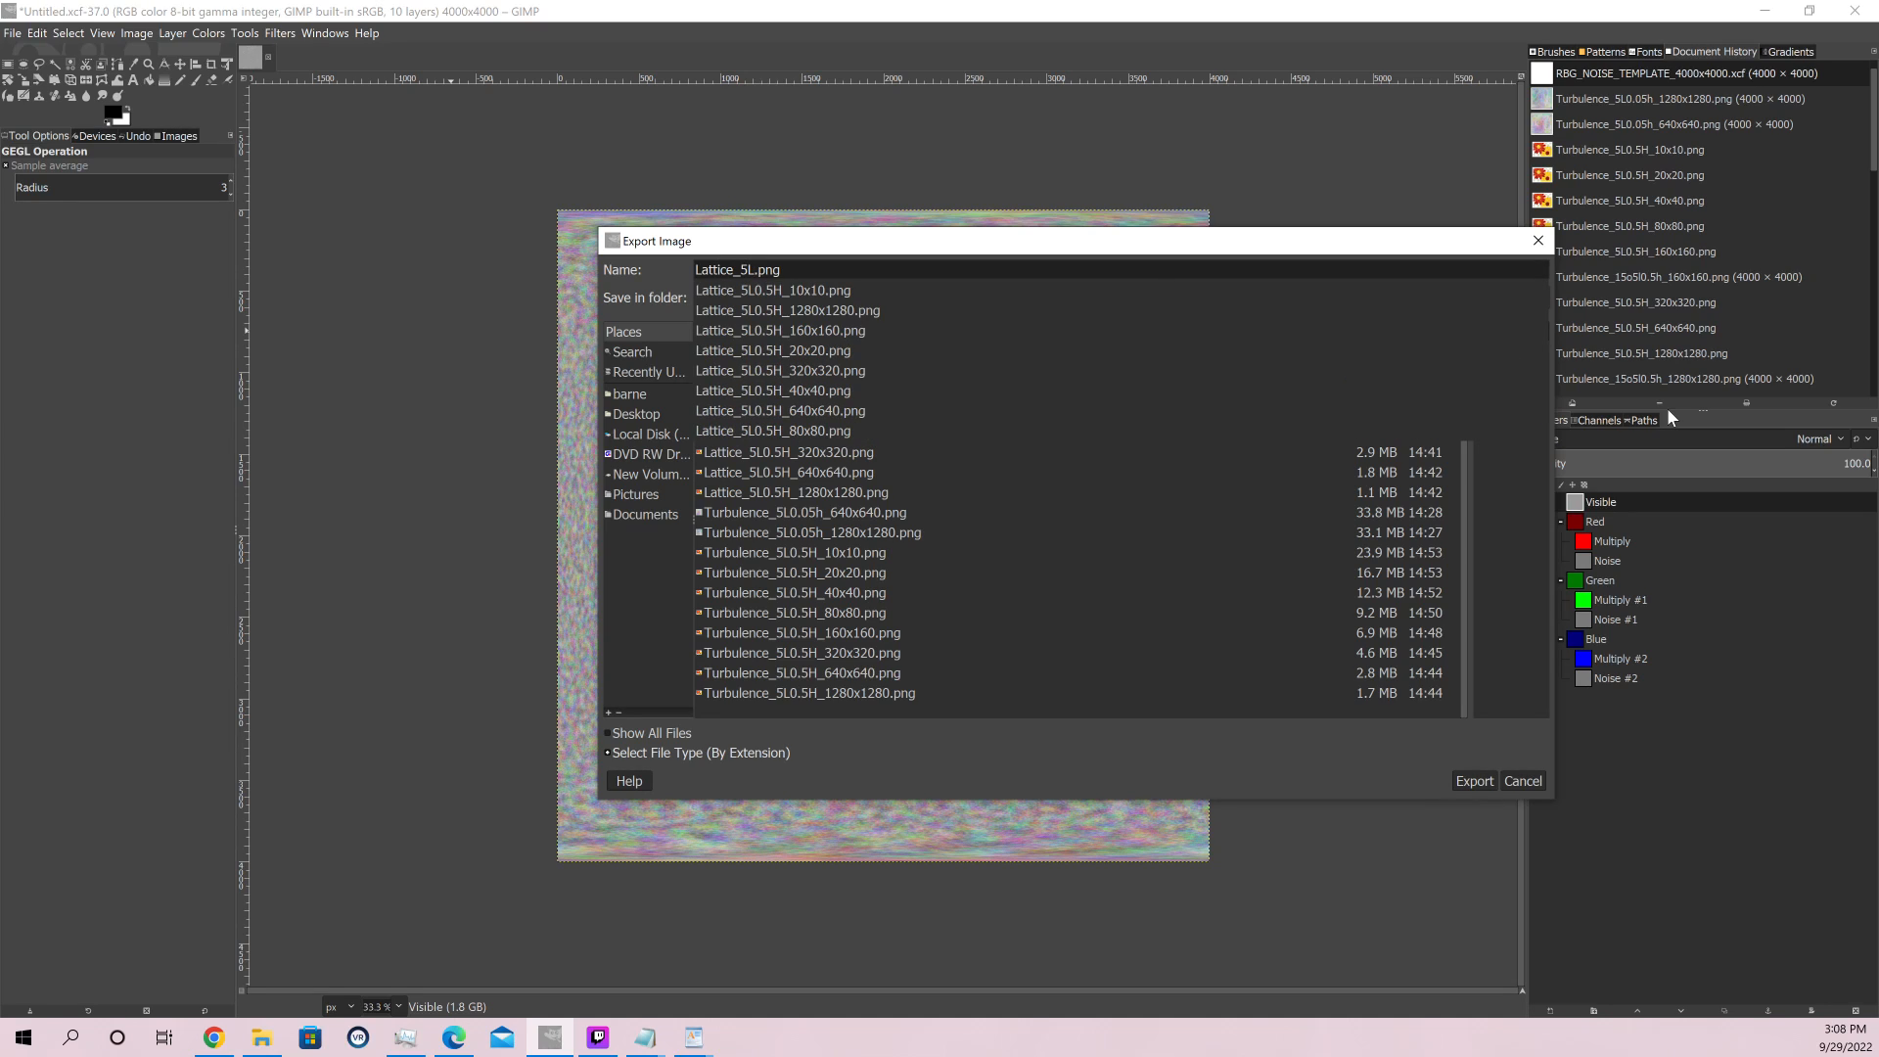
text(0.05)
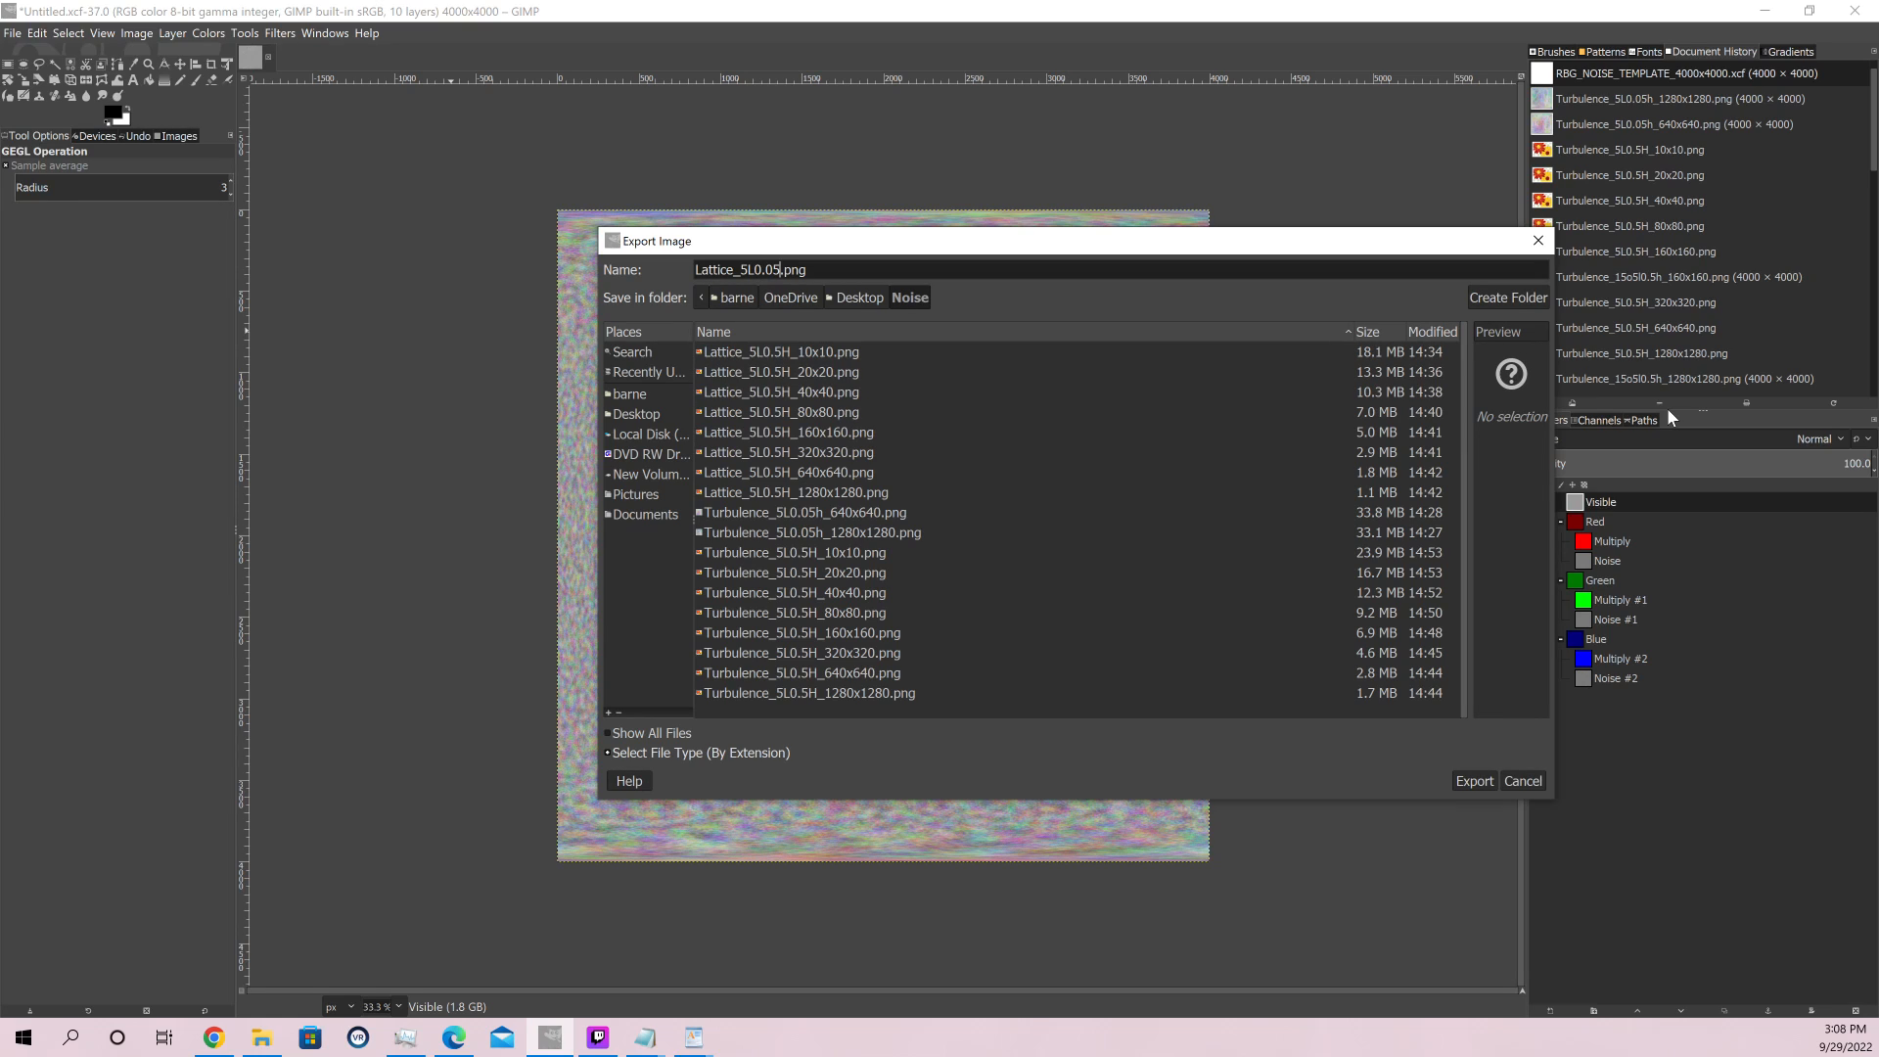
text(H_)
text(10x10)
click(1477, 783)
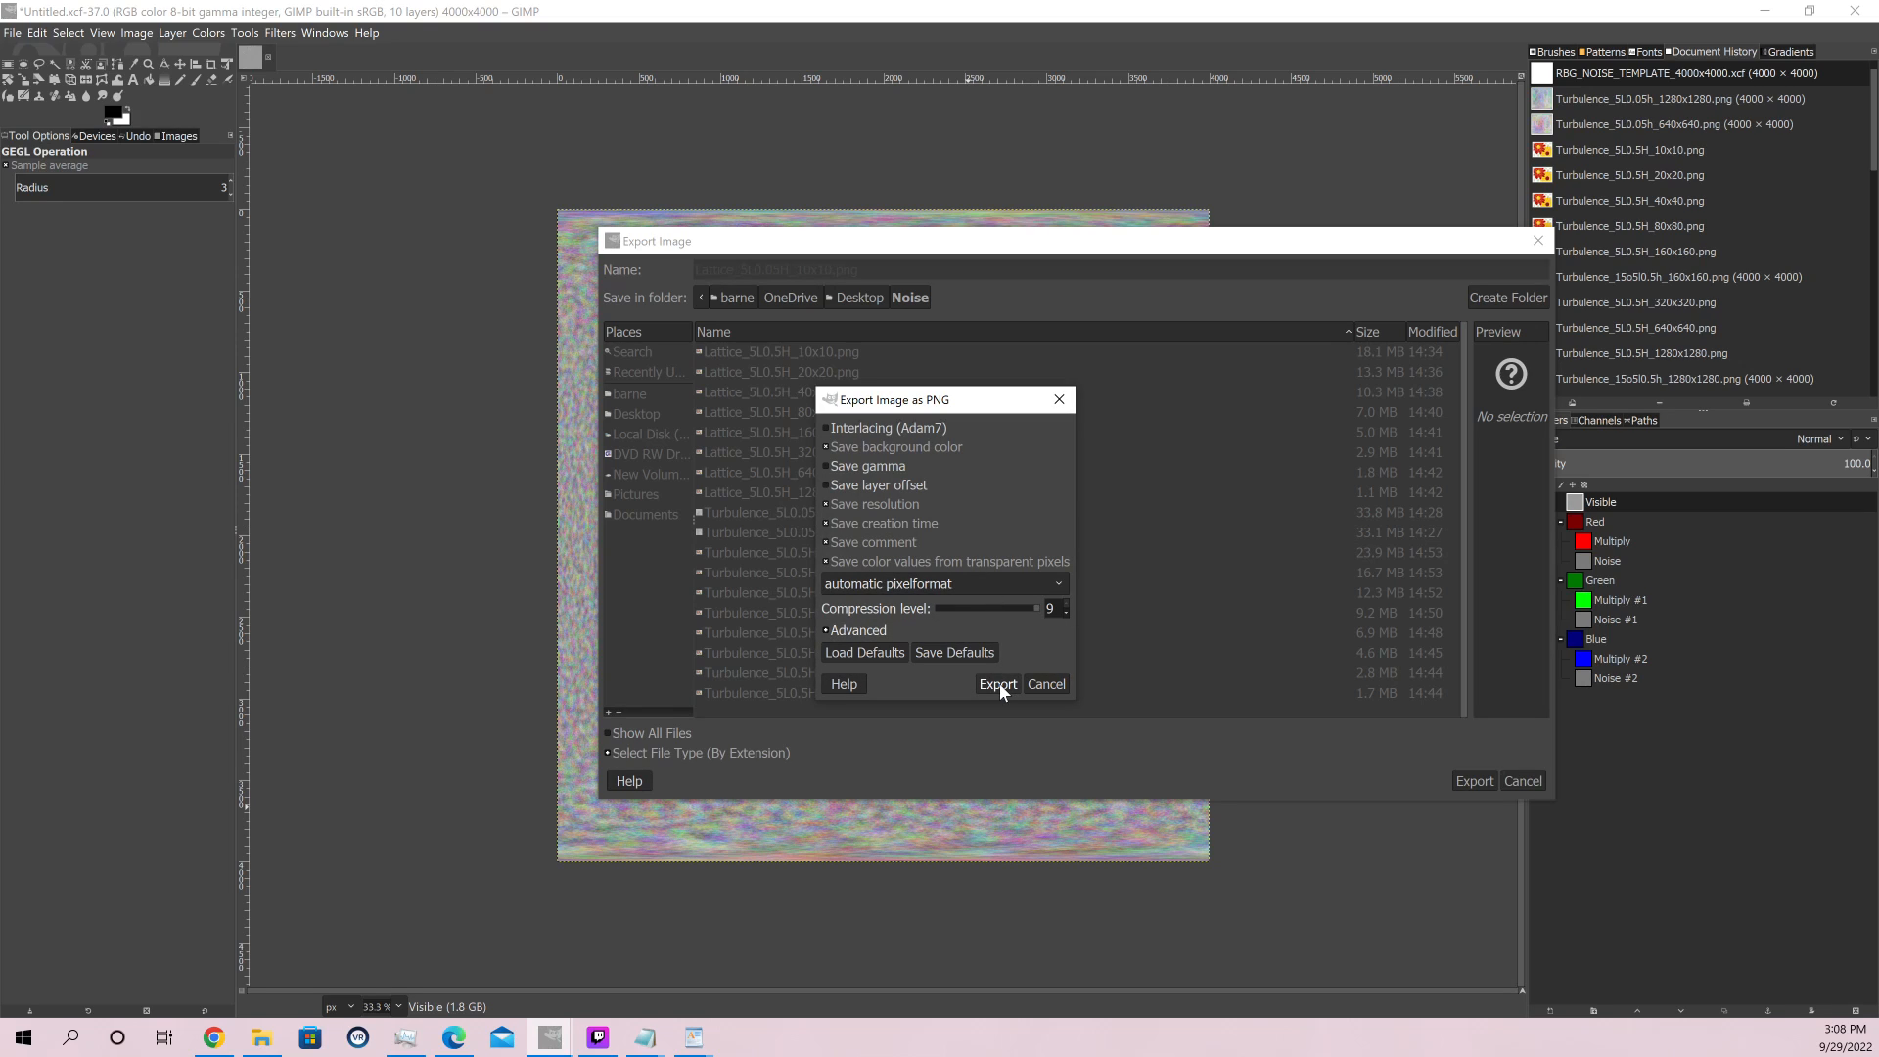
click(999, 683)
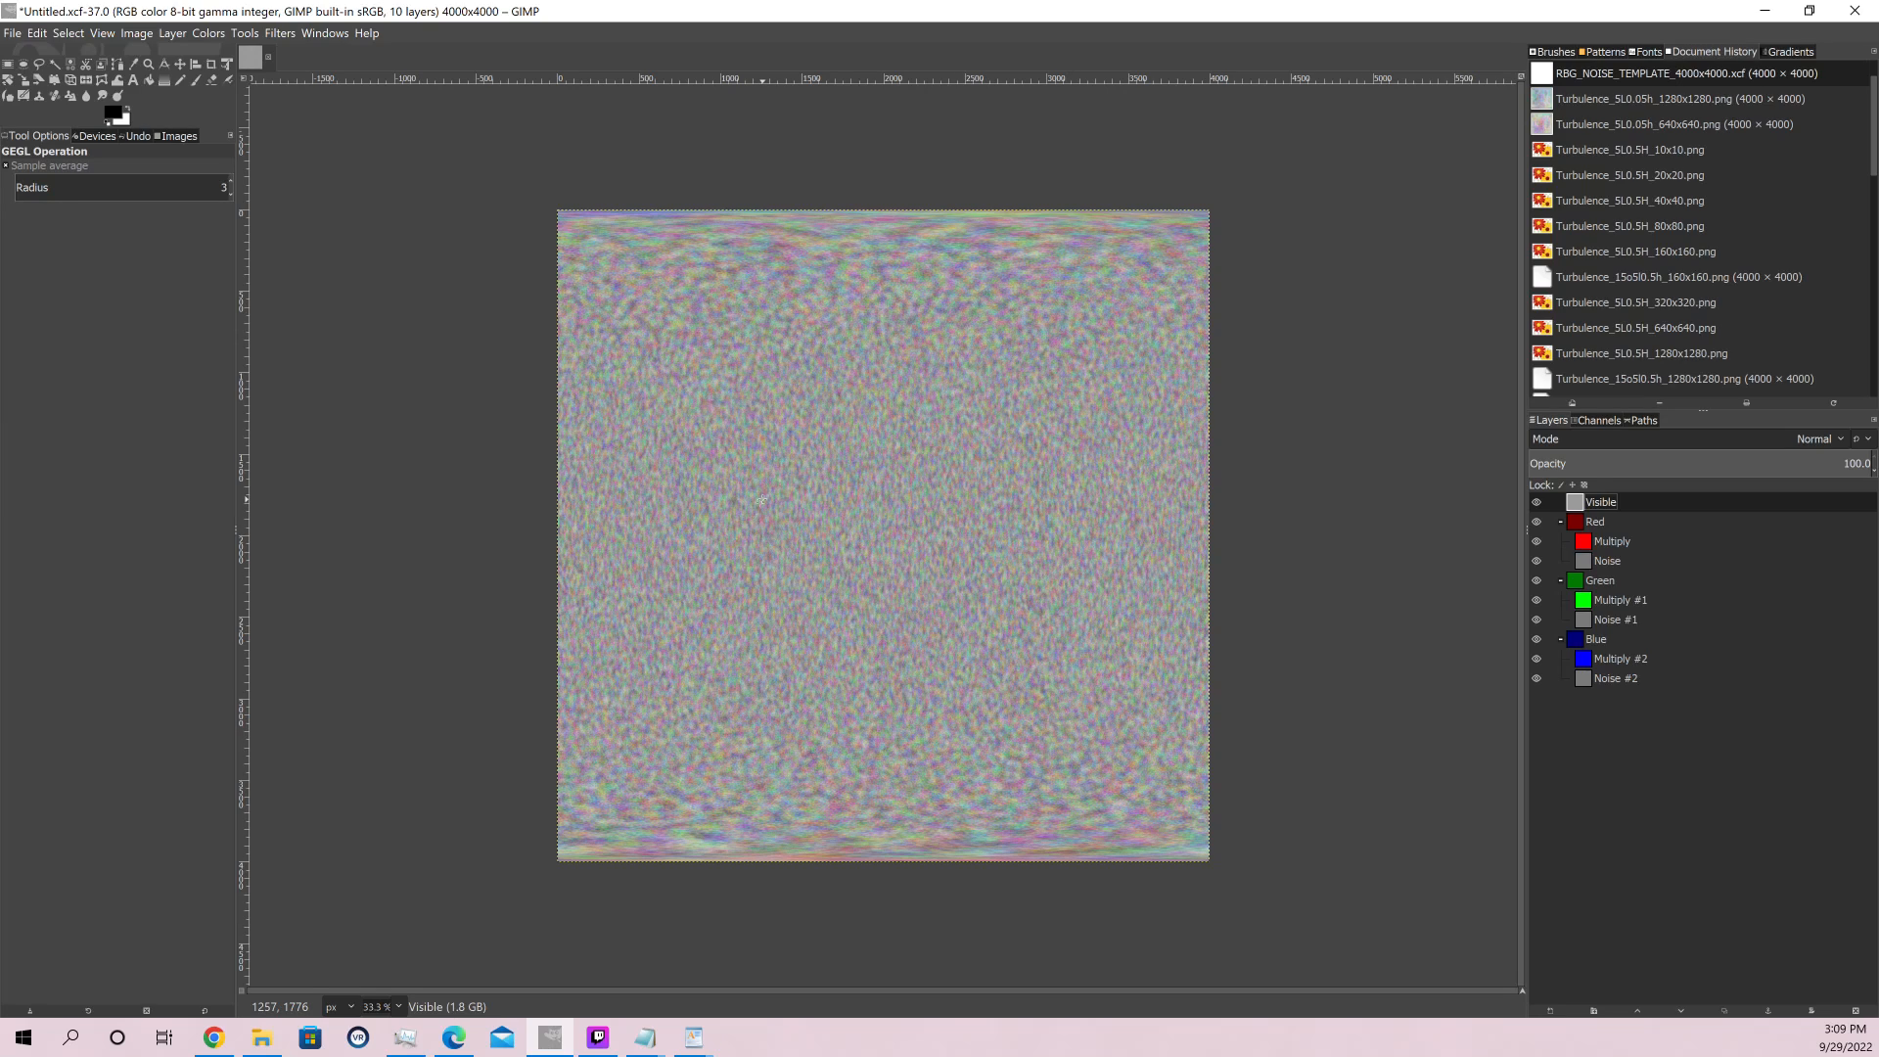
click(280, 32)
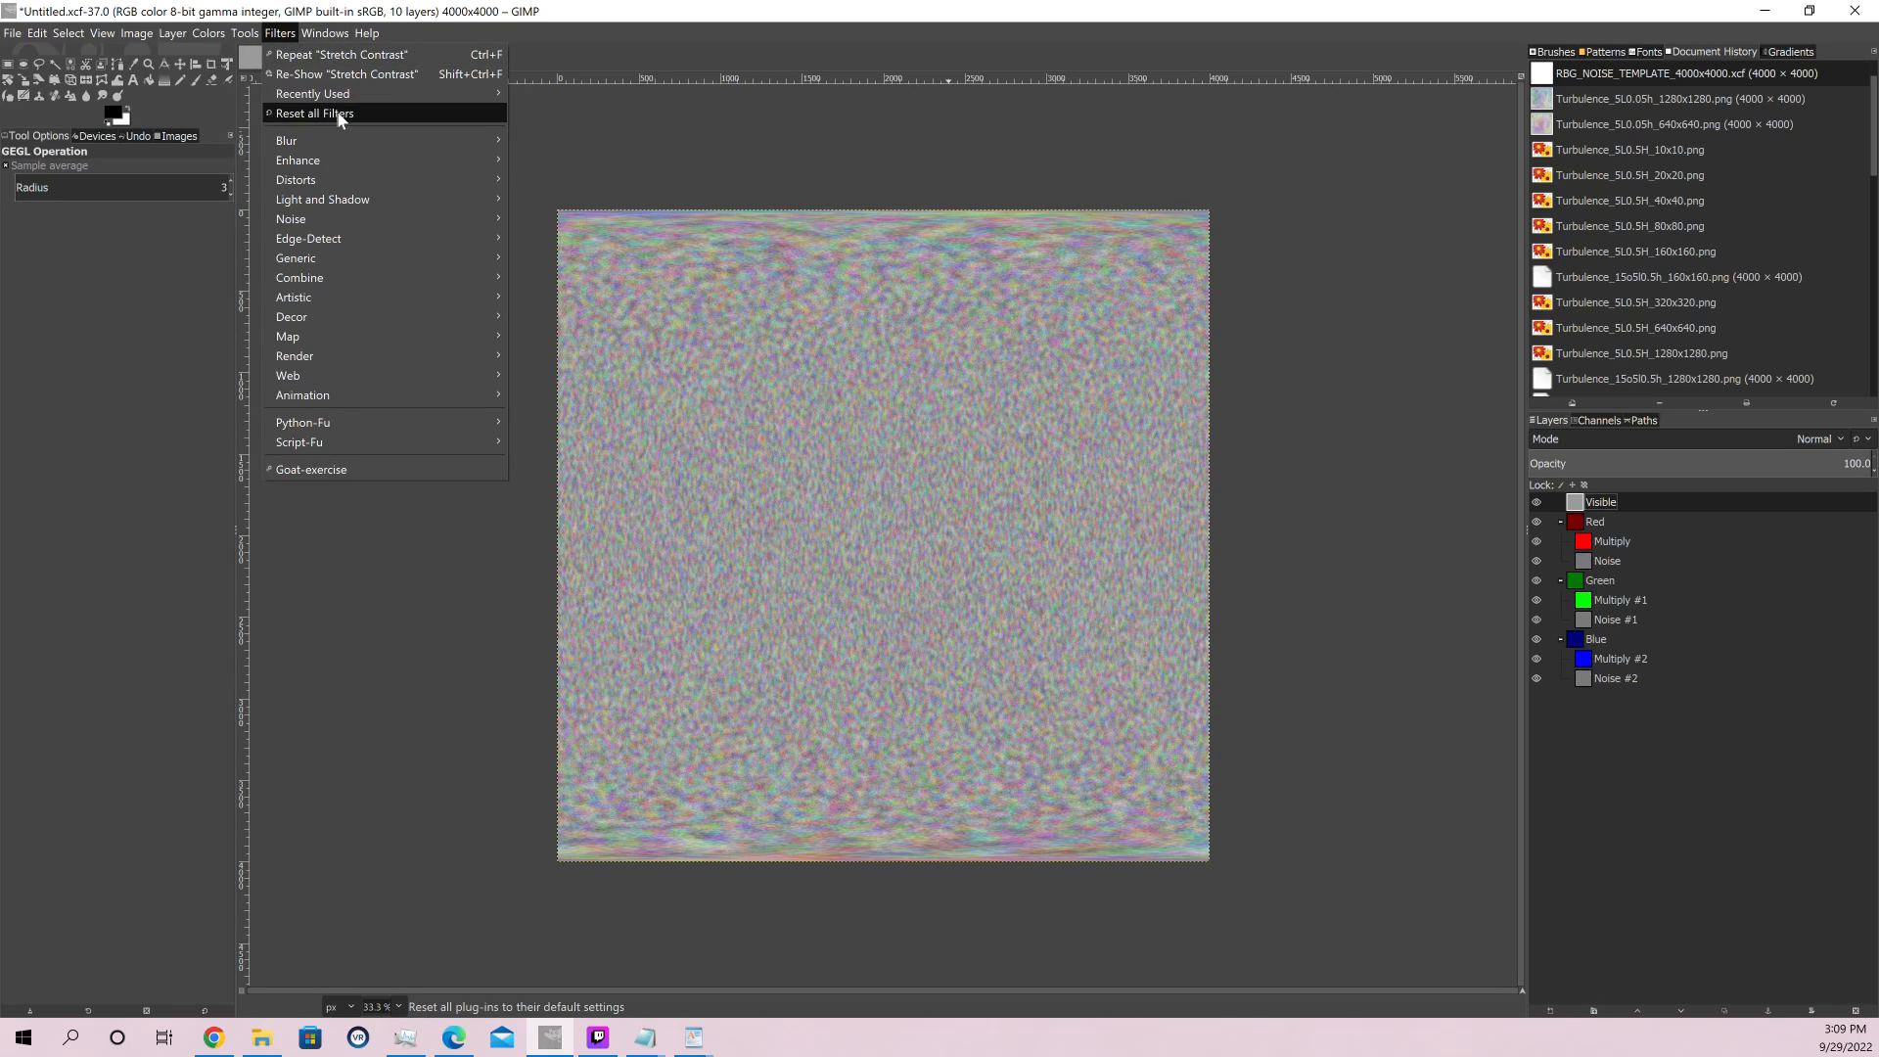
mouse_move(427, 93)
click(541, 113)
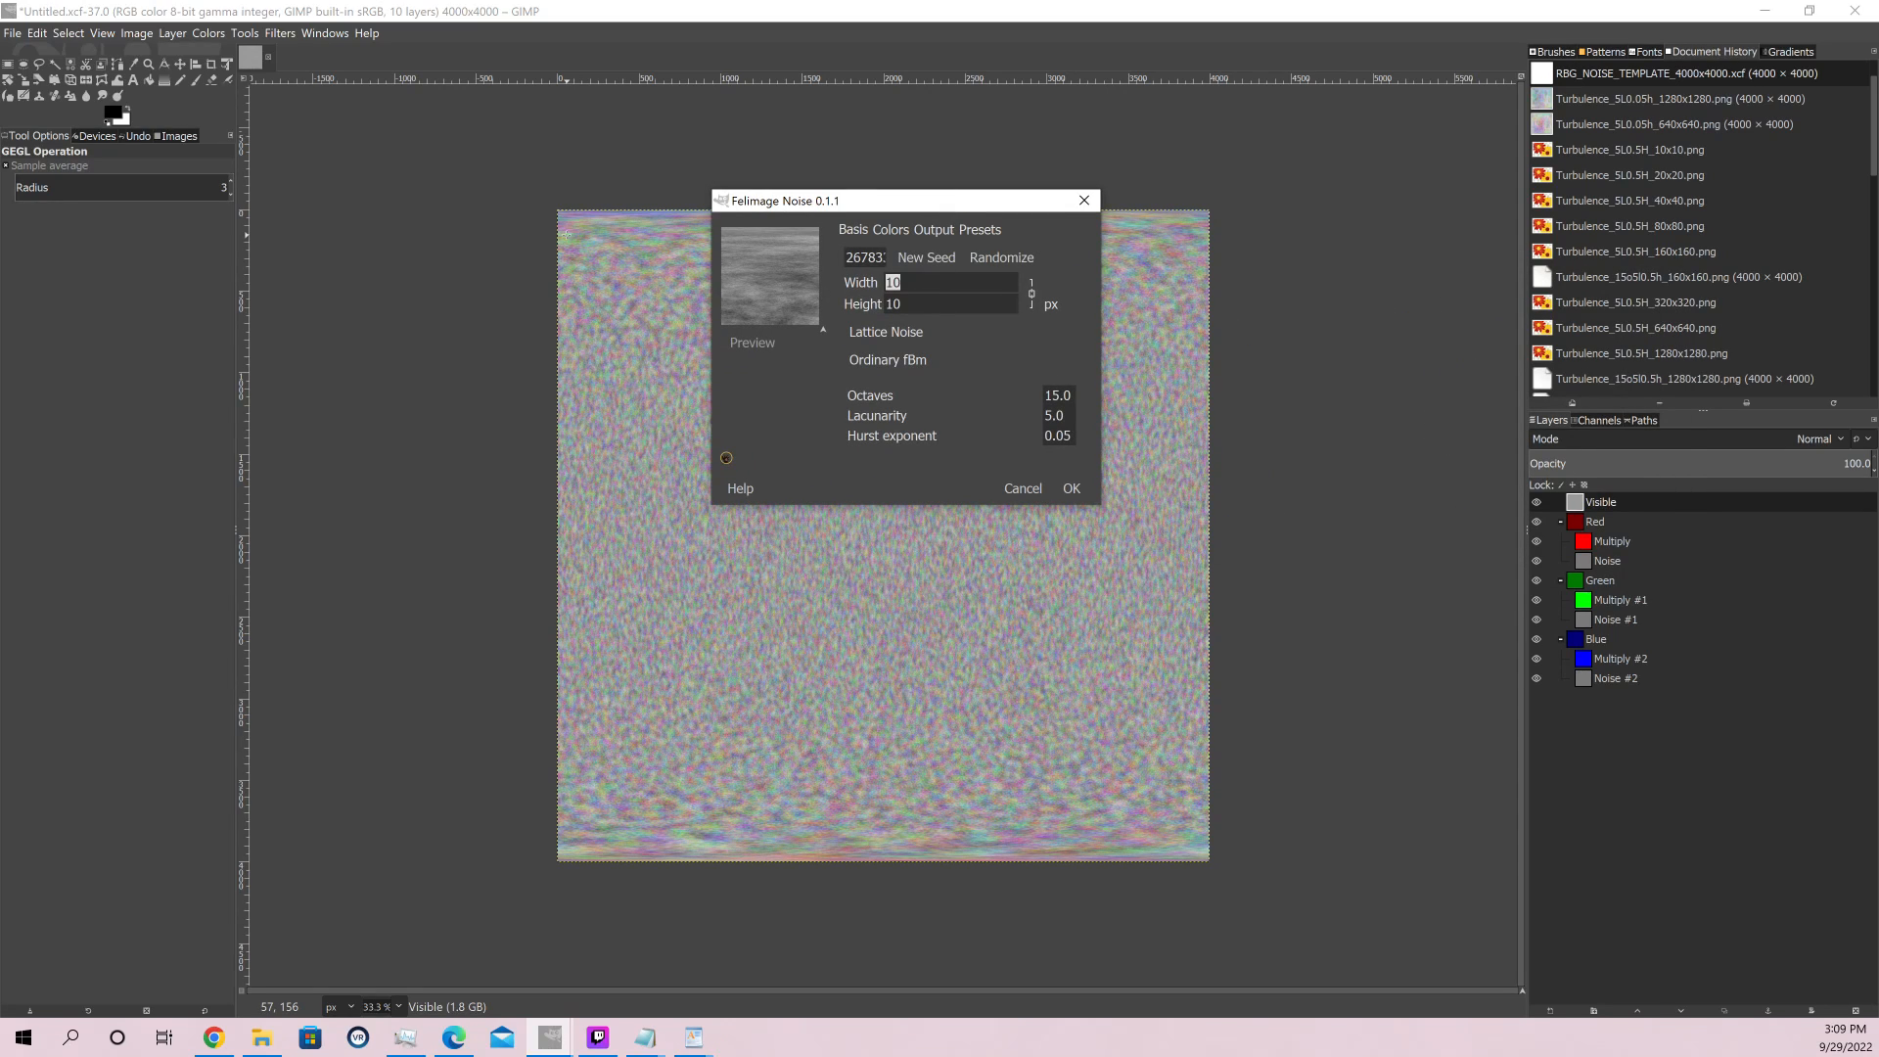
text(20)
click(940, 305)
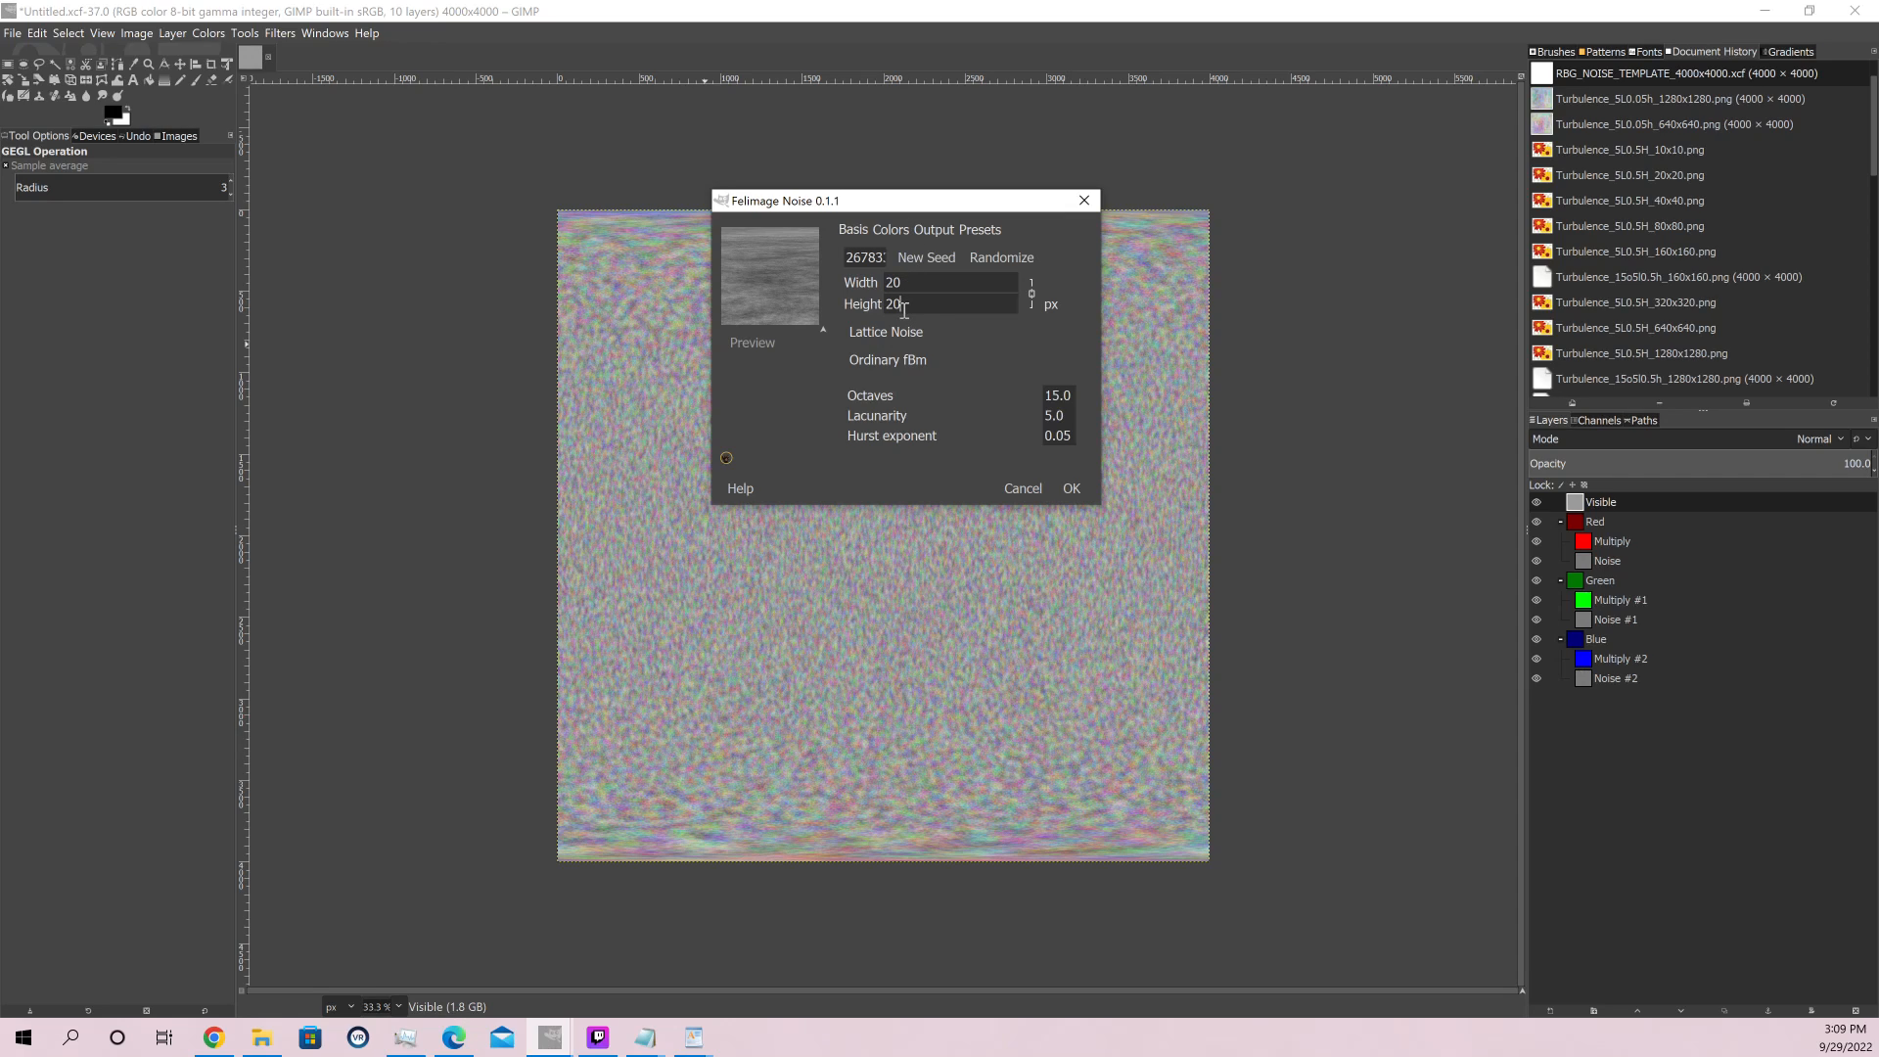
click(1023, 488)
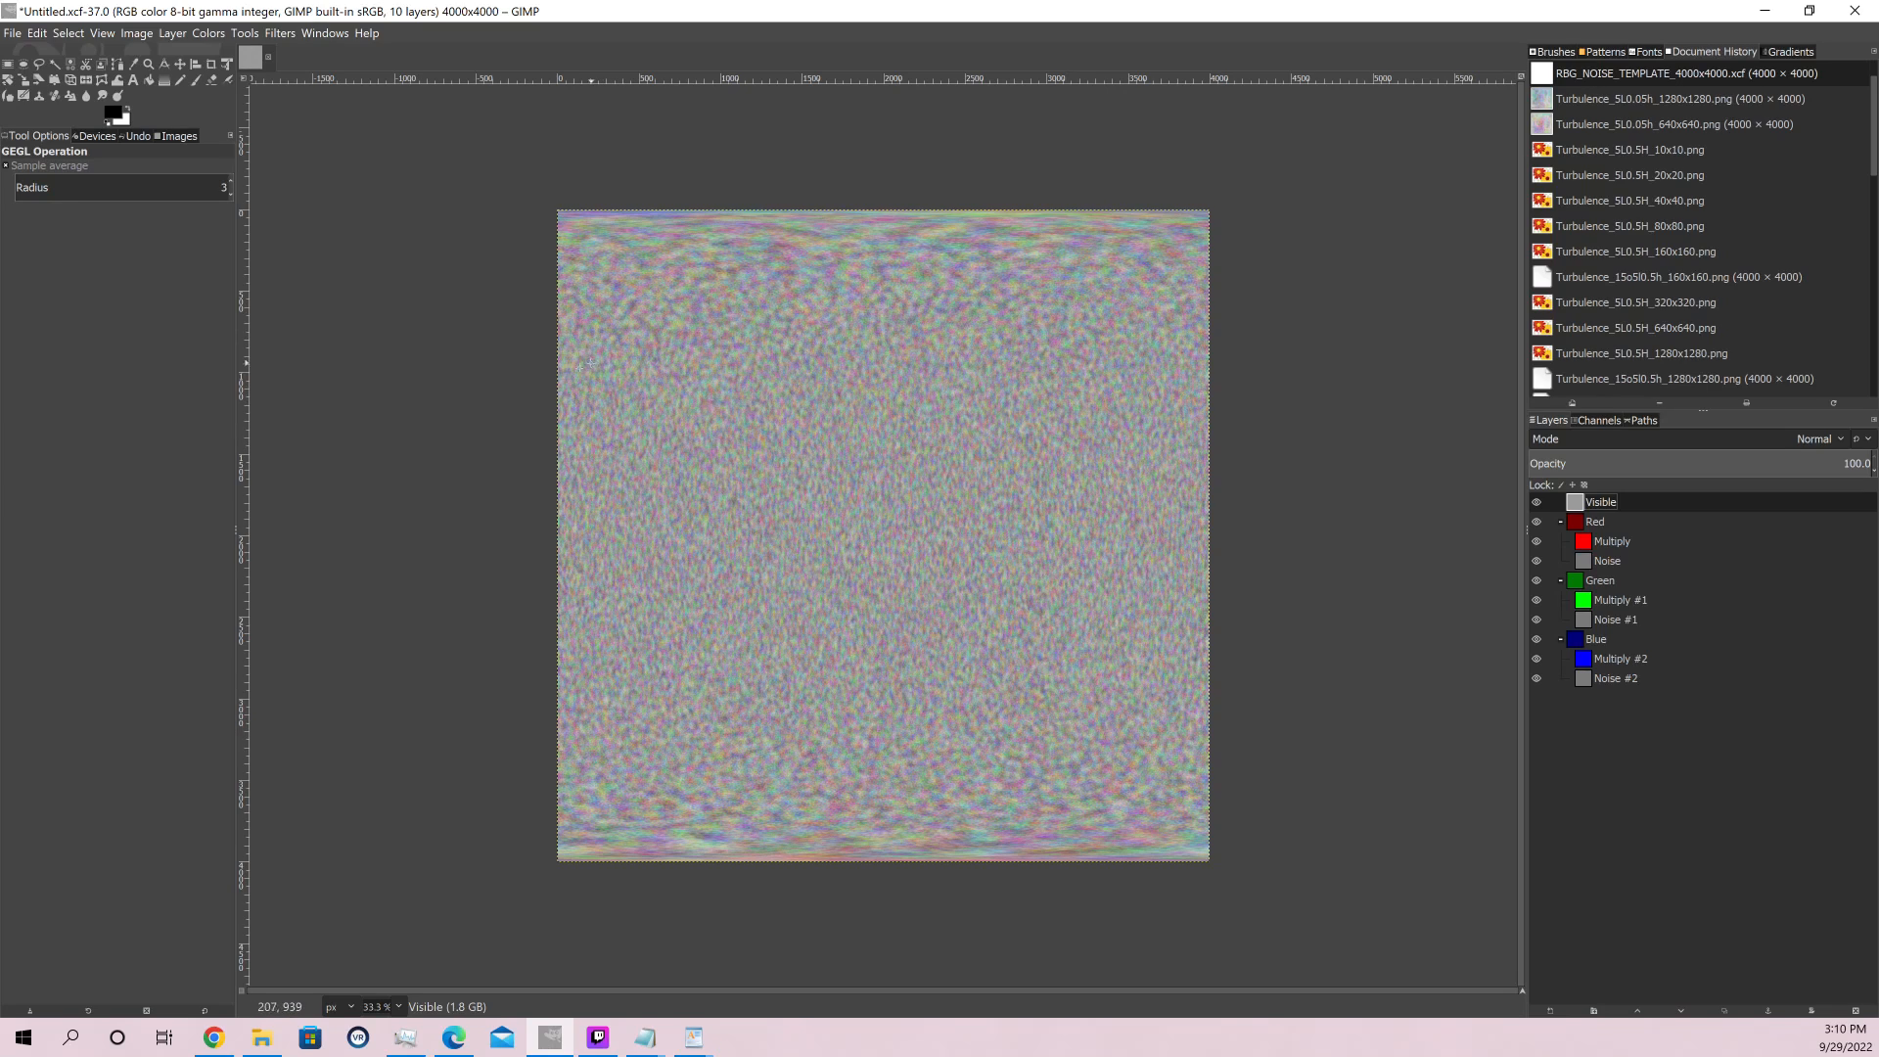
Open Lattice_5L0.5H_10x10.png and Turbulence_5L0.5H_10x10.png from the Noise folder on the Desktop and compare the two images
click(13, 32)
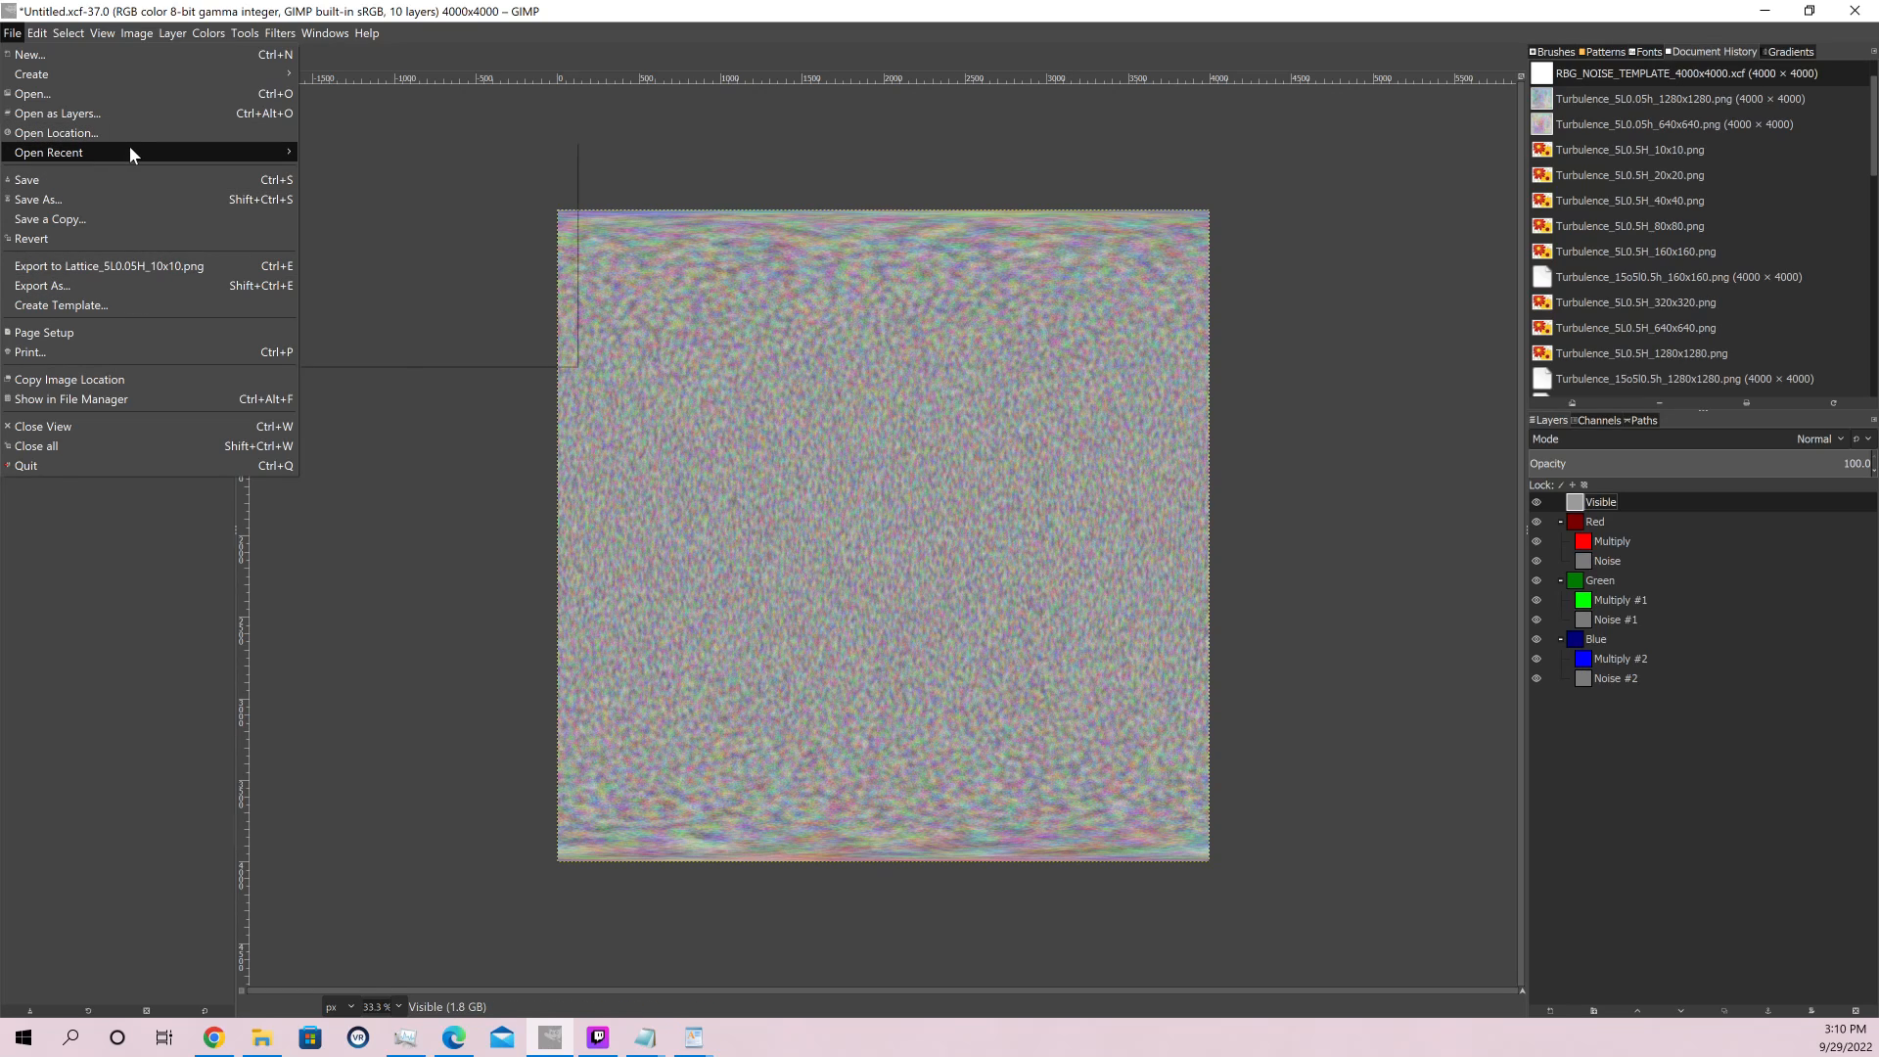
mouse_move(133, 147)
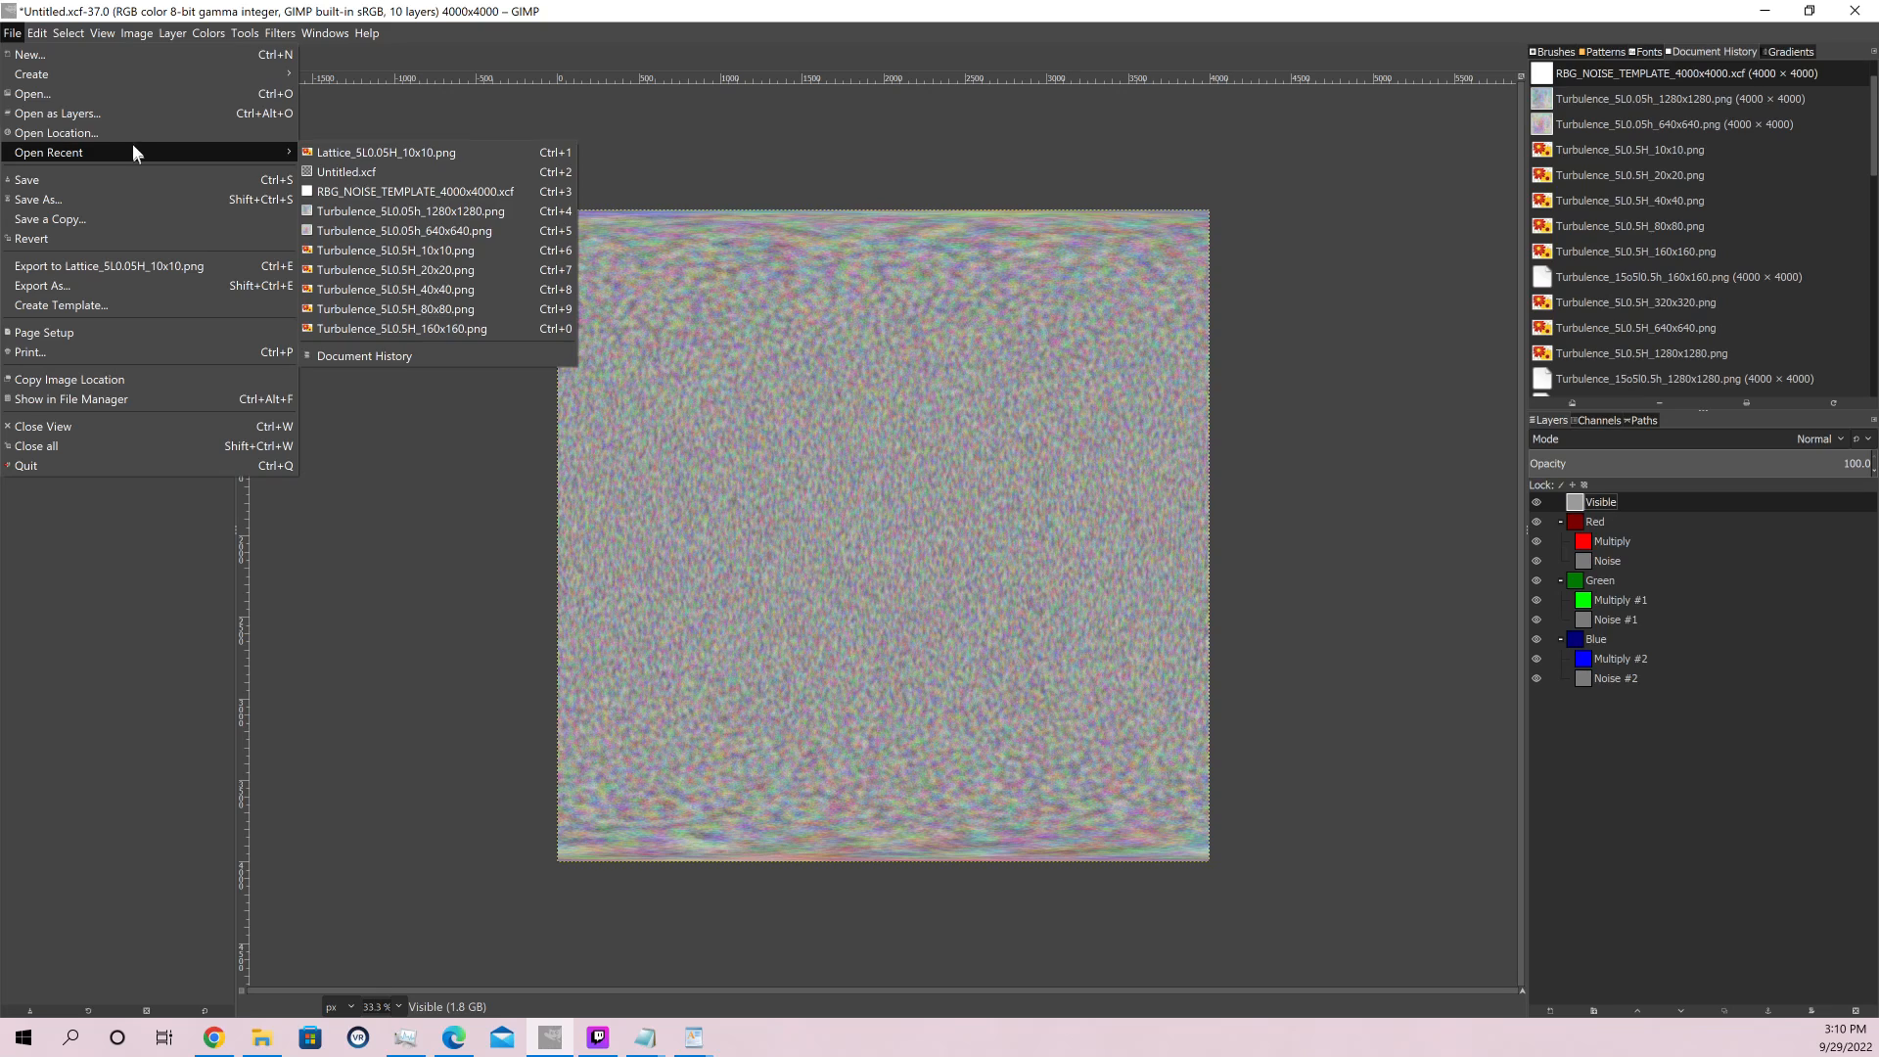
click(85, 93)
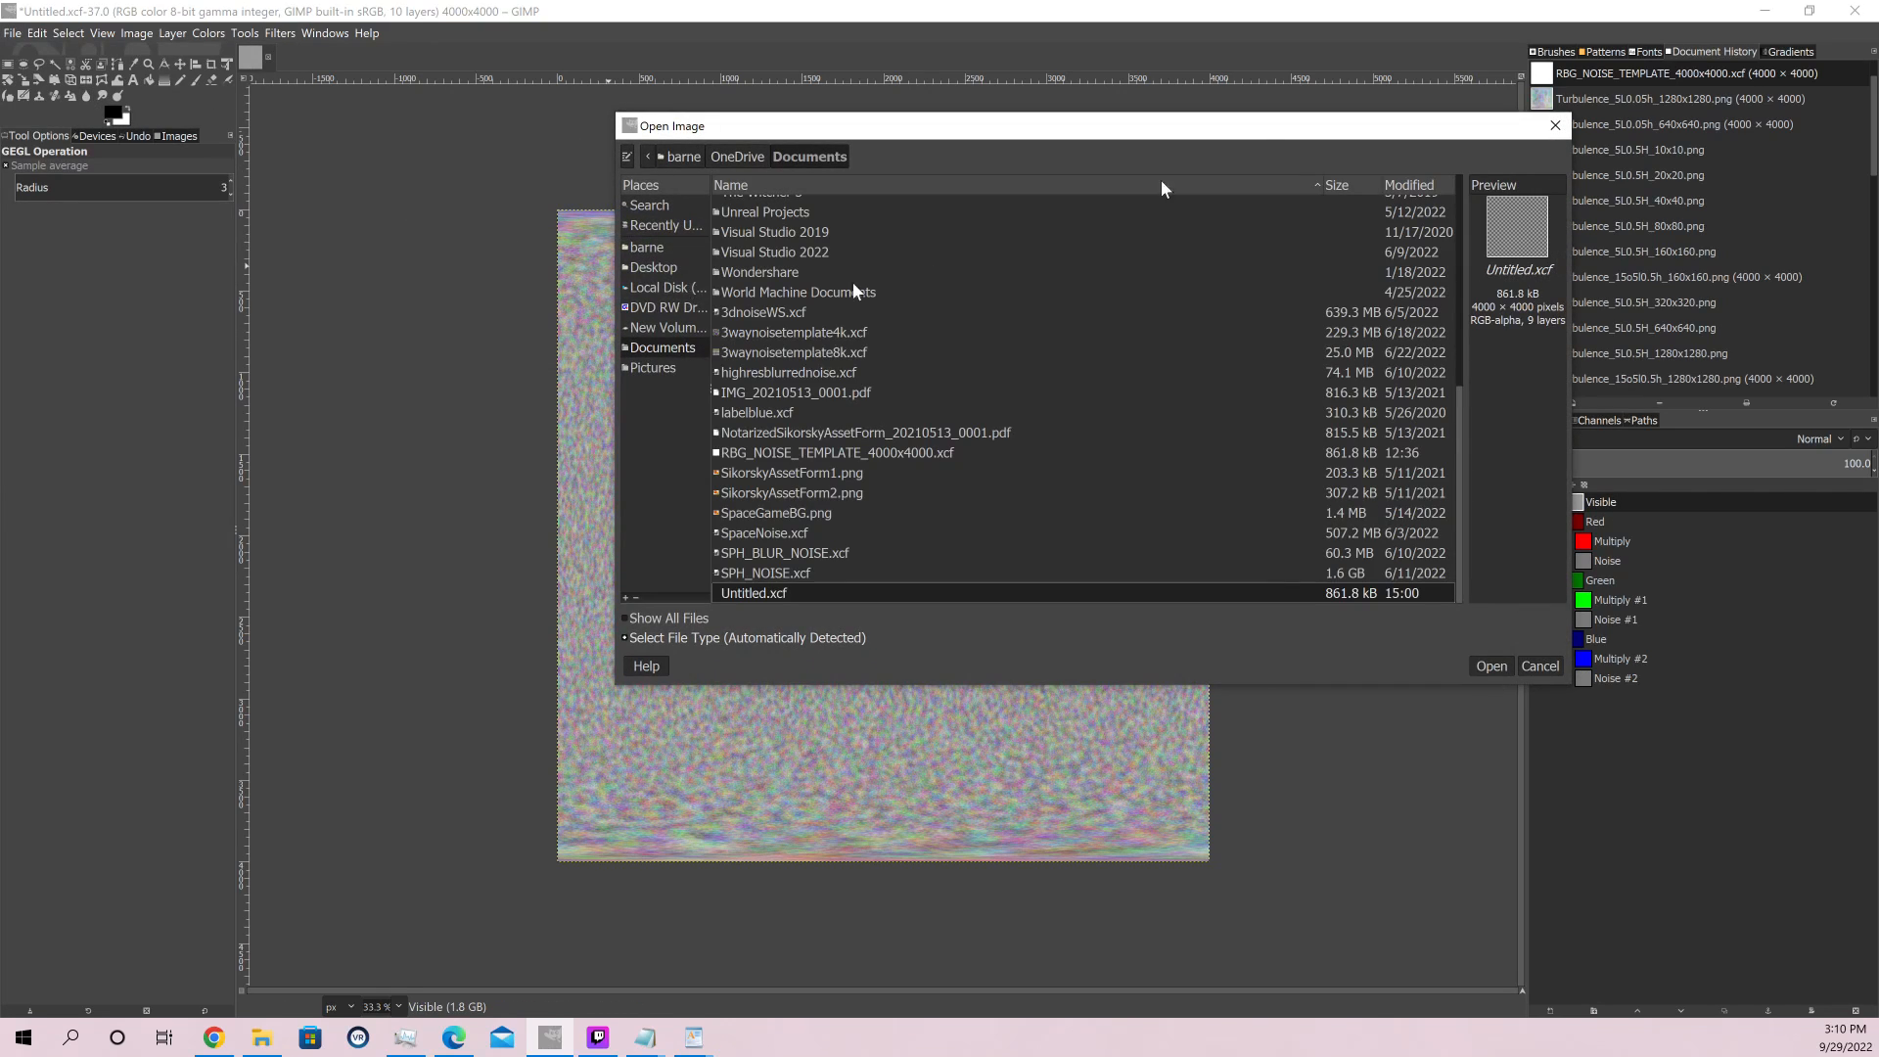
drag(1203, 123, 0, 95)
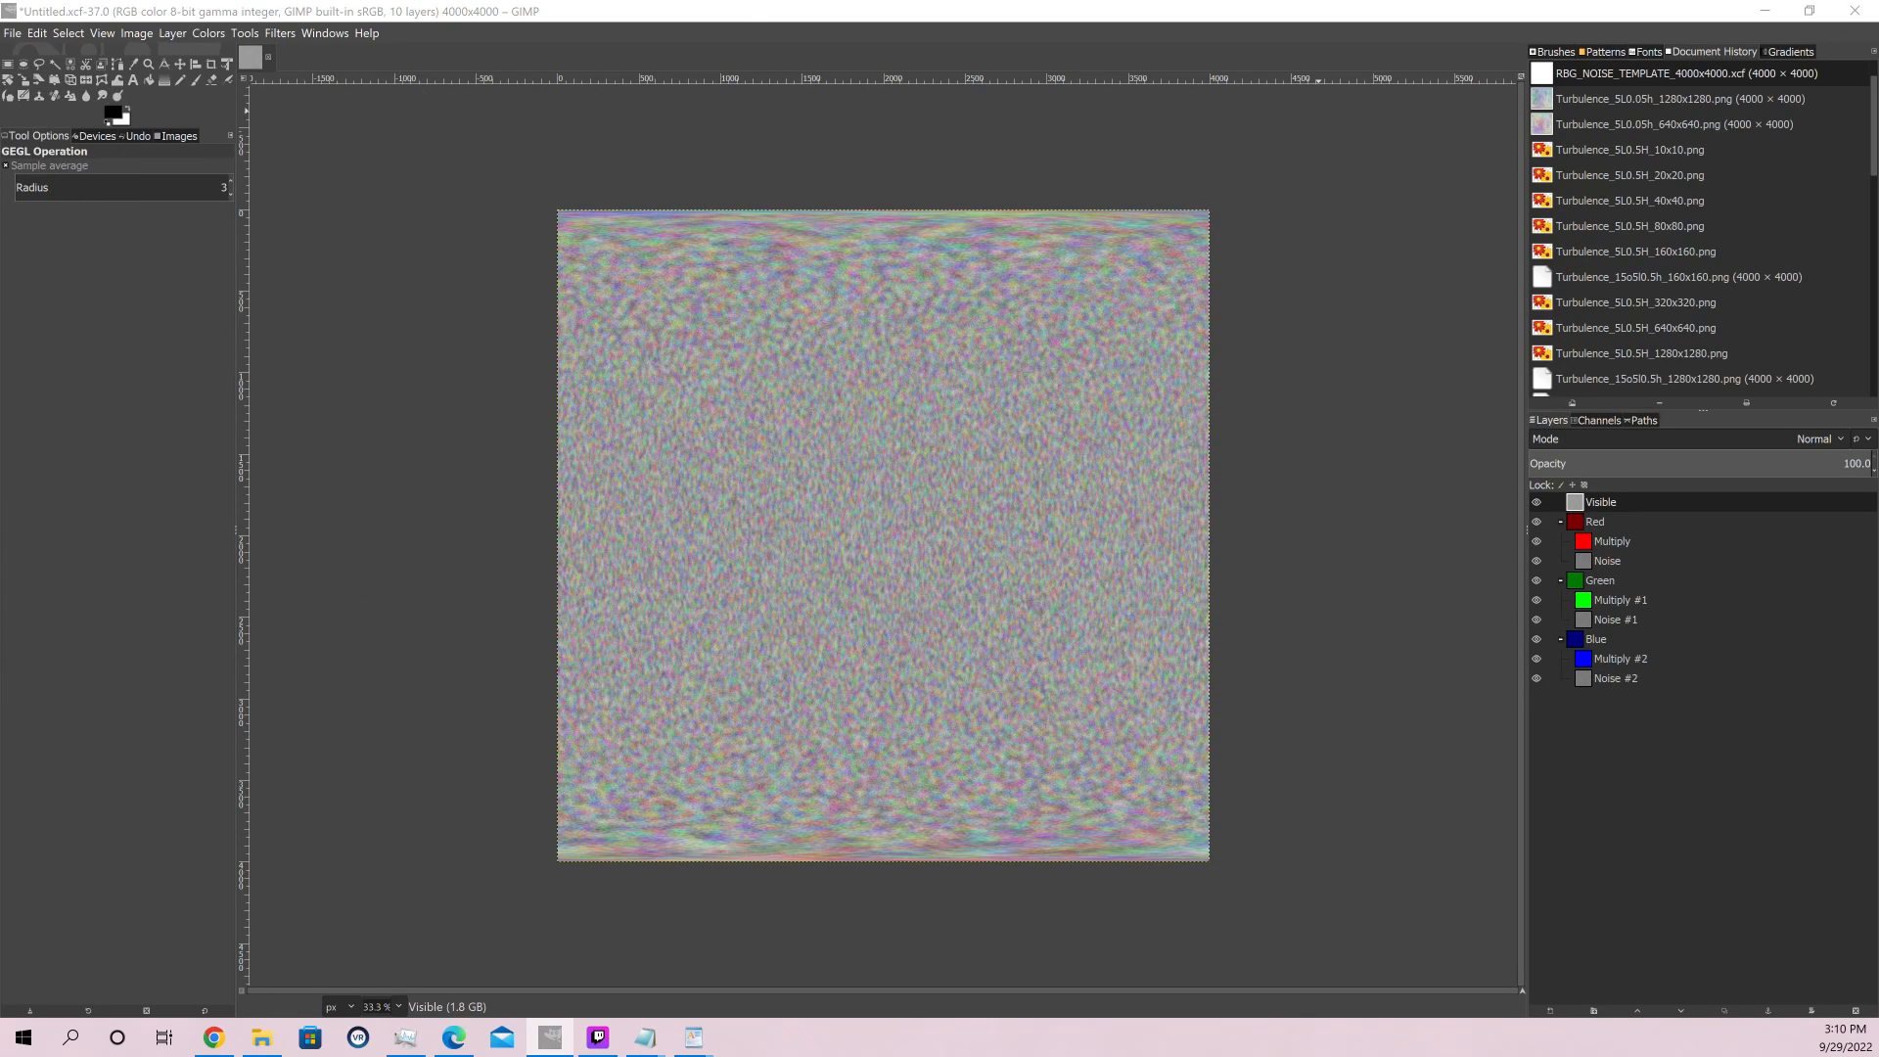
key(ctrl+o)
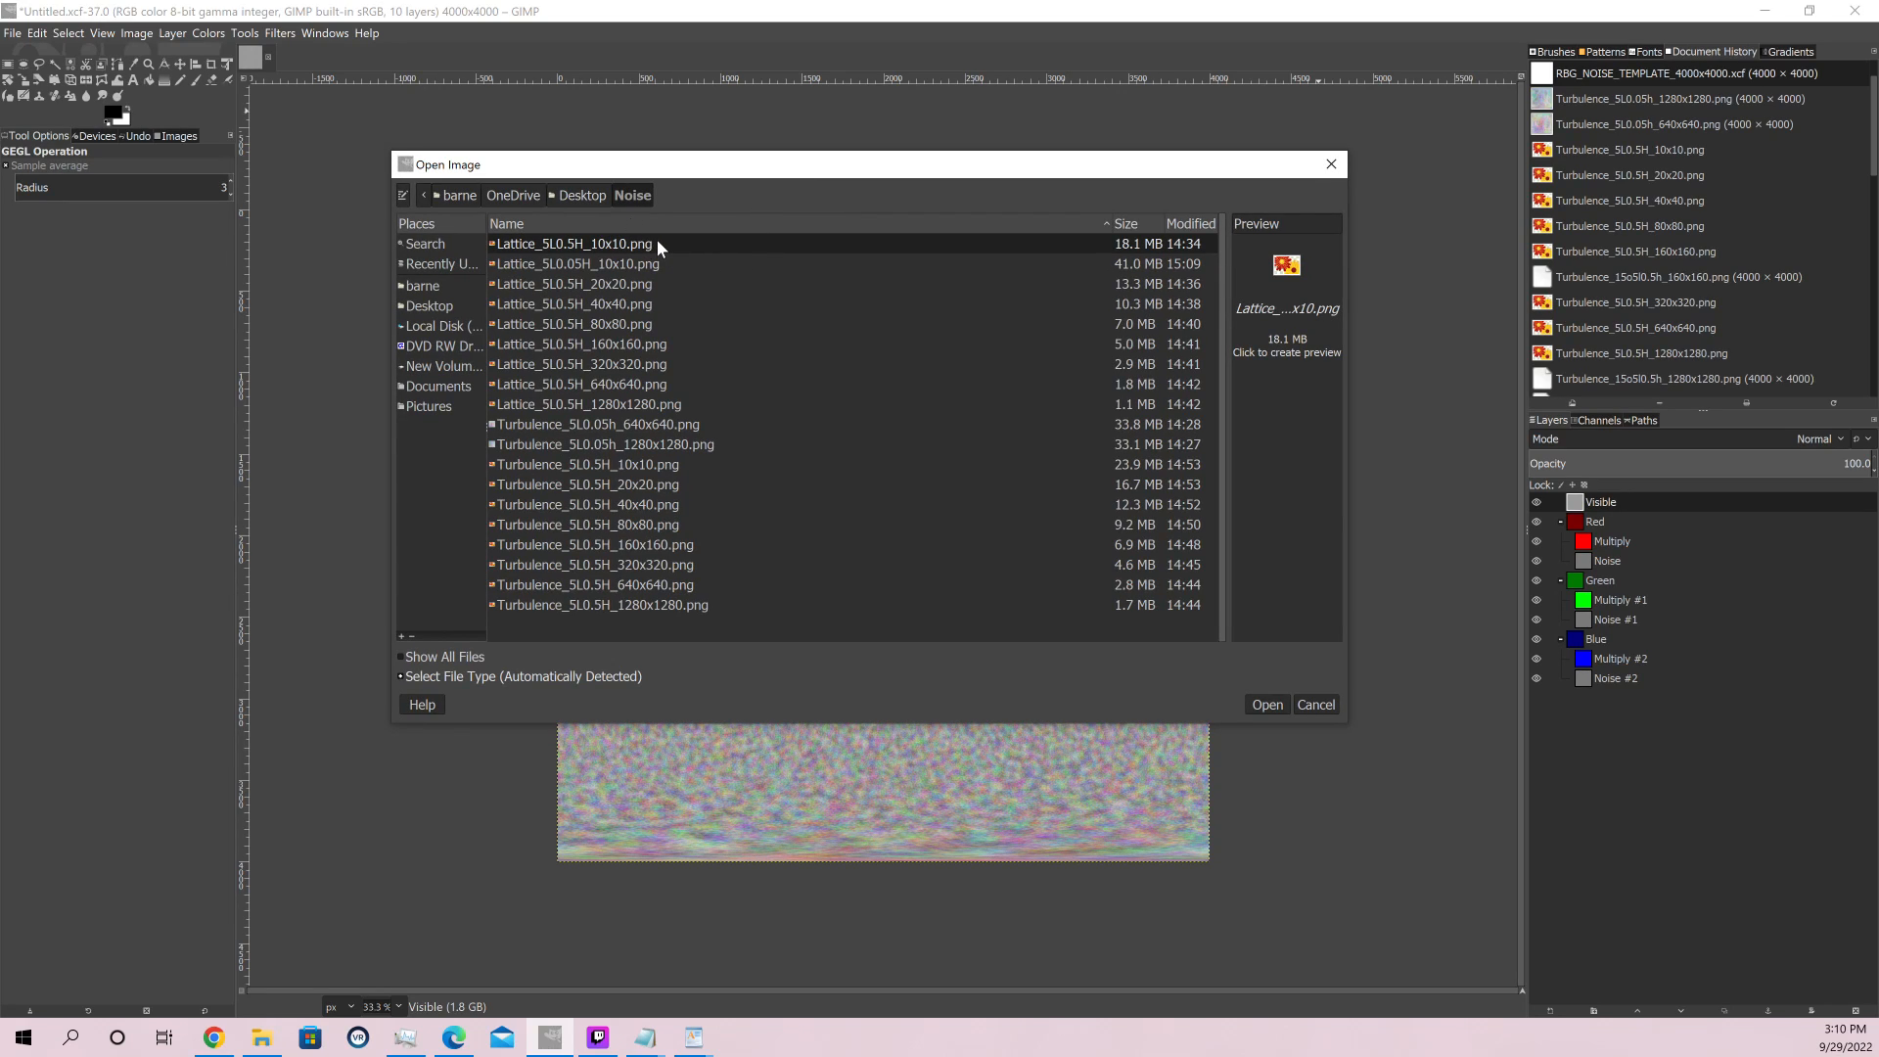
click(625, 470)
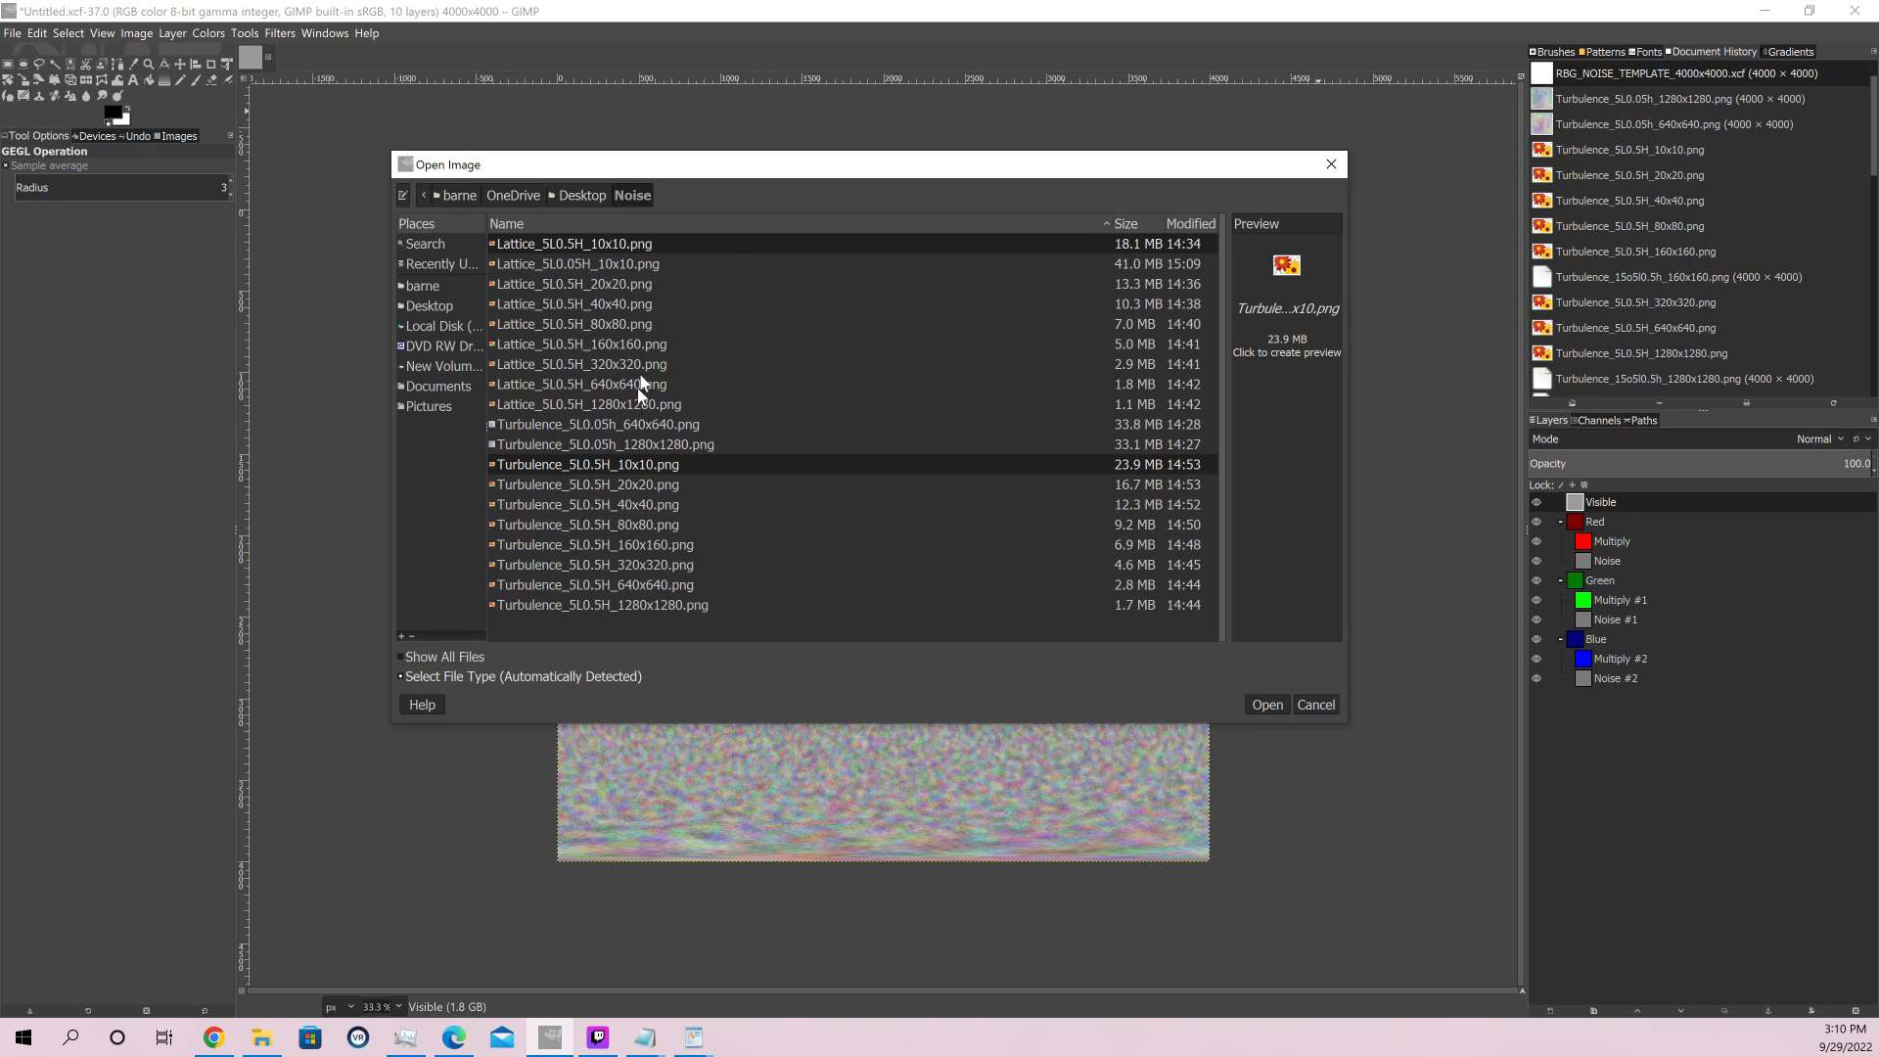
click(1263, 705)
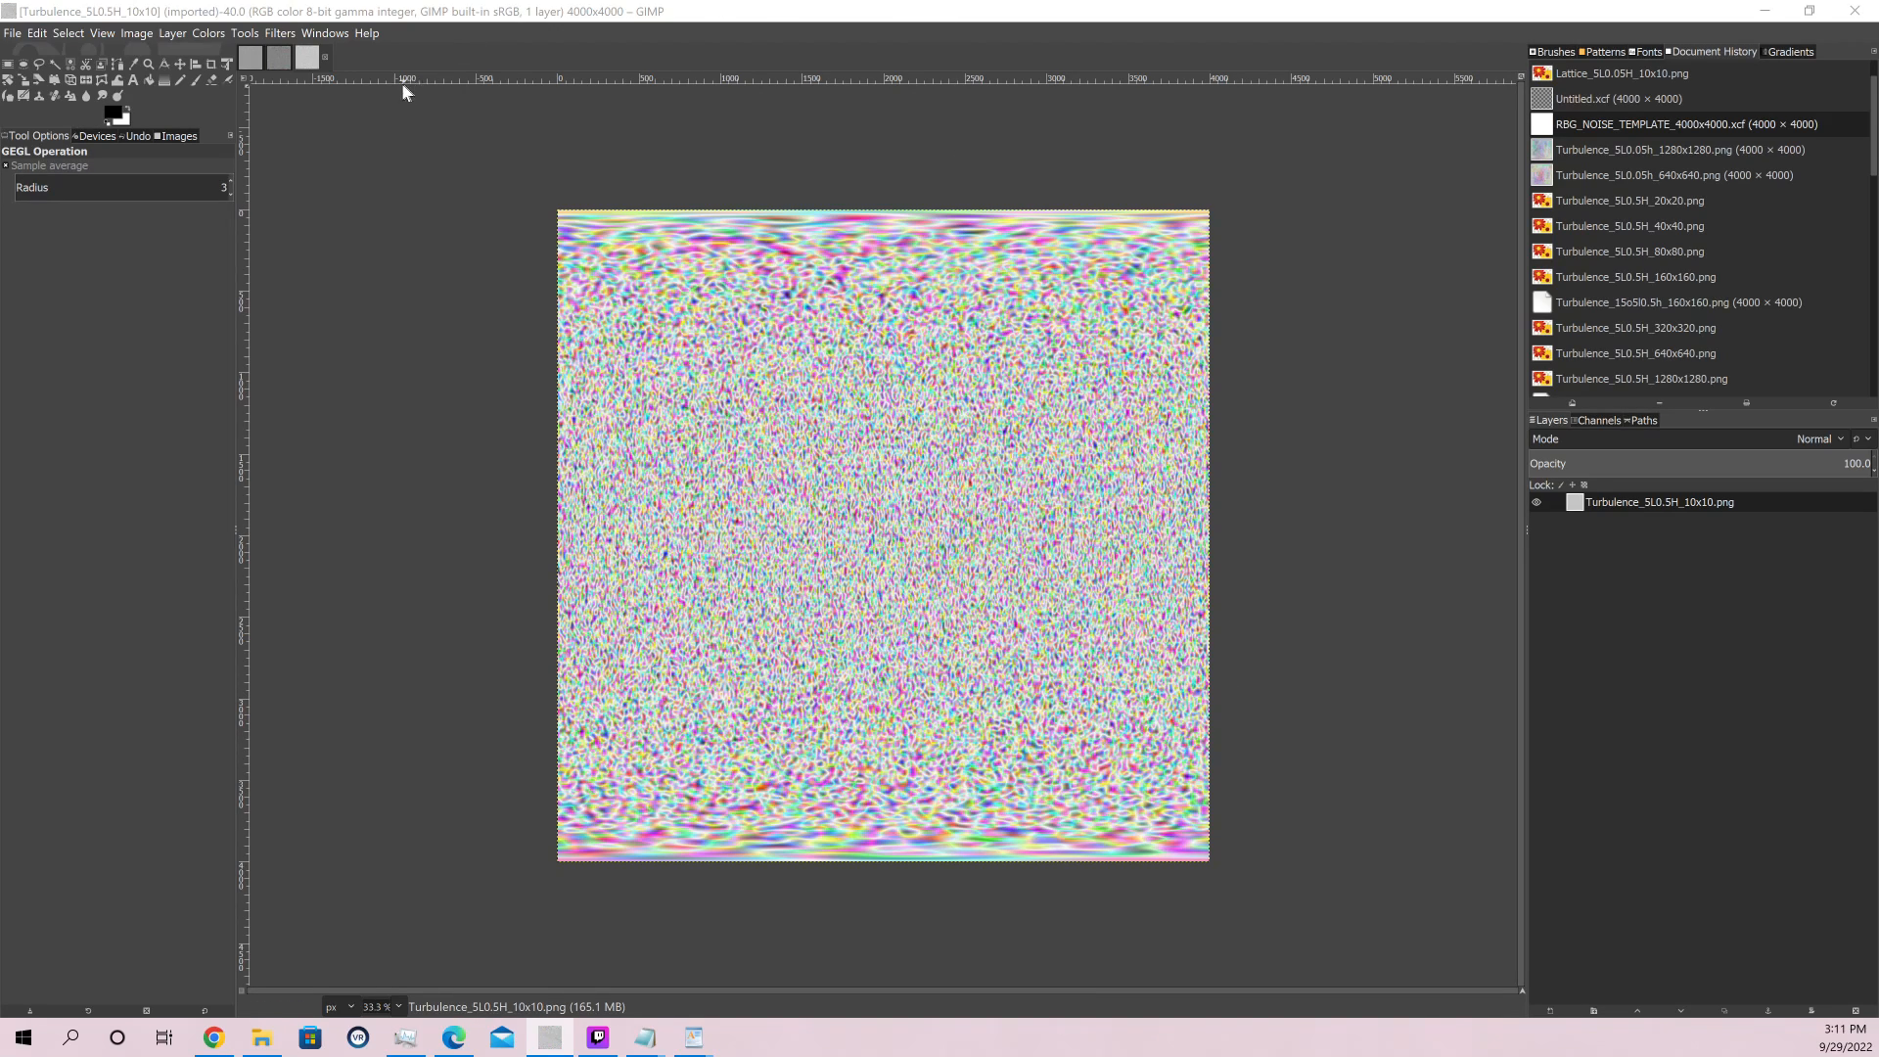
click(278, 62)
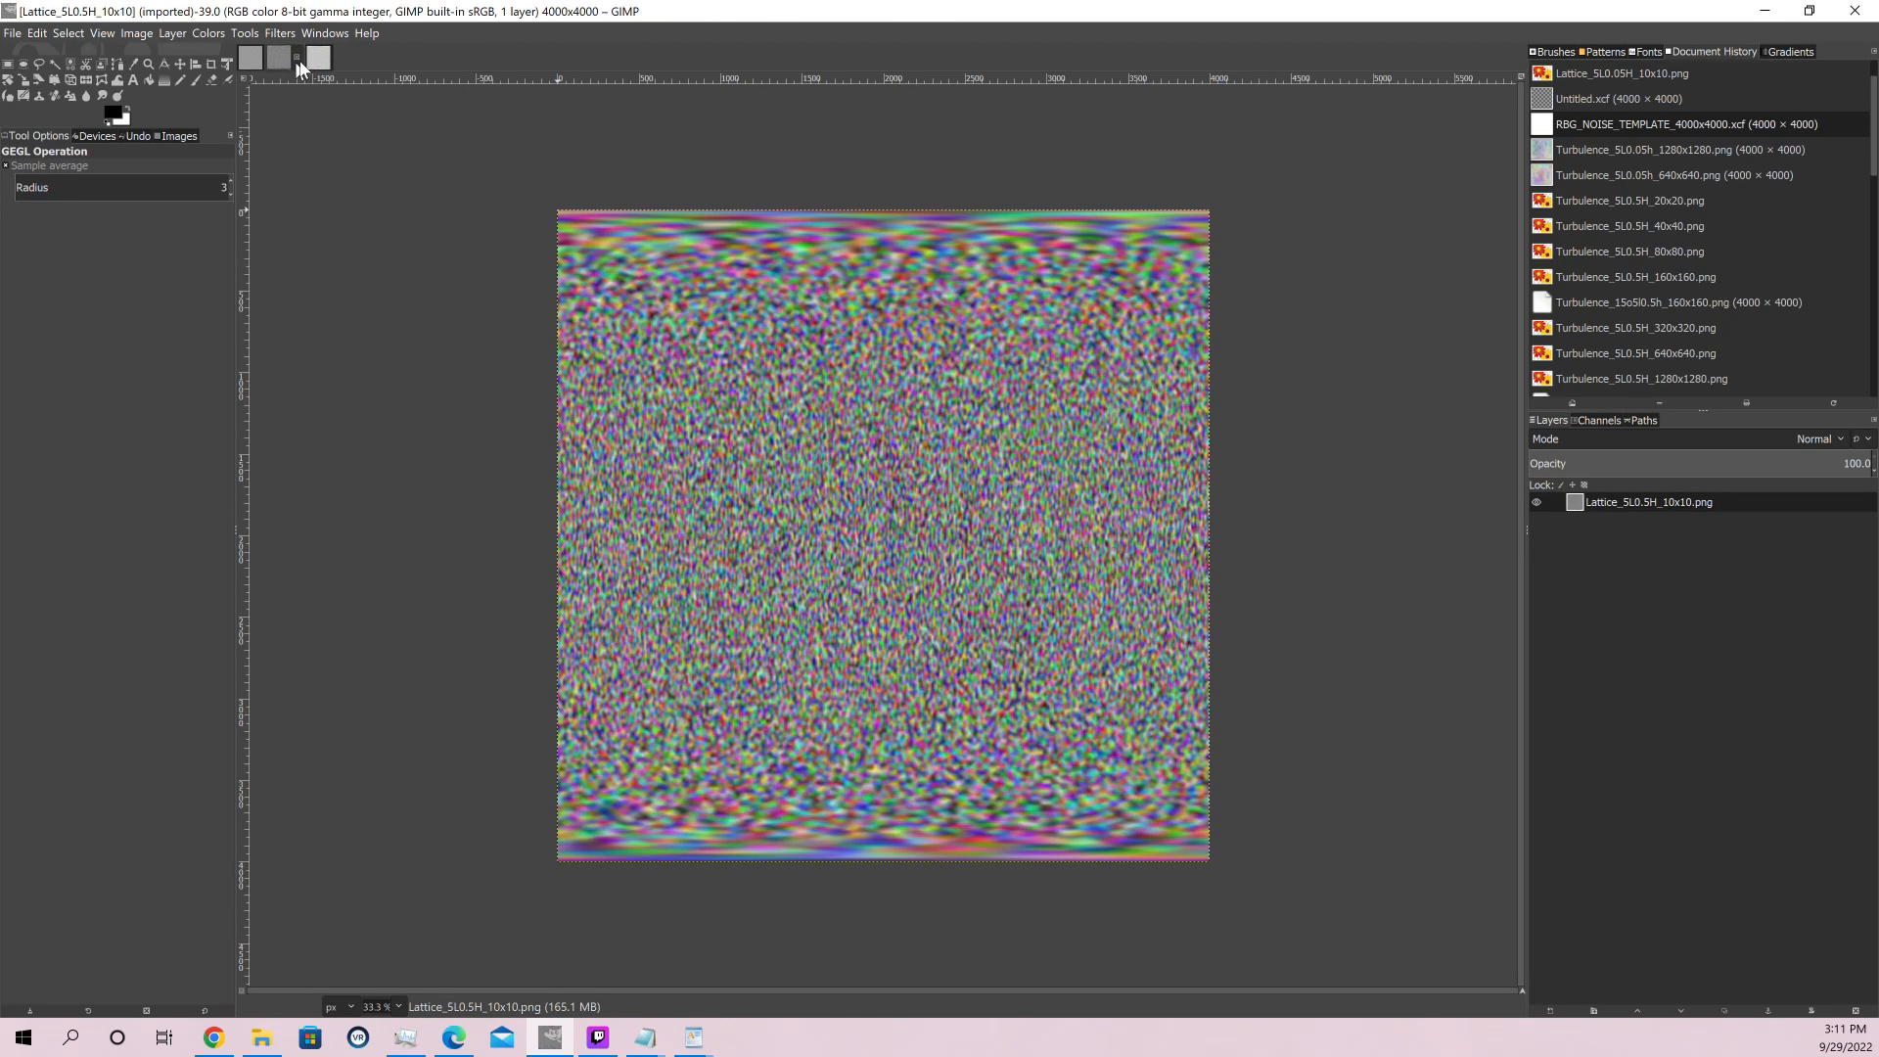
click(318, 61)
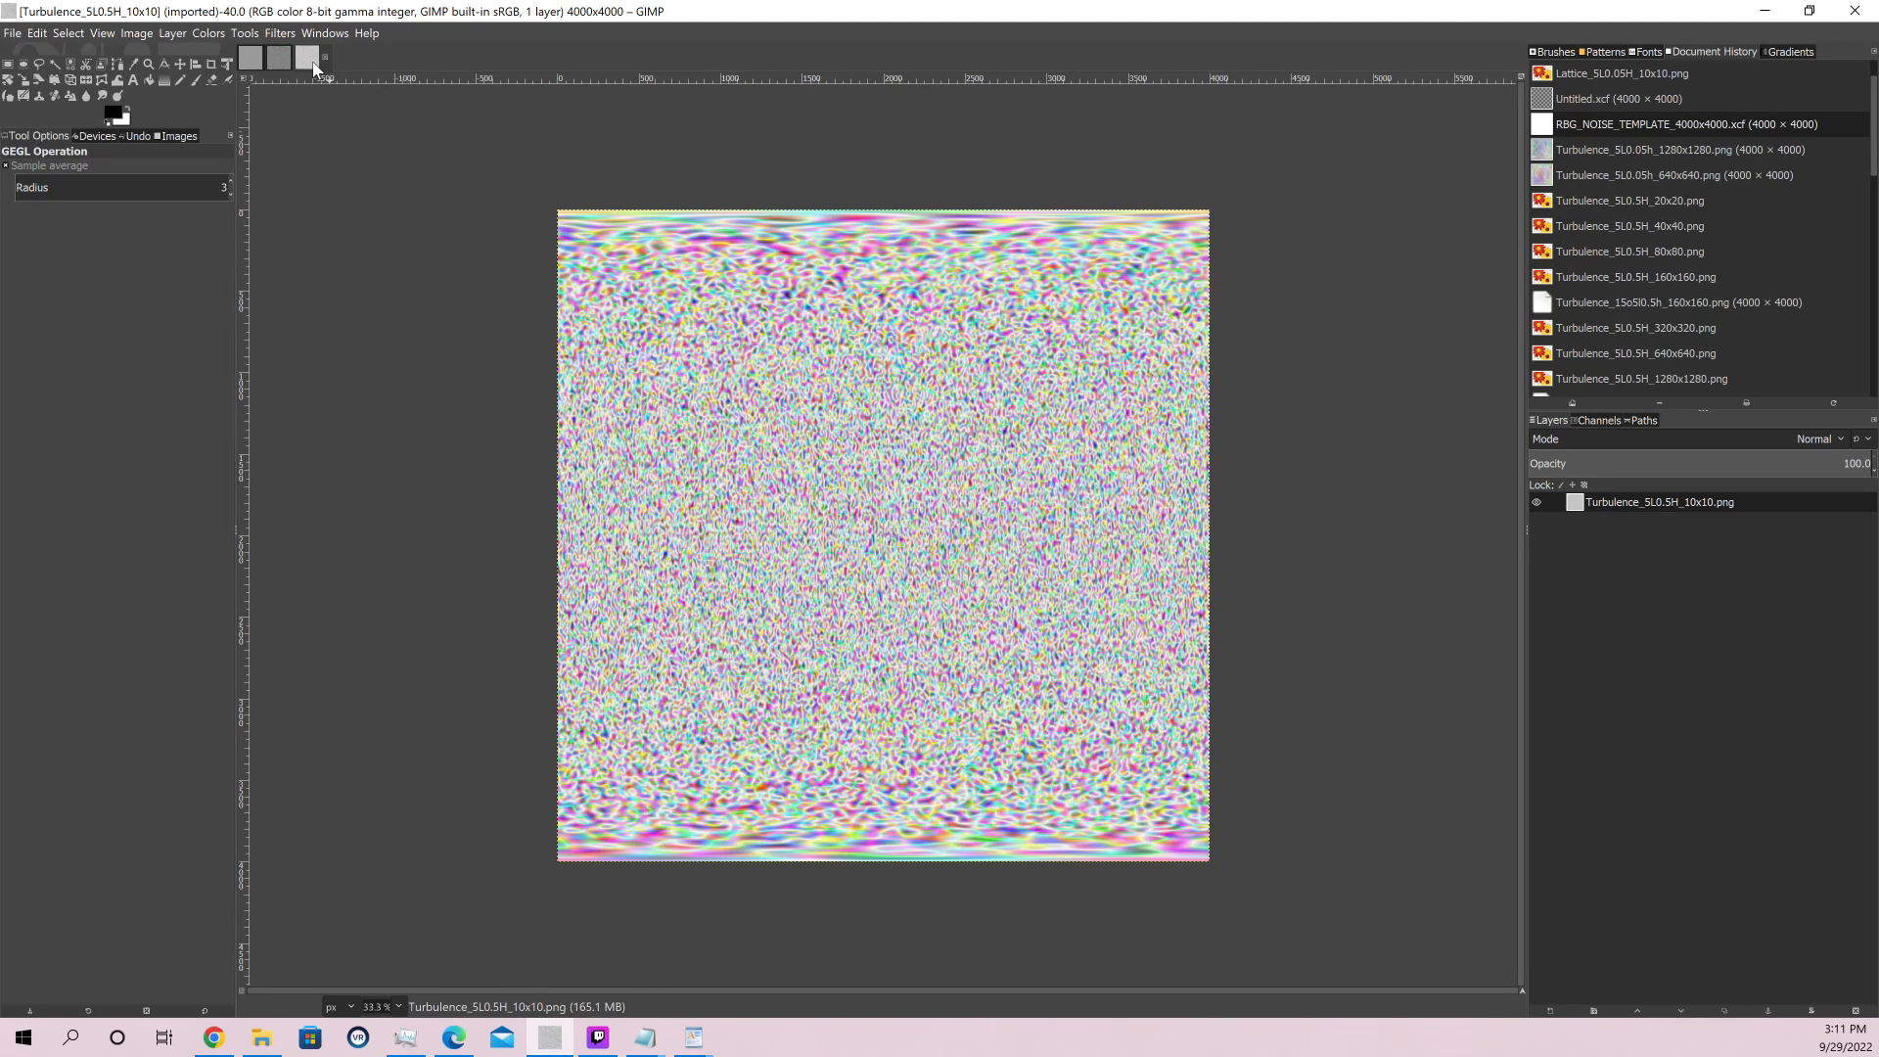
click(283, 62)
click(317, 62)
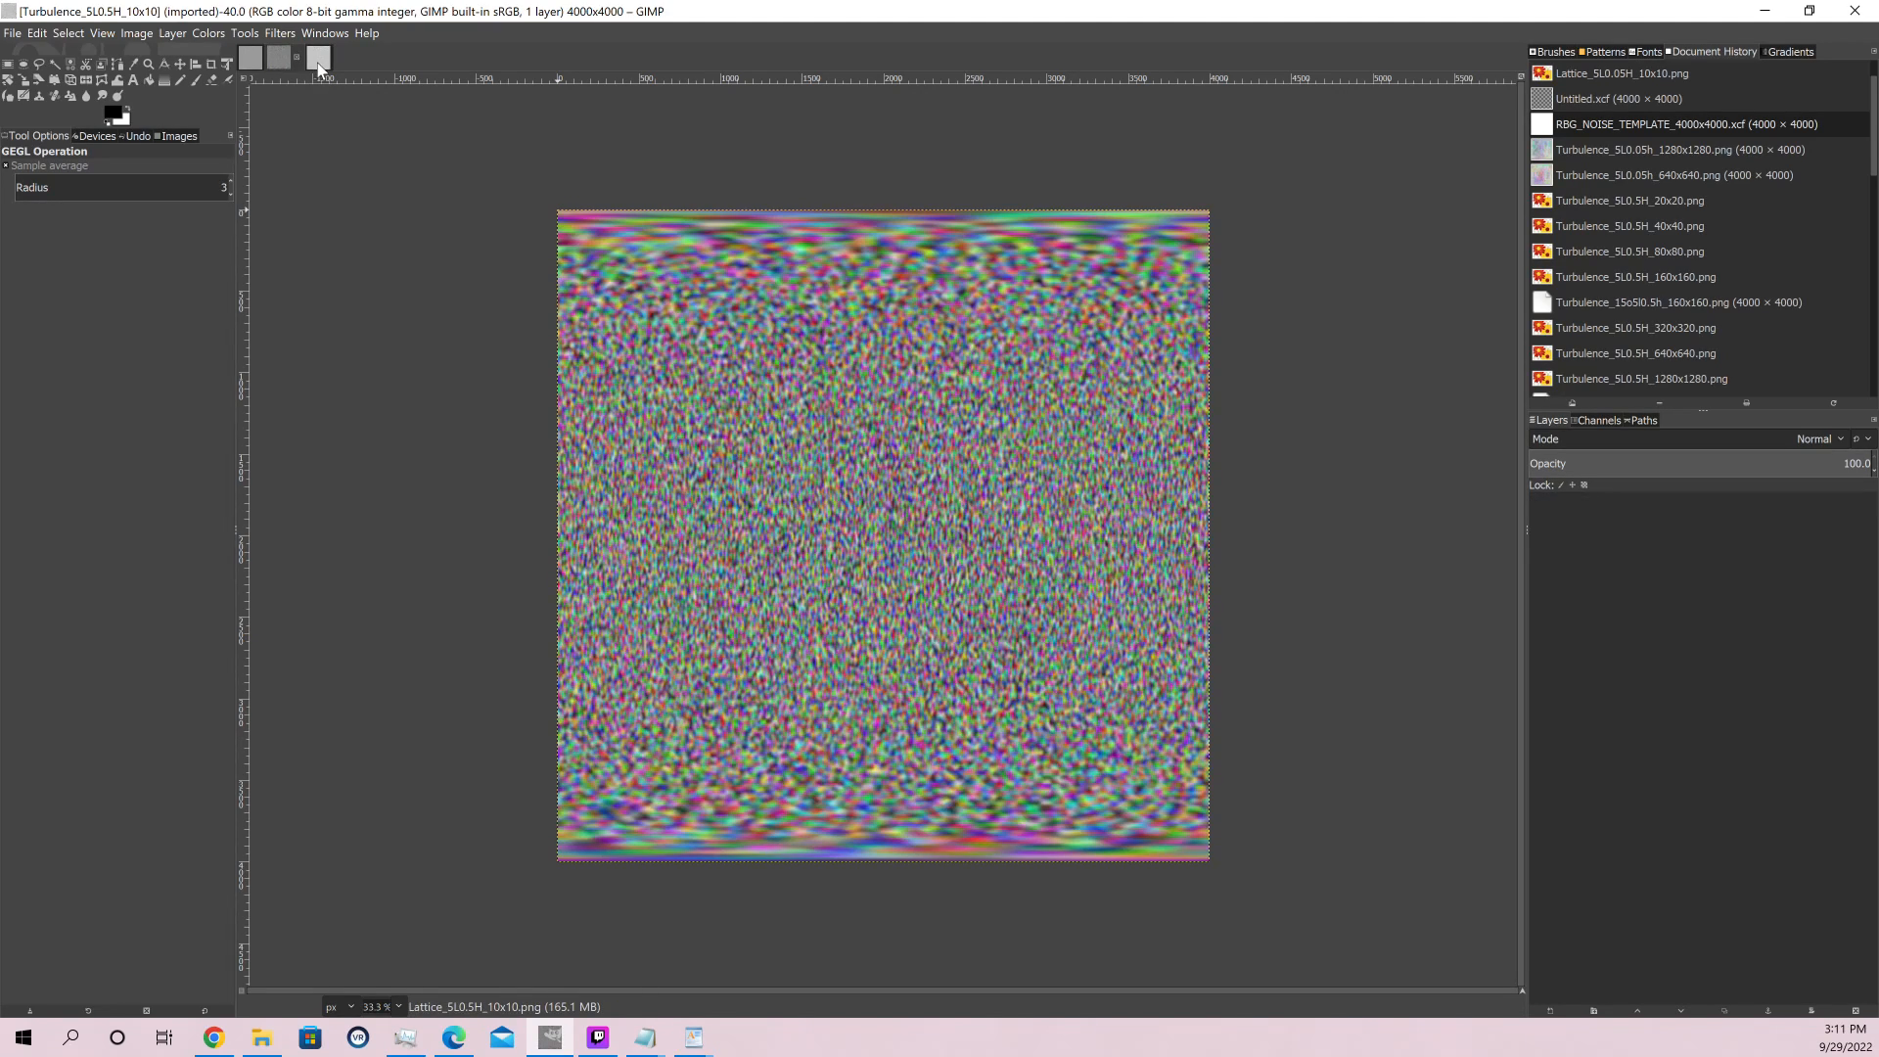
Start Curves on the Lattice image and darken its shadows with a lower Value curve point at about x 100, y 30
click(278, 61)
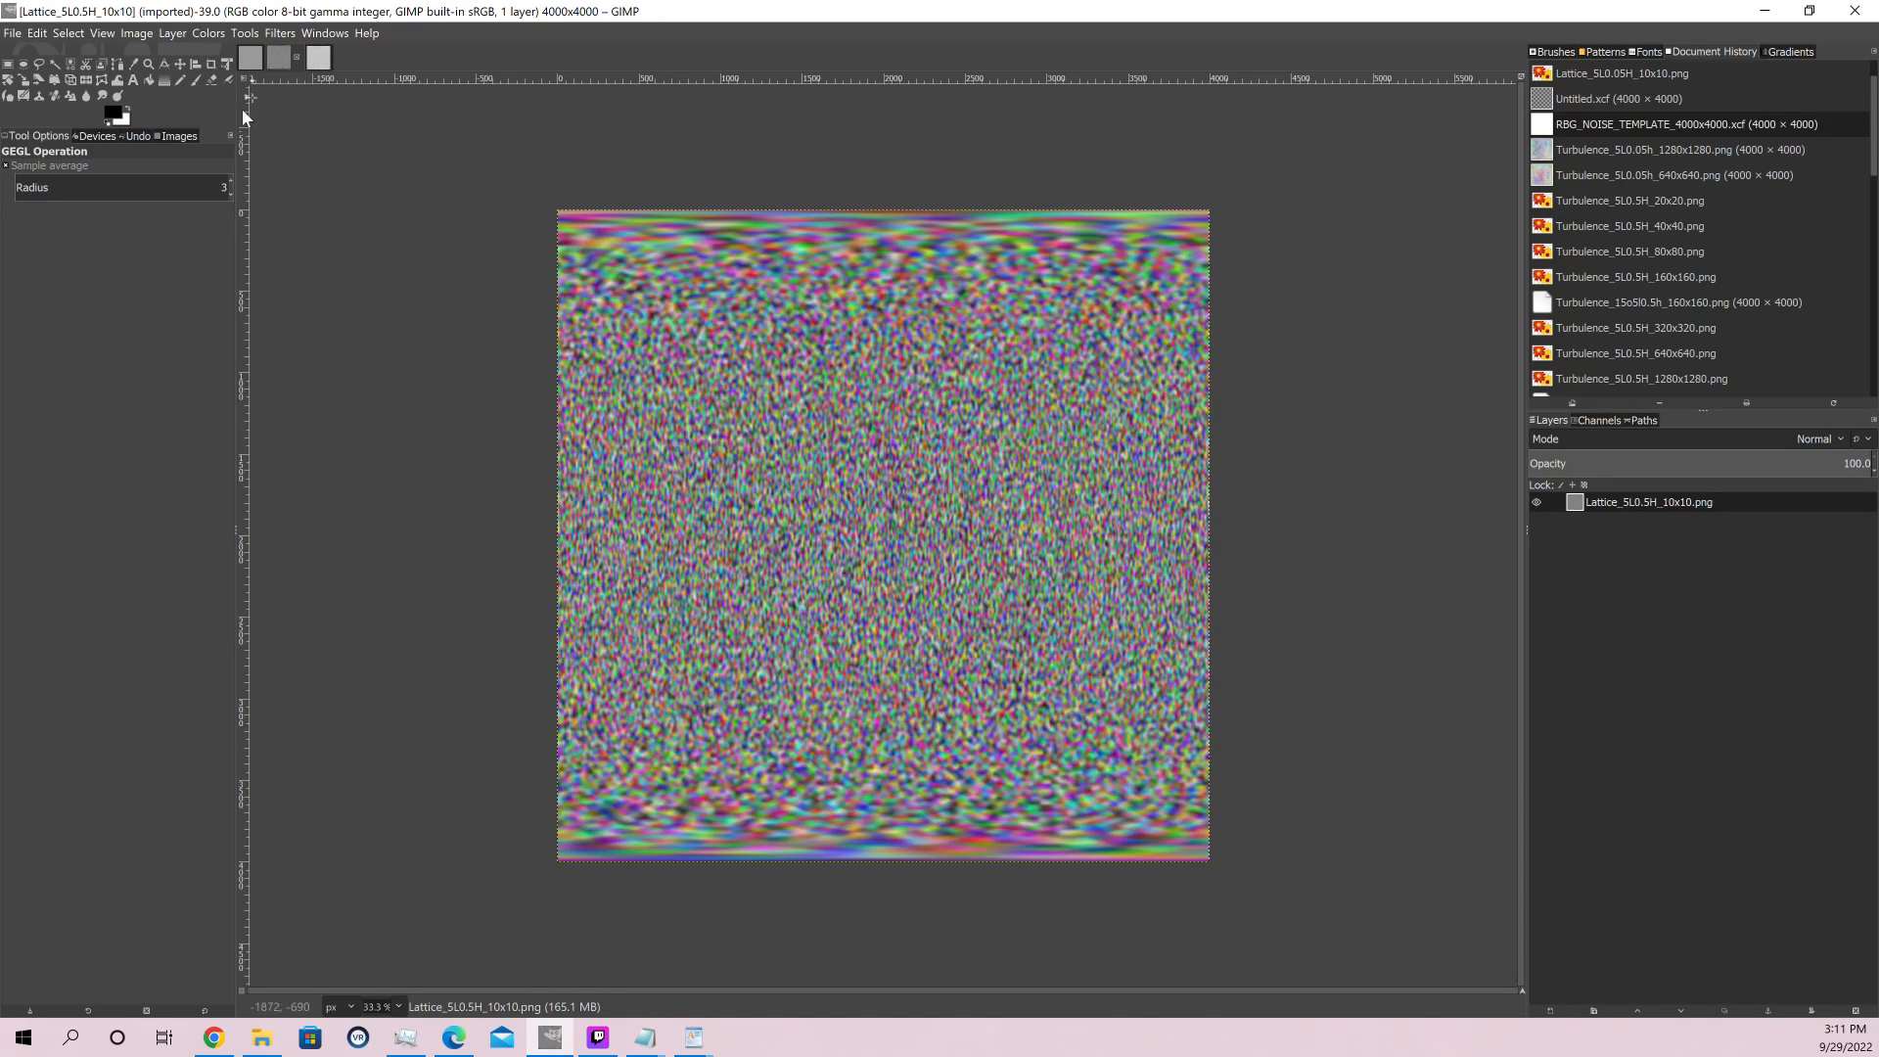
click(208, 36)
click(251, 233)
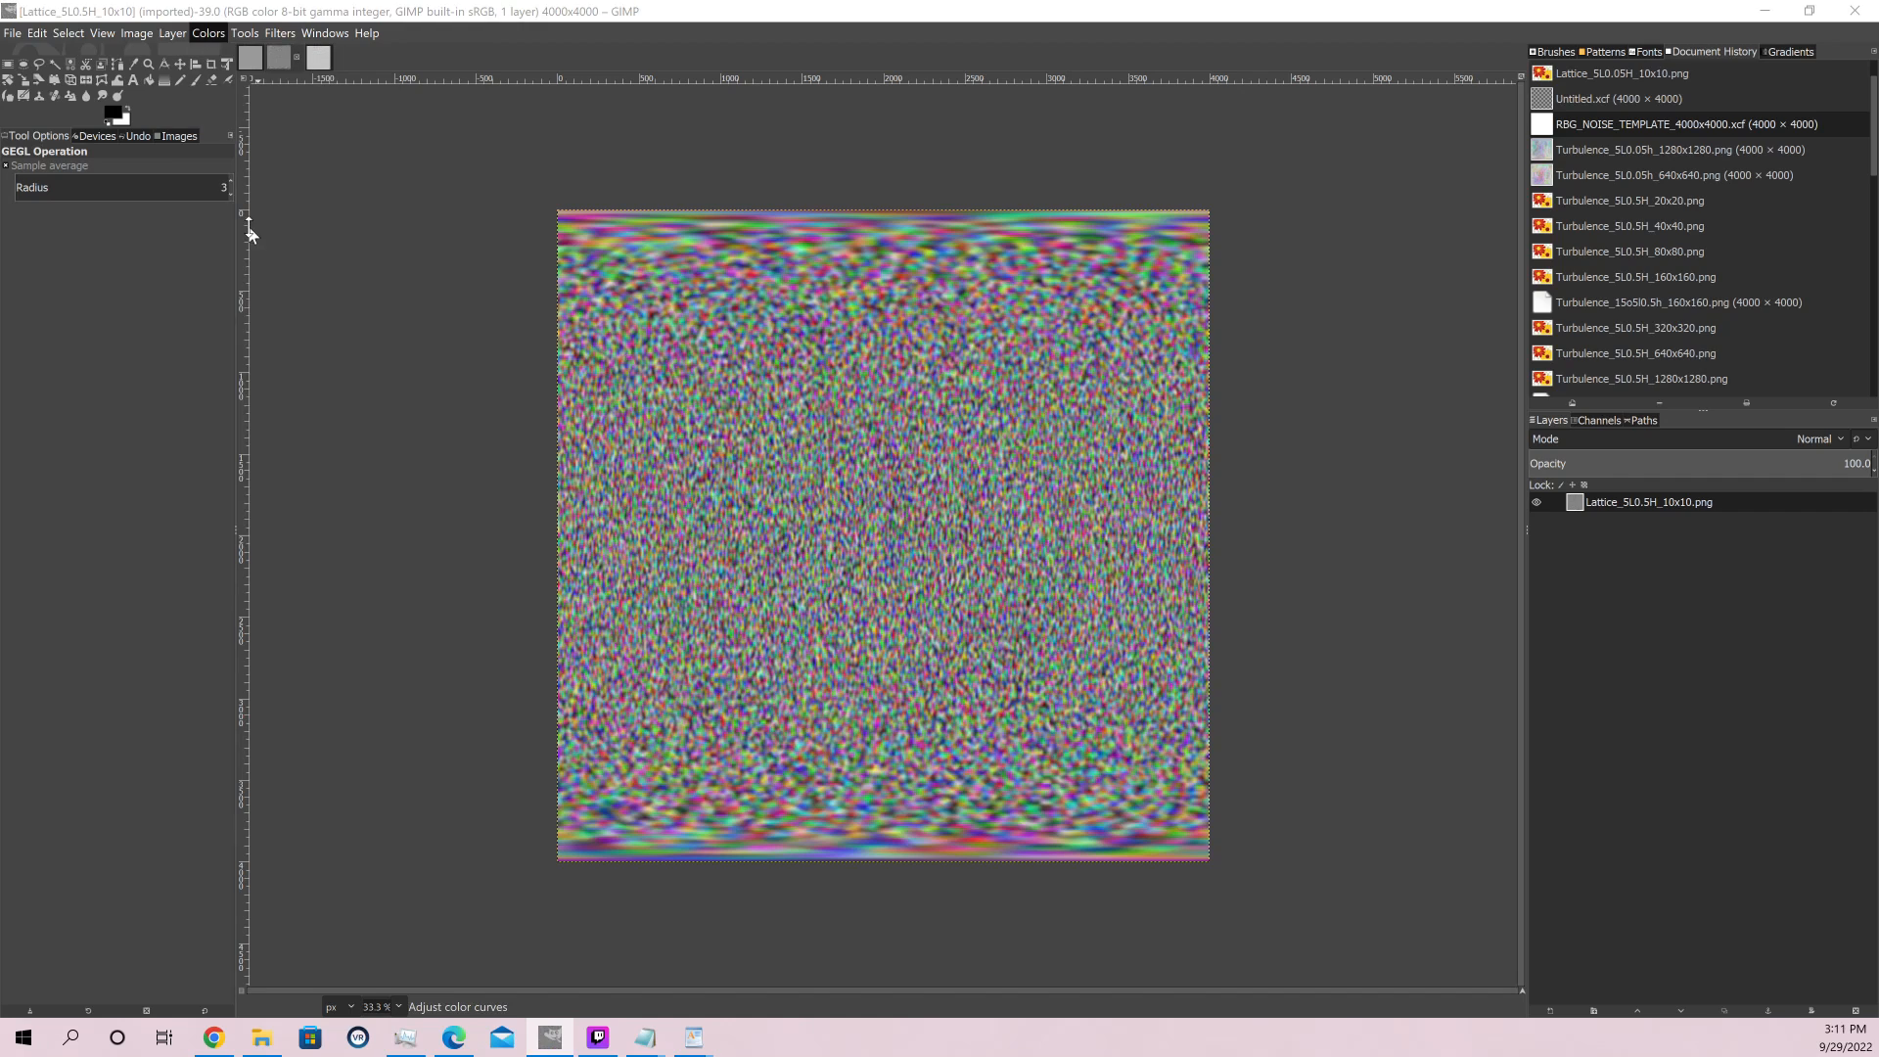
drag(306, 244, 456, 168)
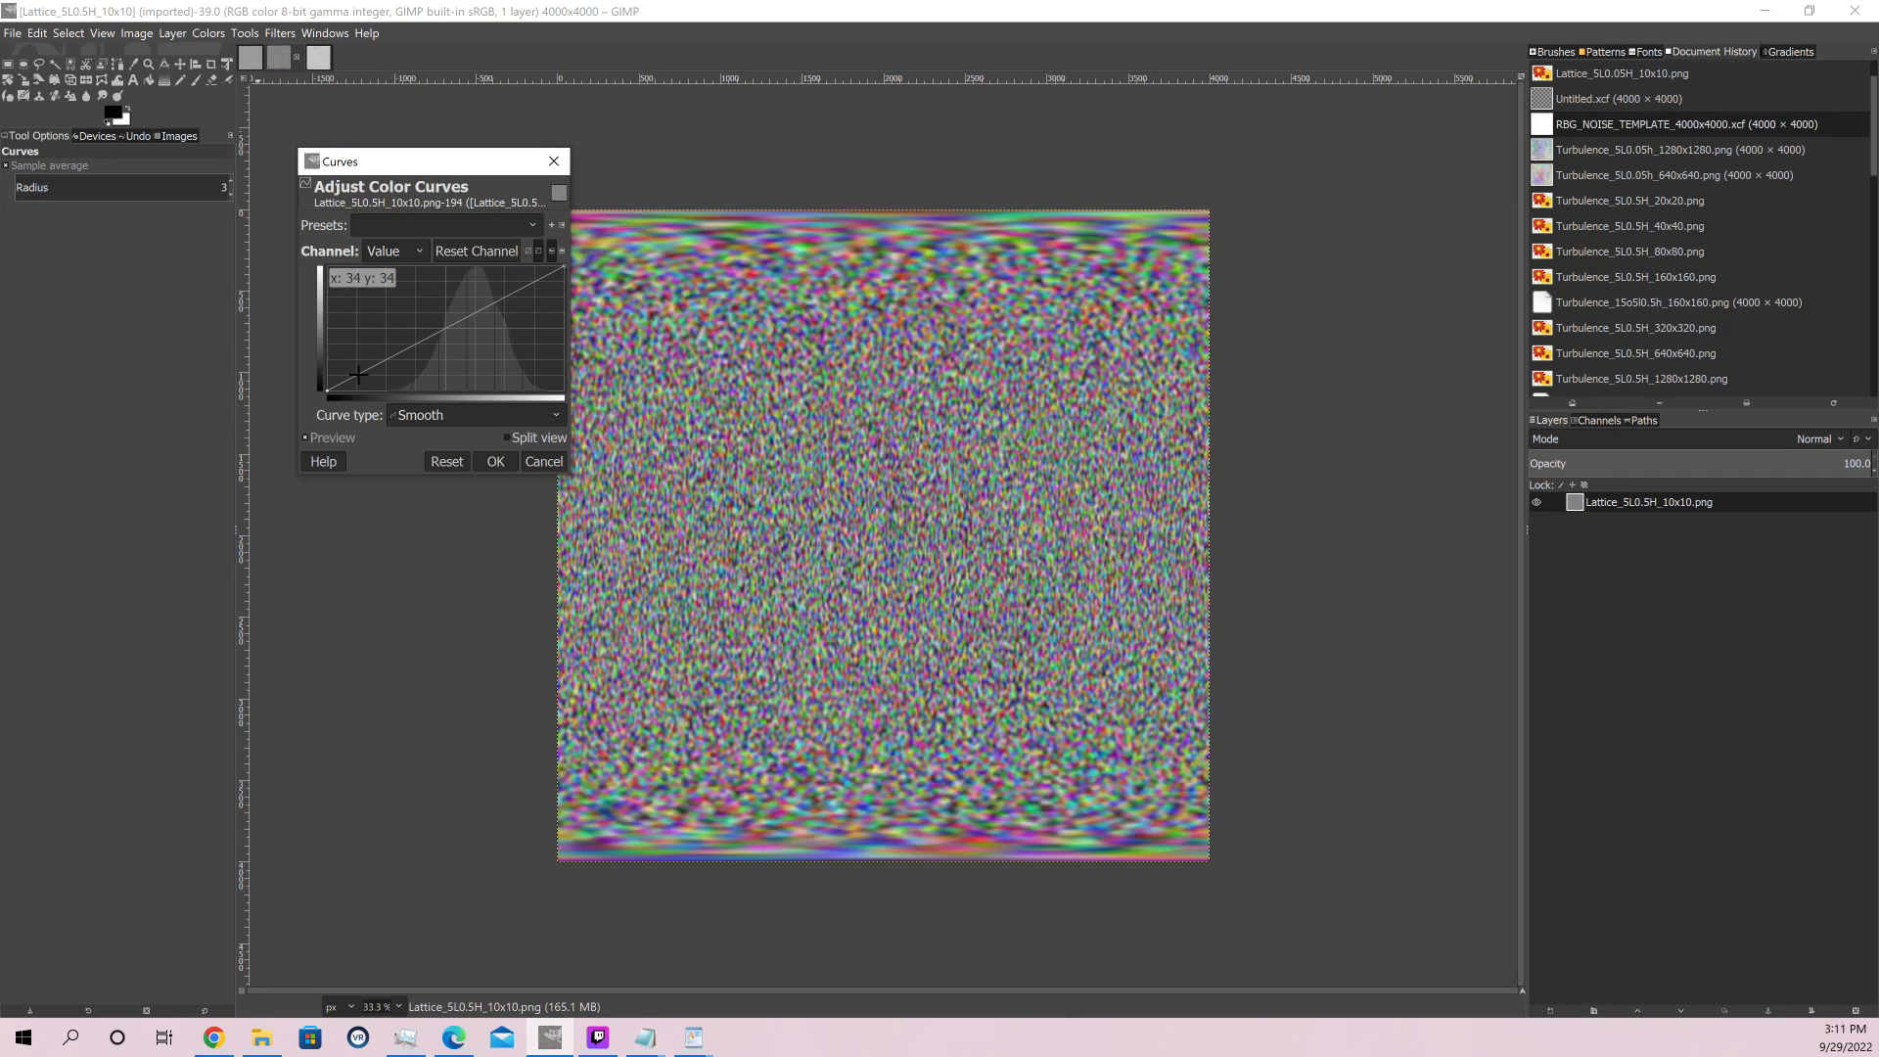
drag(359, 374, 421, 376)
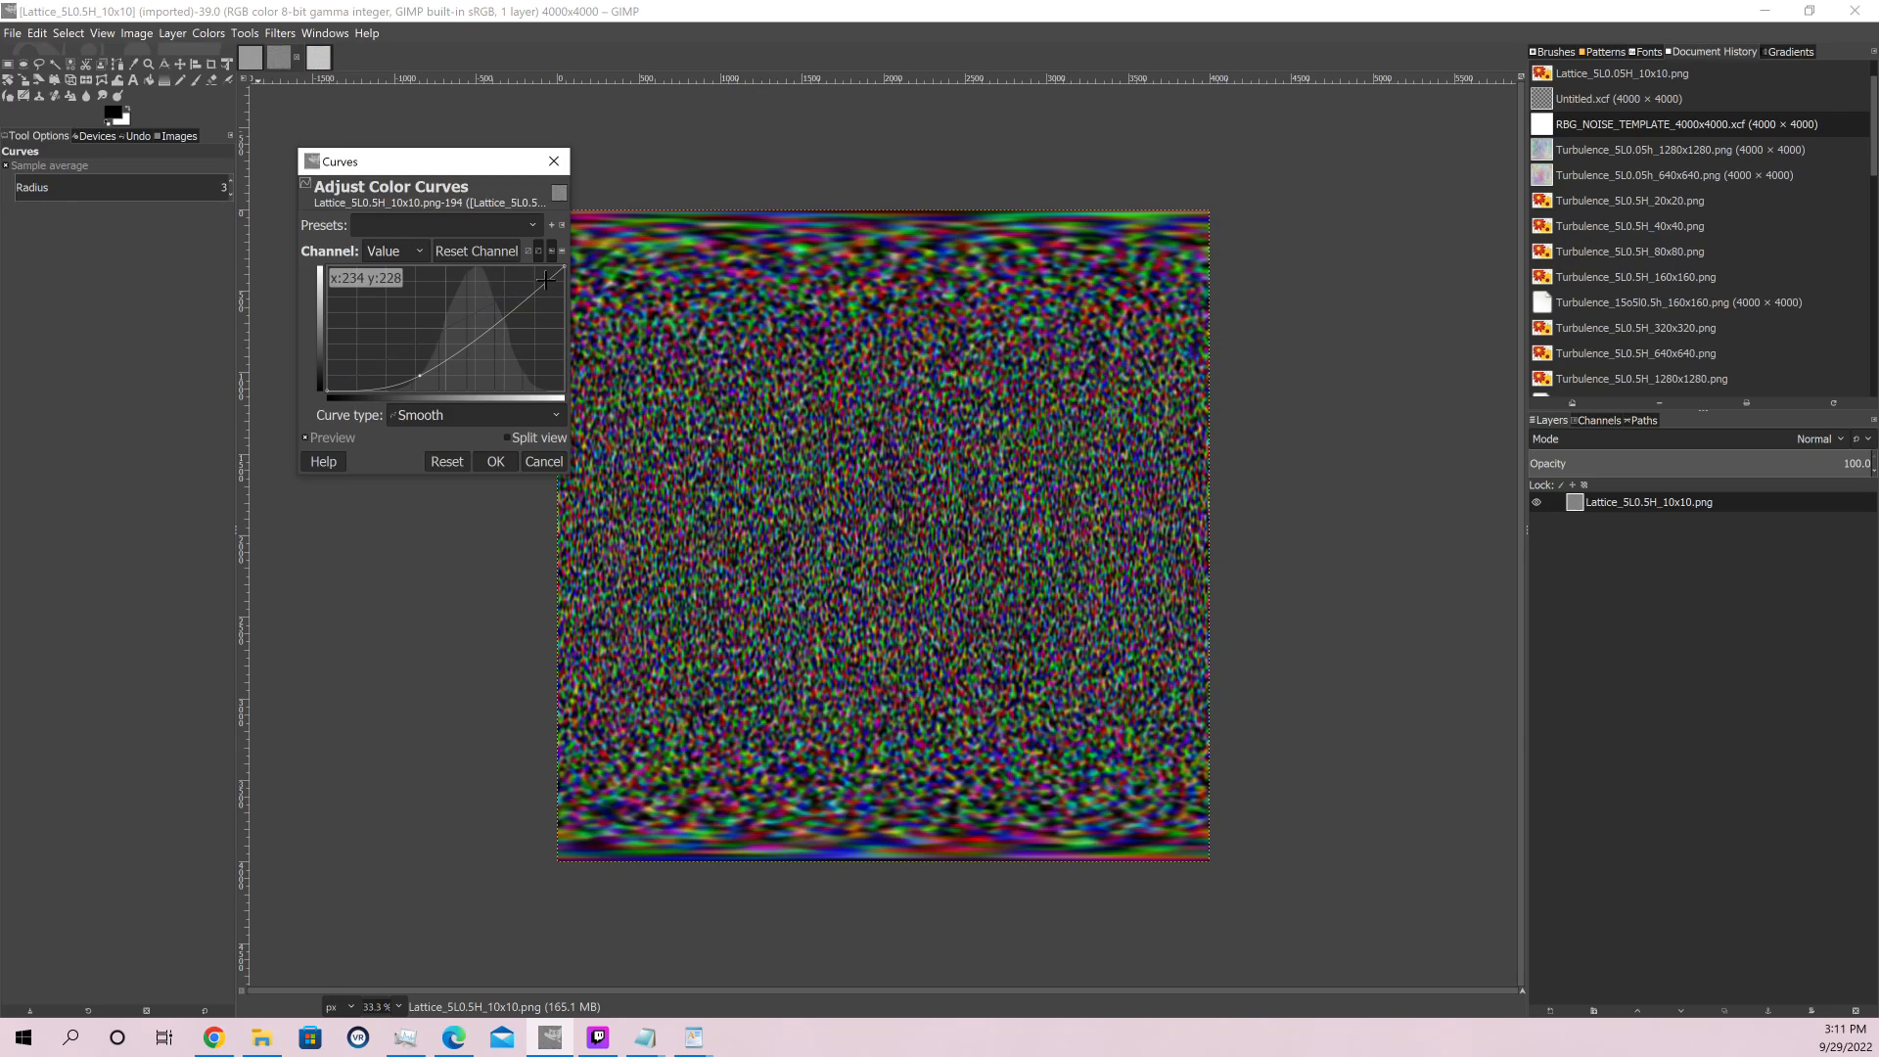
Add an upper point to the Lattice image's Value curve and fine-tune it to brighten the highlights, keeping the Smooth curve type
drag(547, 280, 487, 281)
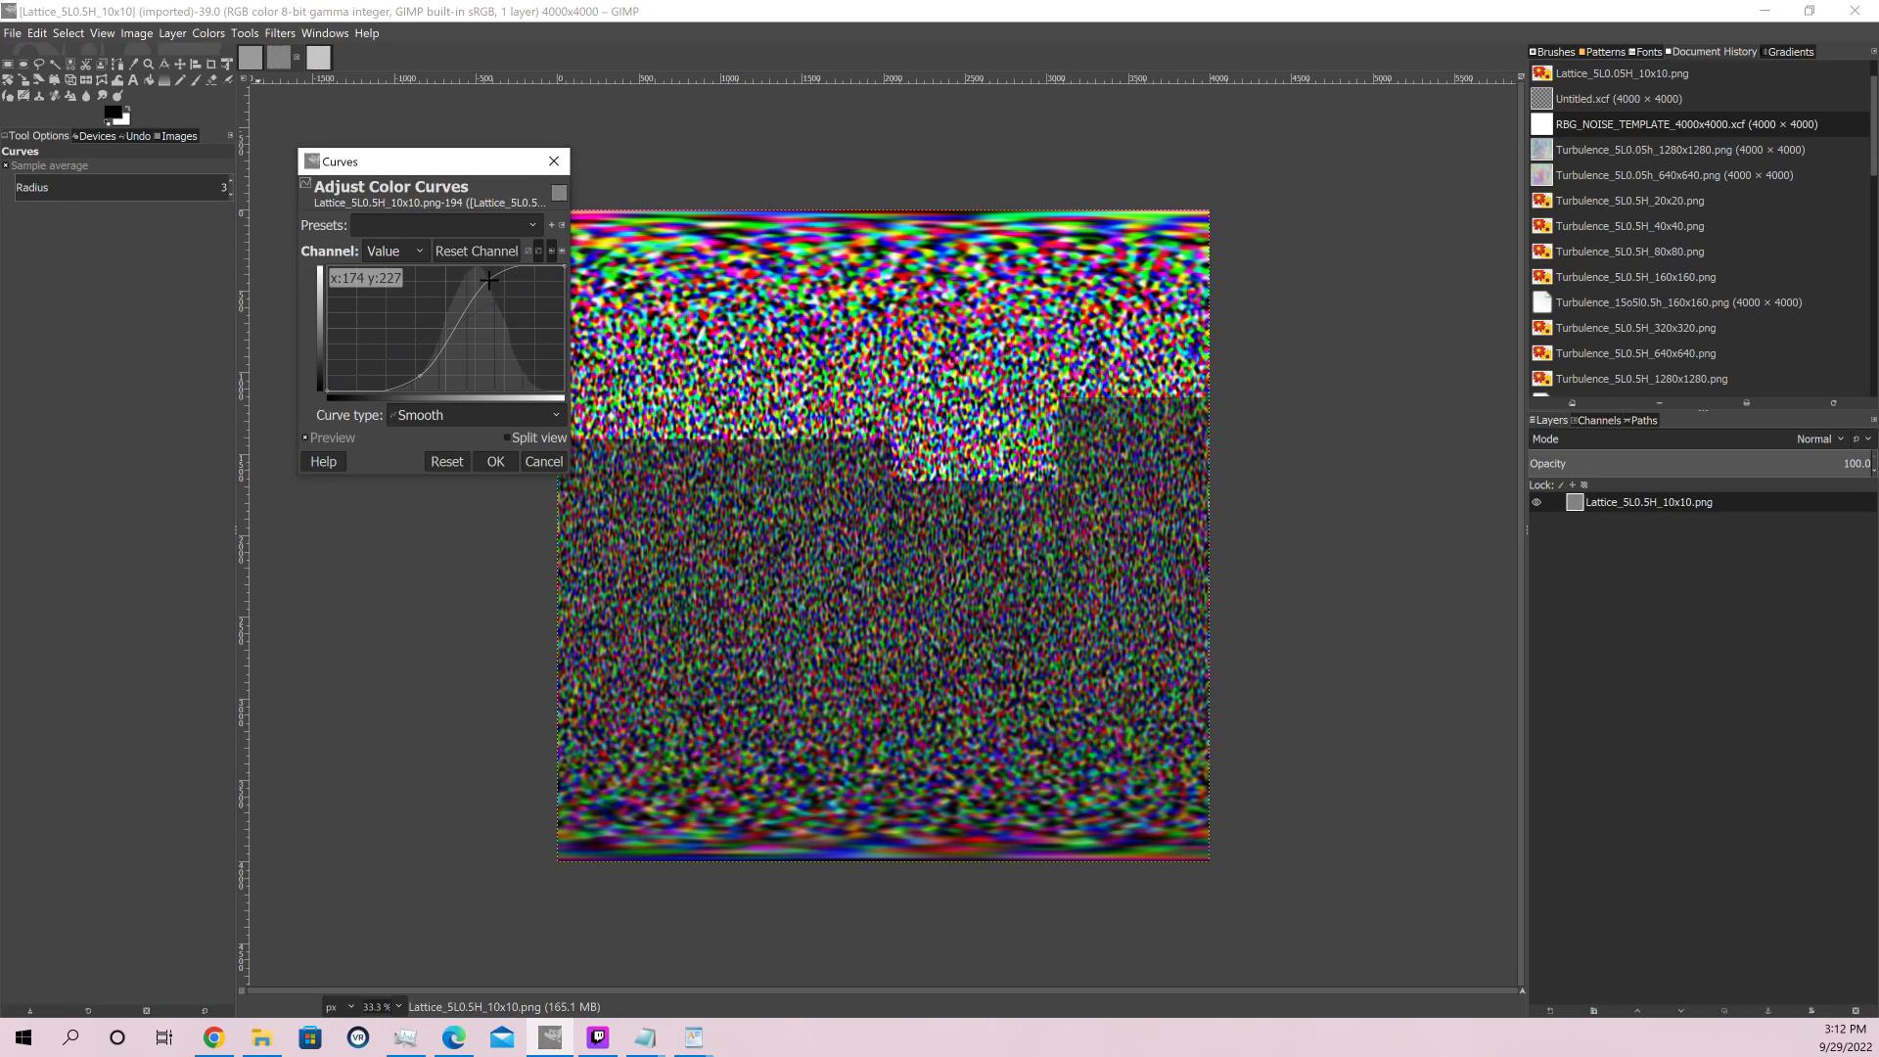
drag(491, 280, 508, 282)
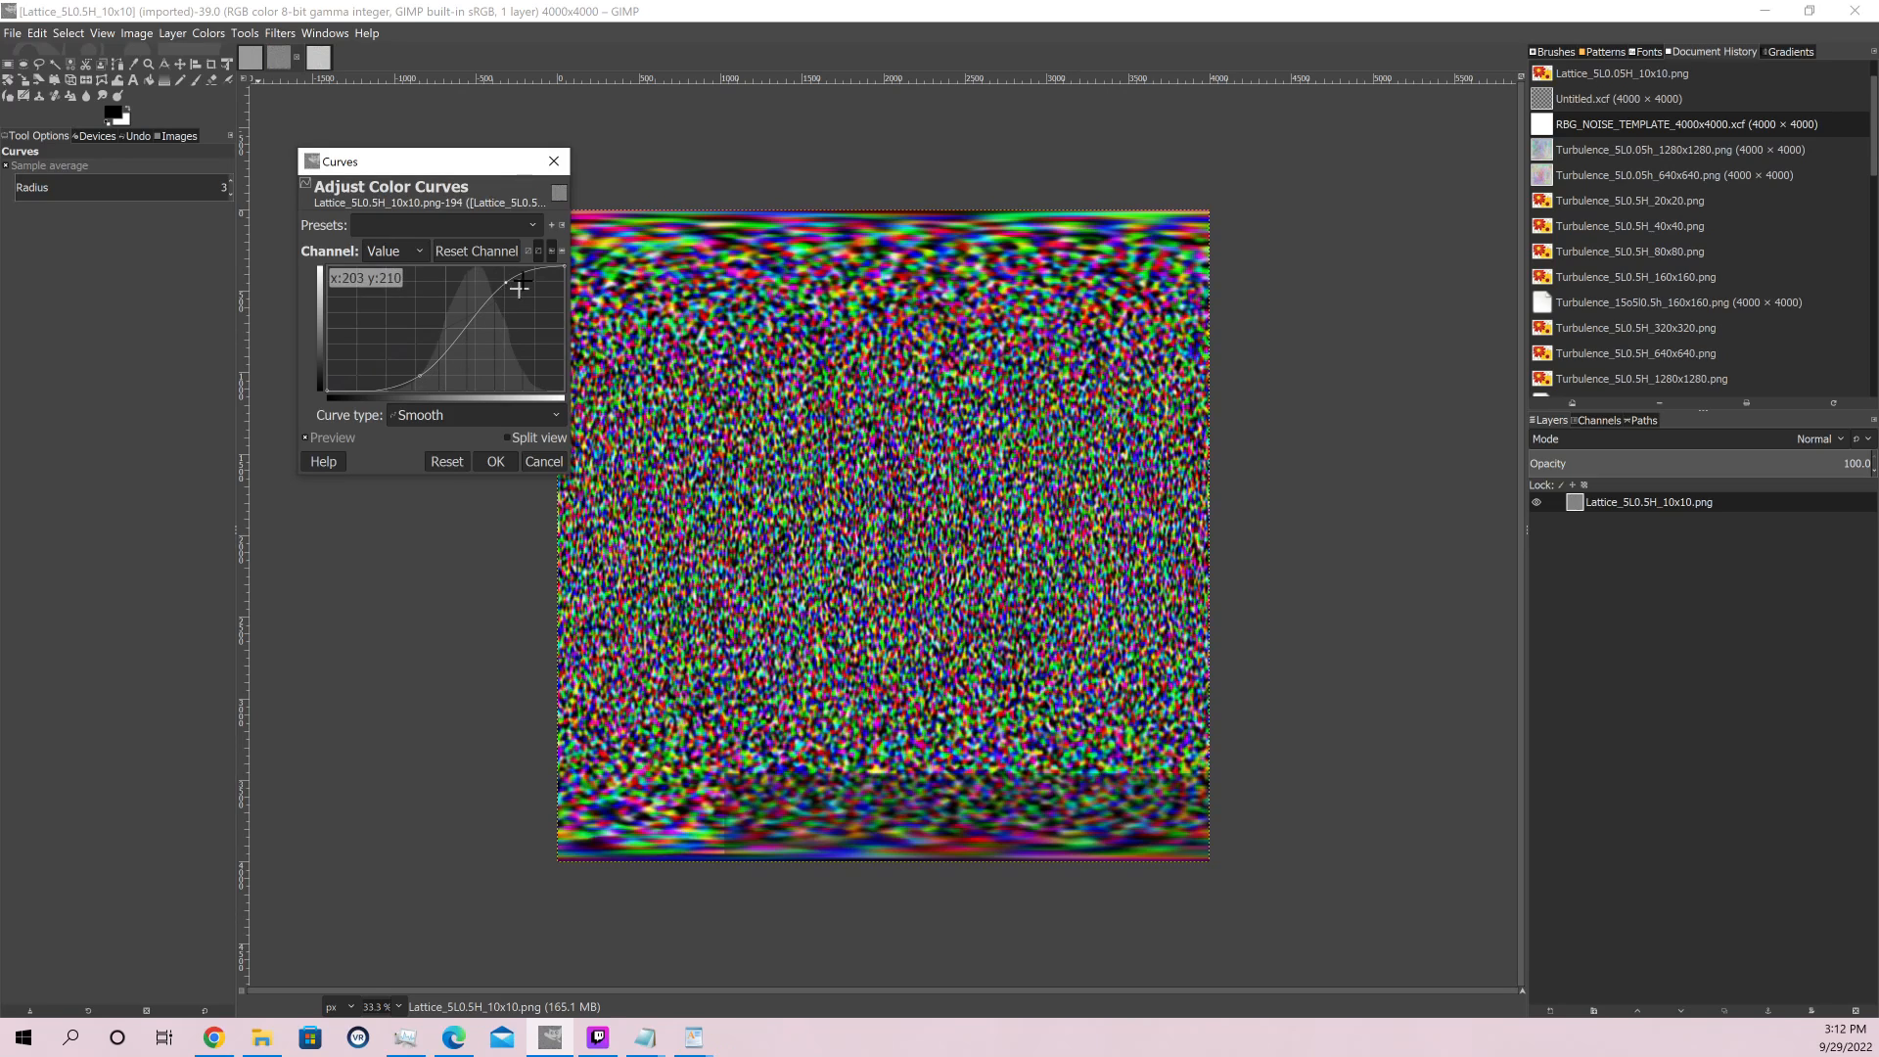
drag(508, 282, 505, 294)
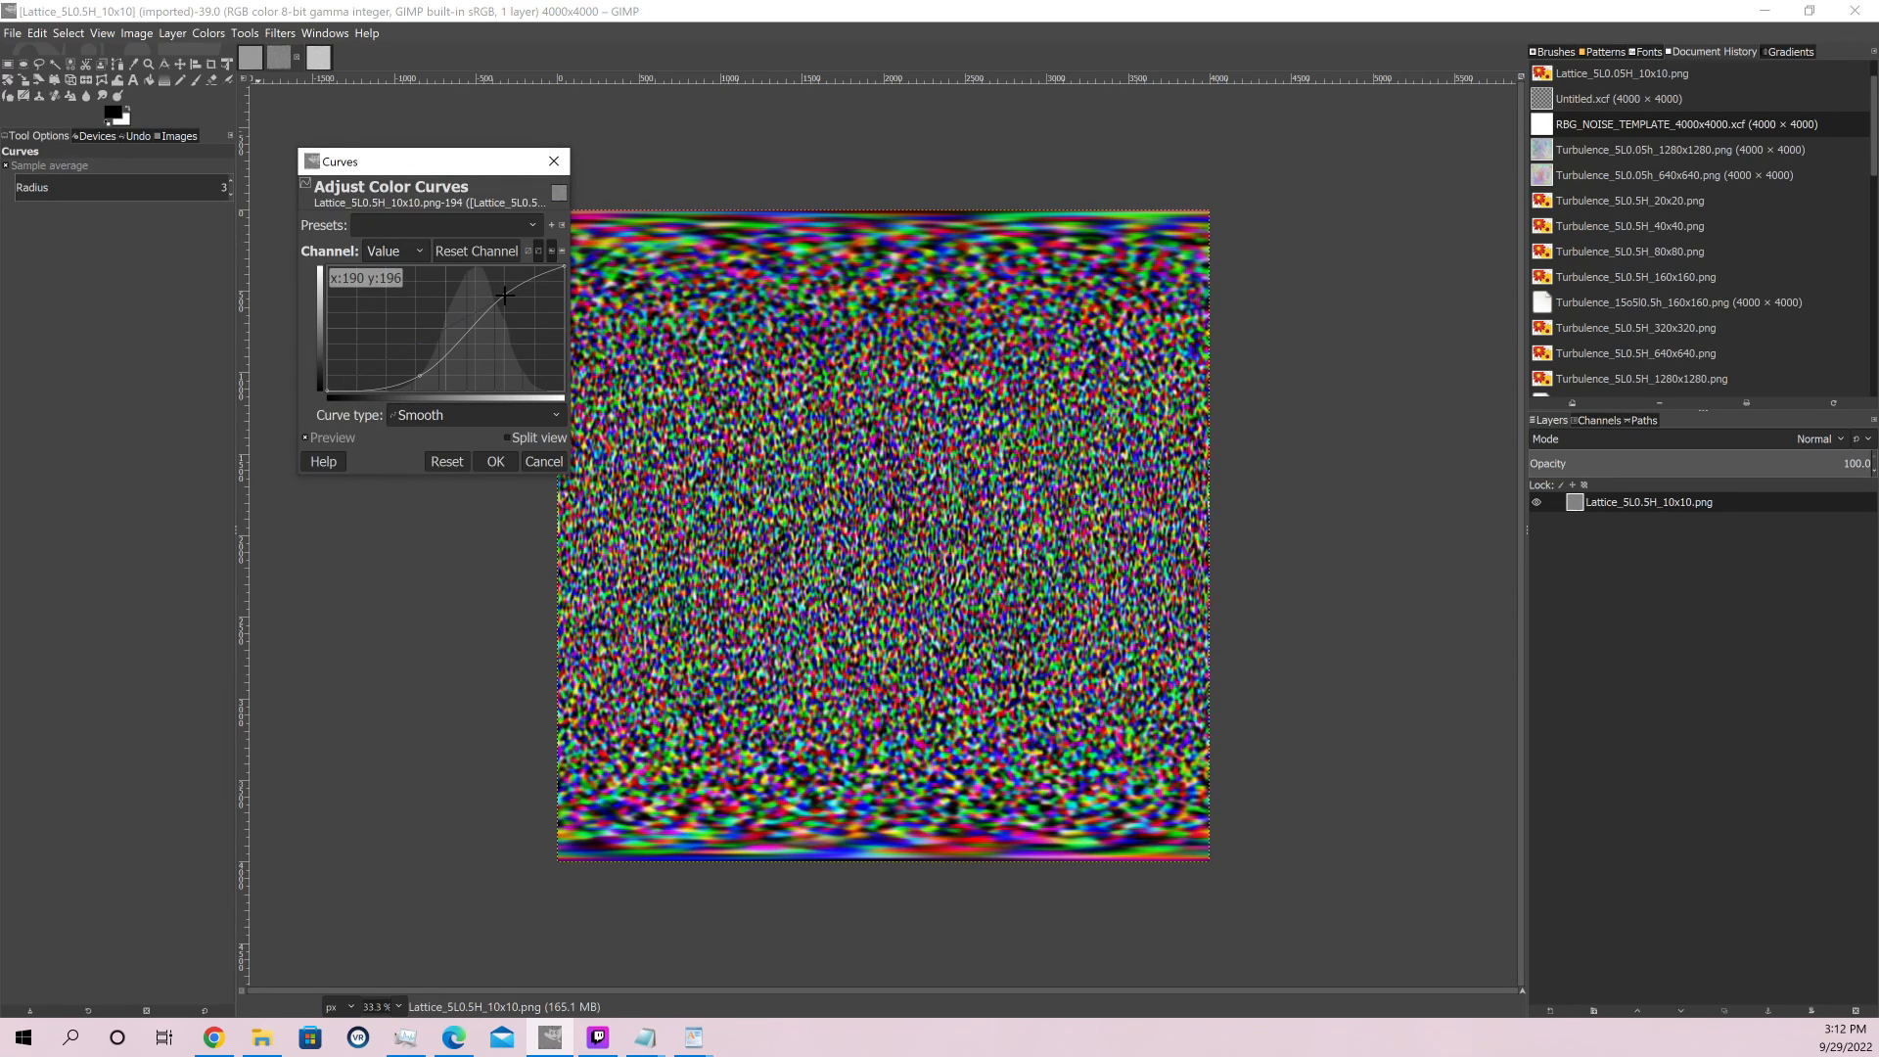
drag(505, 295, 505, 292)
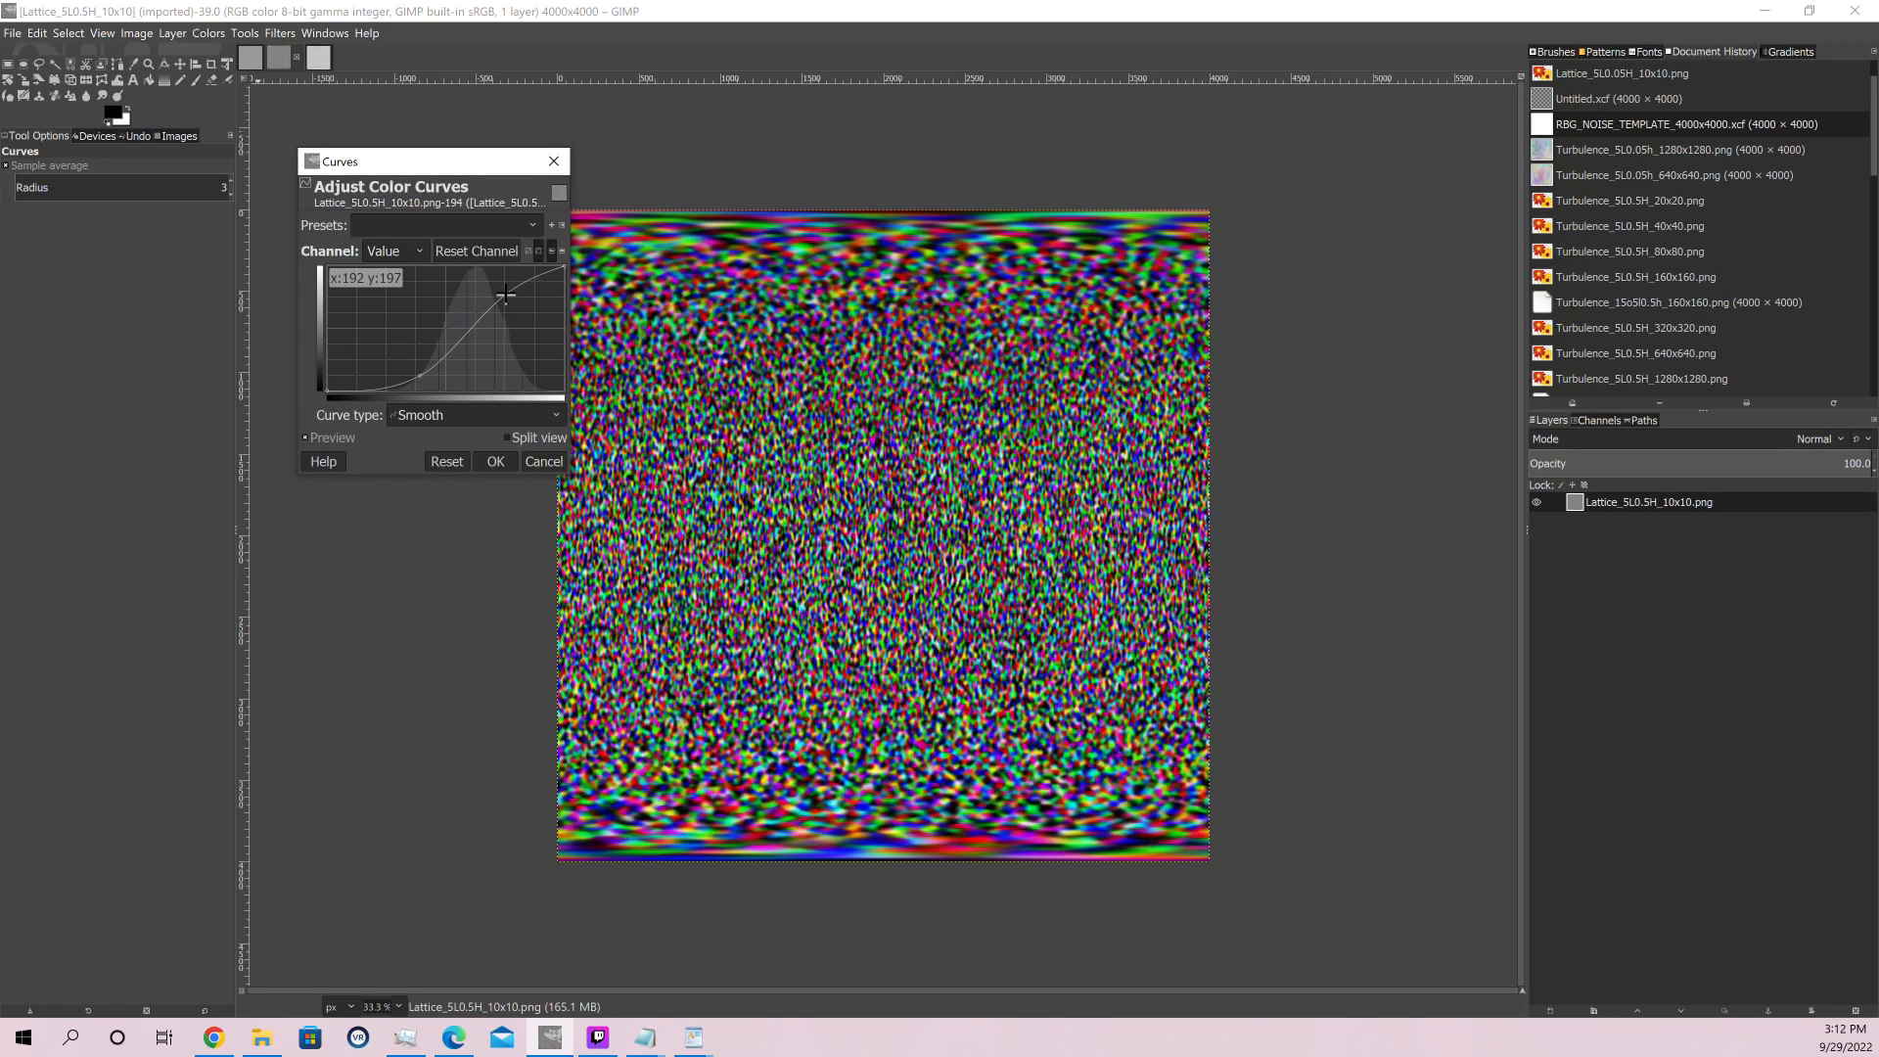
drag(505, 292, 508, 286)
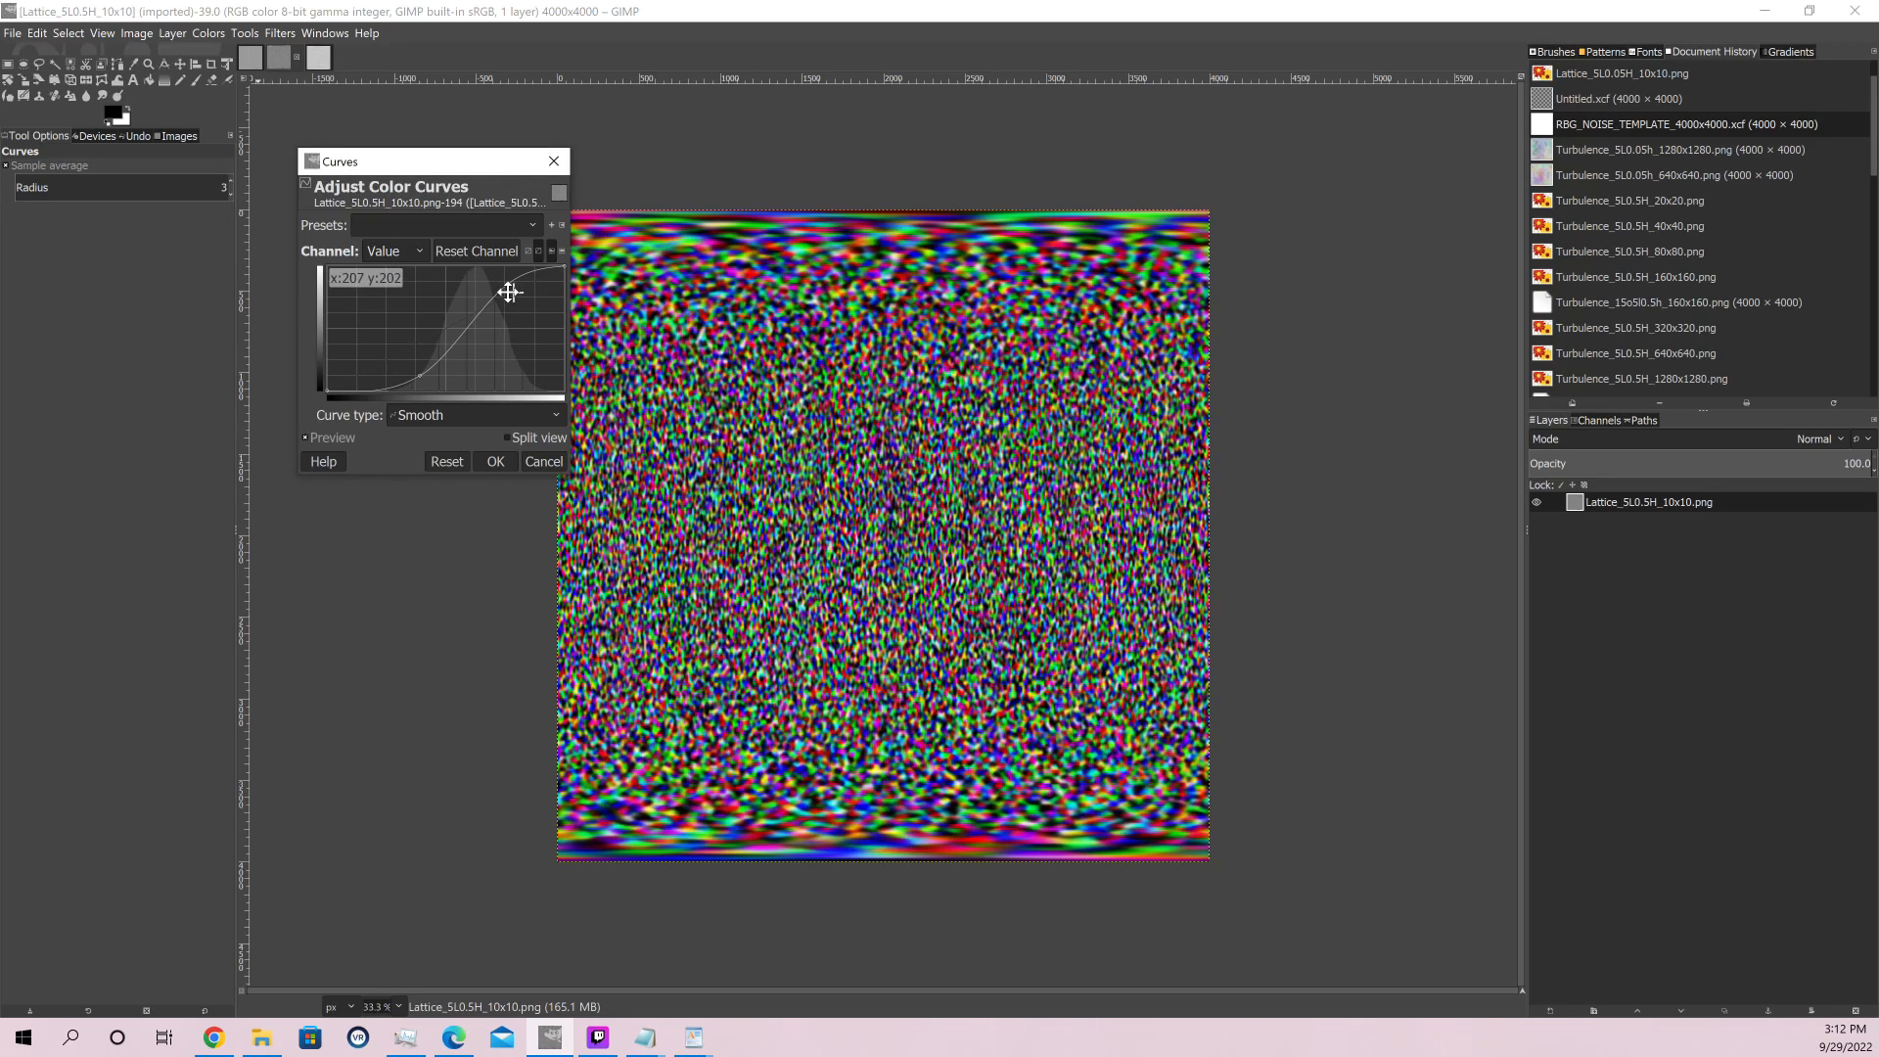
drag(505, 286, 496, 294)
click(549, 416)
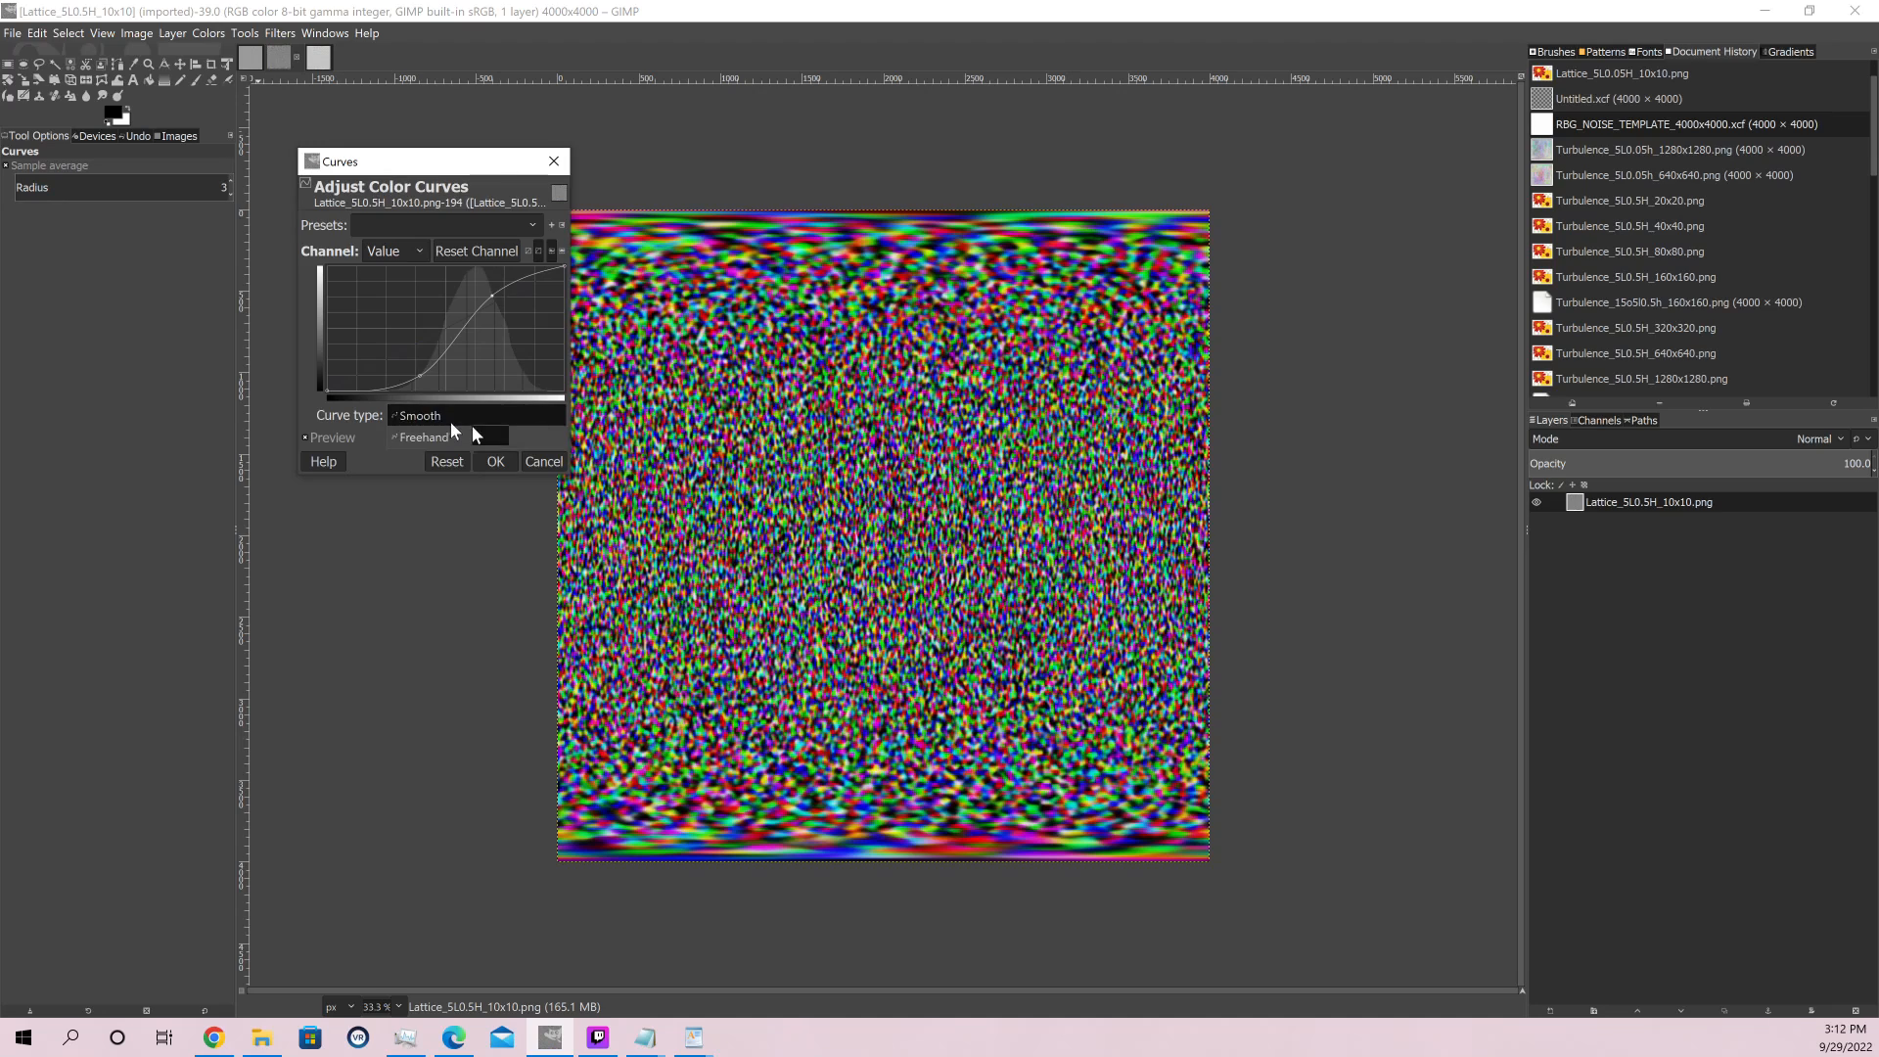
click(554, 413)
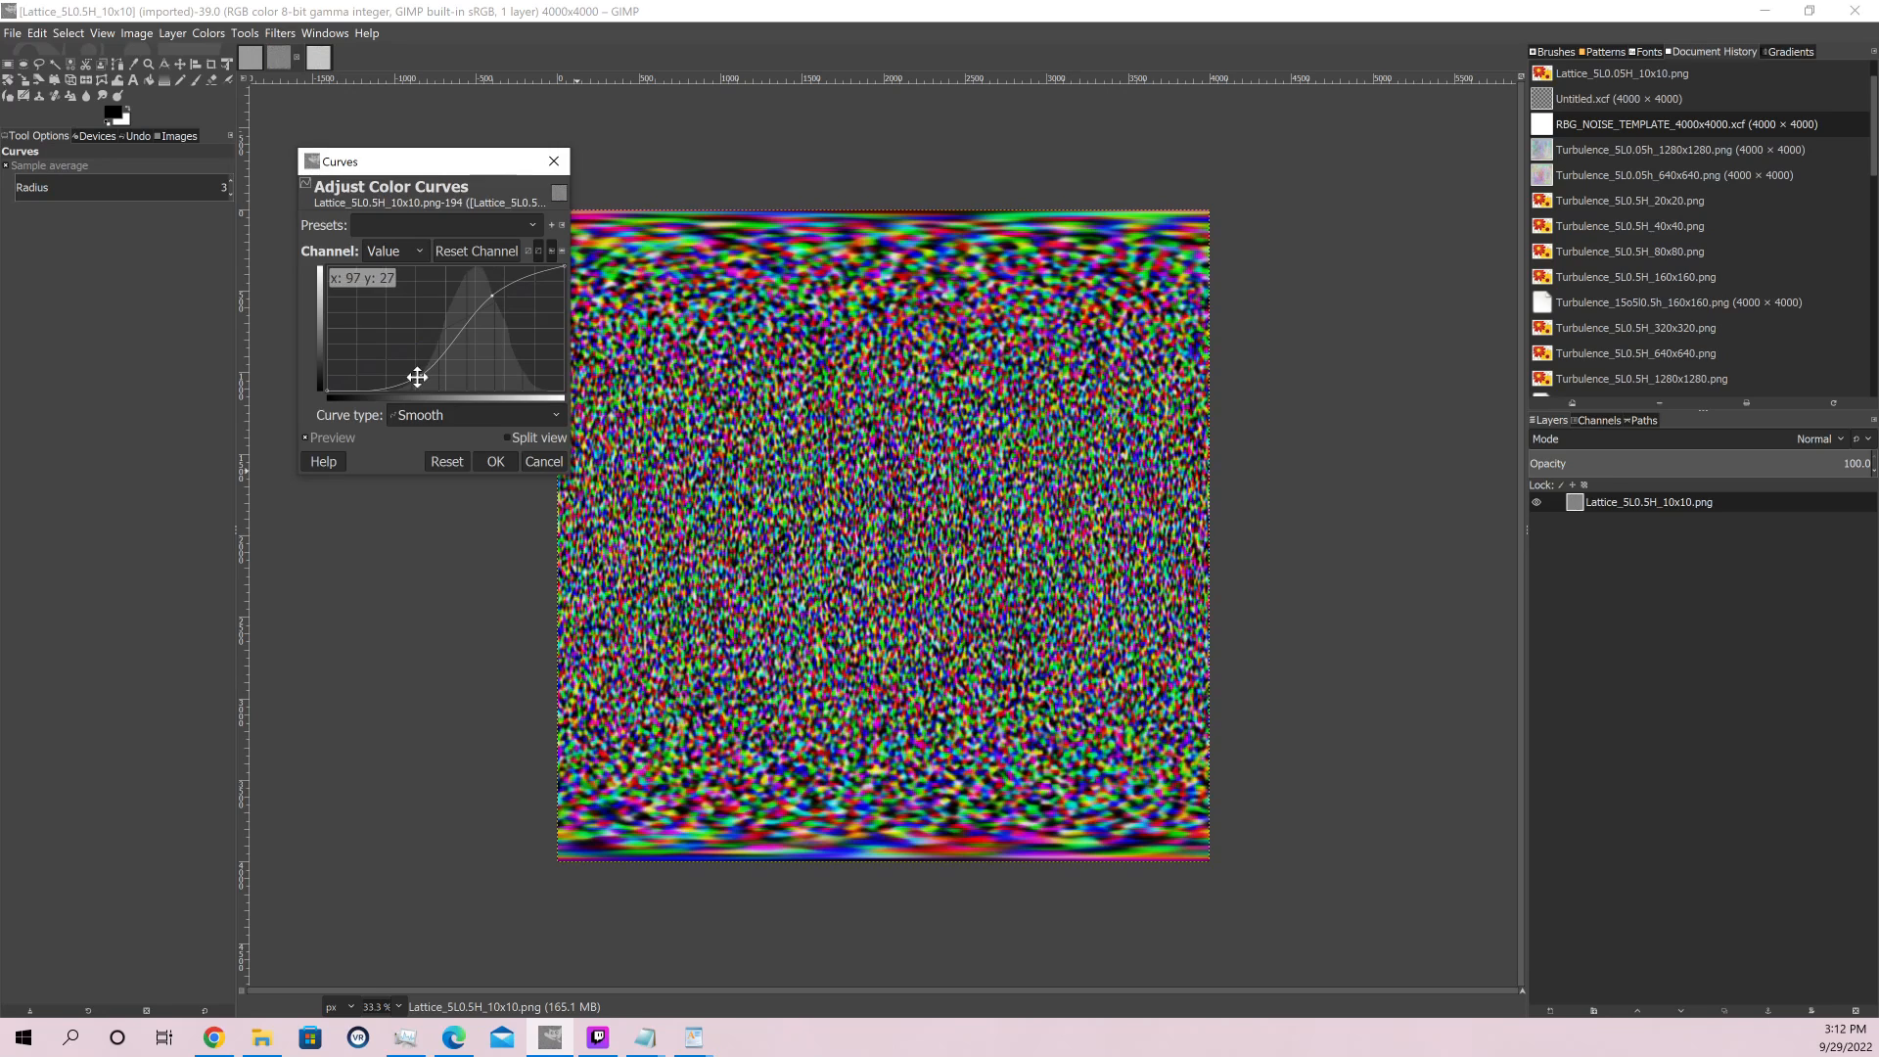
Raise the lower Value curve point to about x 109, y 65 and apply the curves to the Lattice image
mouse_move(421, 384)
mouse_down()
mouse_move(400, 389)
mouse_move(396, 370)
mouse_move(429, 360)
mouse_up()
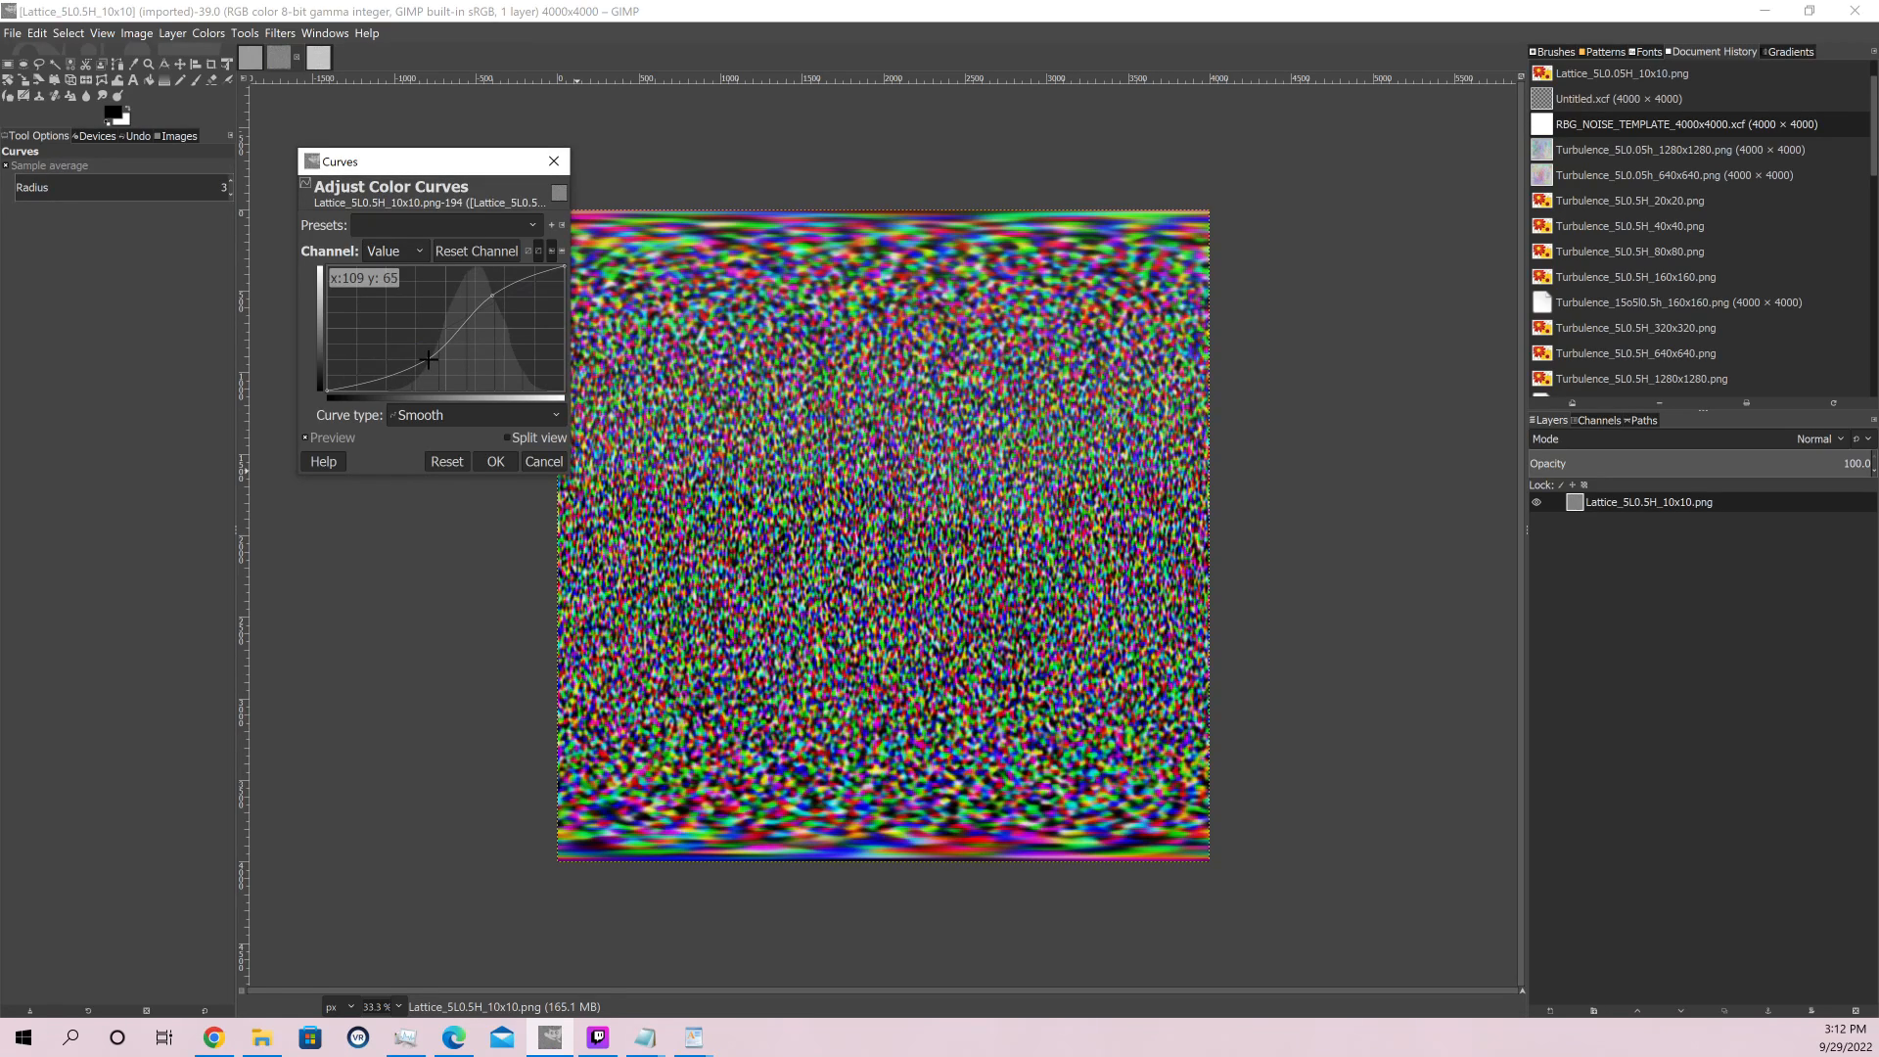
drag(429, 361, 427, 361)
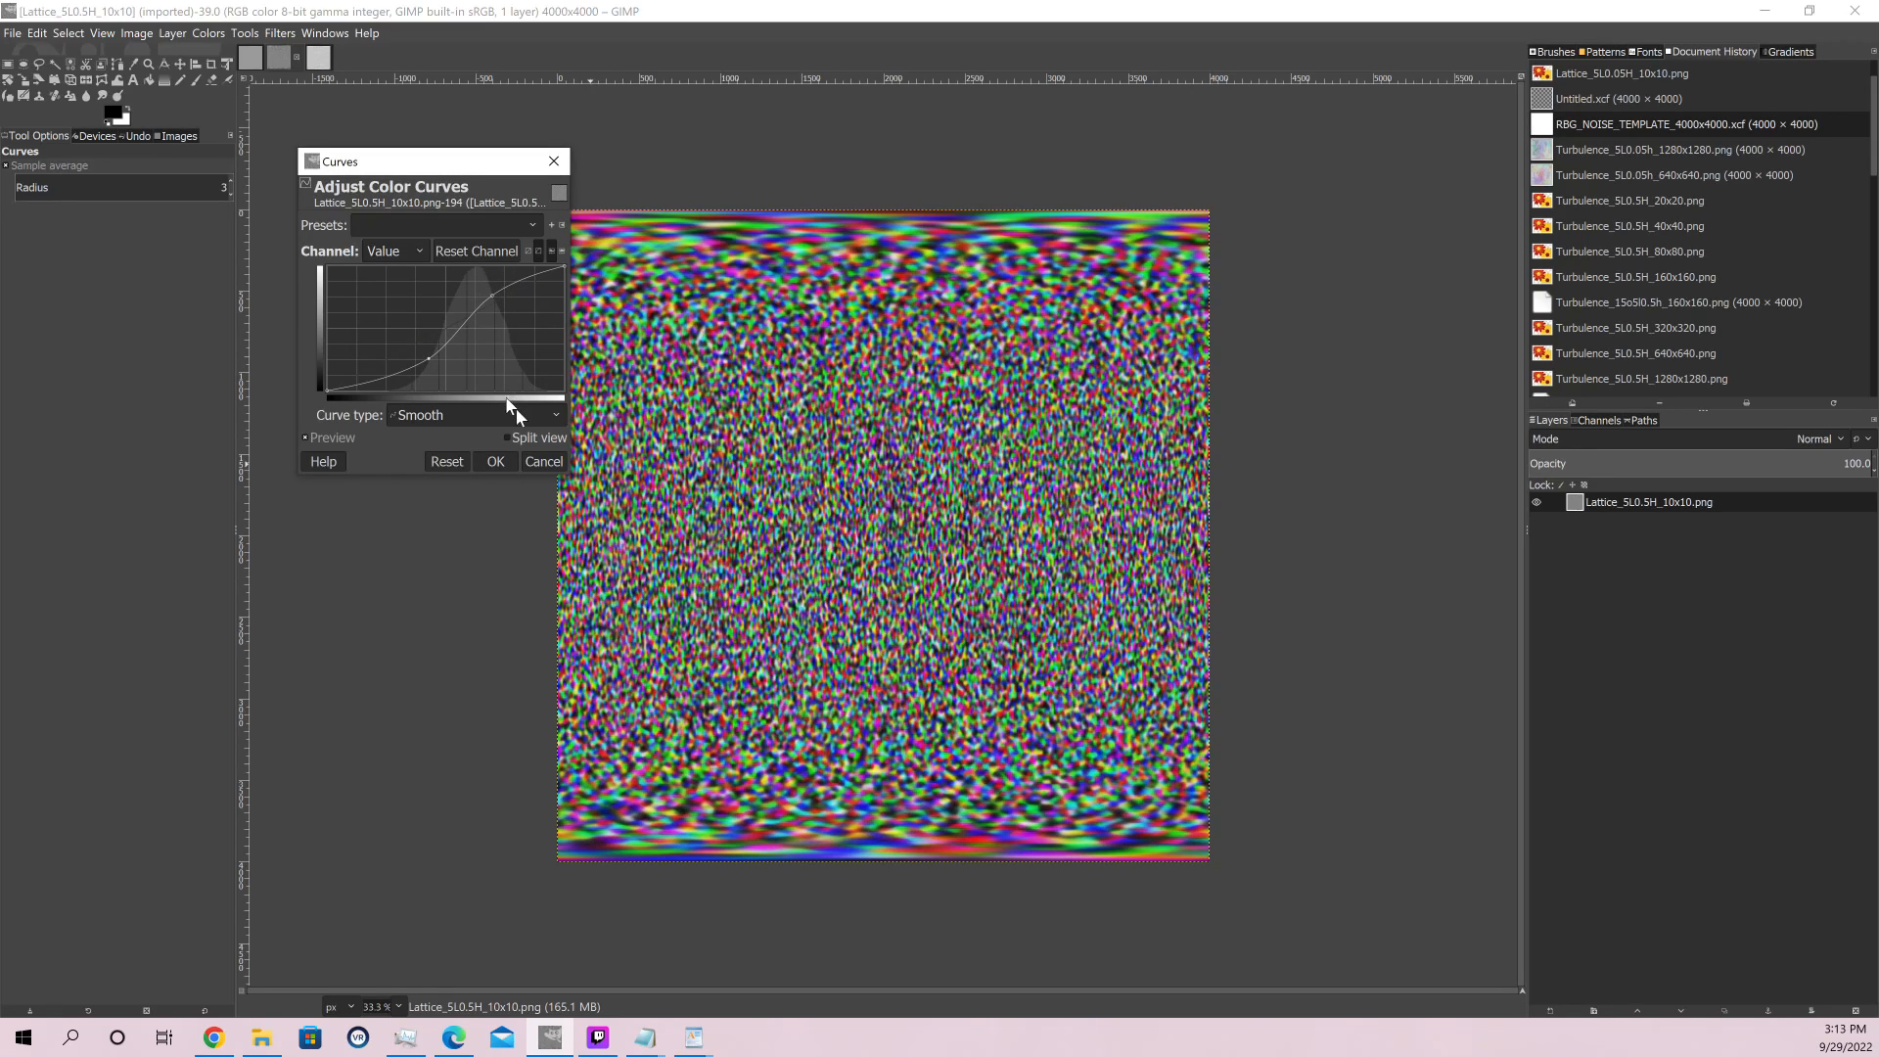
click(501, 460)
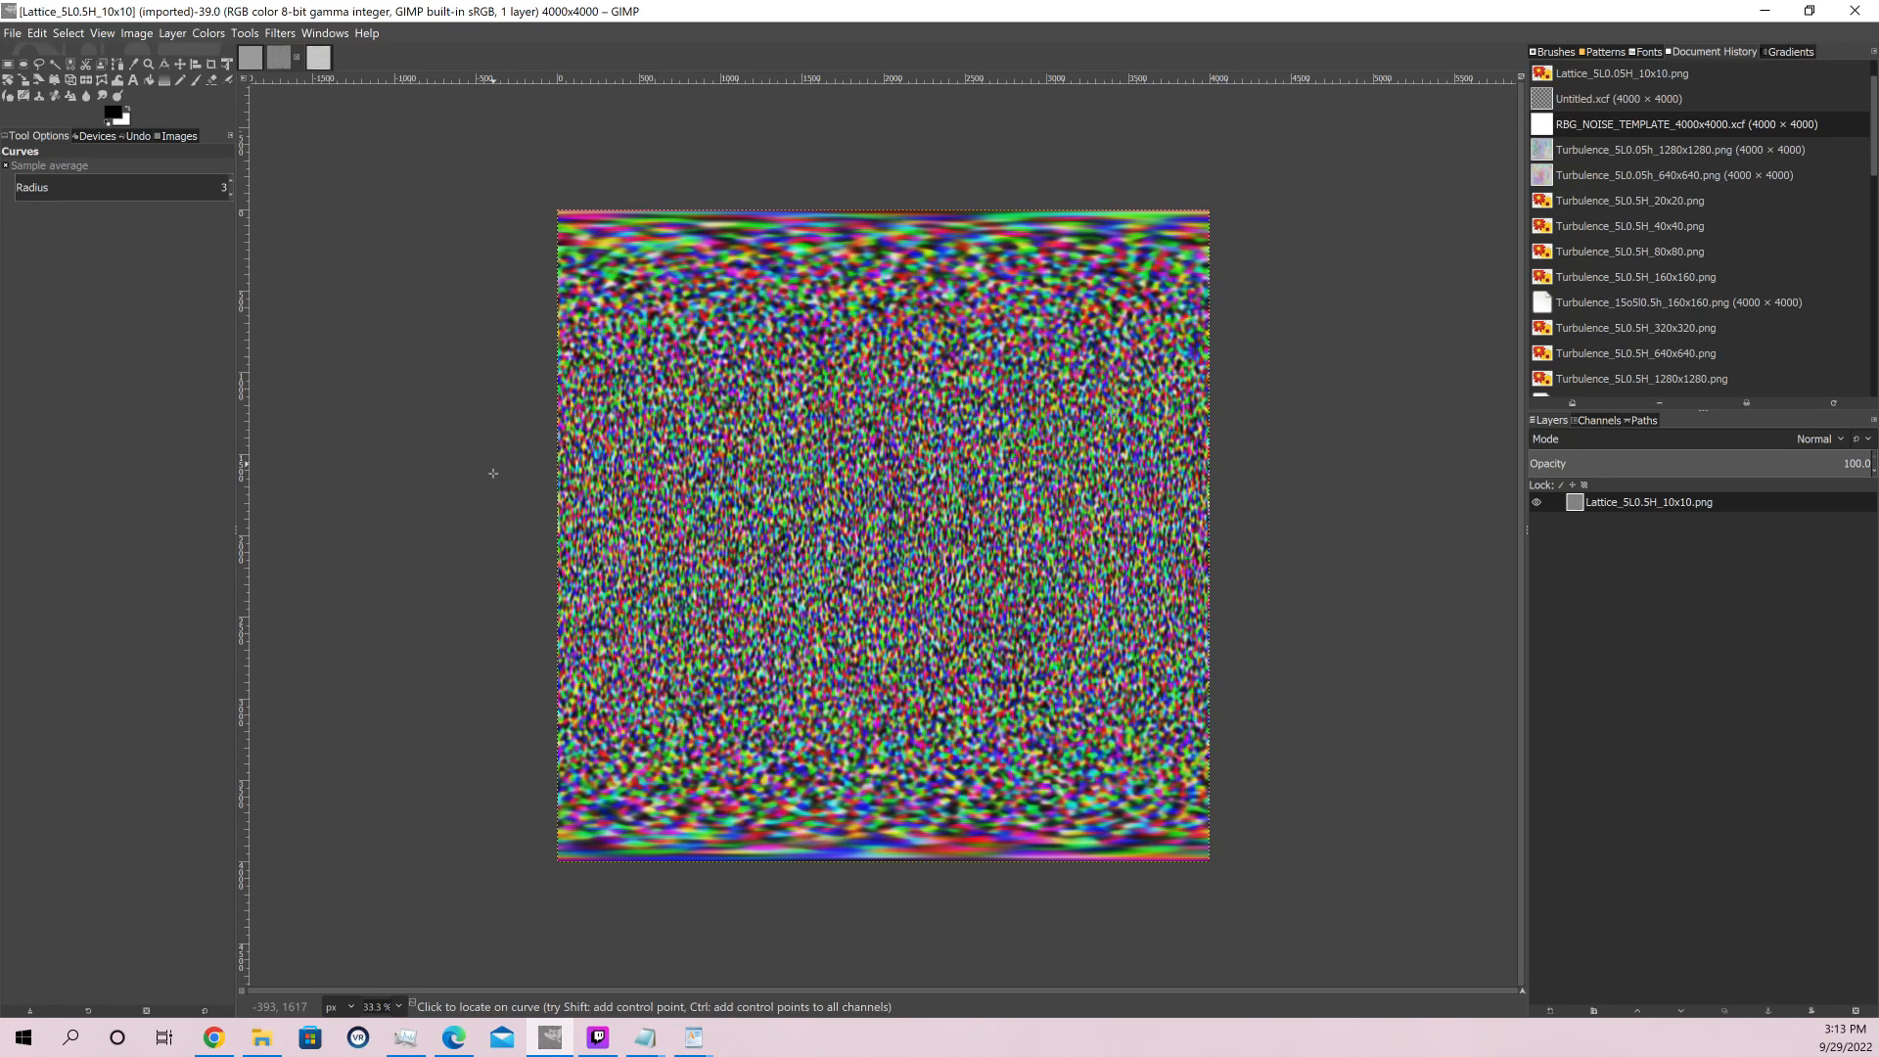
Start Curves on the Turbulence_5L0.5H_10x10 image, then widen the dialog and reposition it over the canvas
click(320, 51)
click(197, 35)
click(200, 34)
click(206, 34)
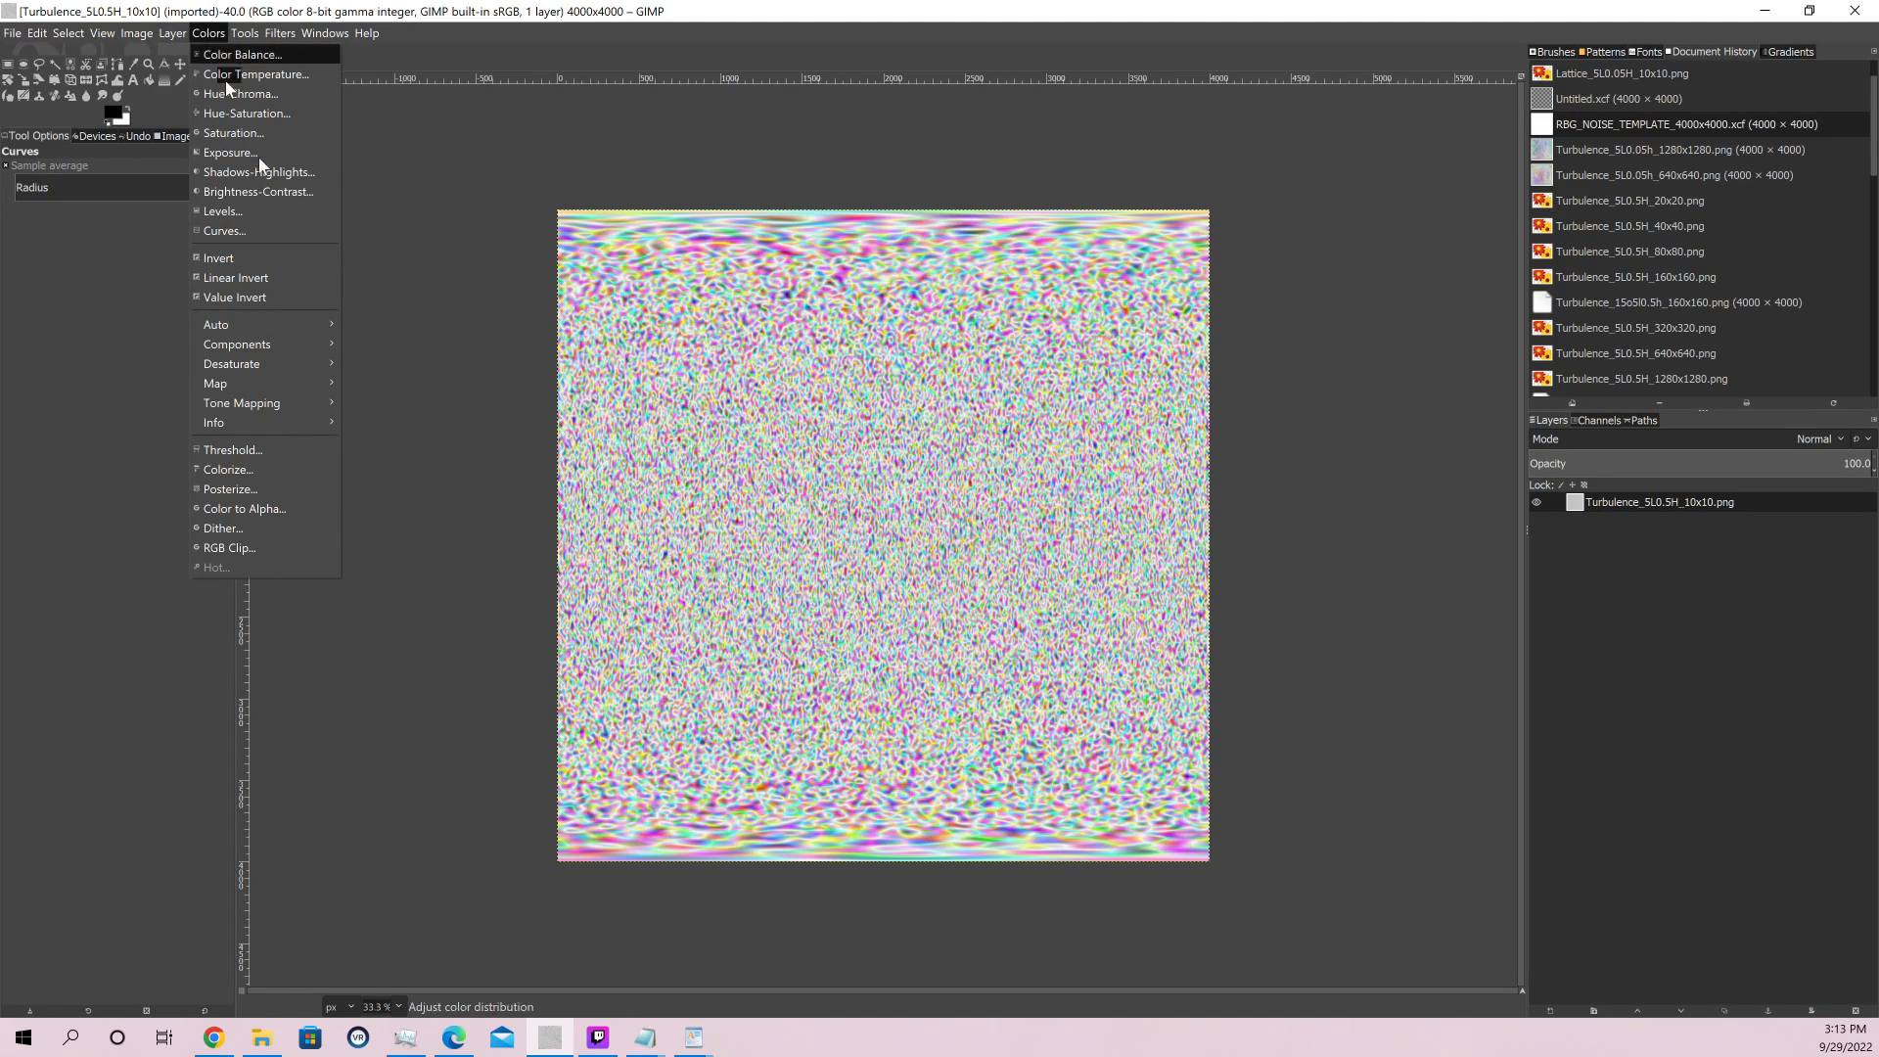
click(233, 228)
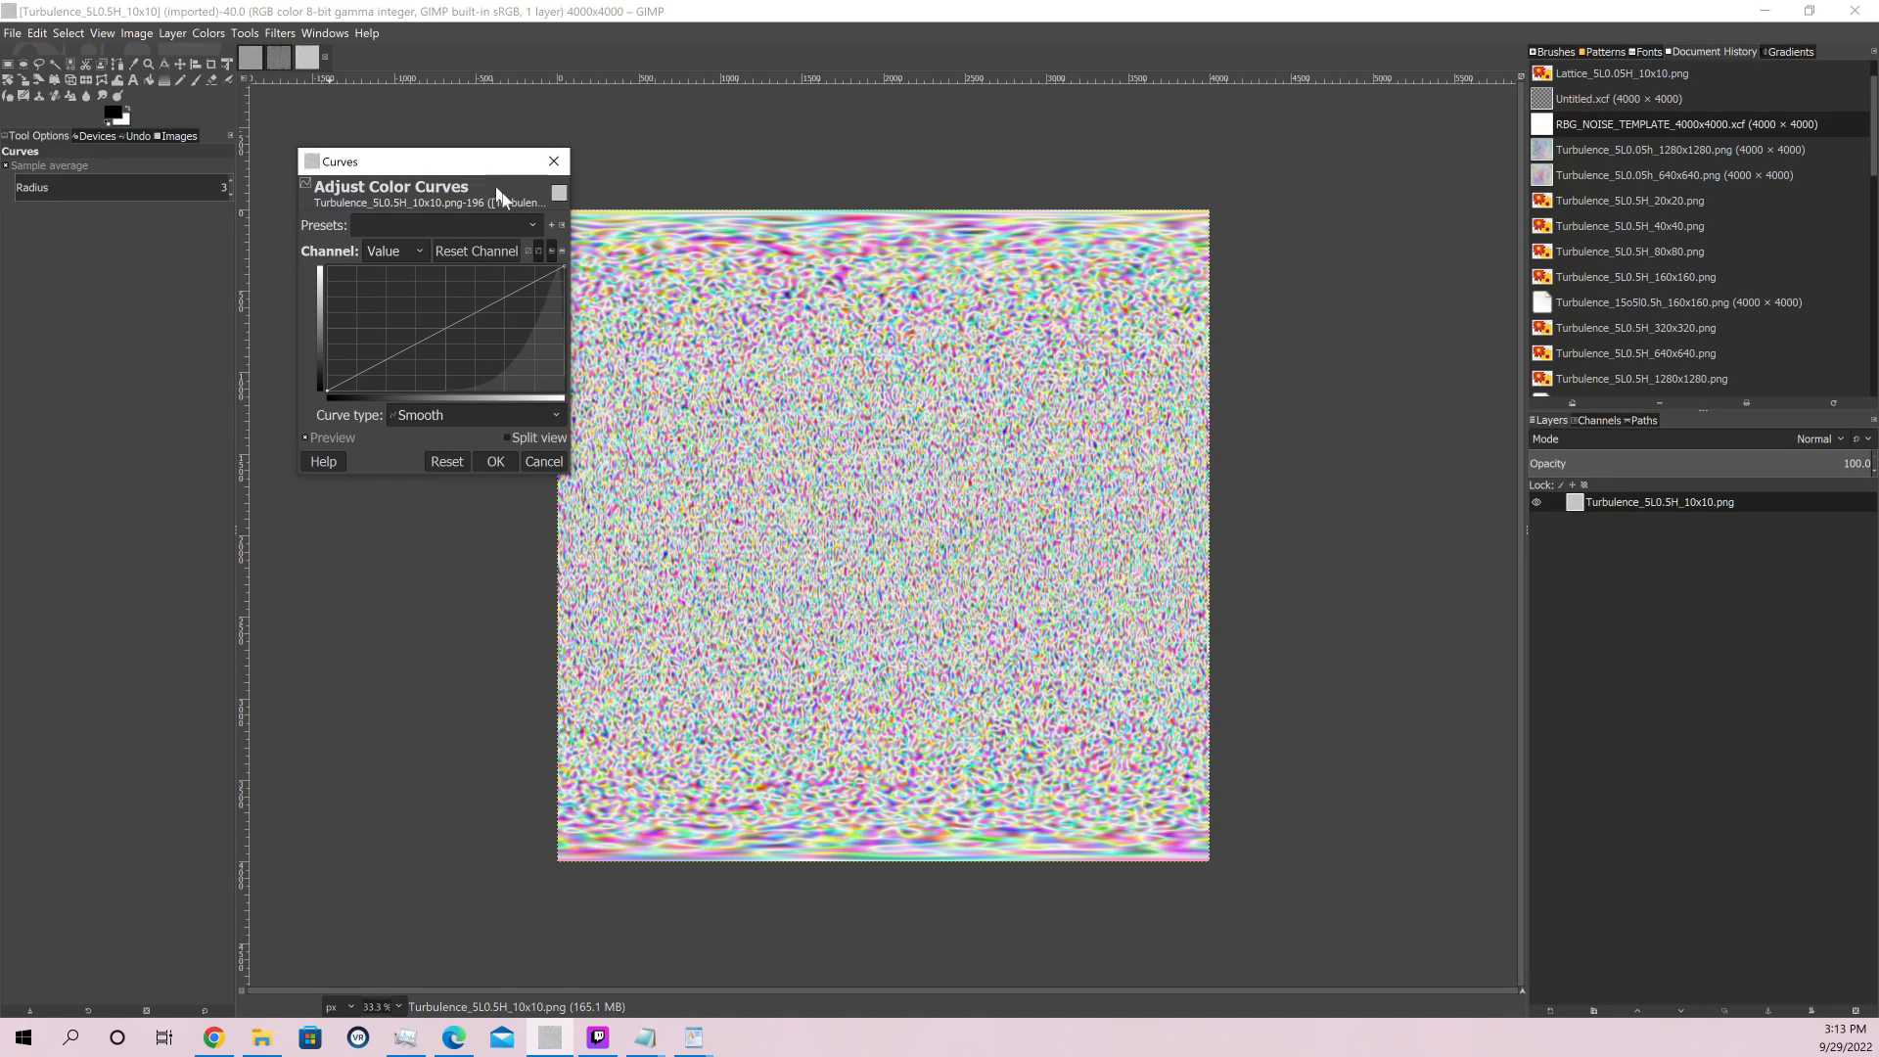
drag(478, 170, 398, 252)
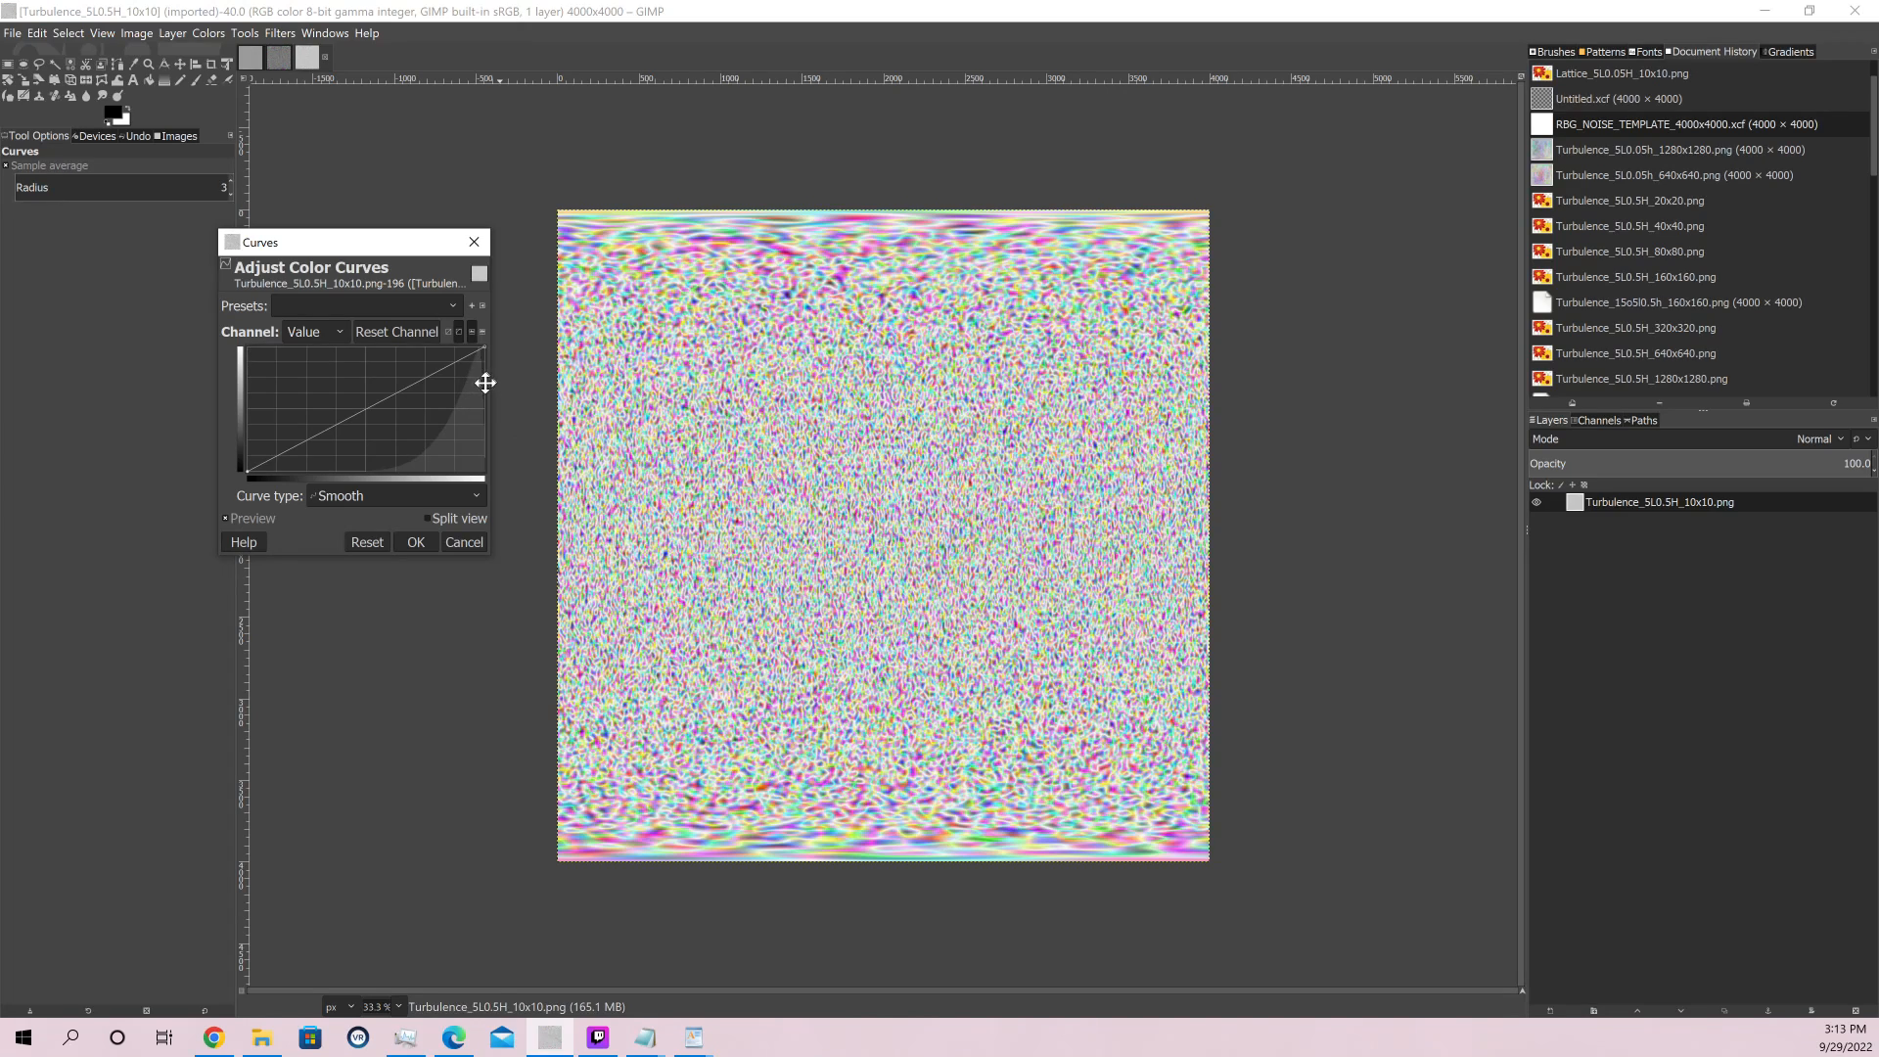
drag(491, 424, 1337, 424)
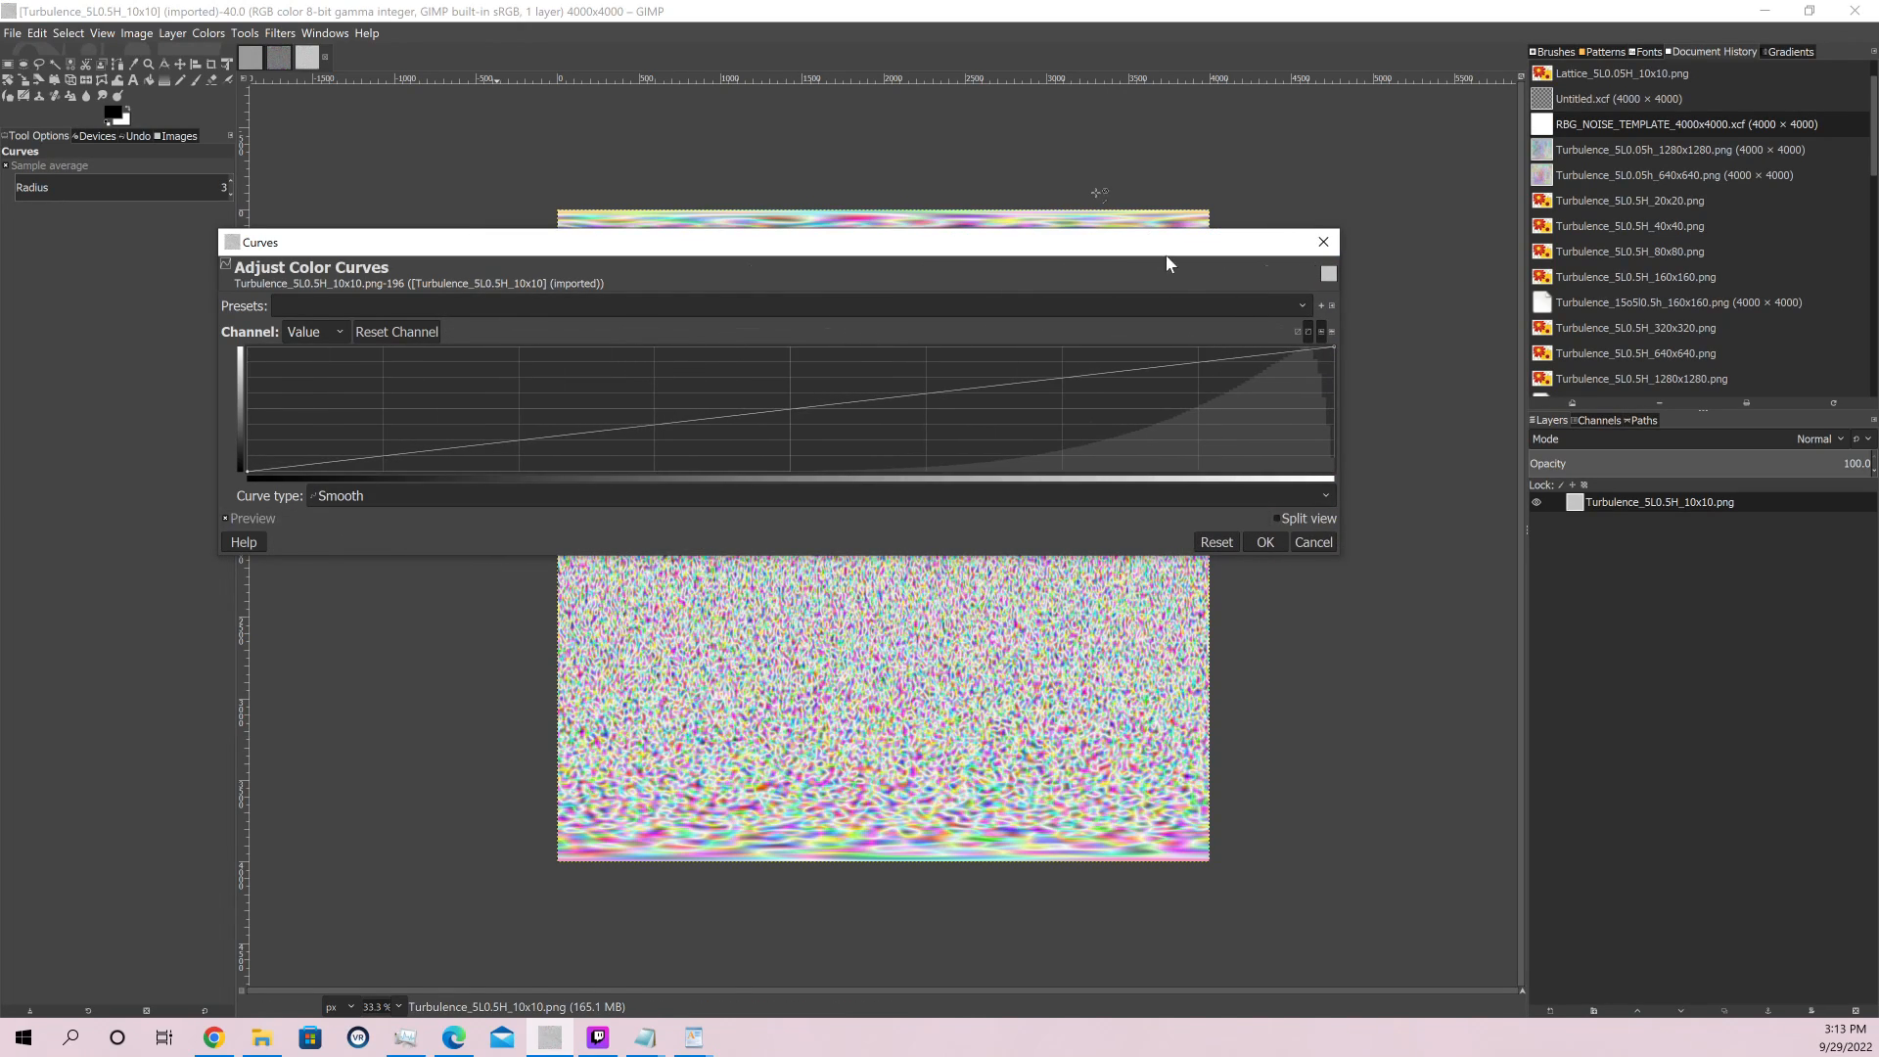
drag(1100, 241, 957, 363)
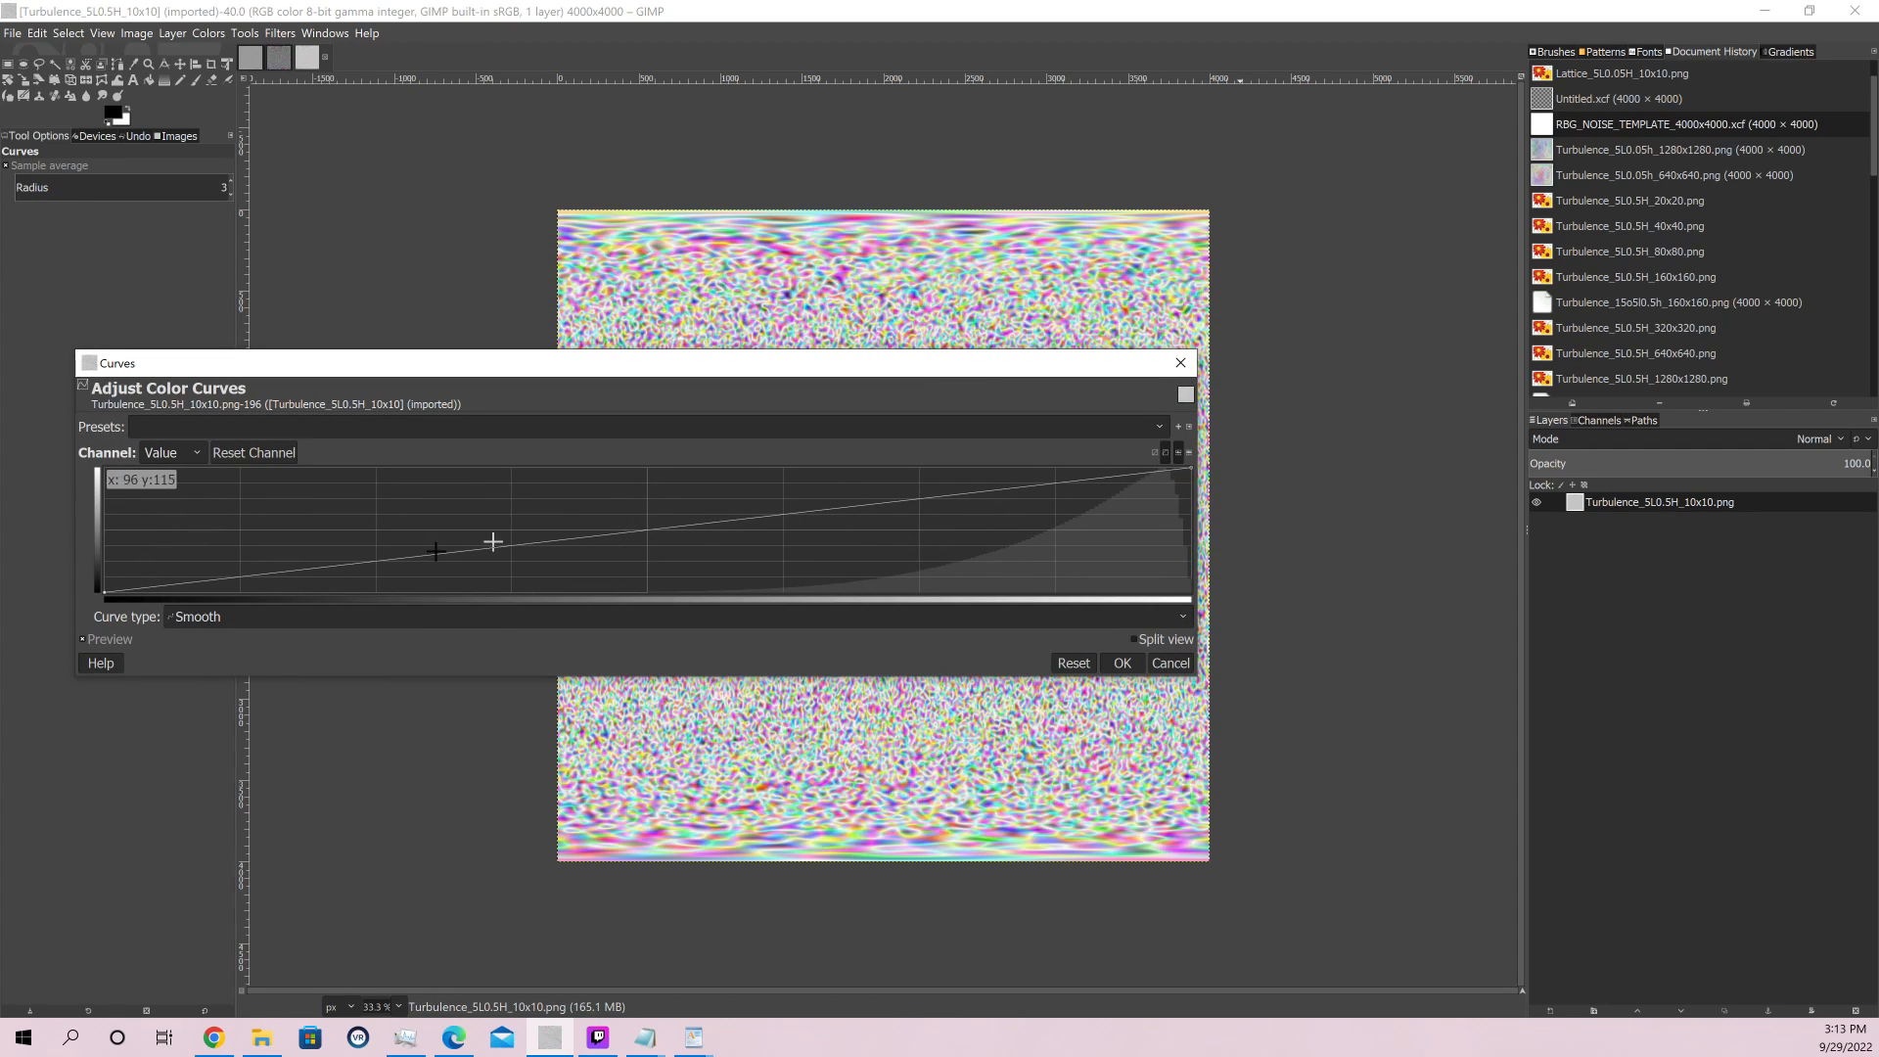
Pull the Turbulence image's Value curve down with a midtone-to-highlight point, add an upper point near x 251, y 200, and apply the curves
drag(780, 516, 959, 561)
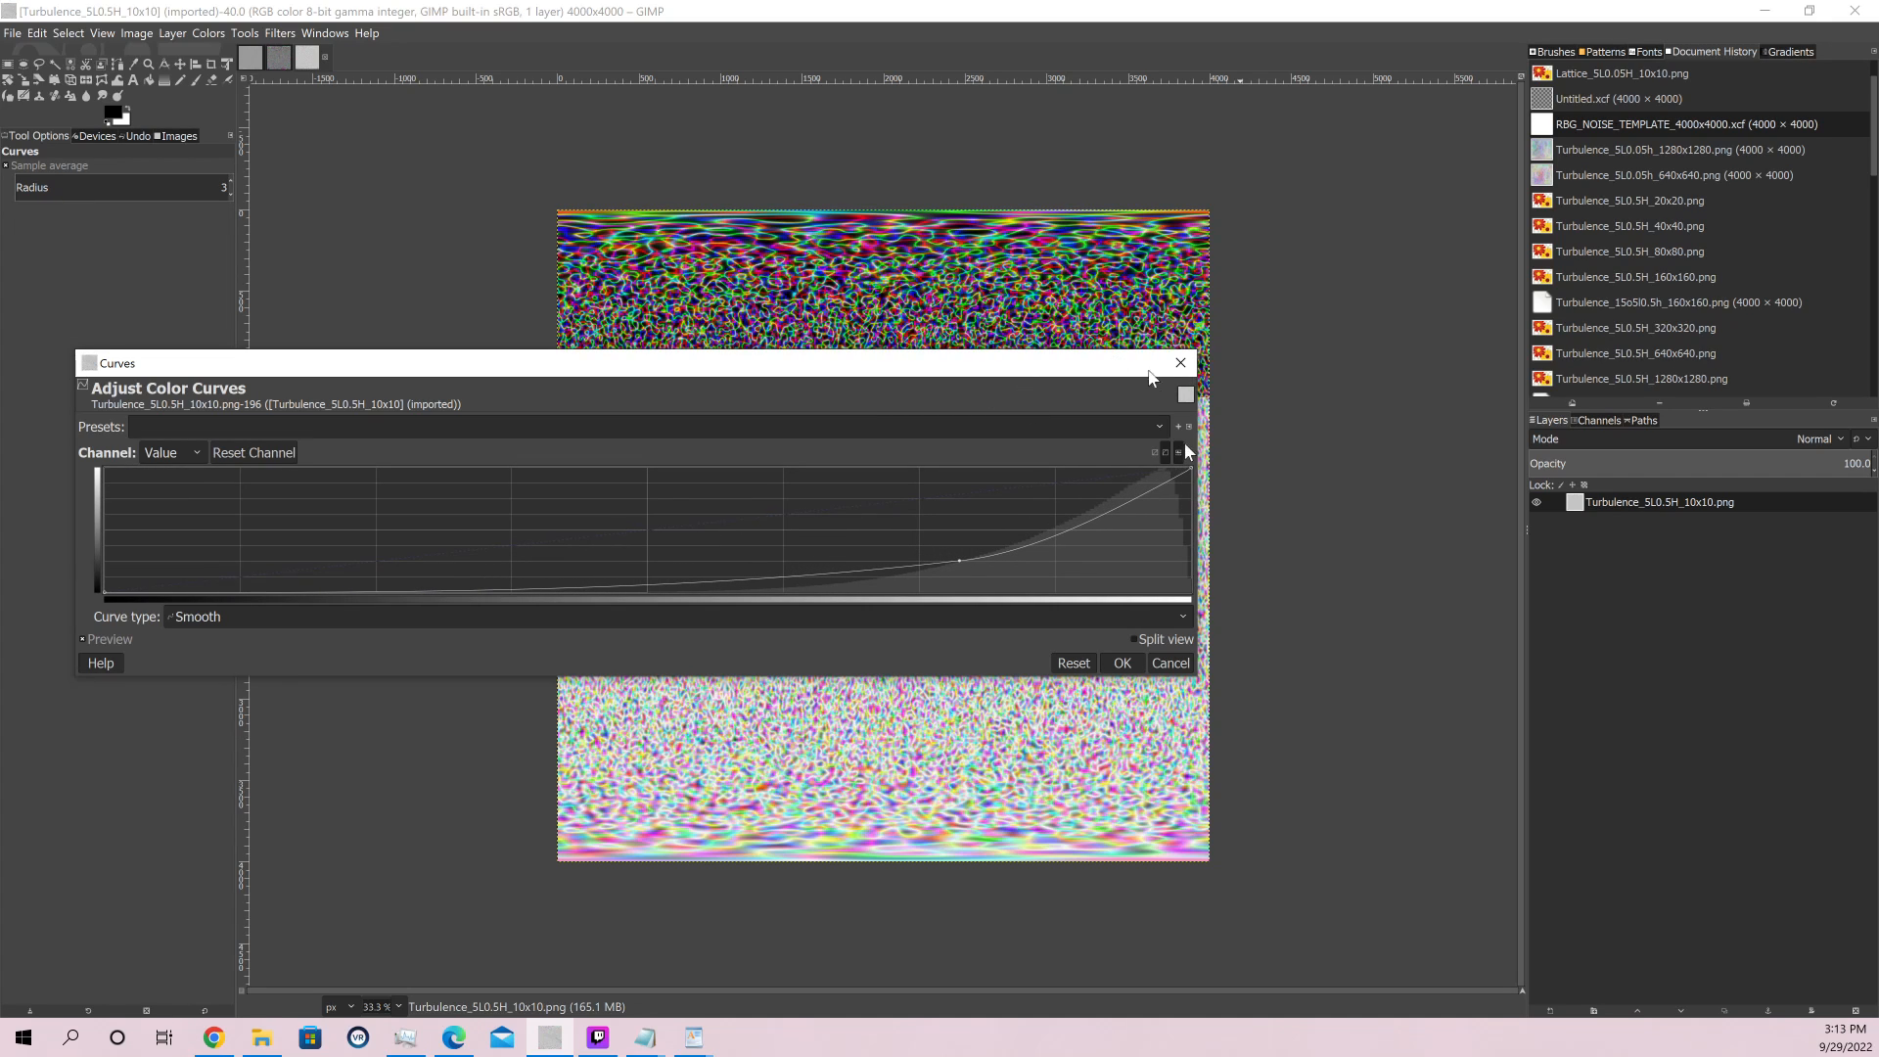
drag(1129, 497, 1177, 497)
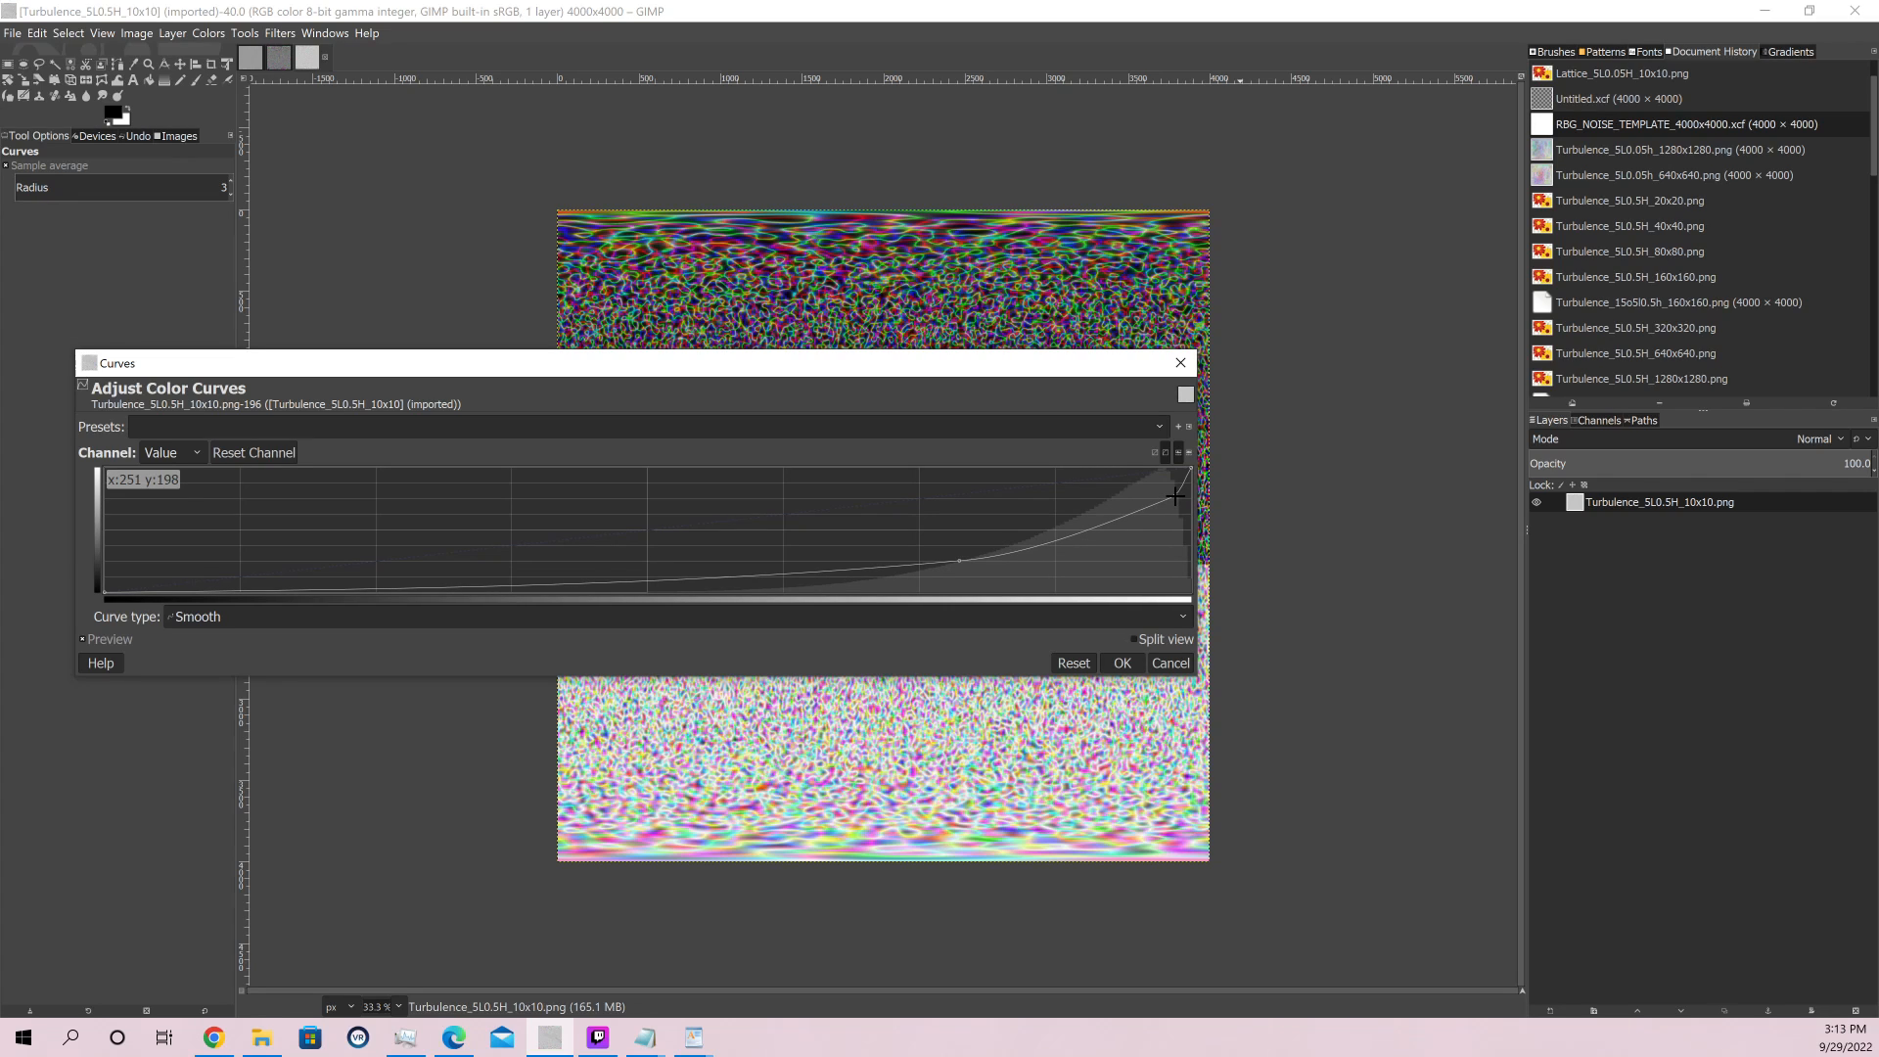
drag(979, 370, 1012, 316)
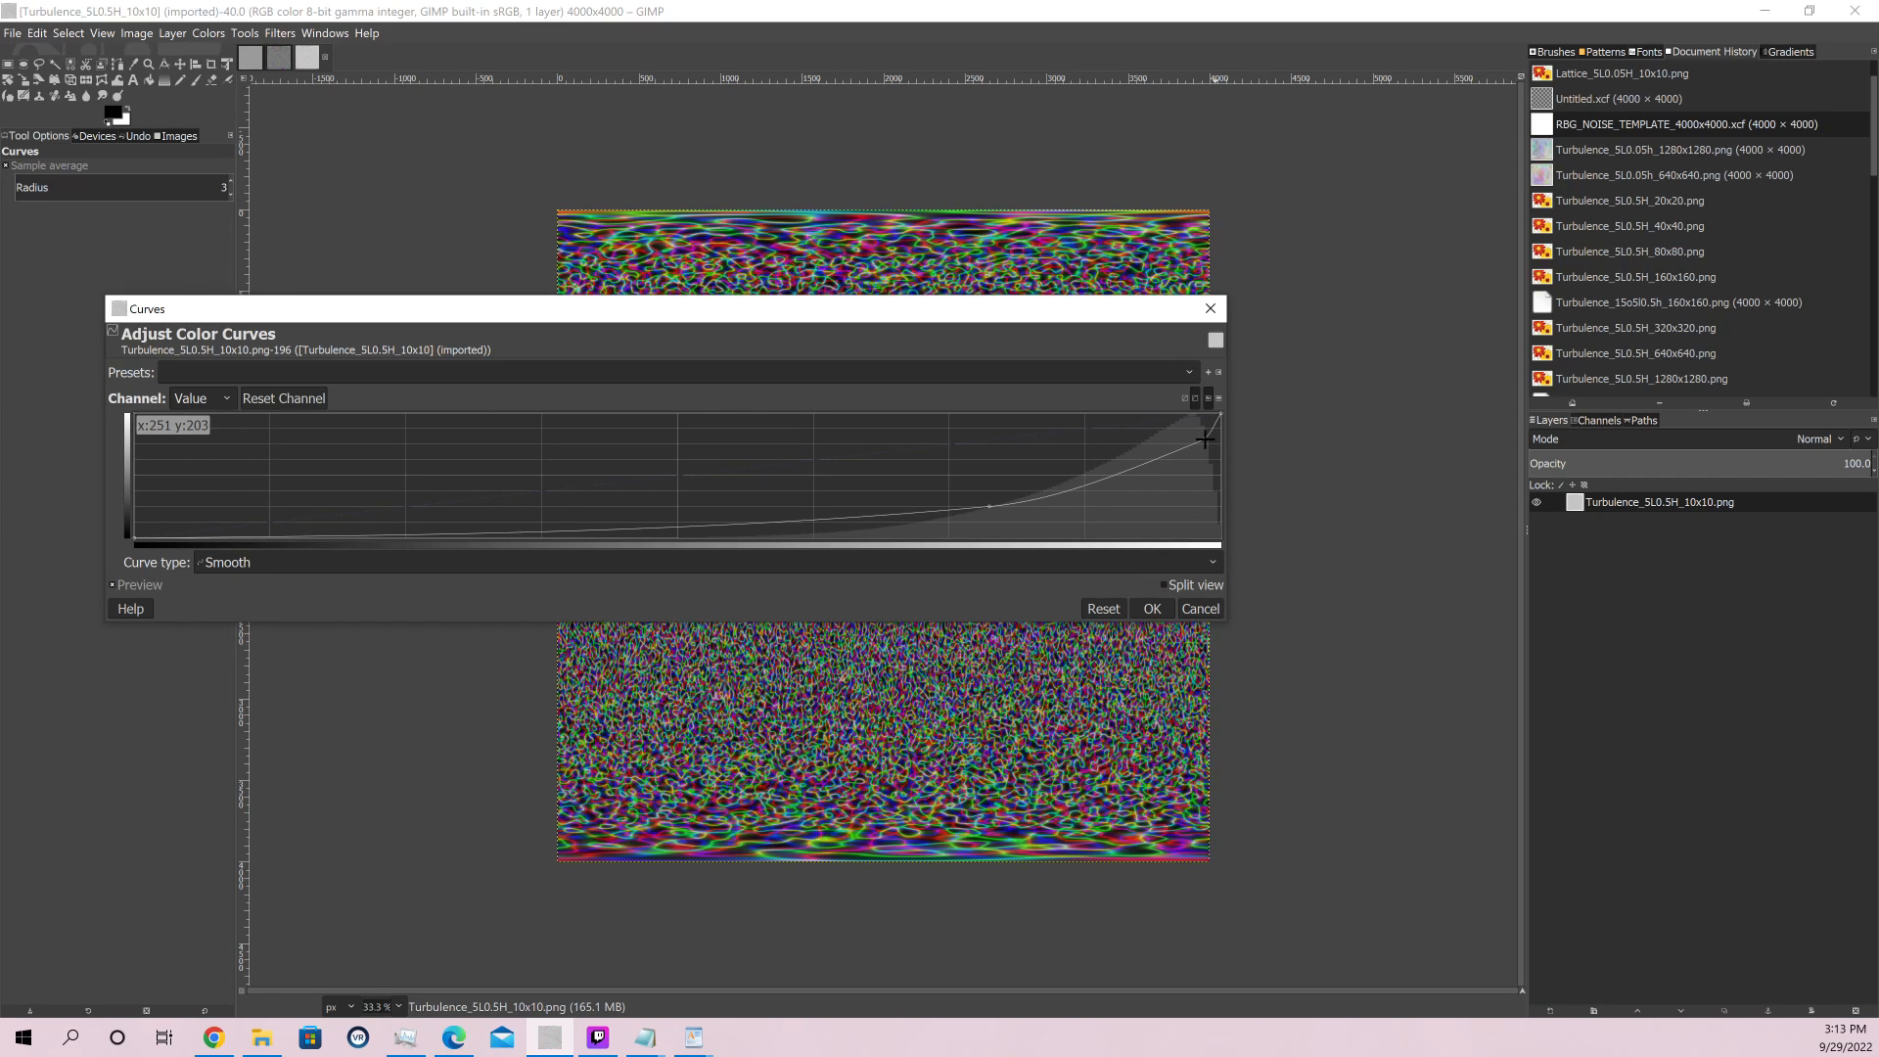
click(1152, 609)
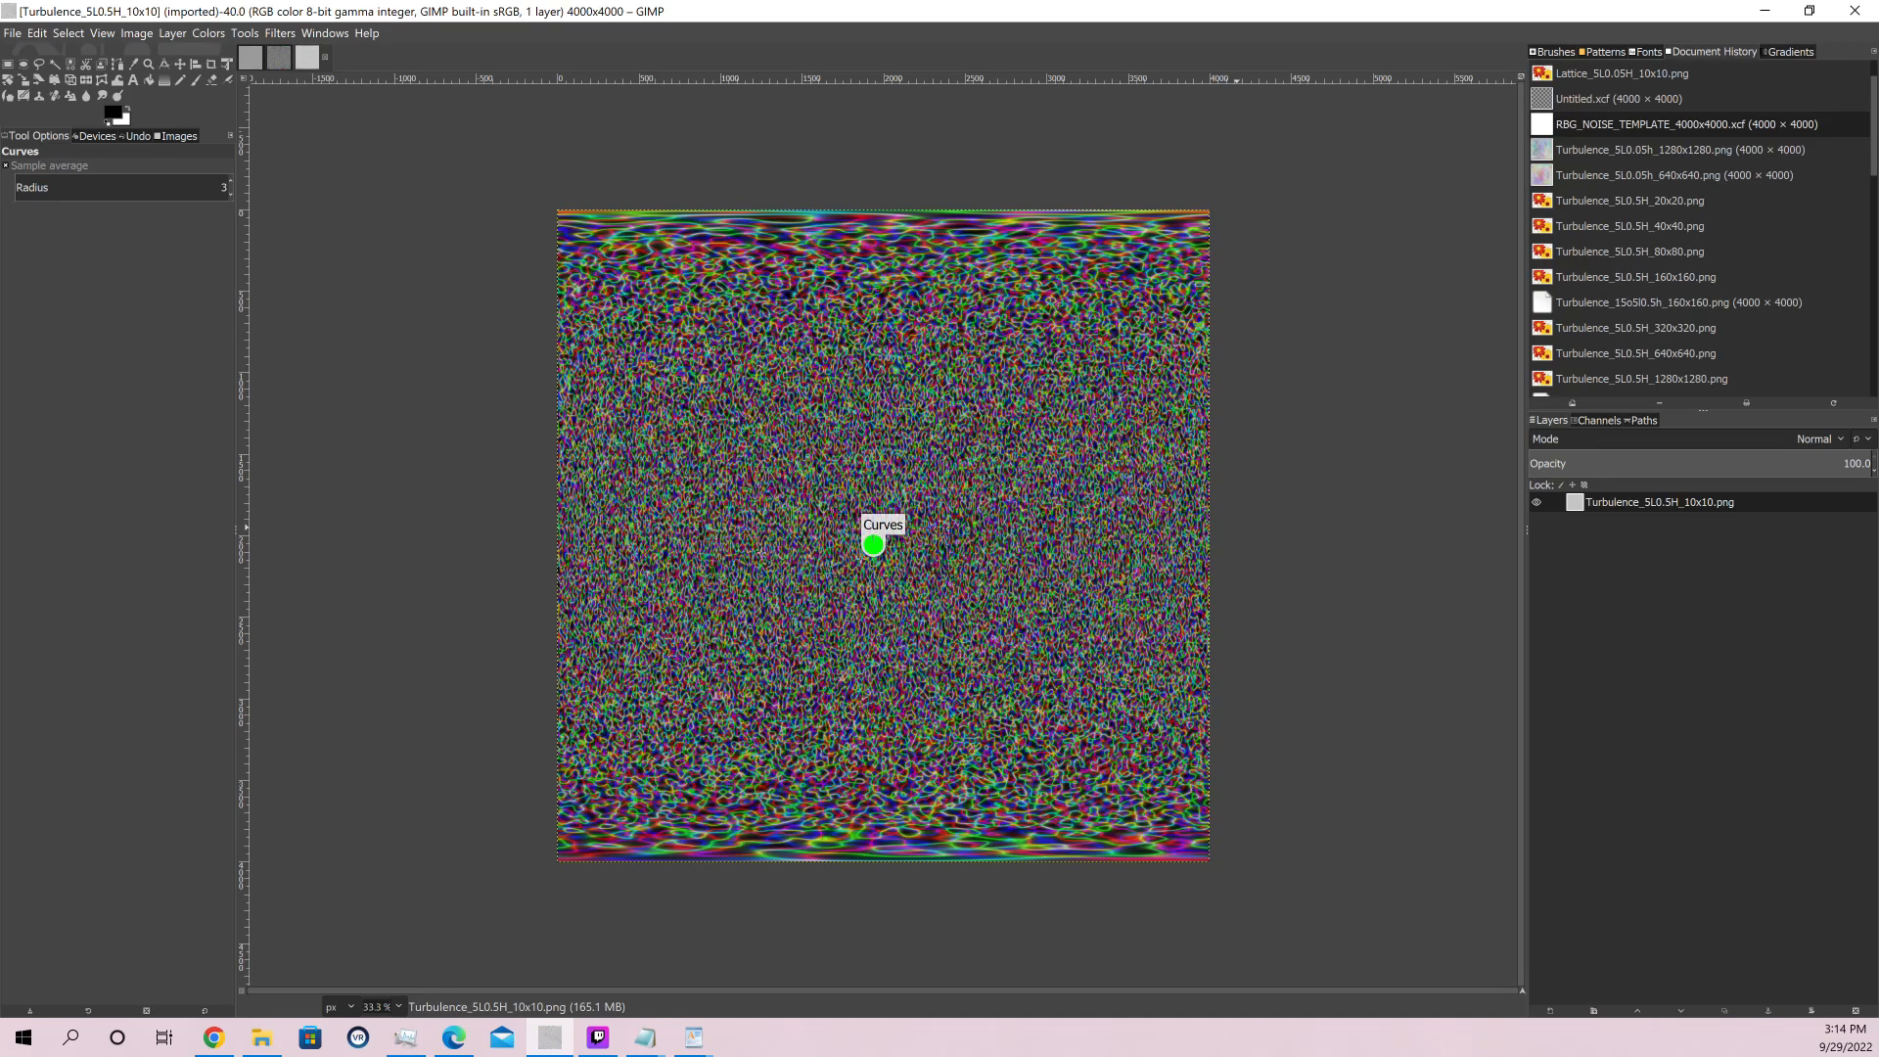
Compare the contrast-adjusted Lattice_5L0.5H_10x10 and Turbulence_5L0.5H_10x10 images by alternating between them
click(279, 61)
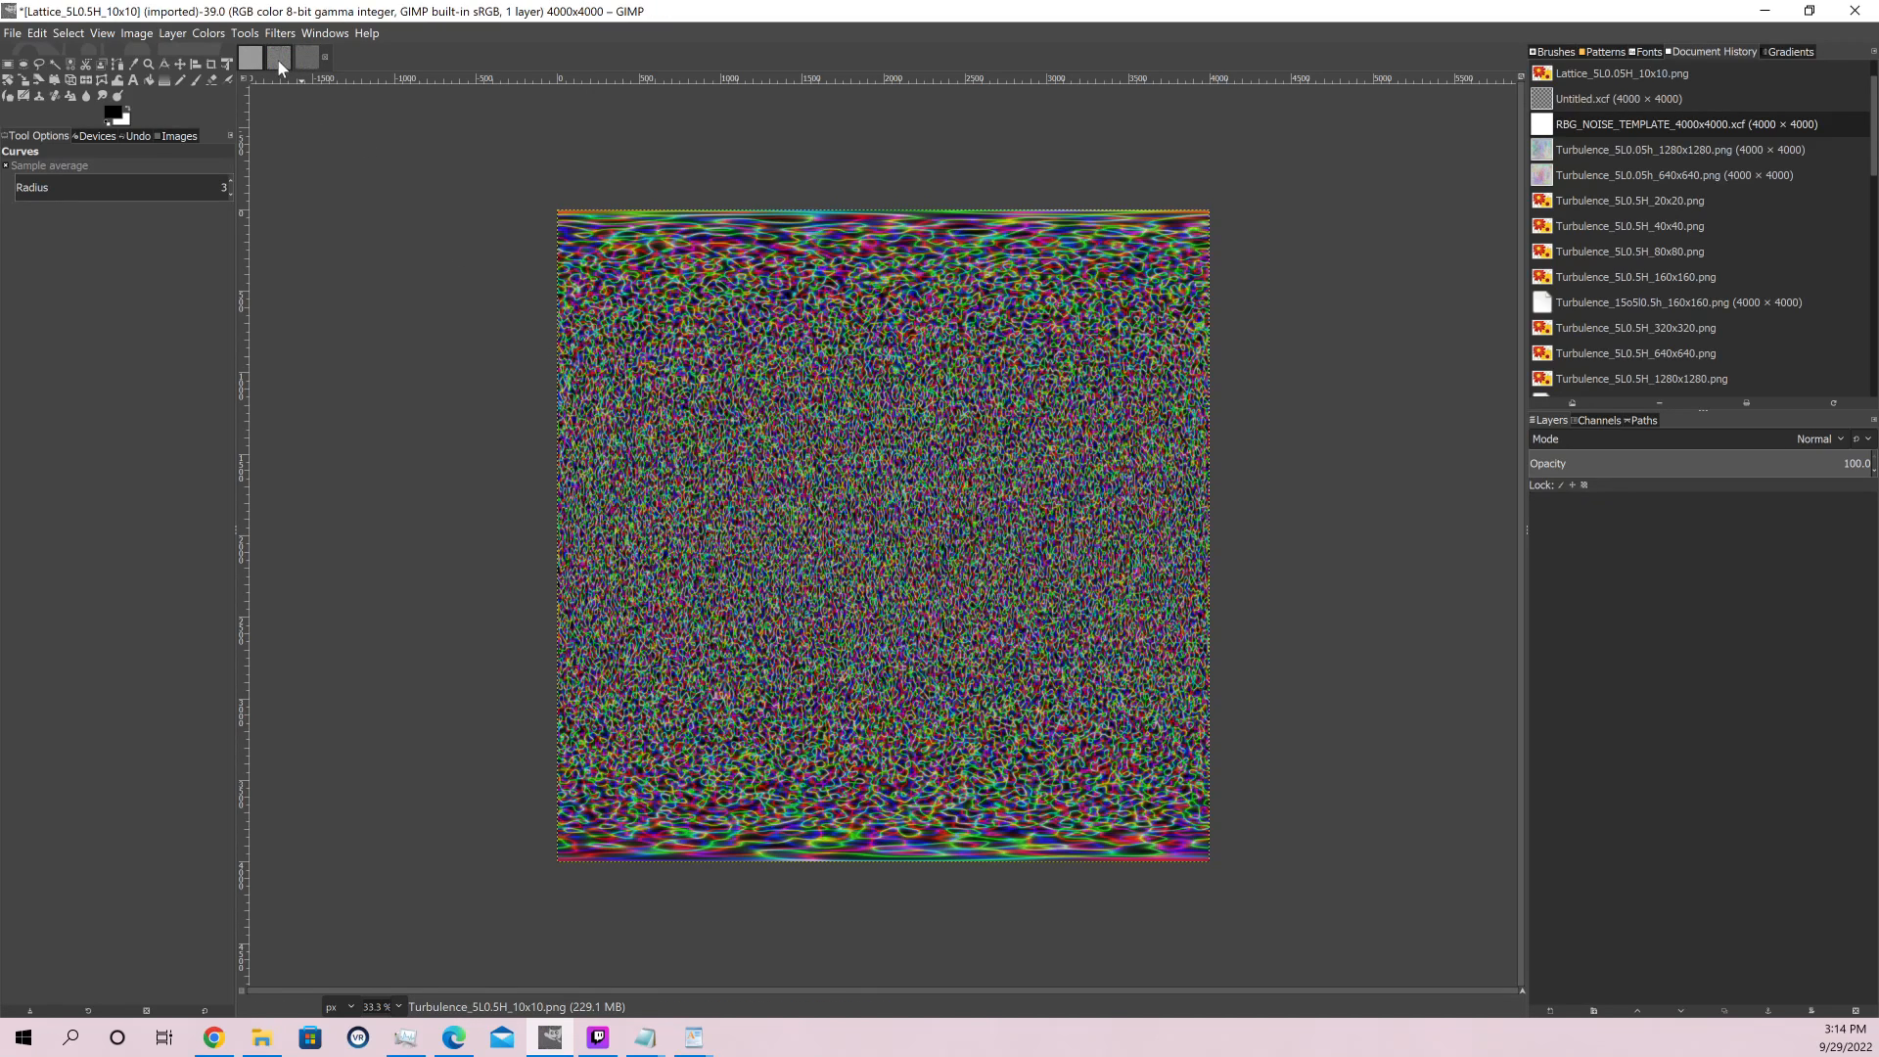
click(315, 61)
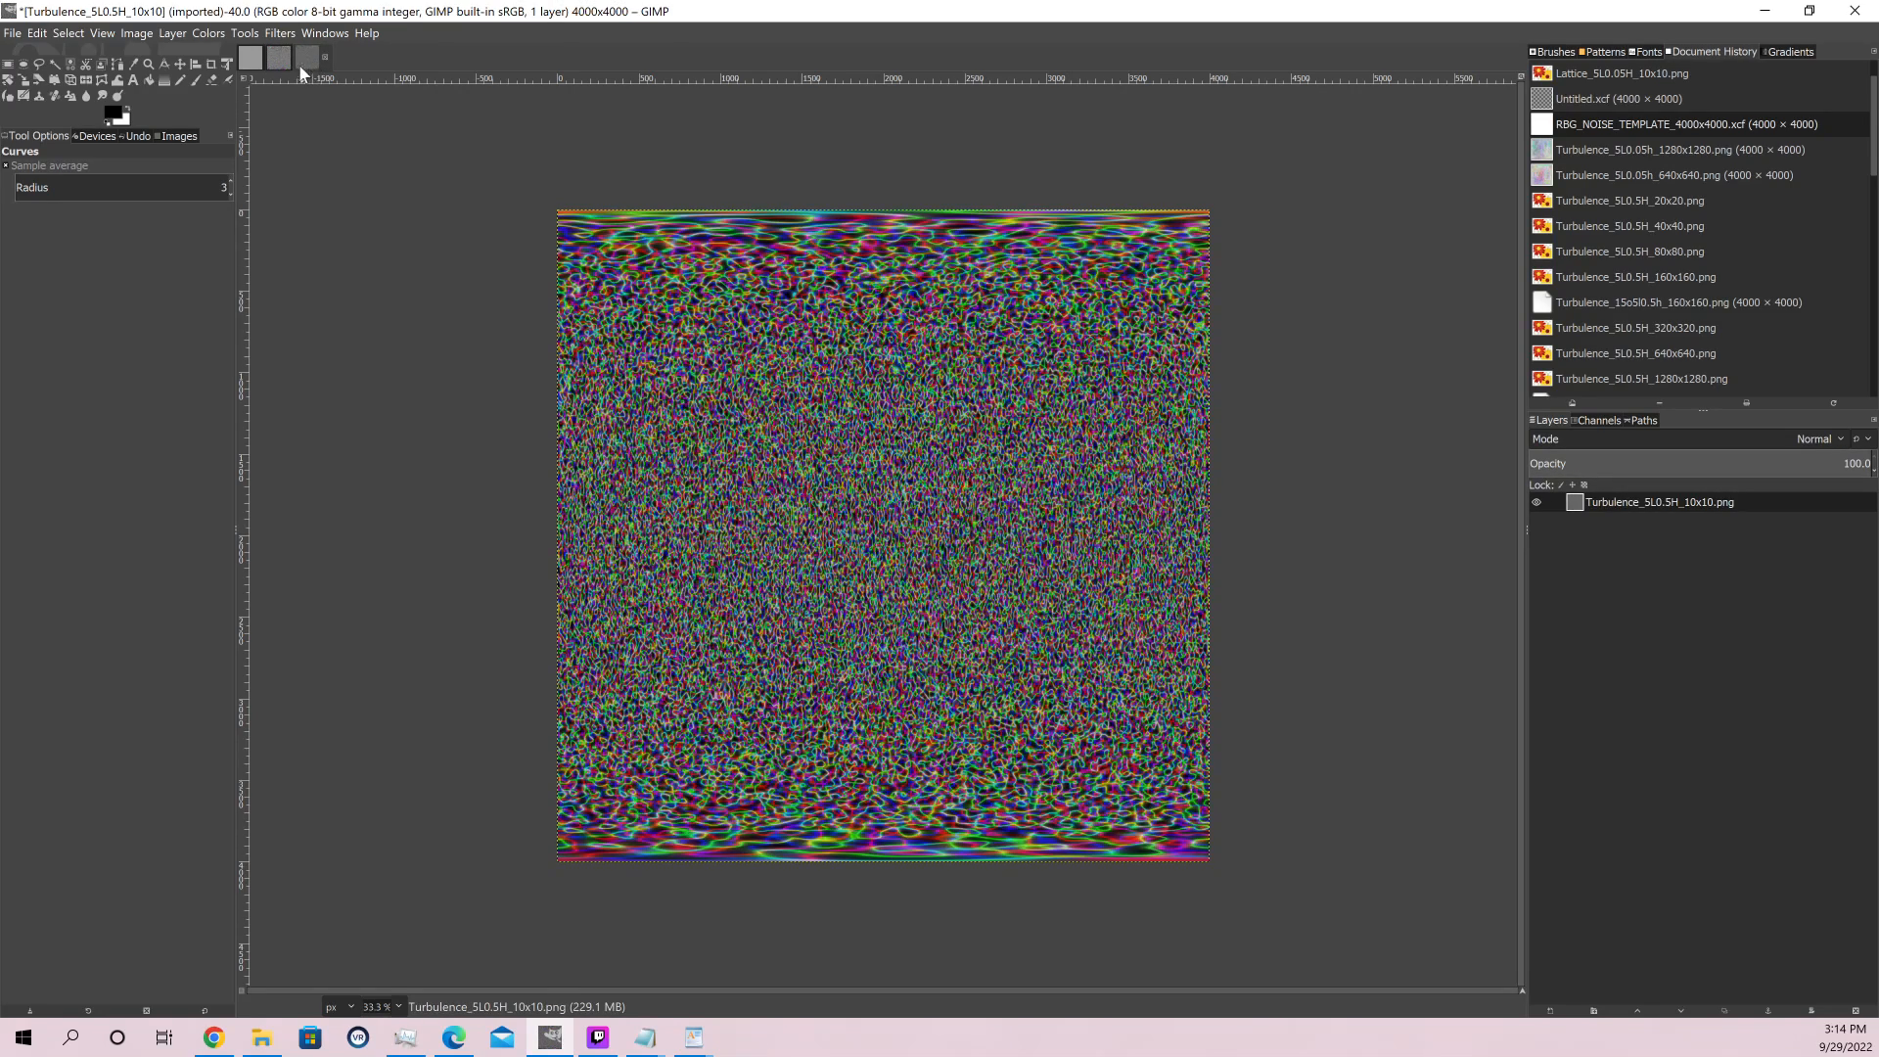
click(283, 59)
click(308, 61)
click(276, 61)
click(309, 61)
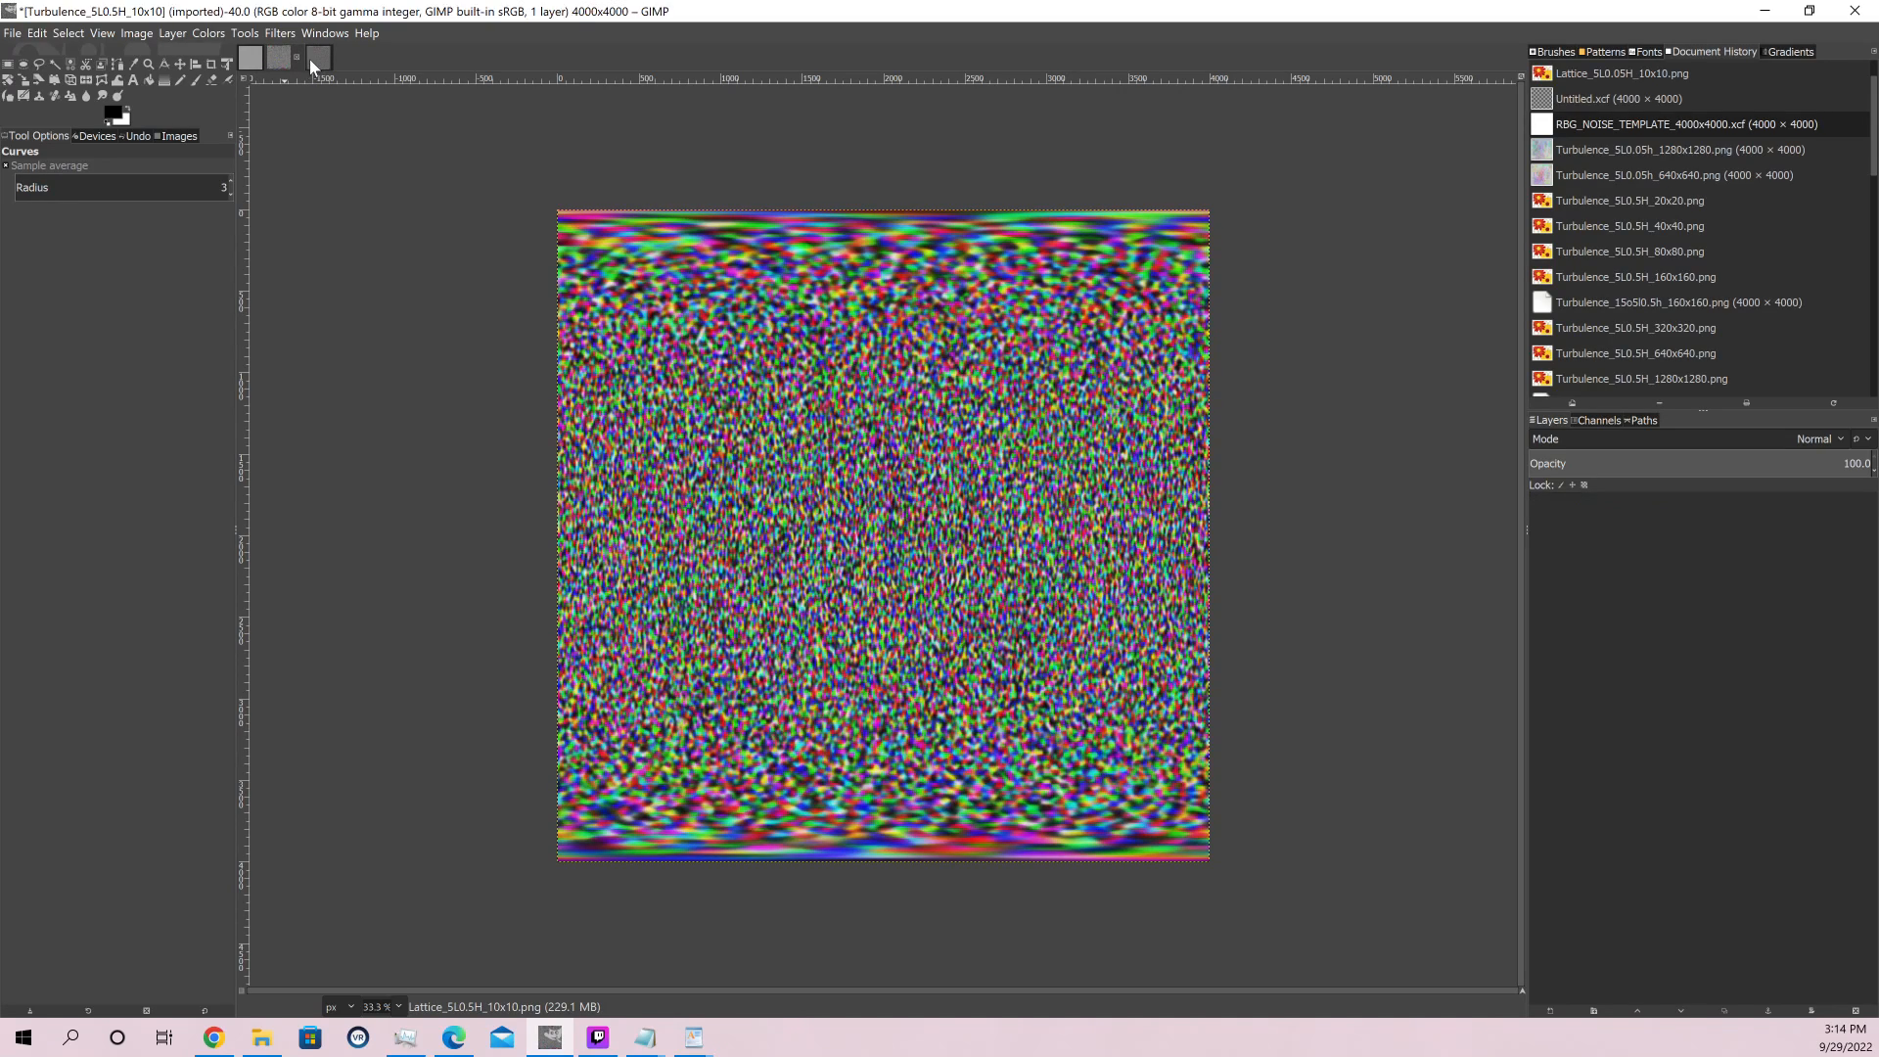
click(272, 61)
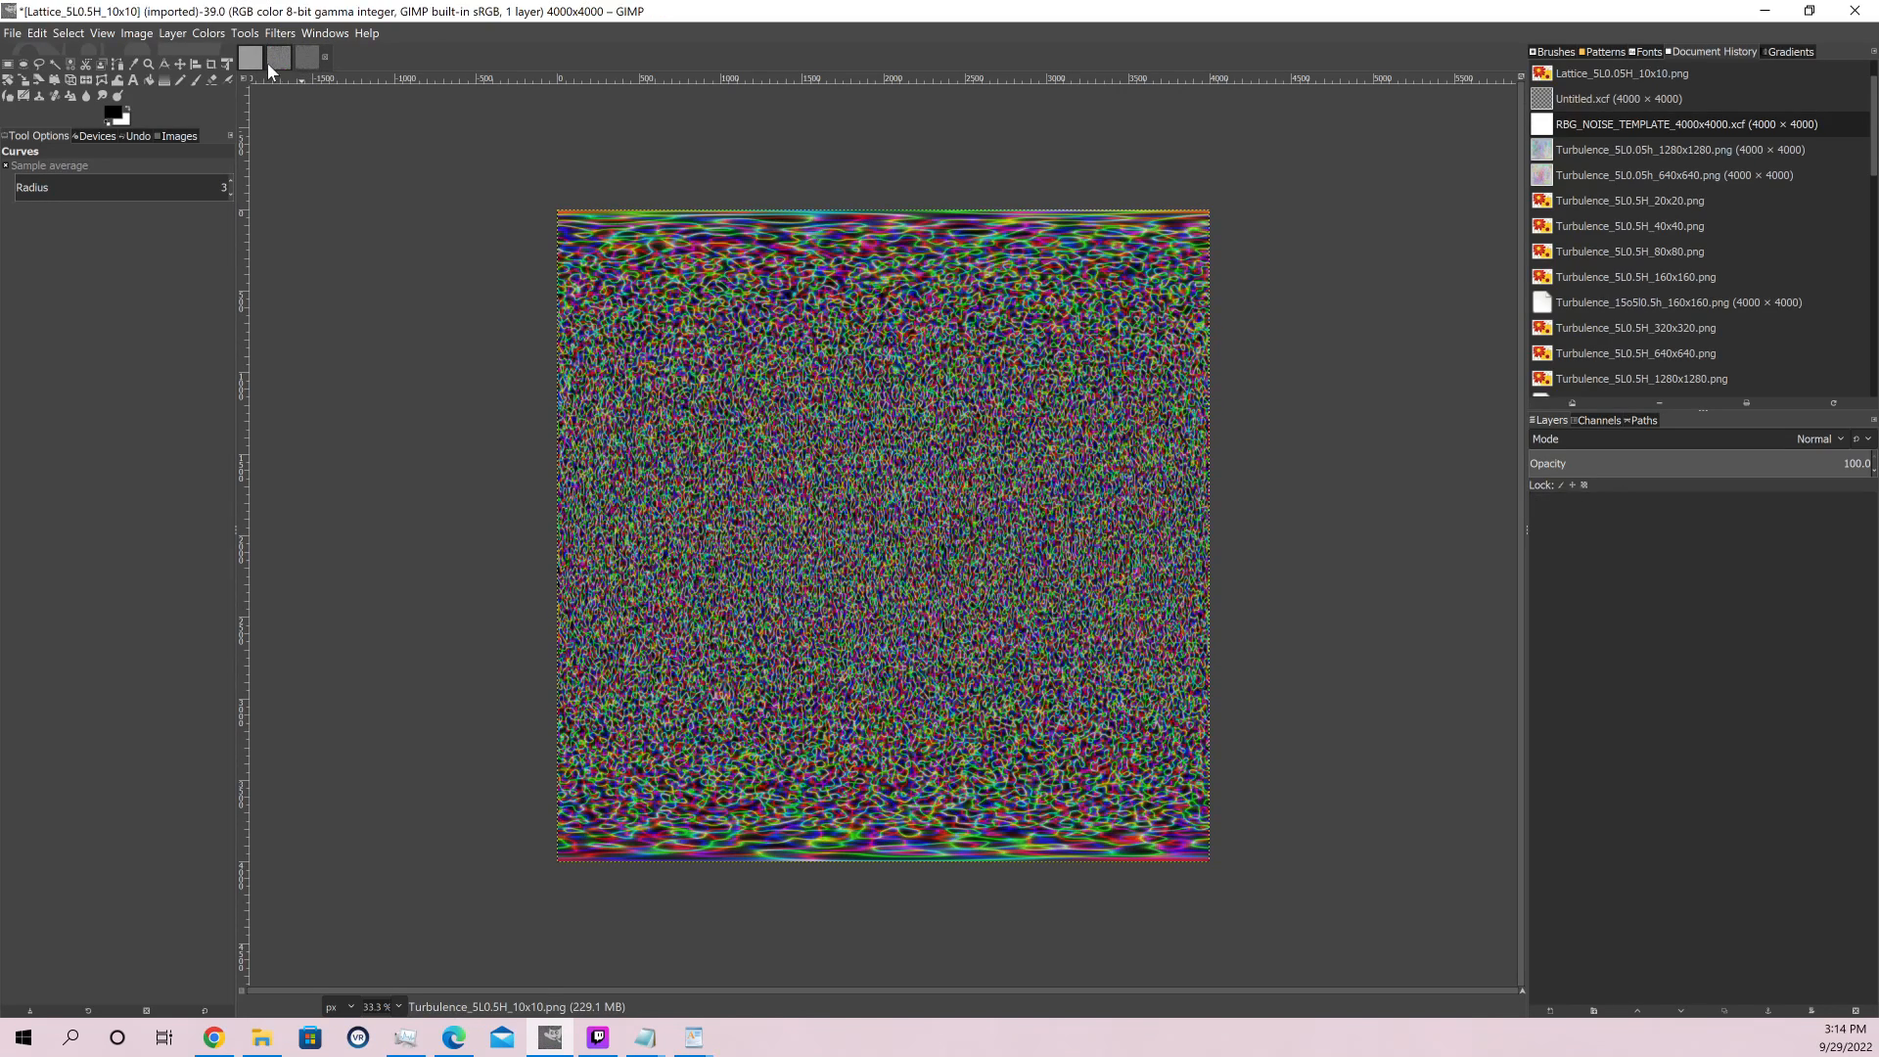
click(313, 61)
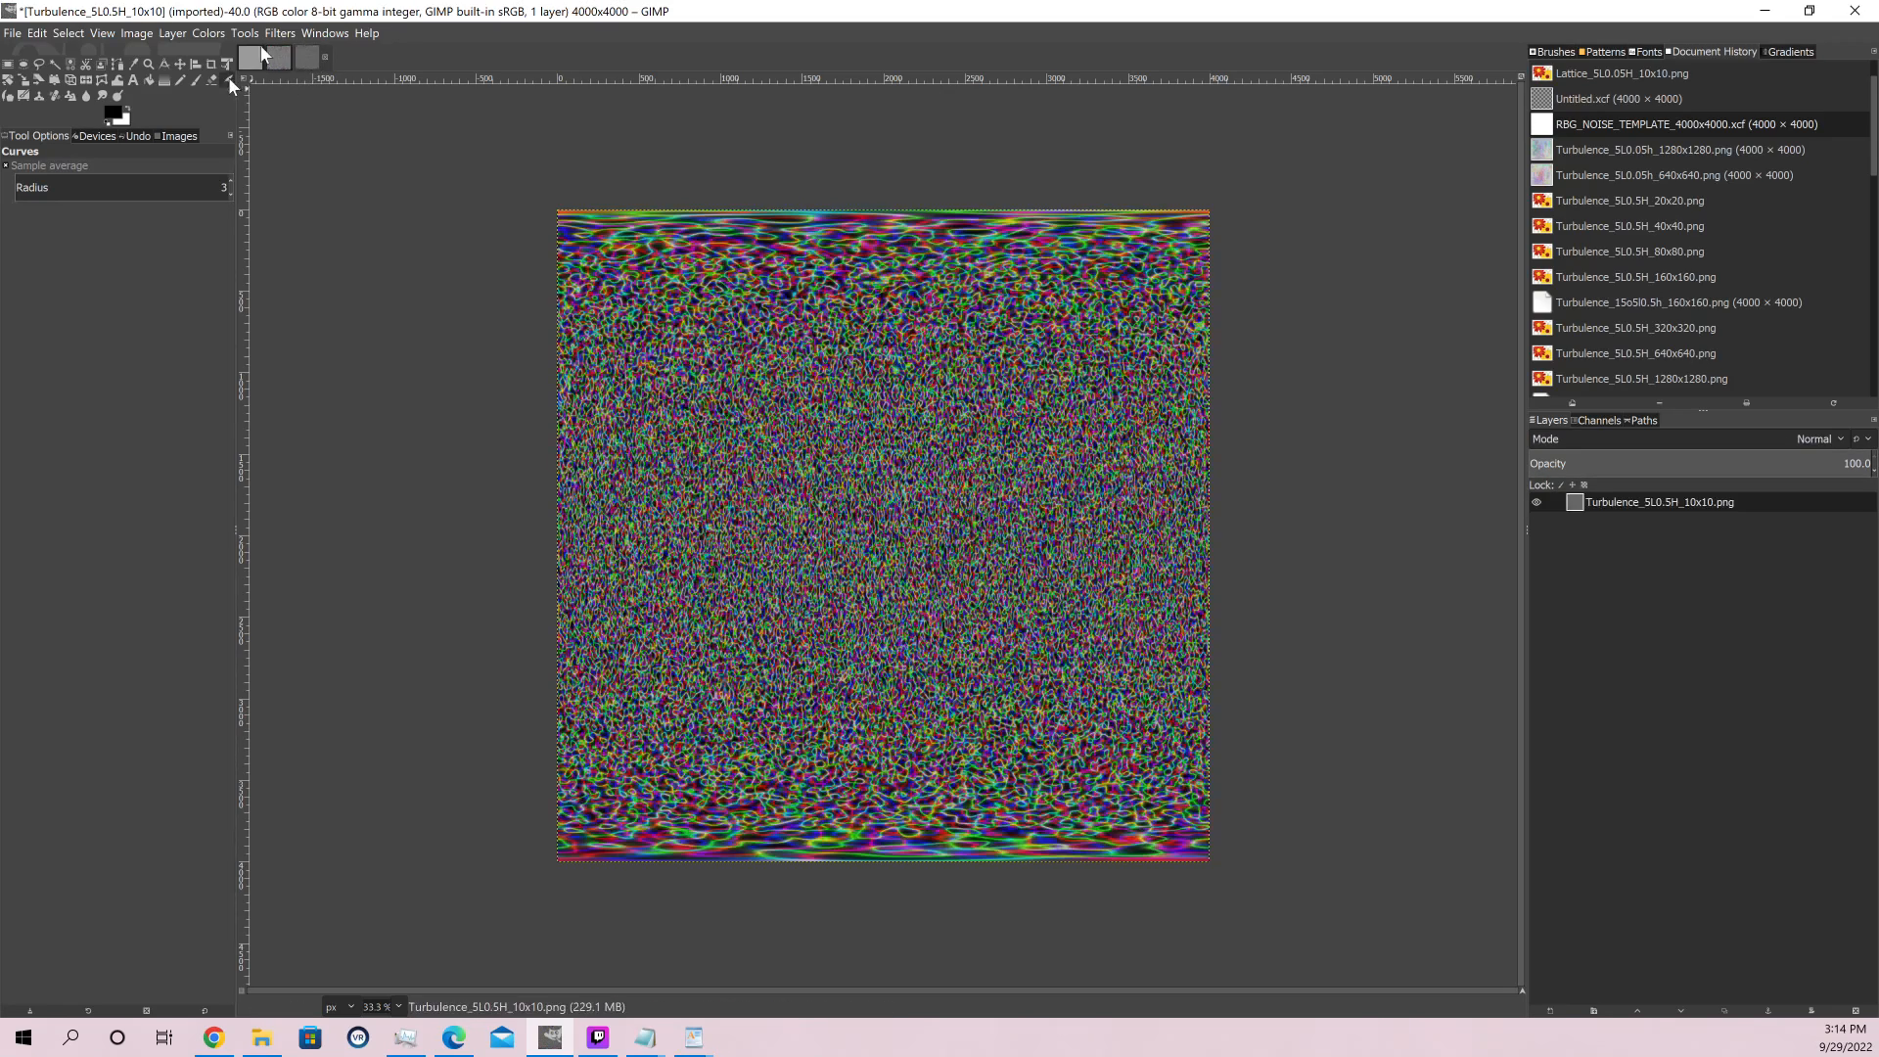